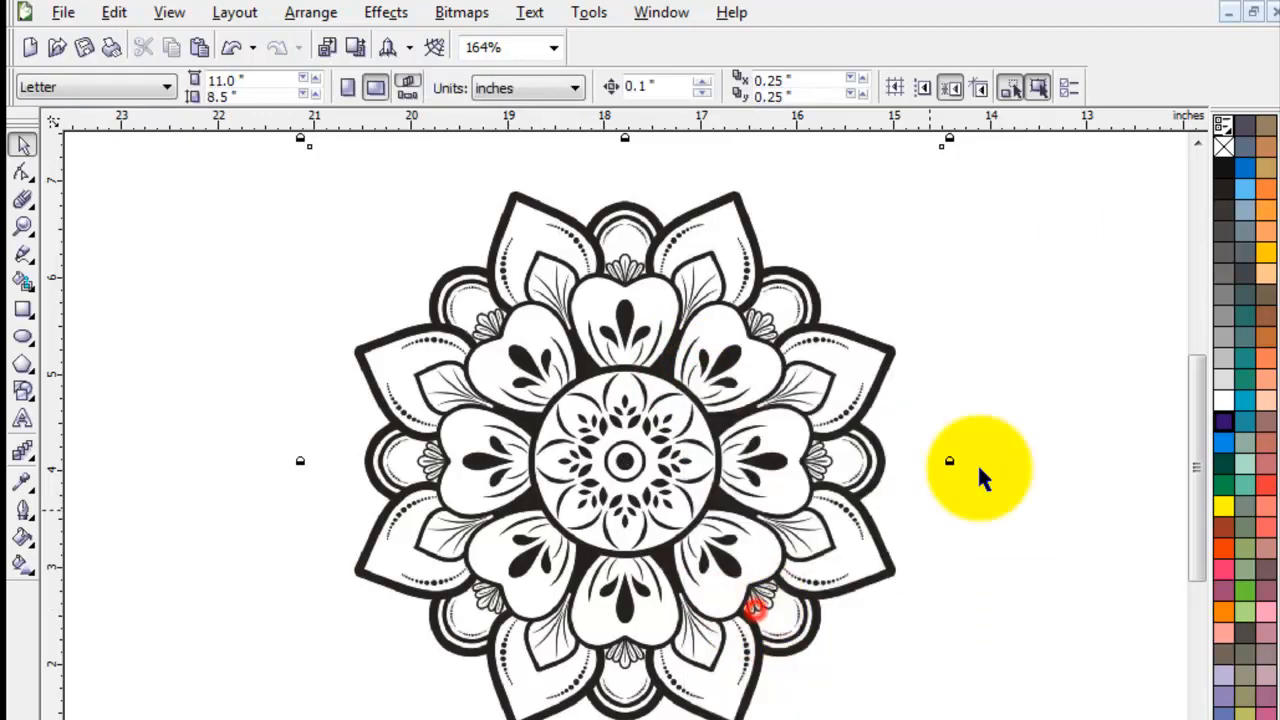
Draw a circle, set it to 1.844 by 1.844 inches, and move it onto the mandala's central ring
{"action": "left_click", "coordinate": [1074, 408]}
{"action": "left_click", "coordinate": [25, 338]}
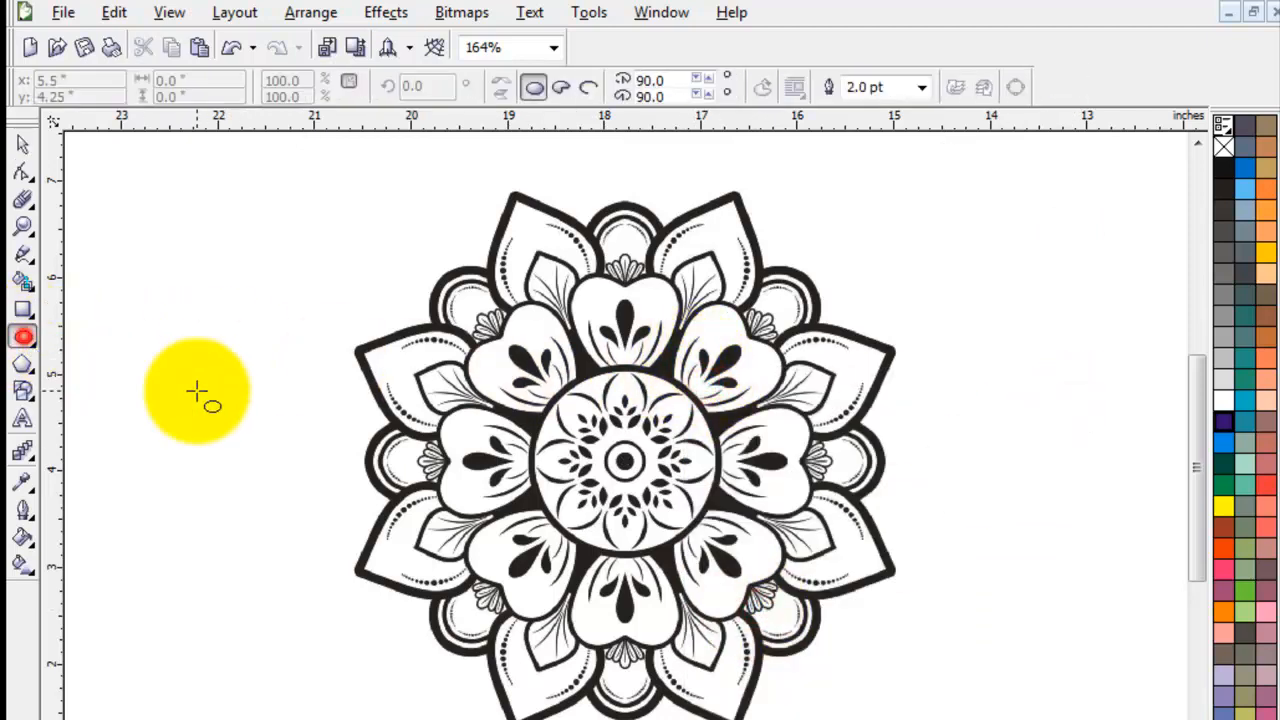
{"action": "left_click_drag", "start_coordinate": [180, 303], "coordinate": [346, 469]}
{"action": "left_click", "coordinate": [200, 80]}
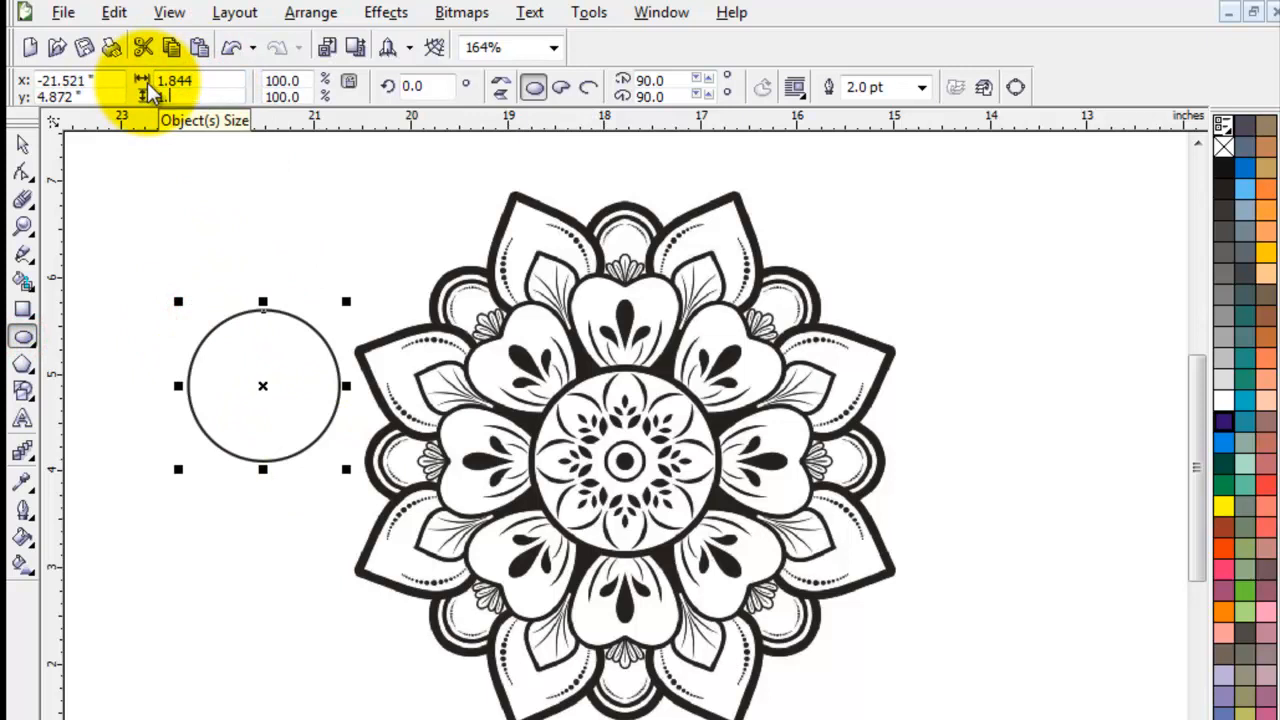
{"action": "key", "text": "Return"}
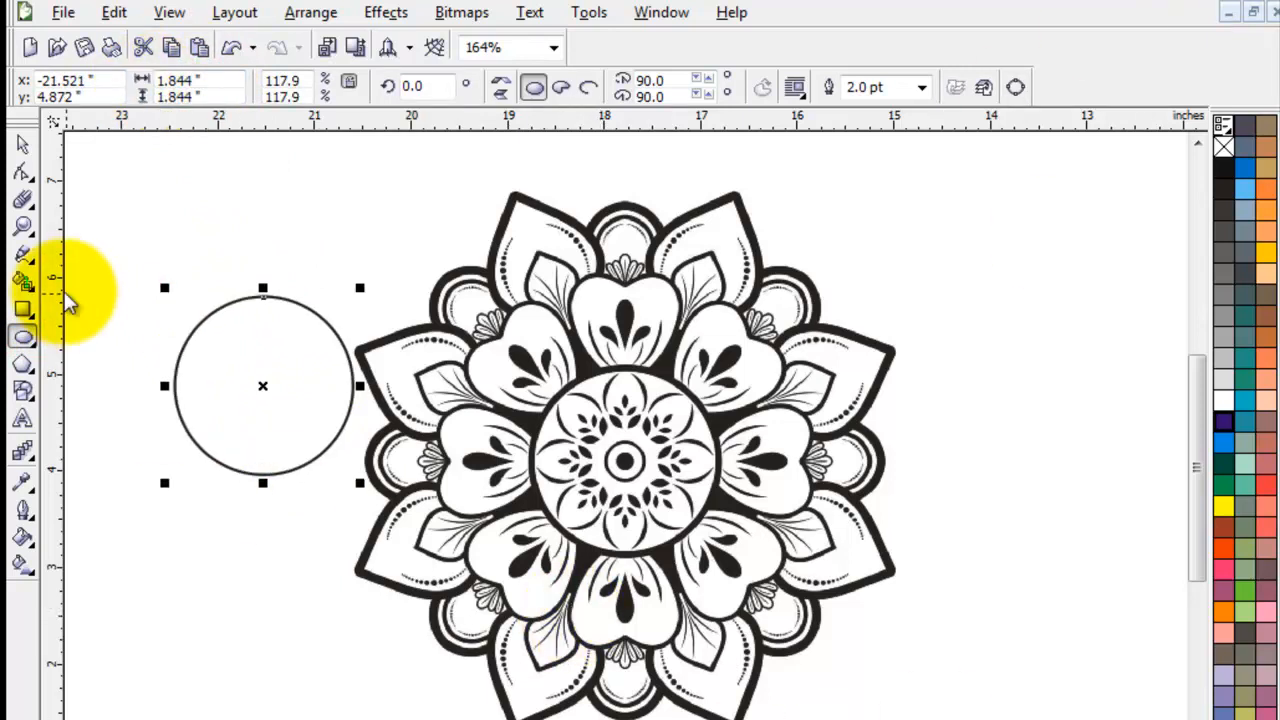
{"action": "left_click", "coordinate": [22, 145]}
{"action": "left_click_drag", "start_coordinate": [205, 322], "coordinate": [611, 432]}
Give the circle a blue outline and add a concentric copy enlarged to about 2.012 inches around the central ring
{"action": "key", "text": "z"}
{"action": "left_click_drag", "start_coordinate": [486, 346], "coordinate": [828, 608]}
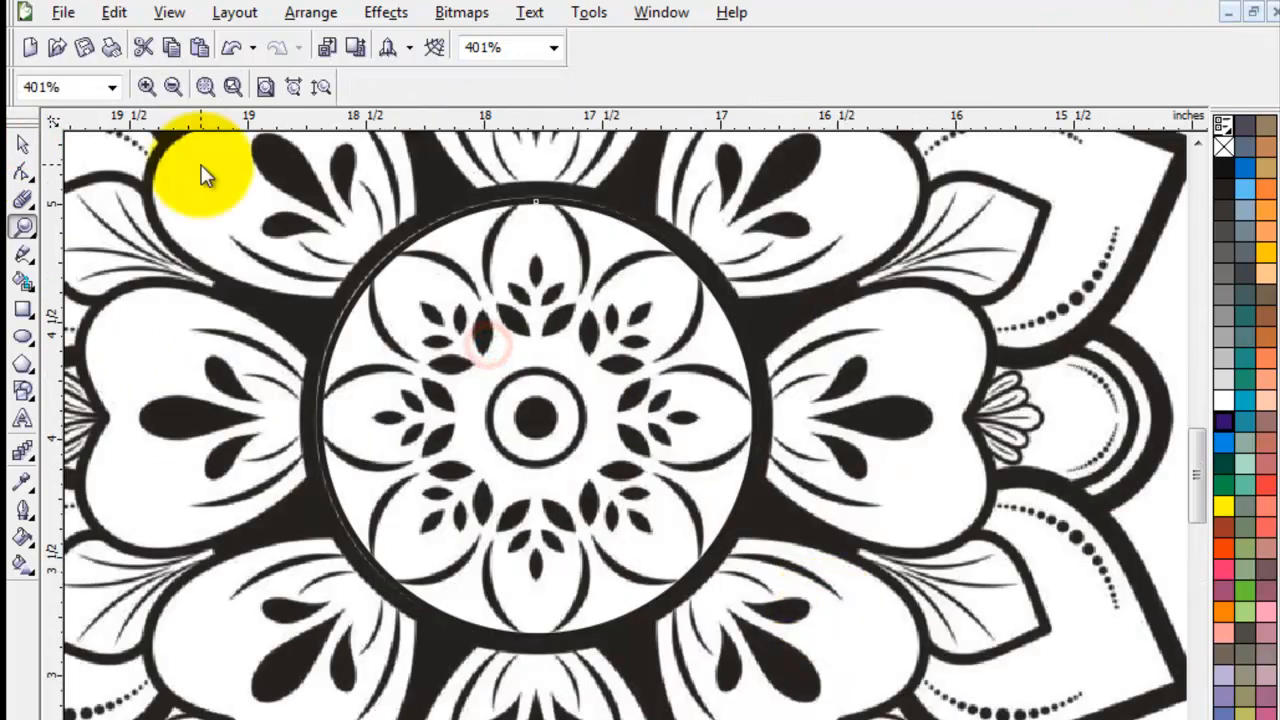
{"action": "left_click", "coordinate": [24, 145]}
{"action": "right_click", "coordinate": [1221, 424]}
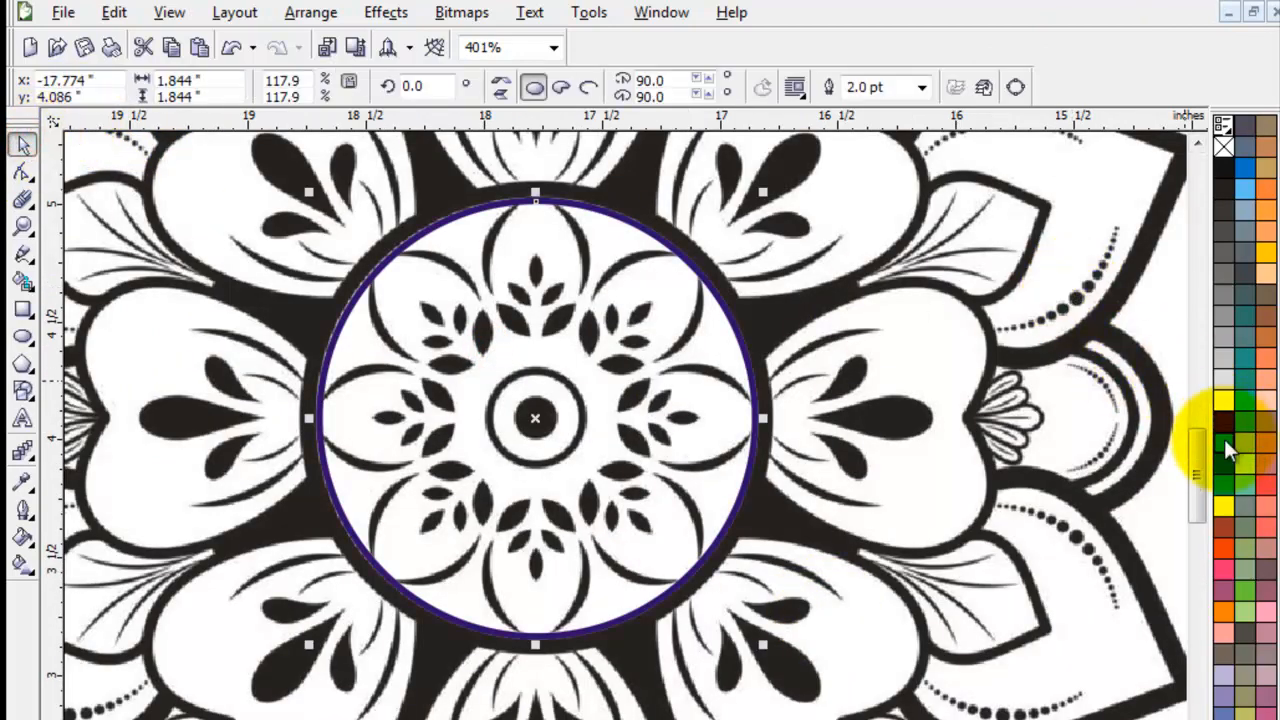
{"action": "right_click", "coordinate": [1224, 439]}
{"action": "left_click_drag", "start_coordinate": [776, 186], "coordinate": [801, 180]}
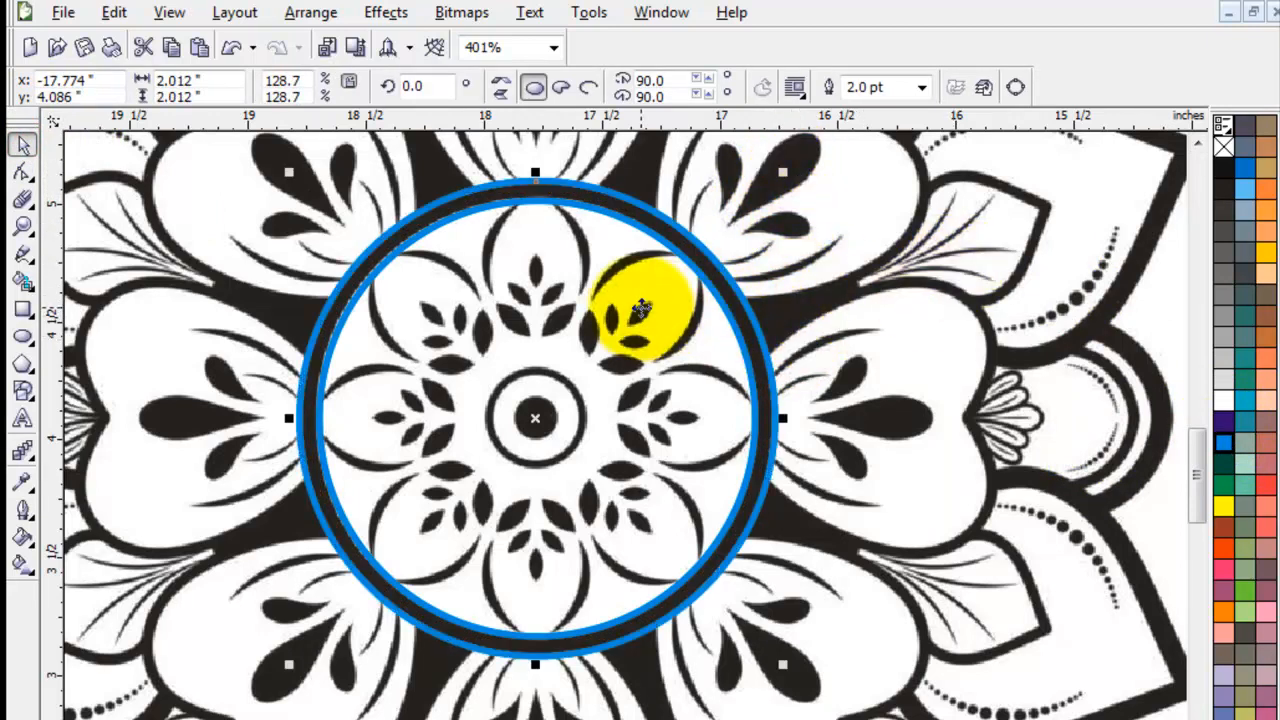
{"action": "left_click", "coordinate": [913, 253]}
{"action": "left_click_drag", "start_coordinate": [646, 288], "coordinate": [588, 333]}
{"action": "key", "text": "ctrl+z"}
{"action": "key", "text": "ctrl+z"}
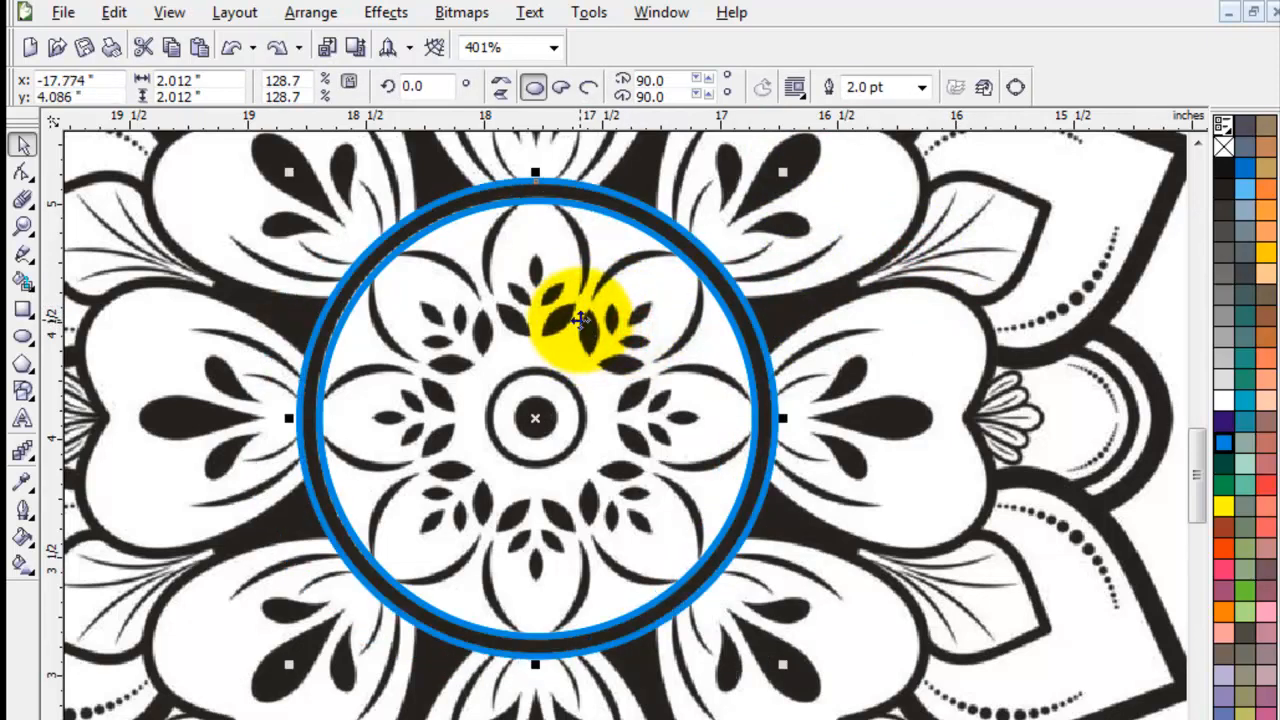
Combine the two blue circles into one object and set its outline width to 1 pt
{"action": "left_click_drag", "start_coordinate": [191, 146], "coordinate": [955, 684]}
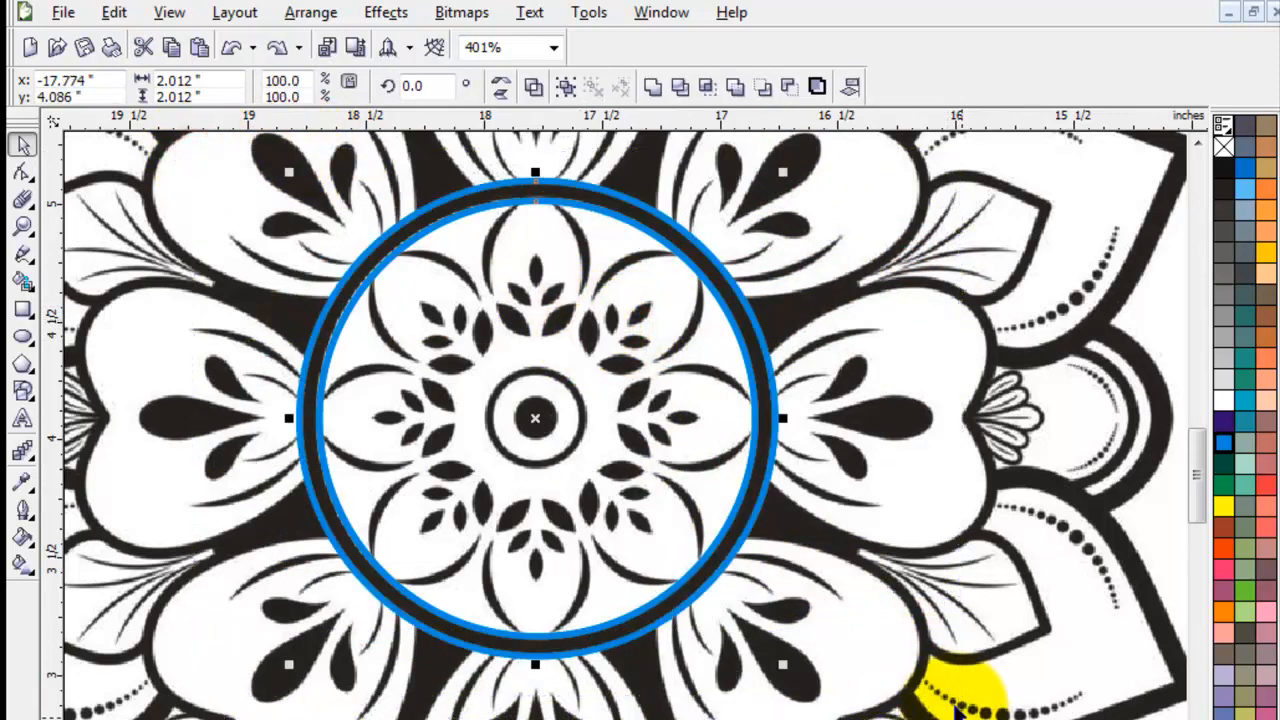
{"action": "left_click", "coordinate": [532, 87]}
{"action": "left_click", "coordinate": [950, 89]}
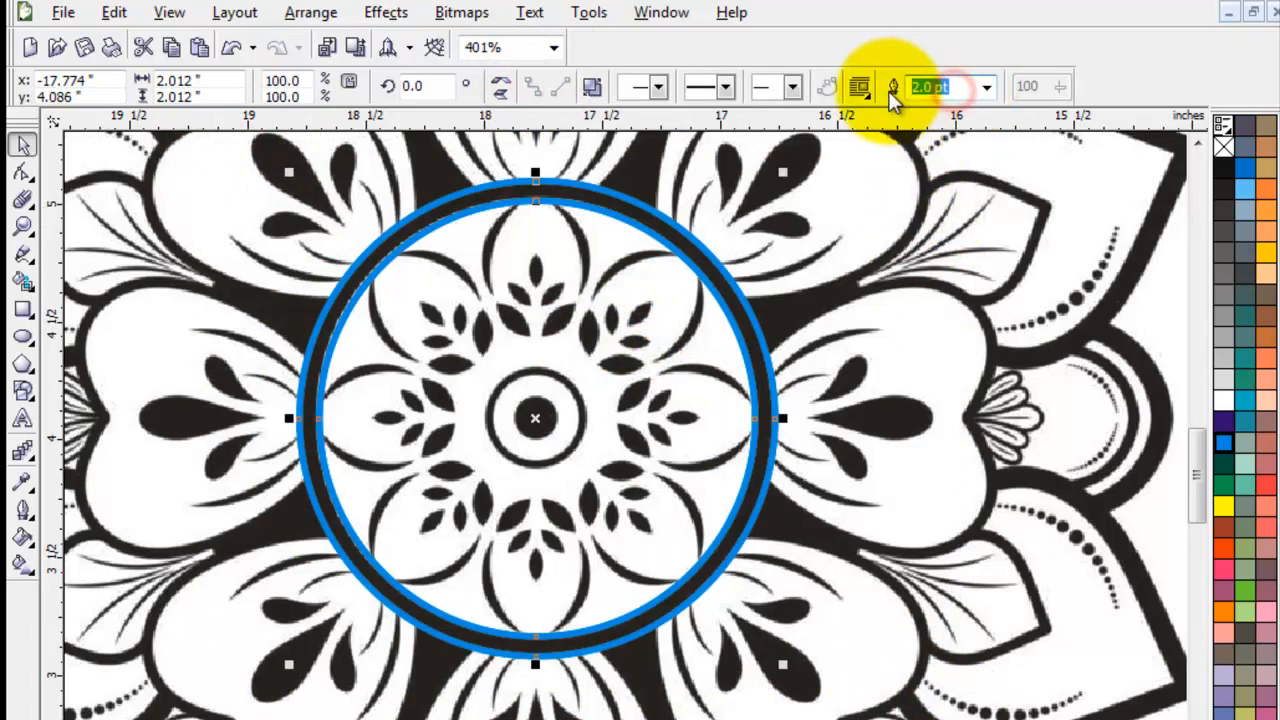
{"action": "type", "text": "1"}
{"action": "key", "text": "Return"}
{"action": "left_click", "coordinate": [893, 300]}
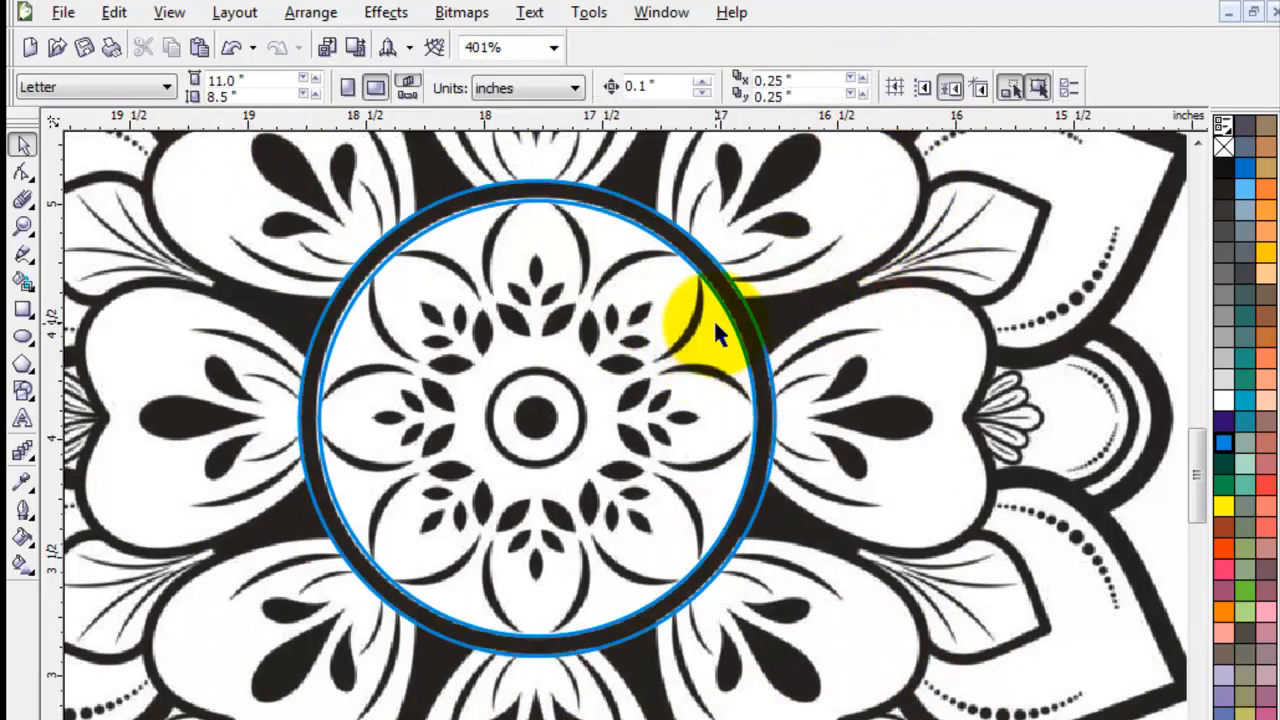
{"action": "left_click", "coordinate": [21, 260]}
{"action": "key", "text": "F2"}
{"action": "left_click_drag", "start_coordinate": [435, 205], "coordinate": [680, 377]}
{"action": "left_click", "coordinate": [22, 145]}
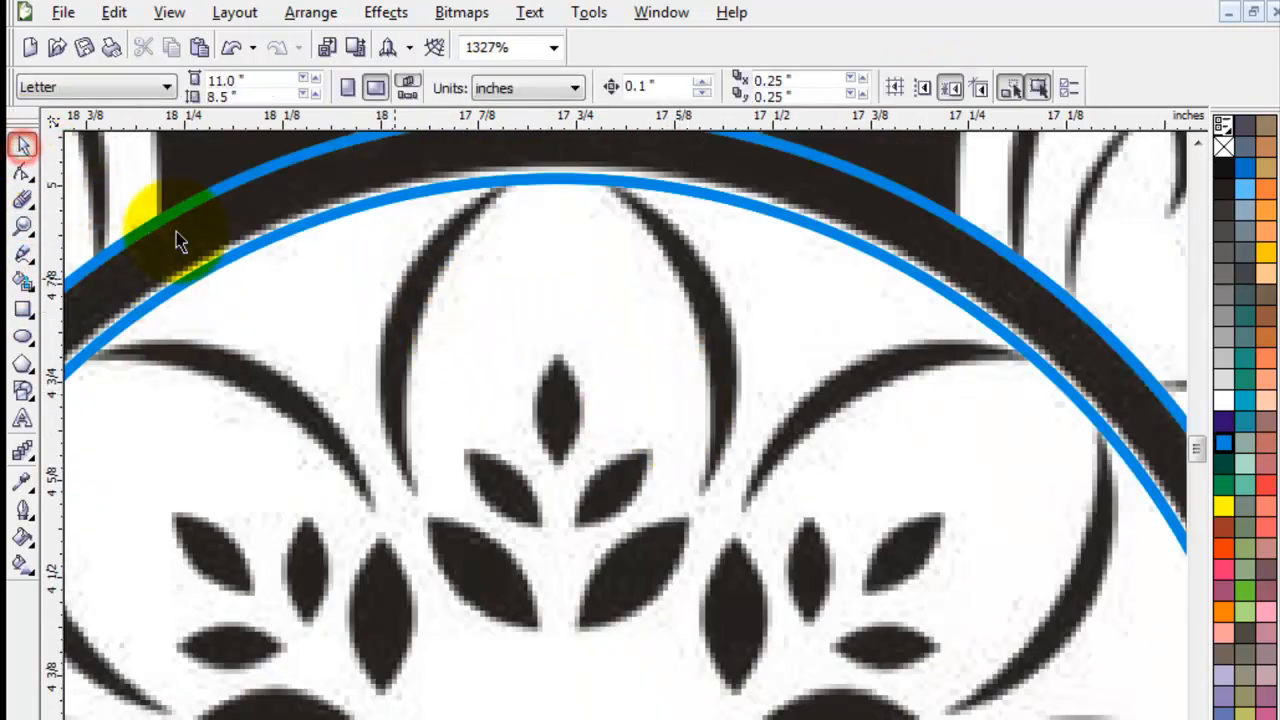
{"action": "left_click", "coordinate": [40, 268]}
{"action": "left_click", "coordinate": [147, 268]}
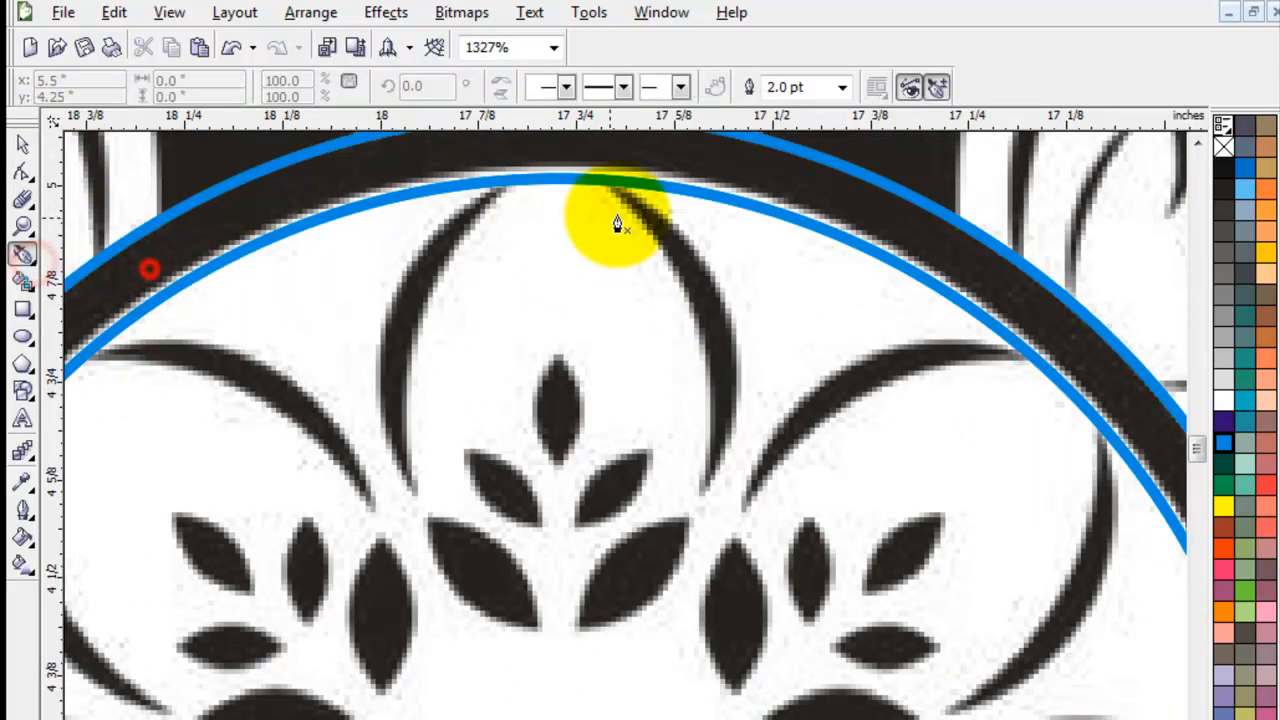
{"action": "left_click", "coordinate": [703, 495]}
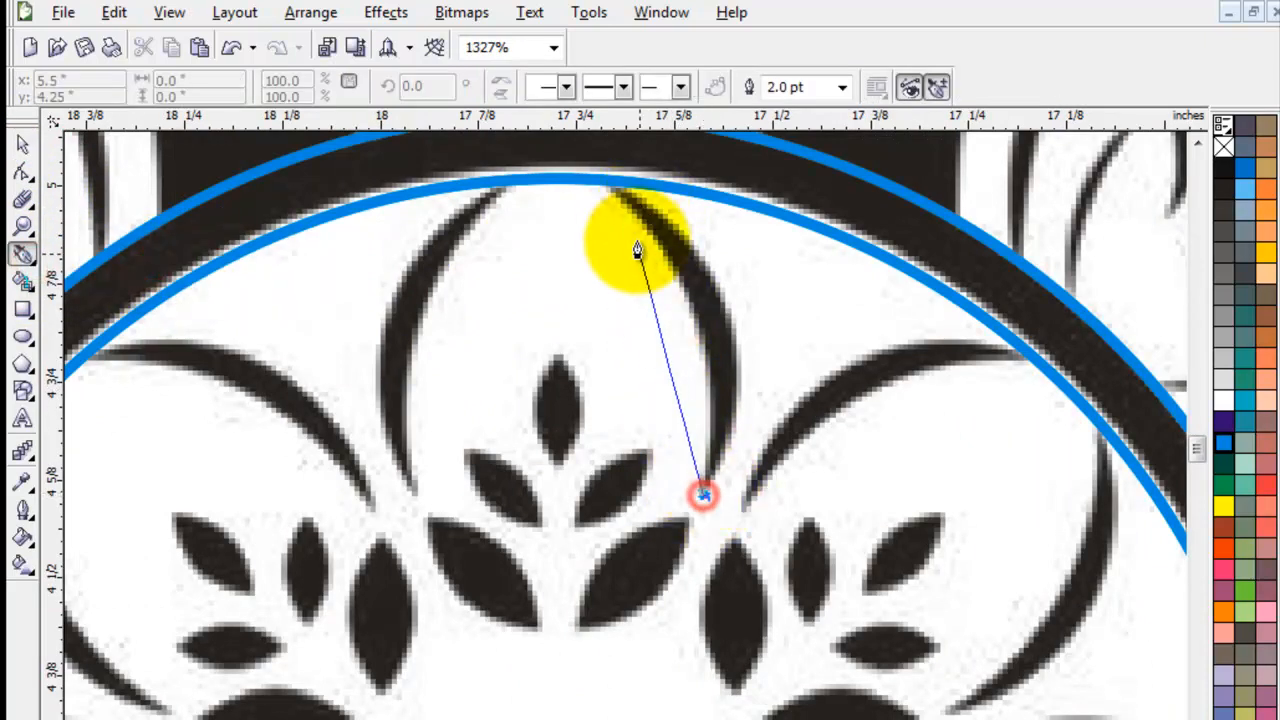
{"action": "left_click", "coordinate": [616, 186]}
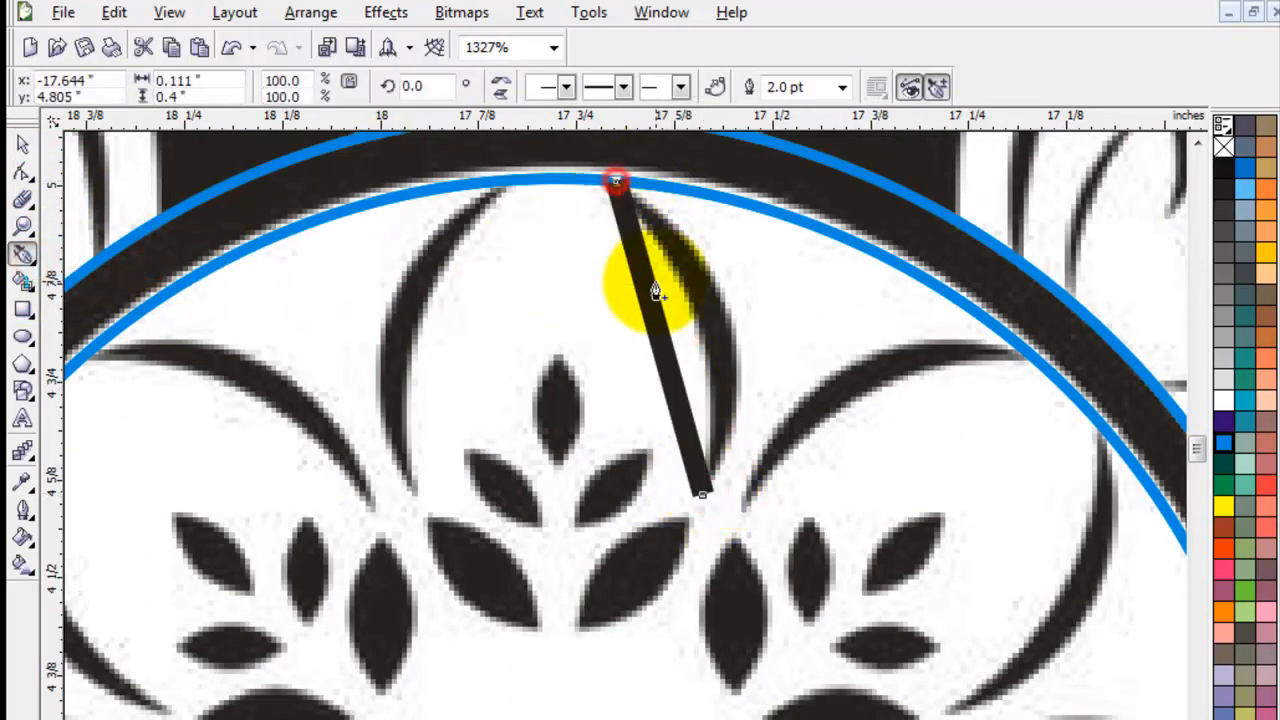
{"action": "left_click", "coordinate": [511, 232]}
{"action": "left_click", "coordinate": [529, 297]}
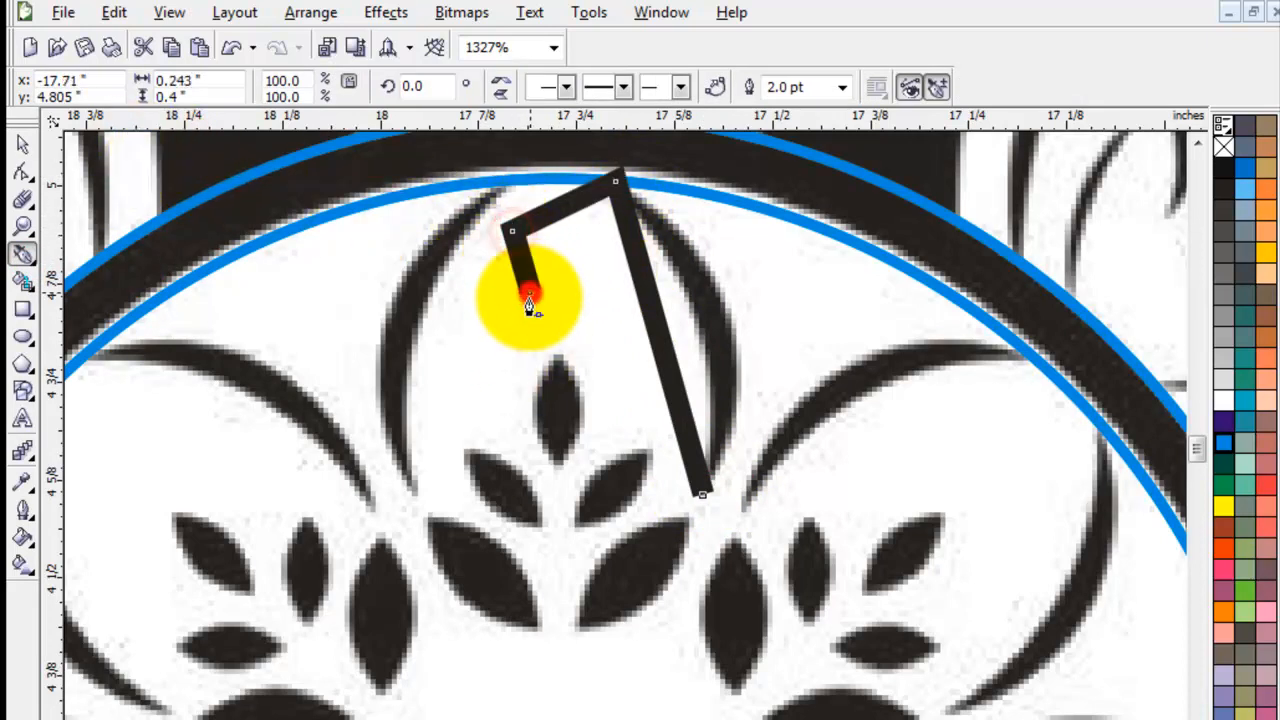
{"action": "key", "text": "Escape"}
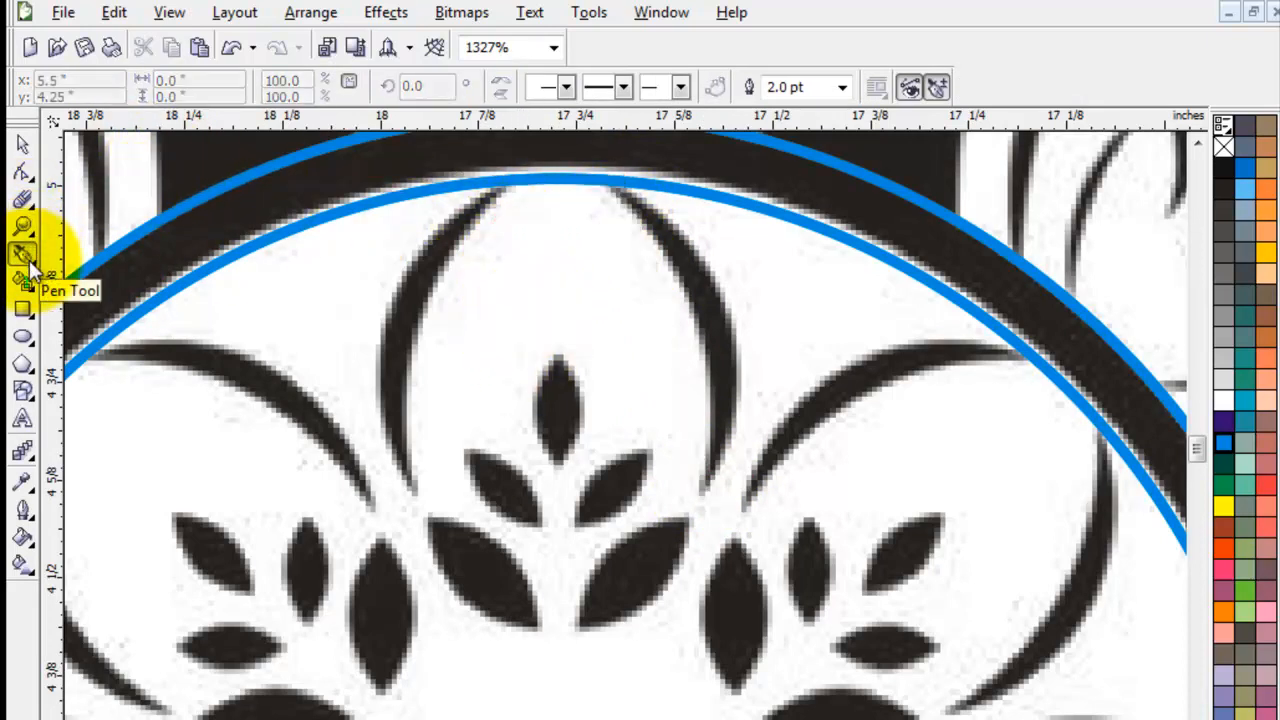
Set the default outline width for new graphic objects to Hairline, ready for drawing with the Freehand tool
{"action": "left_click", "coordinate": [30, 260]}
{"action": "left_click", "coordinate": [72, 266]}
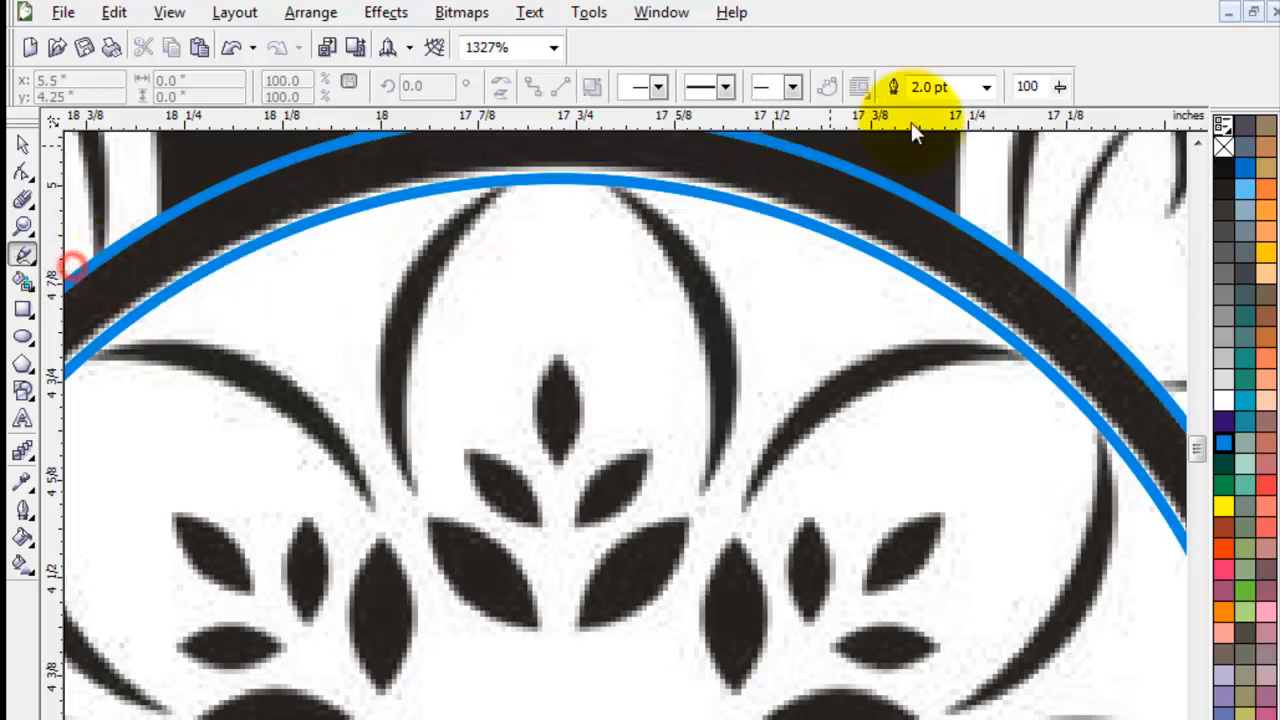
{"action": "left_click", "coordinate": [986, 87]}
{"action": "left_click", "coordinate": [930, 127]}
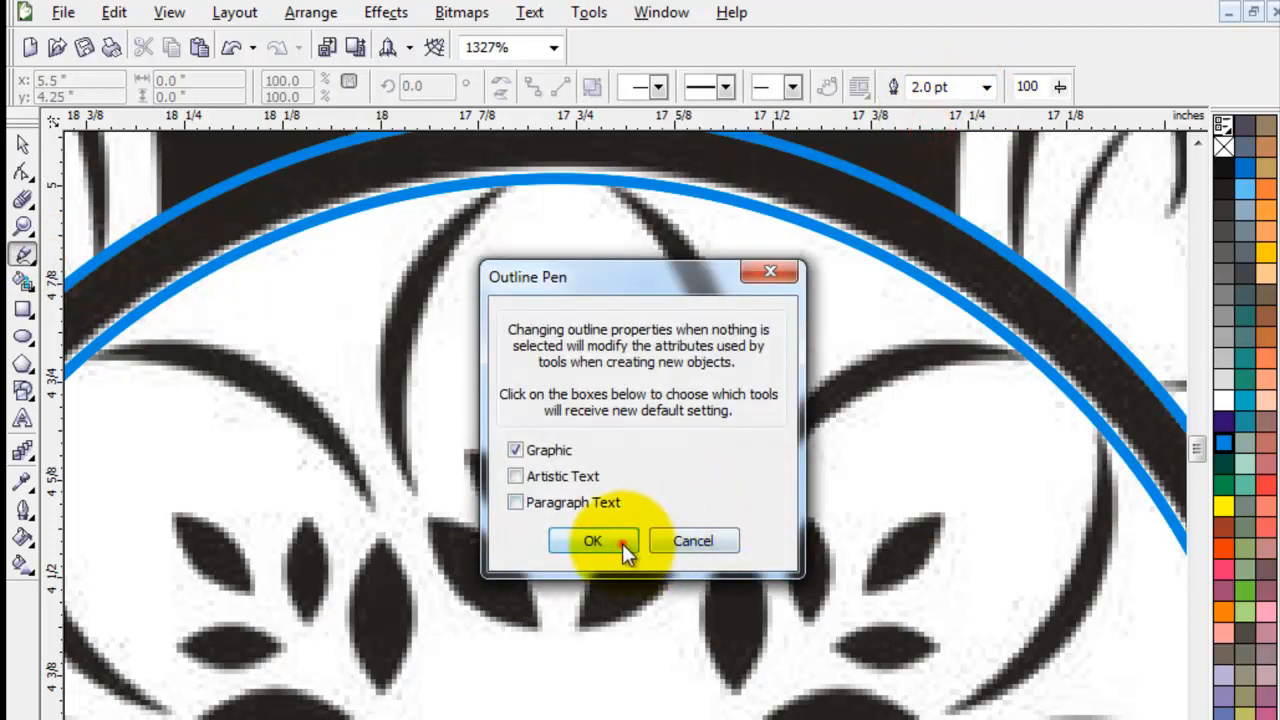
{"action": "left_click", "coordinate": [615, 535]}
Draw a line between the tips of the top petal's right crescent and bend it along the outer edge
{"action": "left_click", "coordinate": [703, 493]}
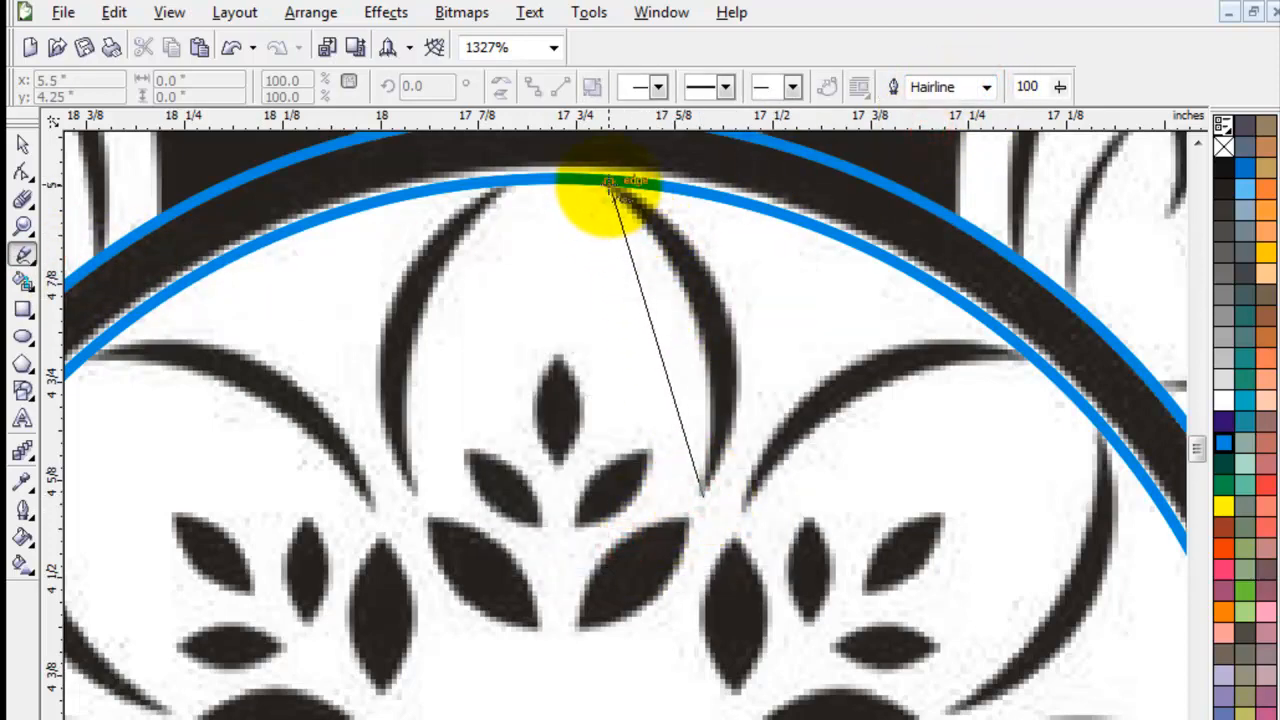
{"action": "left_click", "coordinate": [610, 183]}
{"action": "left_click", "coordinate": [23, 171]}
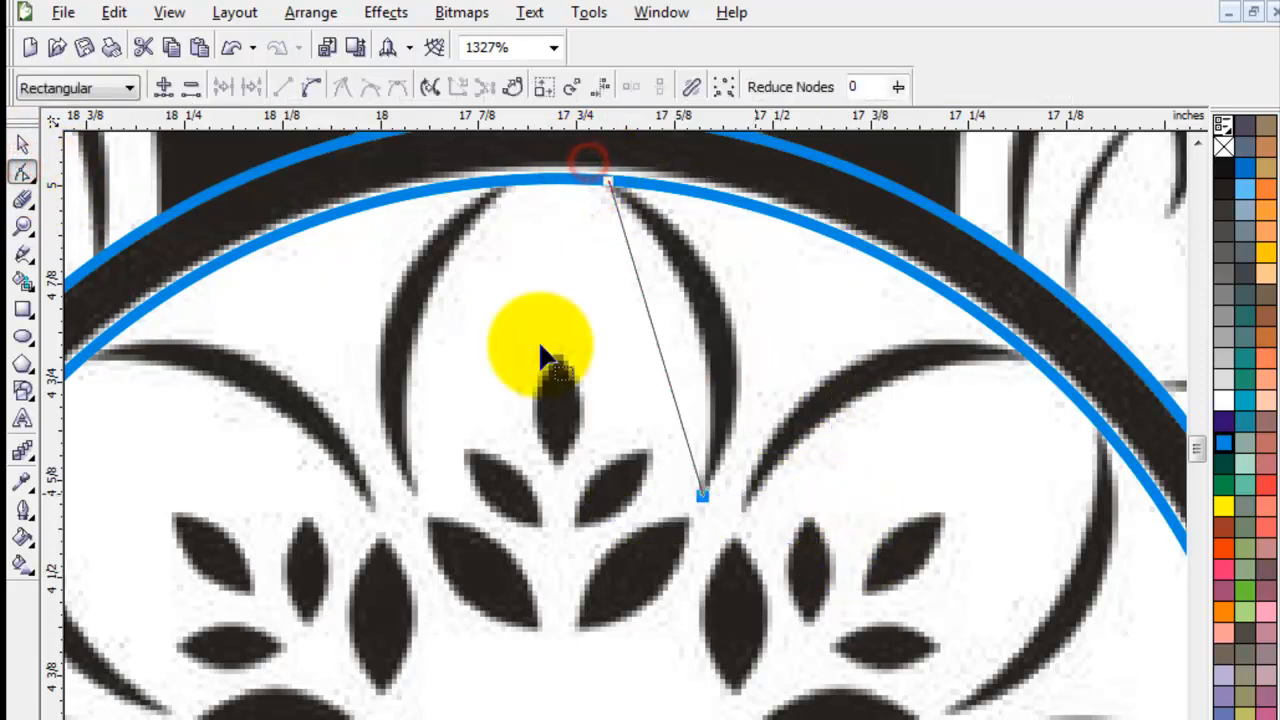
{"action": "left_click", "coordinate": [311, 88]}
{"action": "mouse_move", "coordinate": [650, 329]}
{"action": "left_mouse_down"}
{"action": "mouse_move", "coordinate": [736, 316]}
{"action": "mouse_move", "coordinate": [729, 302]}
{"action": "left_mouse_up"}
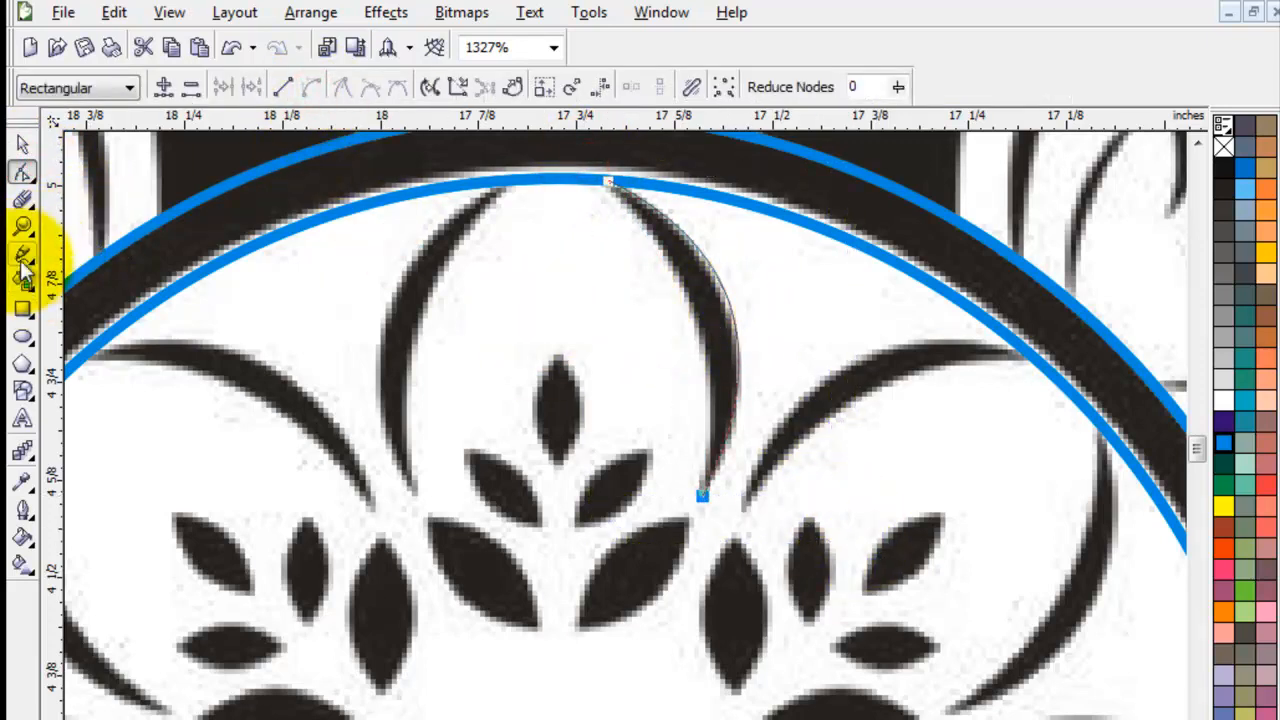
Close the crescent with a second line curved along its inner edge and fill the shape blue without an outline
{"action": "left_click", "coordinate": [22, 255]}
{"action": "left_click", "coordinate": [702, 495]}
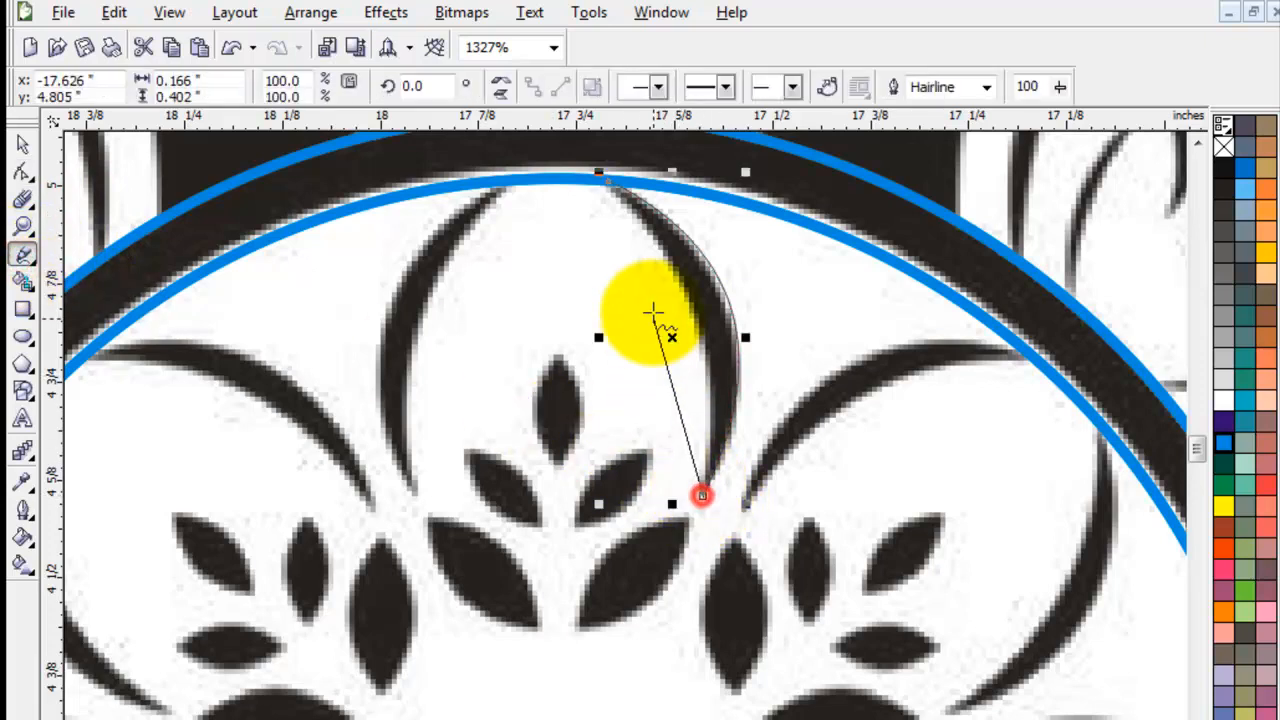
{"action": "left_click", "coordinate": [22, 172]}
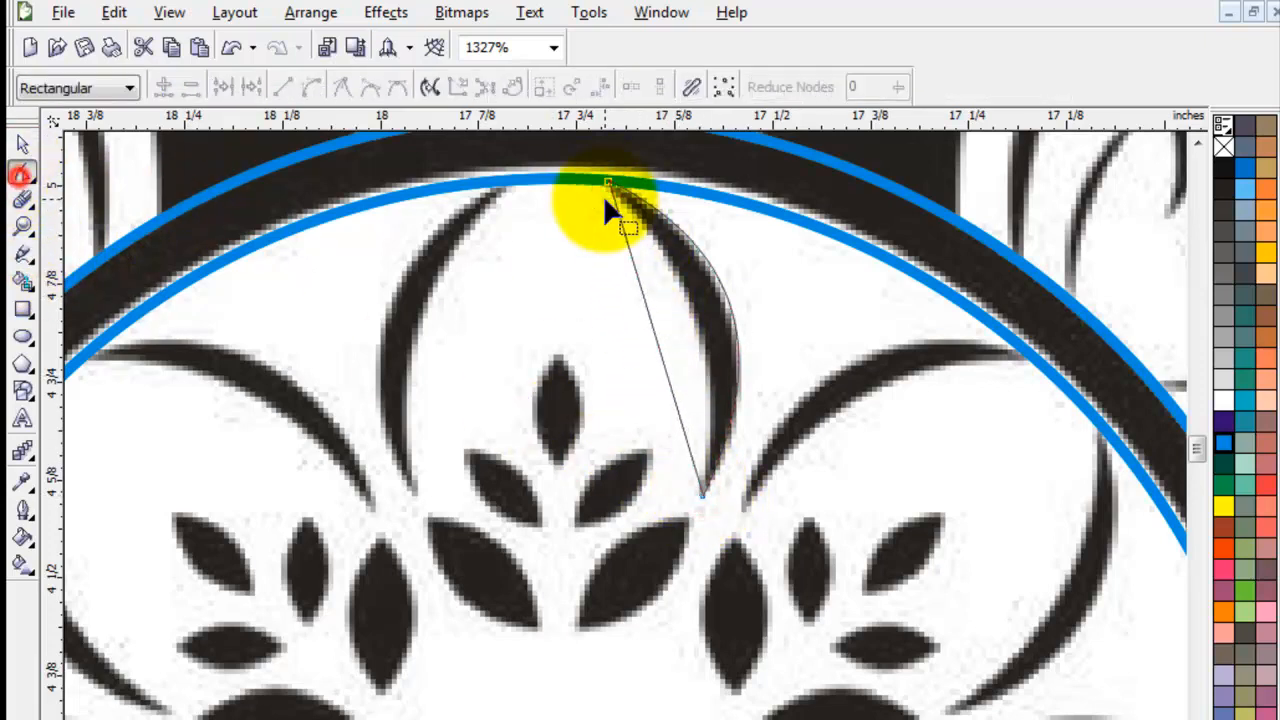
{"action": "left_click_drag", "start_coordinate": [571, 157], "coordinate": [760, 535]}
{"action": "left_click", "coordinate": [312, 87]}
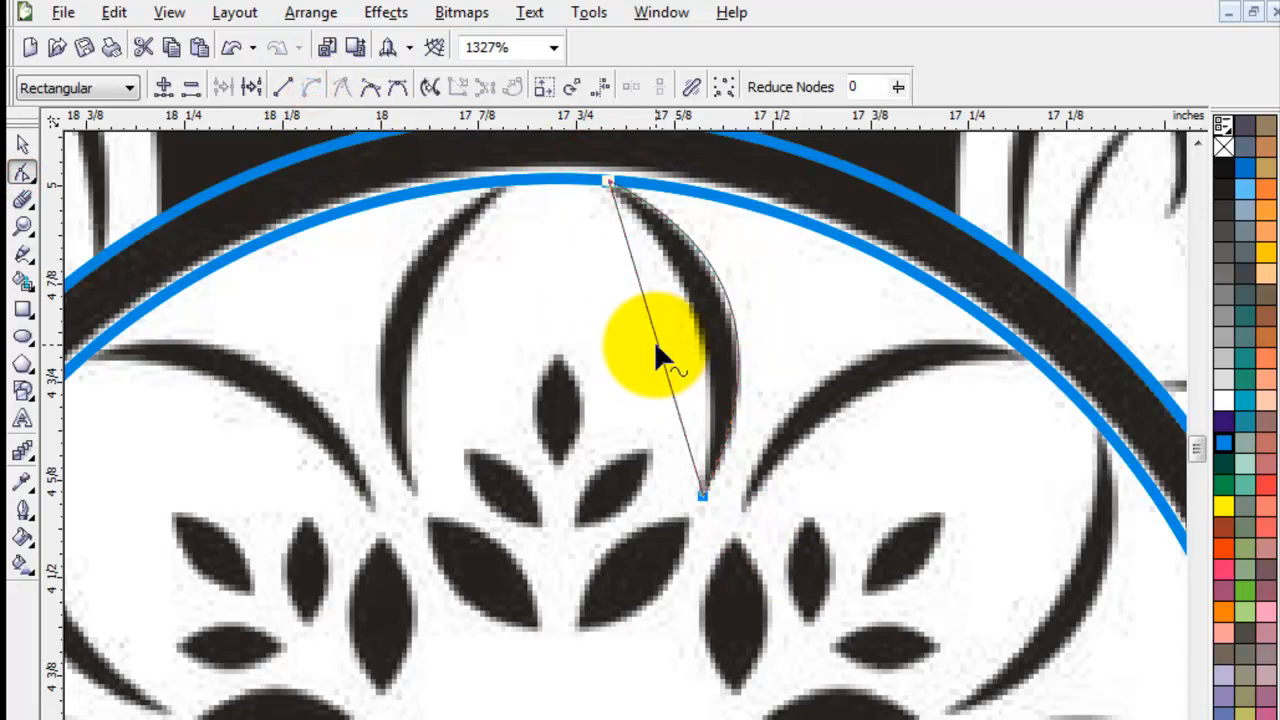
{"action": "left_click_drag", "start_coordinate": [654, 341], "coordinate": [700, 340]}
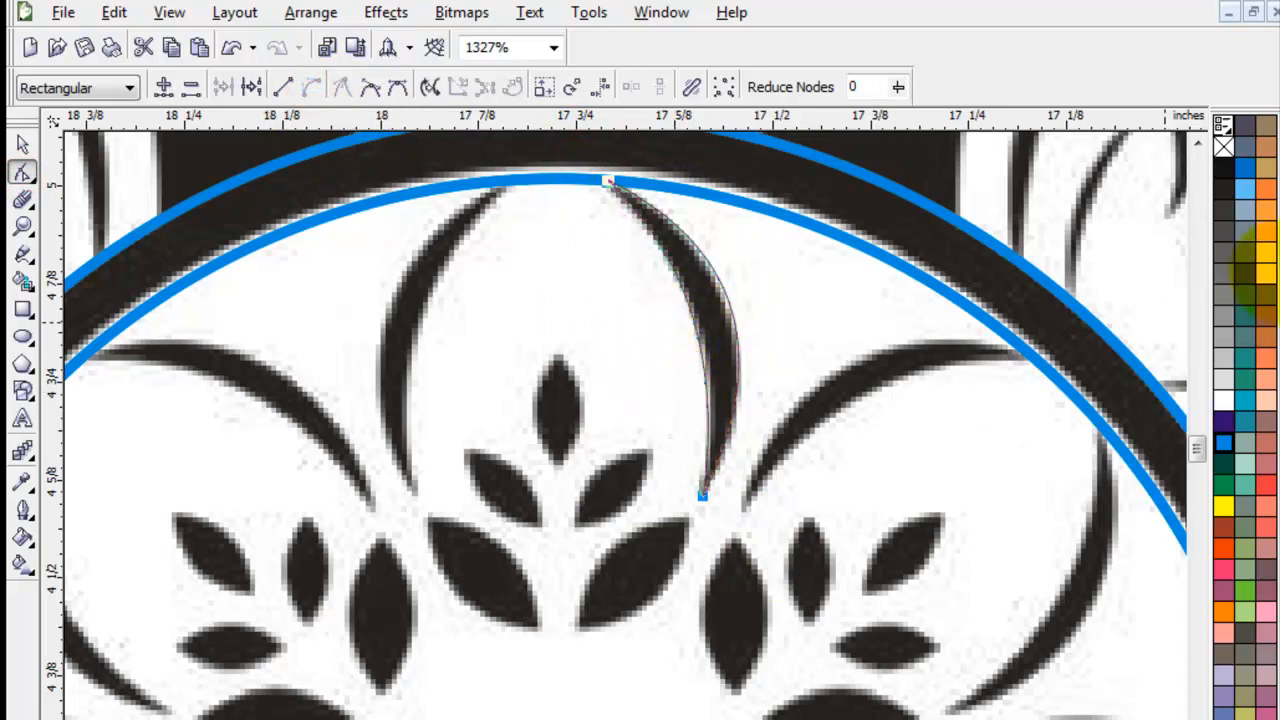
{"action": "left_click", "coordinate": [1224, 443]}
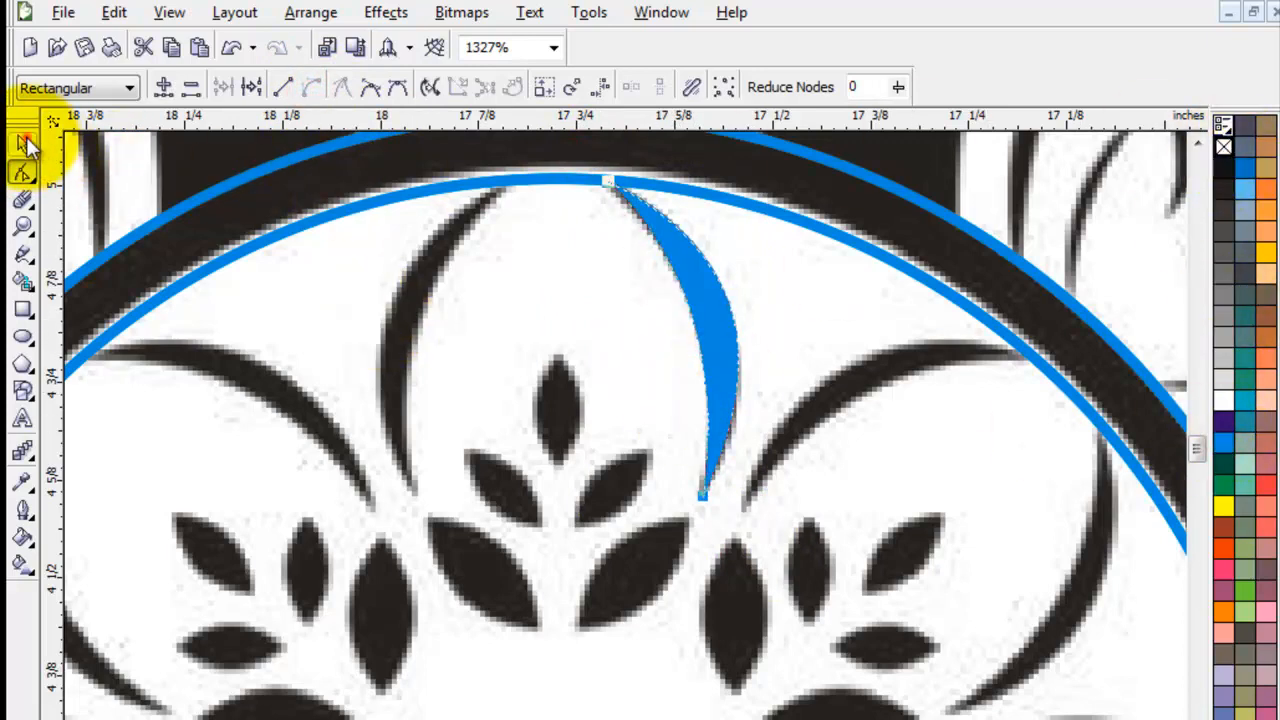
Create a horizontally mirrored copy of the blue crescent and place it over the petal's left crescent
{"action": "left_click", "coordinate": [25, 143]}
{"action": "left_click_drag", "start_coordinate": [746, 337], "coordinate": [588, 341]}
{"action": "right_click", "coordinate": [588, 341]}
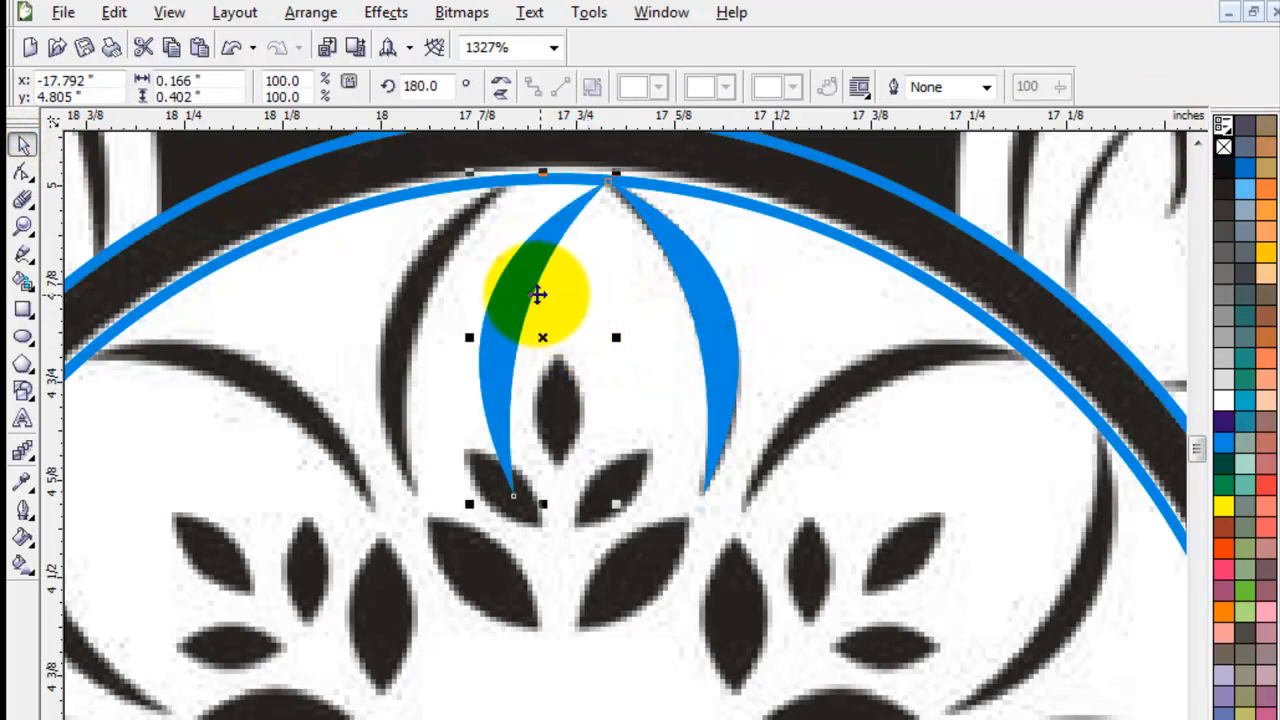
{"action": "left_click_drag", "start_coordinate": [530, 291], "coordinate": [440, 292]}
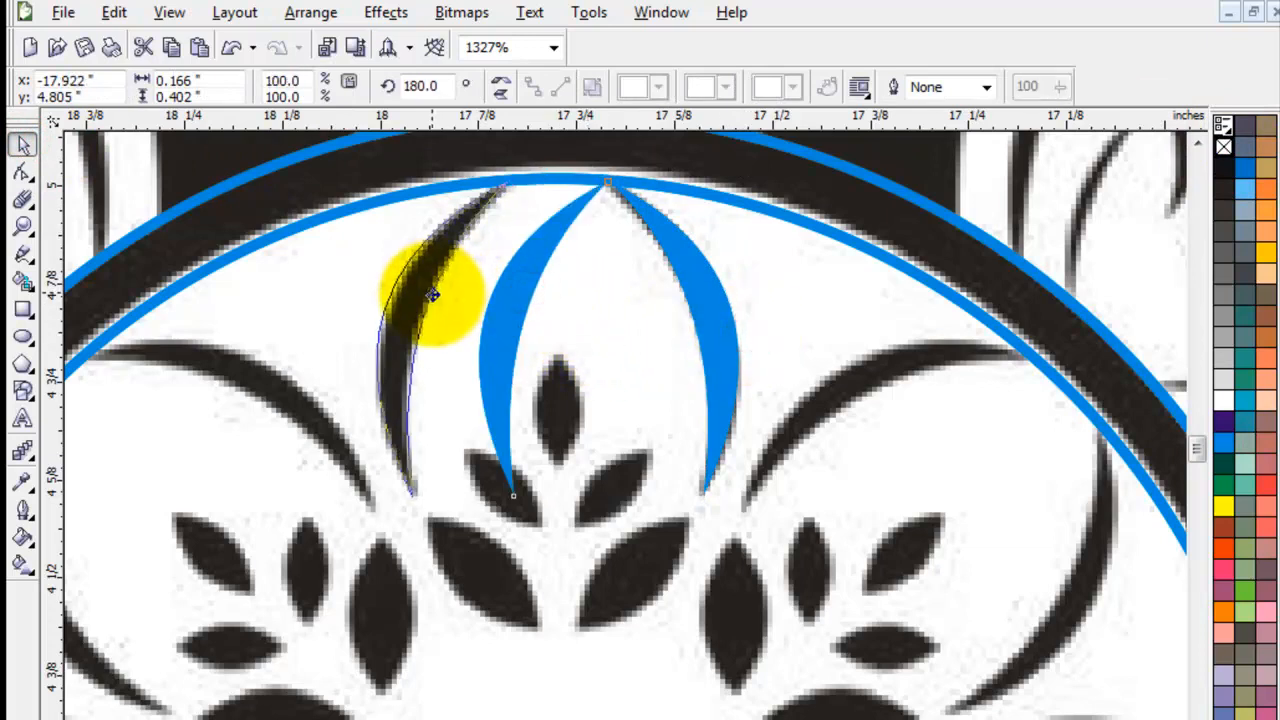
{"action": "left_click_drag", "start_coordinate": [436, 297], "coordinate": [436, 297]}
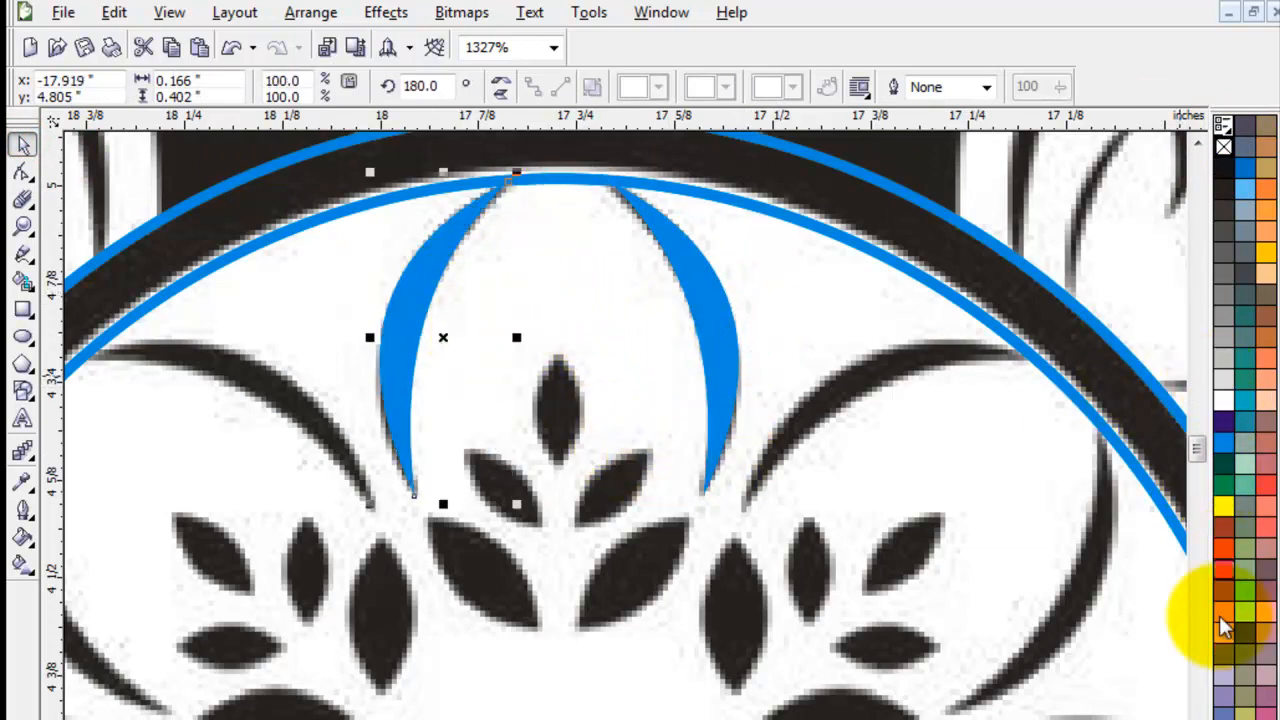
{"action": "left_click", "coordinate": [1197, 718]}
{"action": "left_click", "coordinate": [1198, 143]}
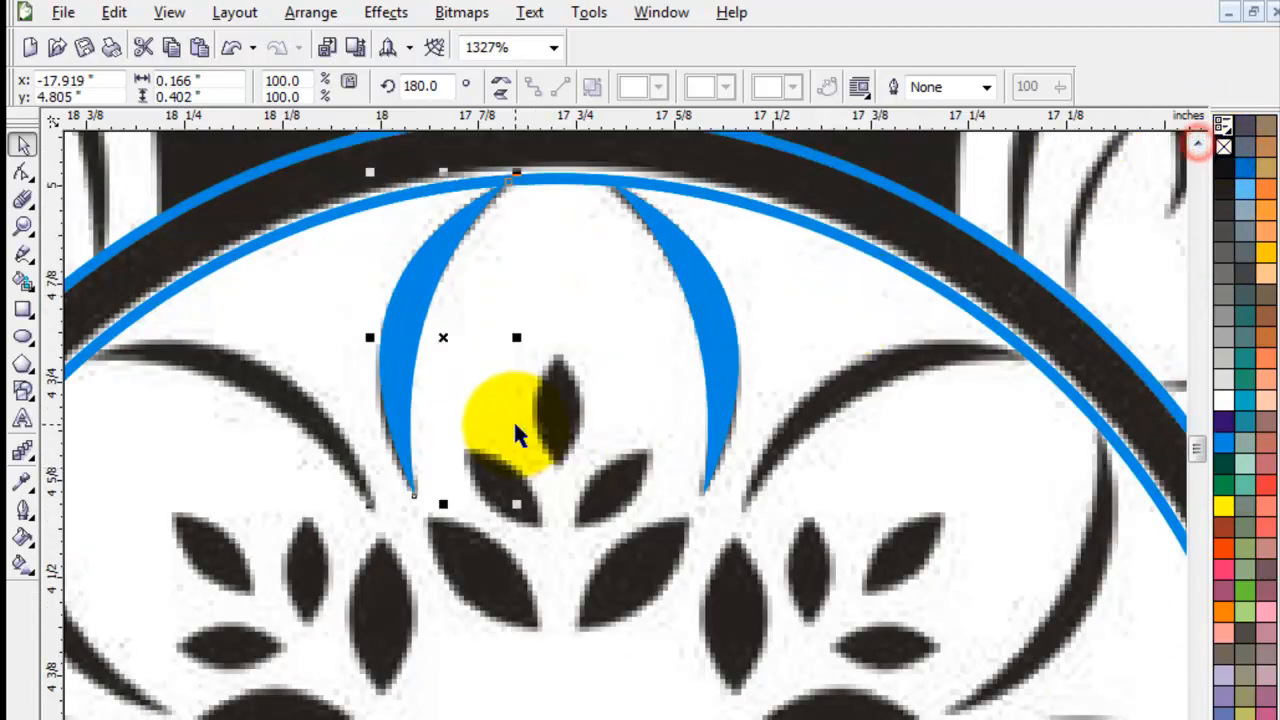
Draw a circle about 0.27 inches wide, overlap it with a copy, and Smart Fill the leaf-shaped intersection in teal
{"action": "left_click", "coordinate": [350, 459]}
{"action": "left_click", "coordinate": [23, 337]}
{"action": "left_click_drag", "start_coordinate": [474, 313], "coordinate": [650, 522]}
{"action": "left_click", "coordinate": [23, 143]}
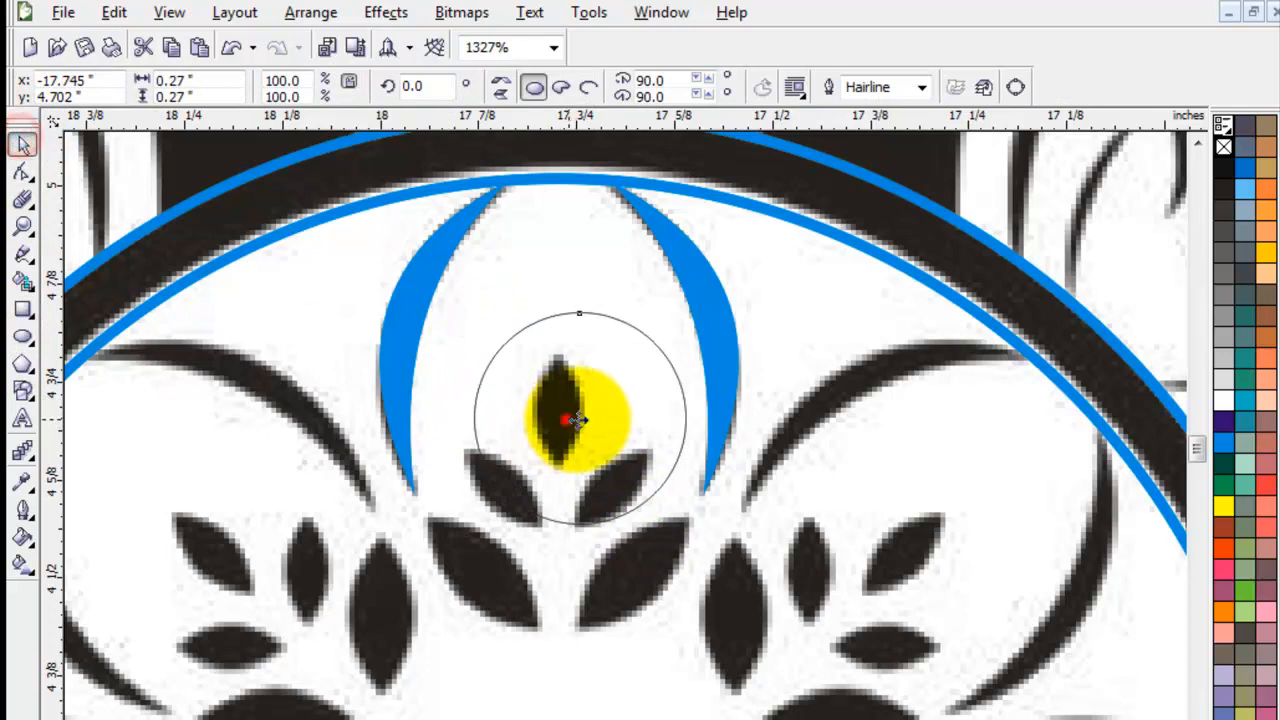
{"action": "left_click_drag", "start_coordinate": [576, 419], "coordinate": [709, 441]}
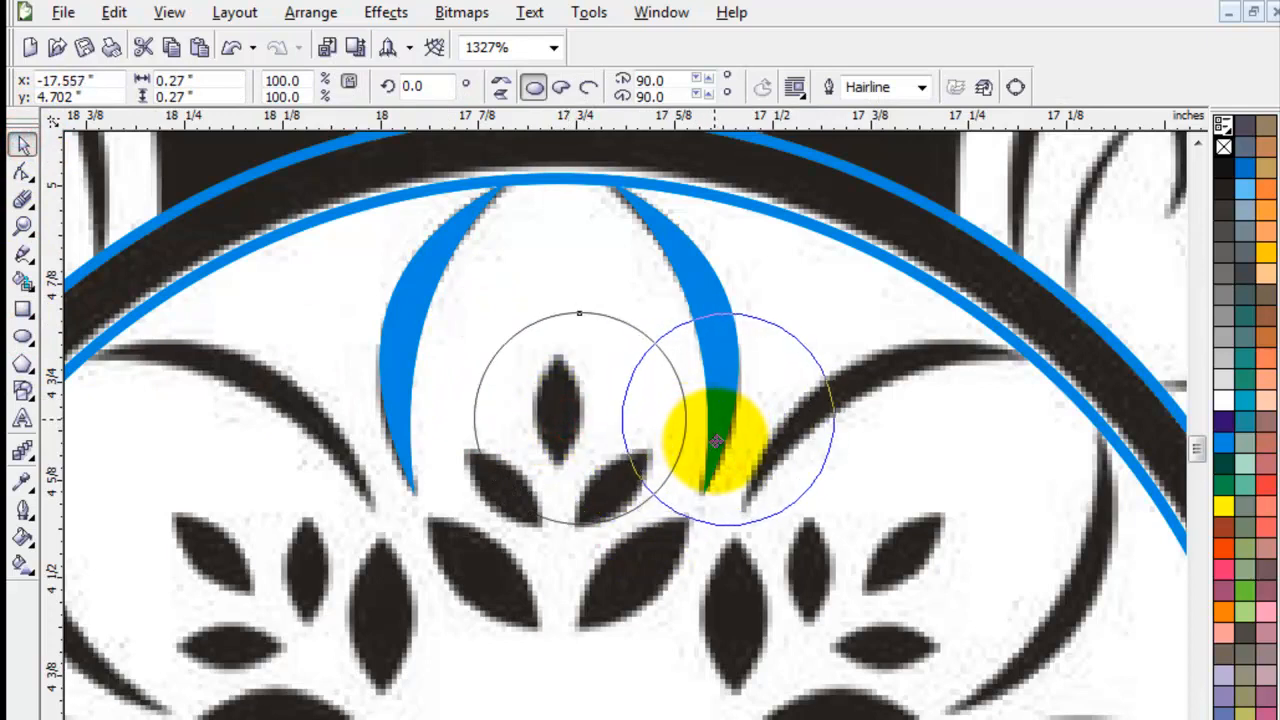
{"action": "left_click", "coordinate": [23, 281]}
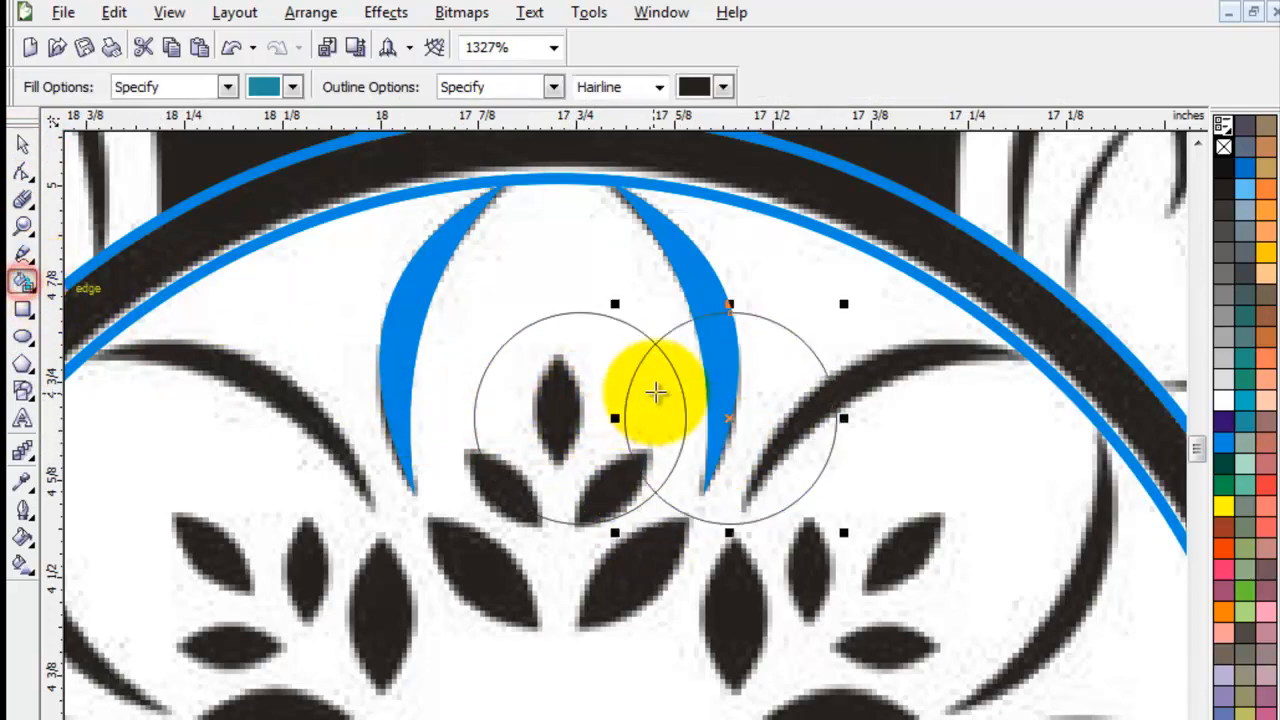
{"action": "left_click", "coordinate": [656, 391]}
Delete both construction circles and fit the teal leaf over the petal's topmost small leaf, scaled to about 73.7%
{"action": "left_click", "coordinate": [23, 143]}
{"action": "left_click", "coordinate": [603, 340]}
{"action": "key", "text": "Delete"}
{"action": "left_click", "coordinate": [786, 363]}
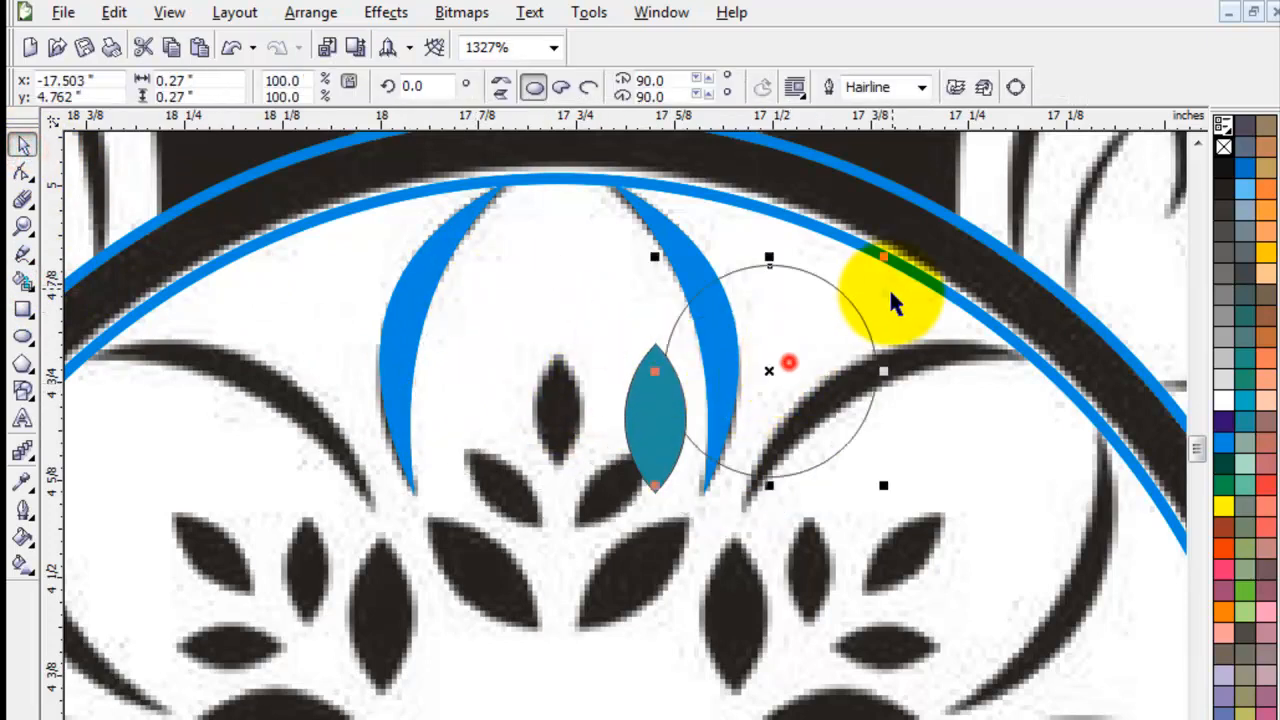
{"action": "key", "text": "Delete"}
{"action": "left_click_drag", "start_coordinate": [660, 428], "coordinate": [557, 413]}
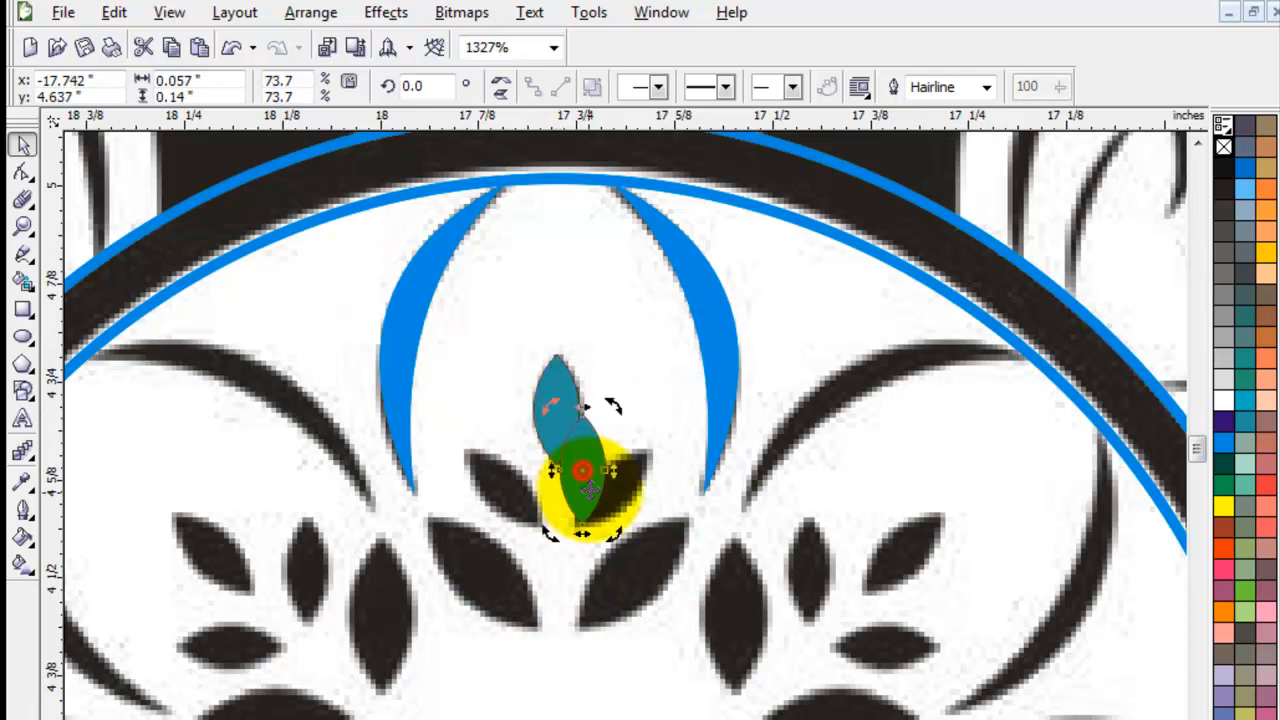
Rotate a copy of the teal leaf to 318.3° over the right middle leaf and place its mirrored copy over the left one
{"action": "left_click_drag", "start_coordinate": [583, 471], "coordinate": [580, 528]}
{"action": "left_click_drag", "start_coordinate": [612, 405], "coordinate": [586, 488]}
{"action": "left_click", "coordinate": [628, 482]}
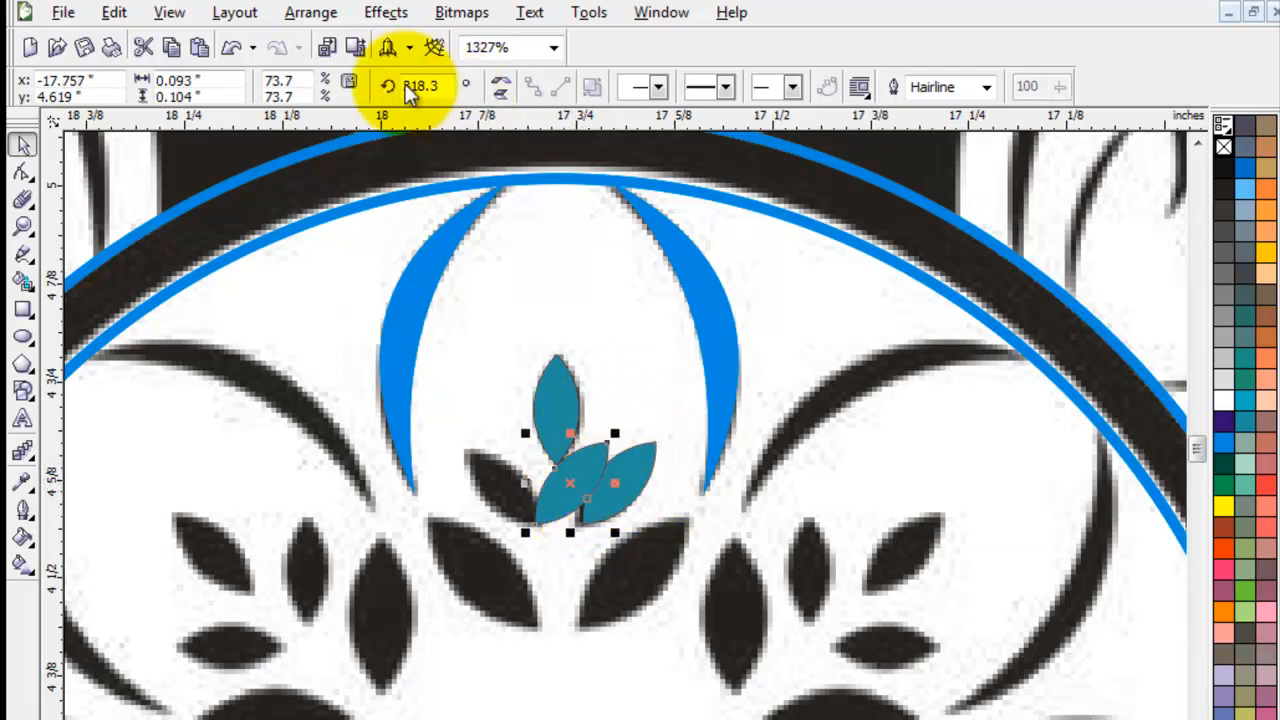
{"action": "left_click", "coordinate": [502, 82]}
{"action": "left_click_drag", "start_coordinate": [558, 468], "coordinate": [486, 470]}
Copy the two angled teal leaves onto the larger leaf pair below and scale the pair to about 0.33 by 0.143 inches
{"action": "left_click", "coordinate": [614, 486], "text": "shift"}
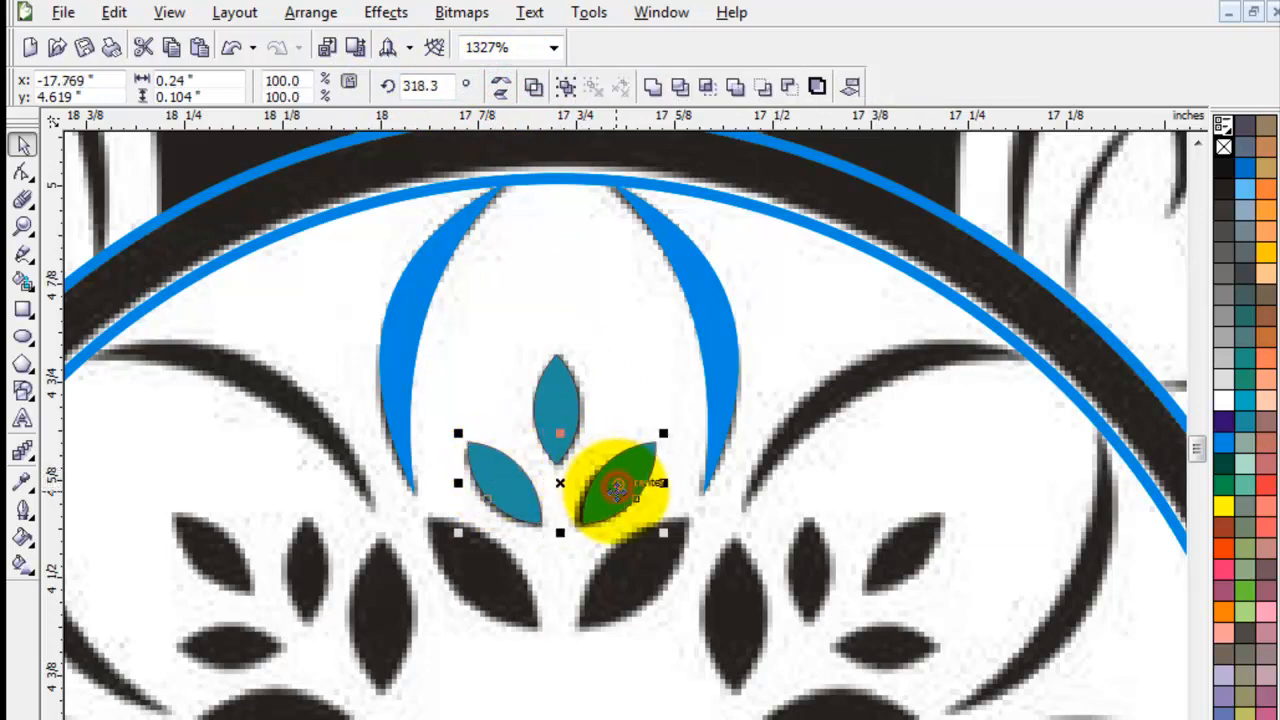
{"action": "left_click_drag", "start_coordinate": [614, 486], "coordinate": [613, 594]}
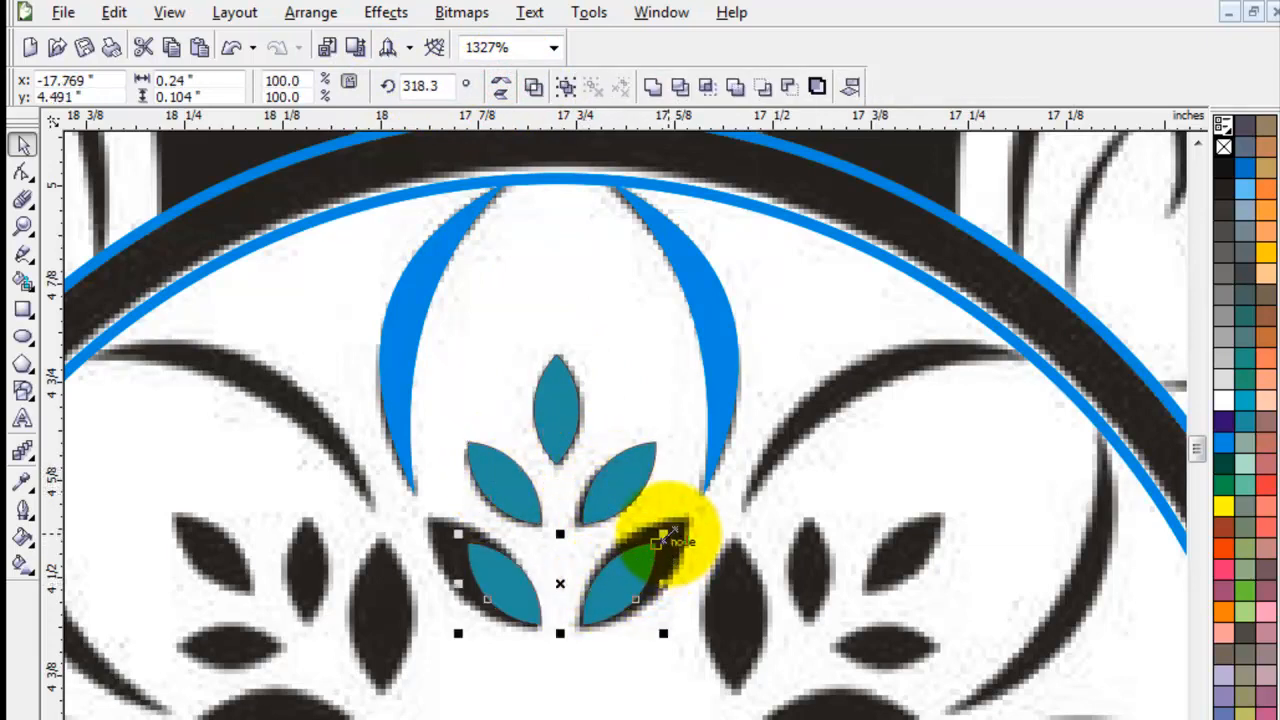
{"action": "left_click_drag", "start_coordinate": [660, 538], "coordinate": [708, 516]}
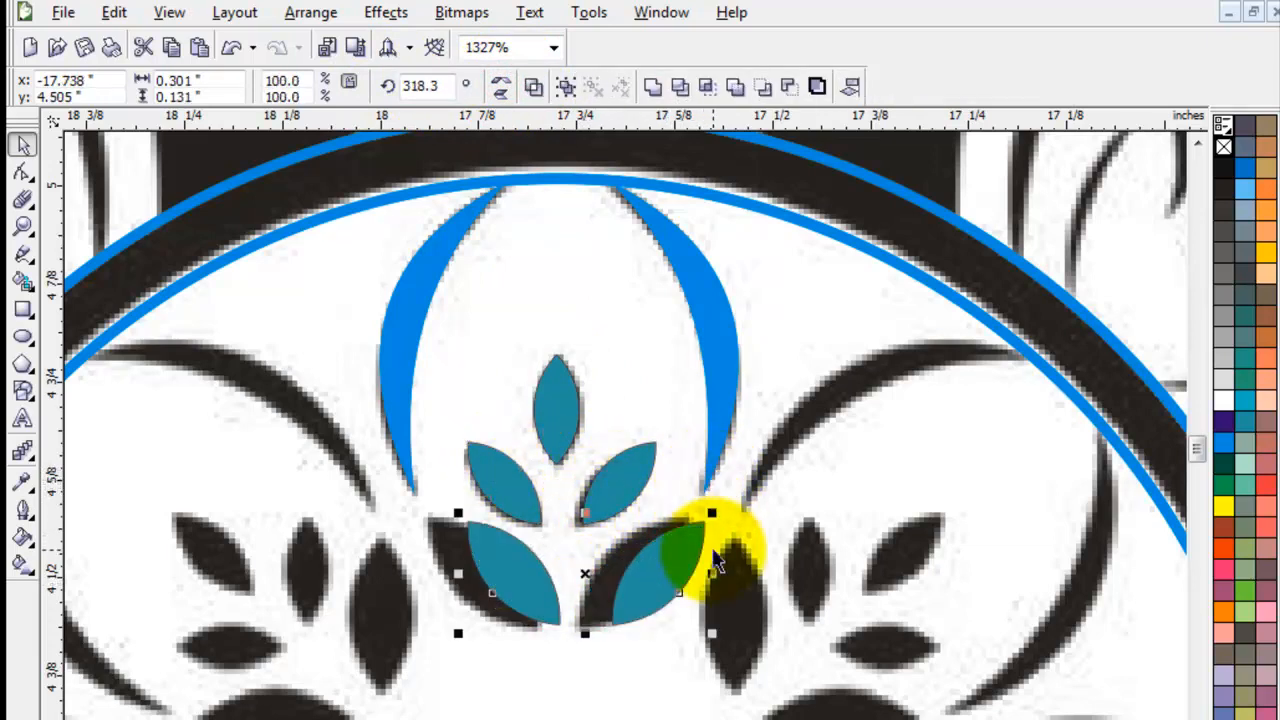
{"action": "left_click_drag", "start_coordinate": [670, 563], "coordinate": [642, 567]}
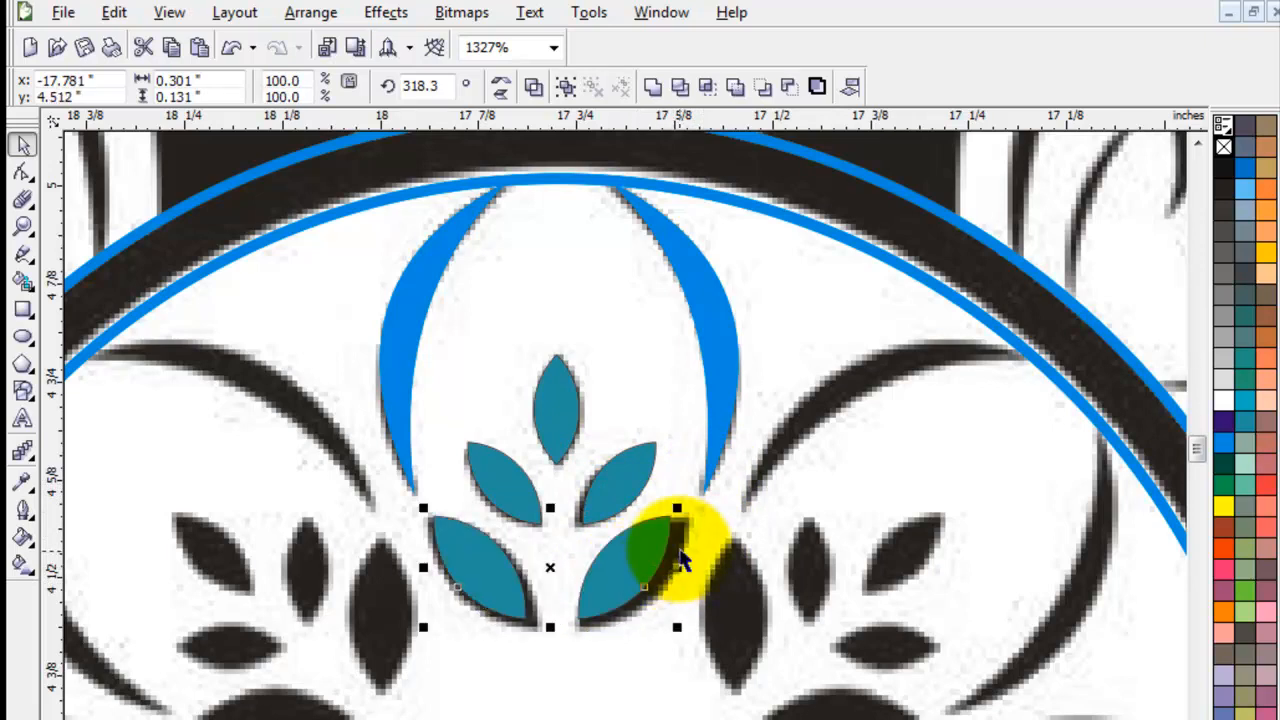
{"action": "left_click_drag", "start_coordinate": [680, 630], "coordinate": [676, 612]}
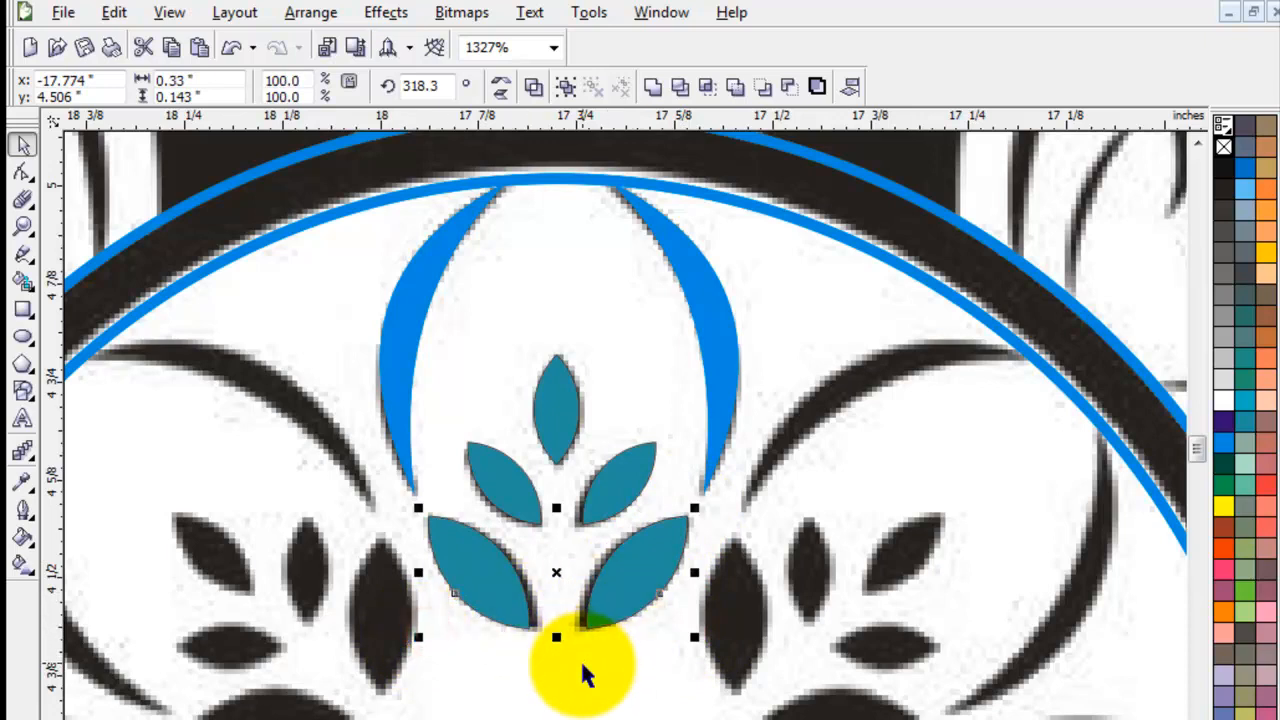
{"action": "left_click", "coordinate": [615, 665]}
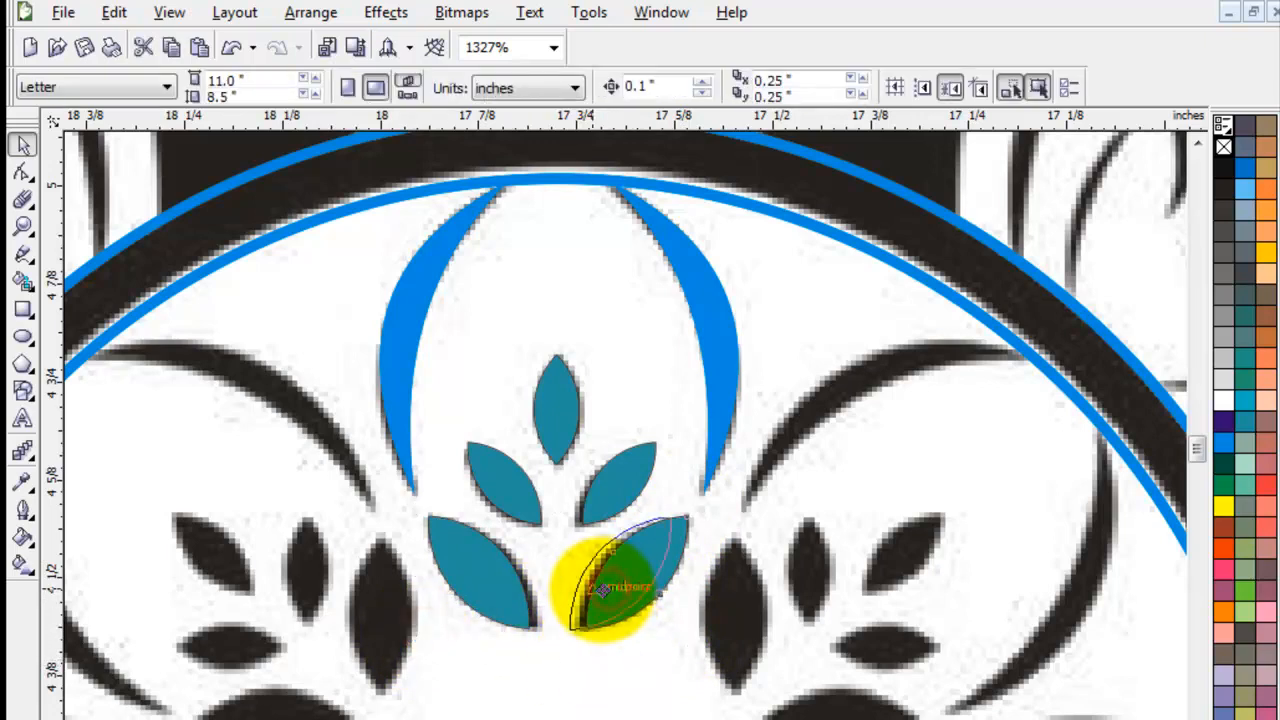
{"action": "left_click_drag", "start_coordinate": [603, 590], "coordinate": [603, 588]}
{"action": "key", "text": "ctrl+z"}
{"action": "left_click", "coordinate": [551, 684]}
Select all five teal leaves and fill them with the same blue as the crescents
{"action": "left_click", "coordinate": [491, 599]}
{"action": "left_click", "coordinate": [651, 580], "text": "shift"}
{"action": "left_click", "coordinate": [626, 489], "text": "shift"}
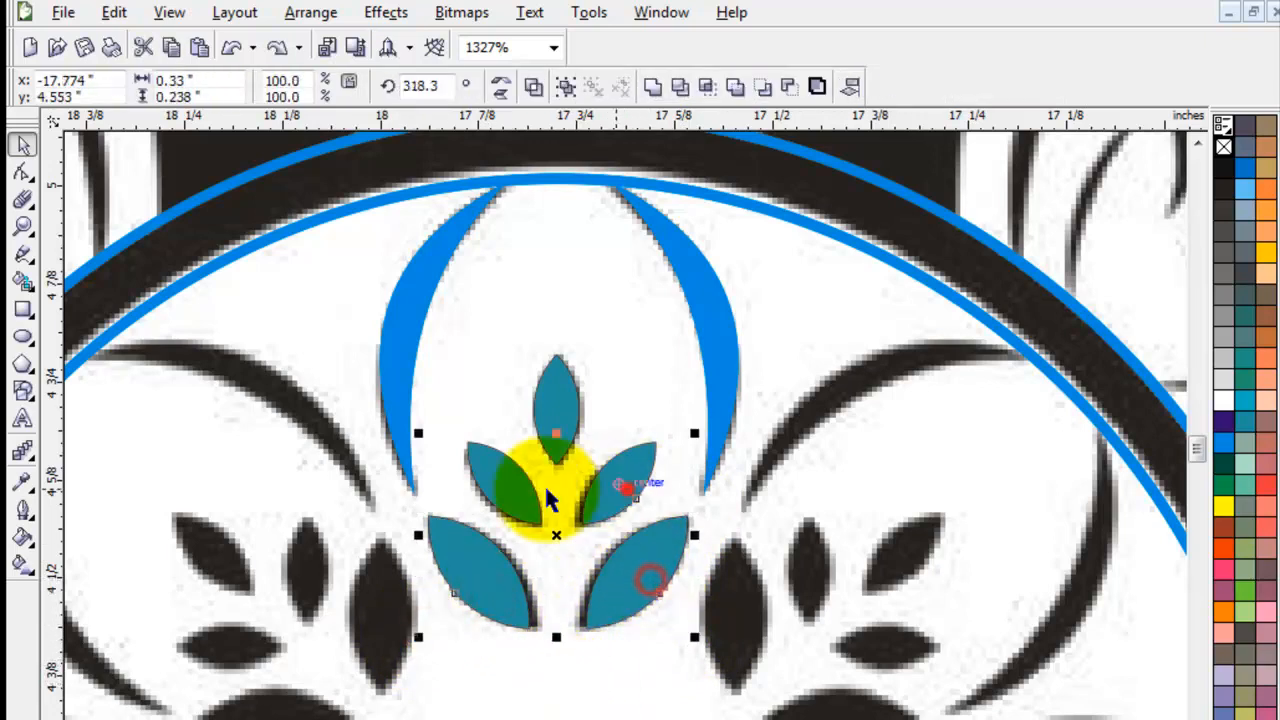
{"action": "left_click", "coordinate": [545, 392], "text": "shift"}
{"action": "left_click", "coordinate": [1224, 442]}
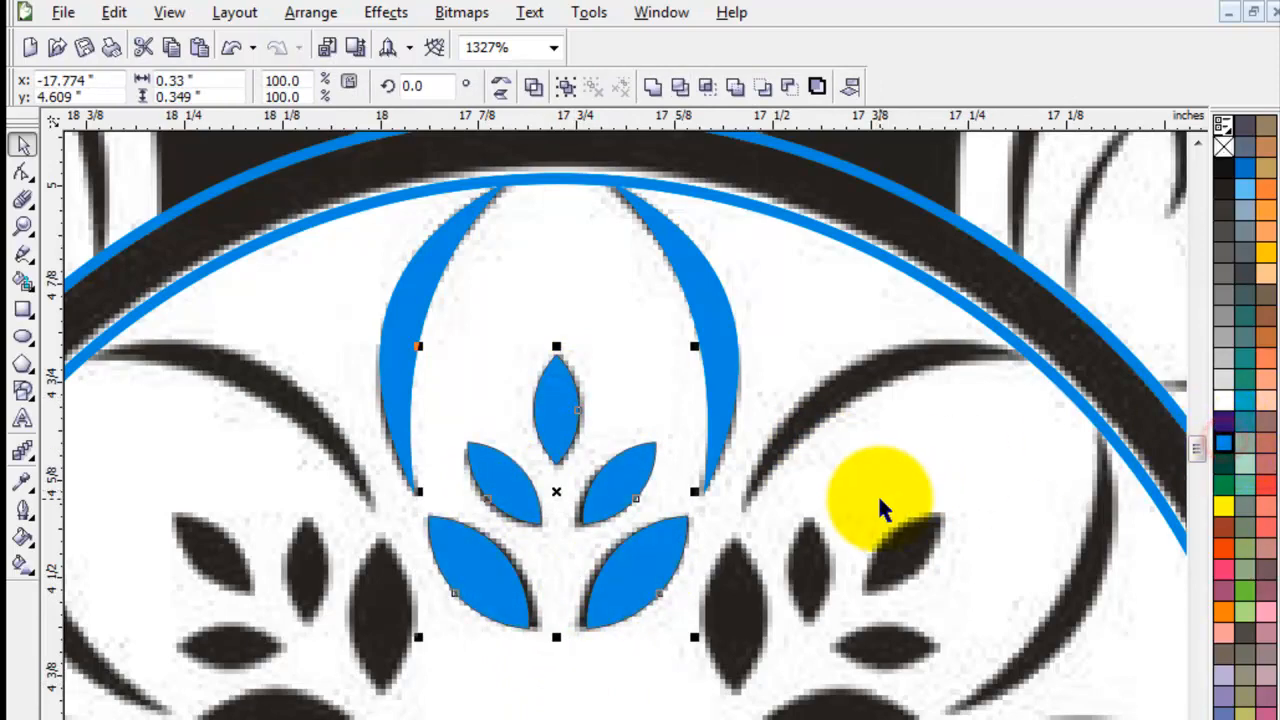
Group the five blue leaves together with the two blue crescents as one petal motif
{"action": "key", "text": "ctrl+g"}
{"action": "left_click", "coordinate": [681, 270]}
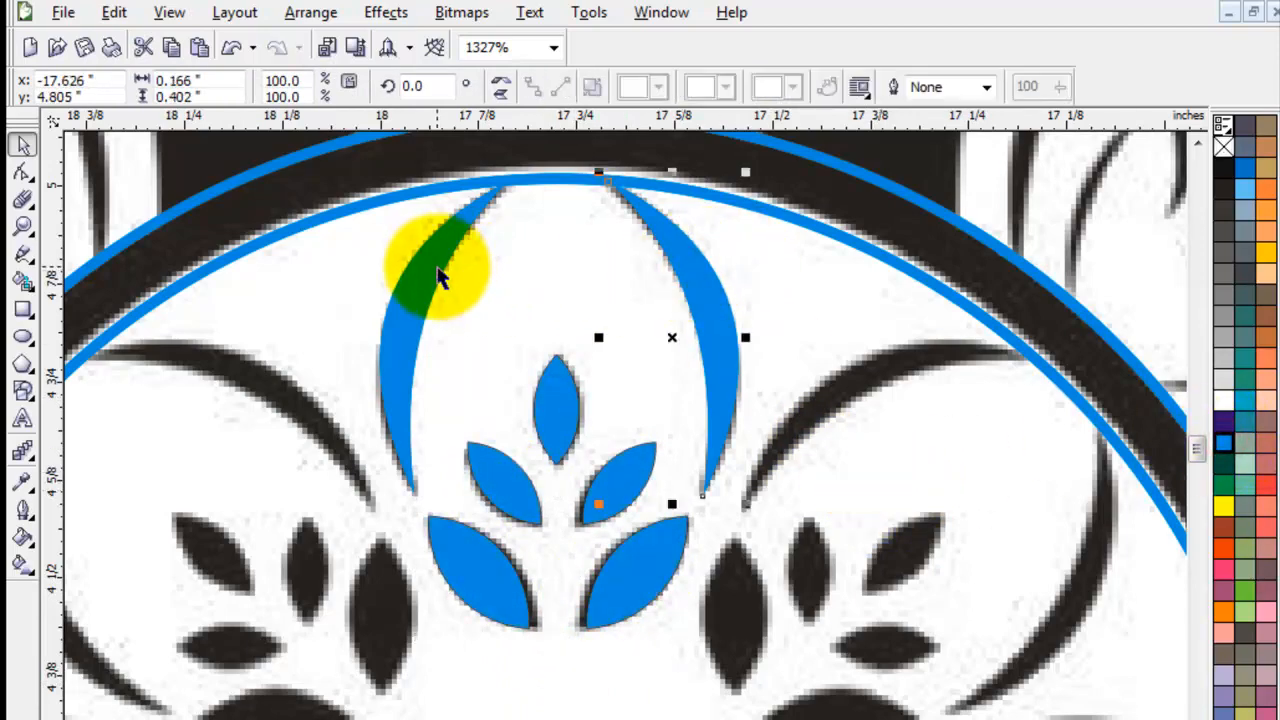
{"action": "left_click", "coordinate": [436, 267], "text": "shift"}
{"action": "key", "text": "ctrl+g"}
Create a concentric copy of the large blue ring scaled to 21.5% over the small ring around the mandala's centre
{"action": "scroll", "coordinate": [558, 414], "scroll_direction": "down", "scroll_amount": 1}
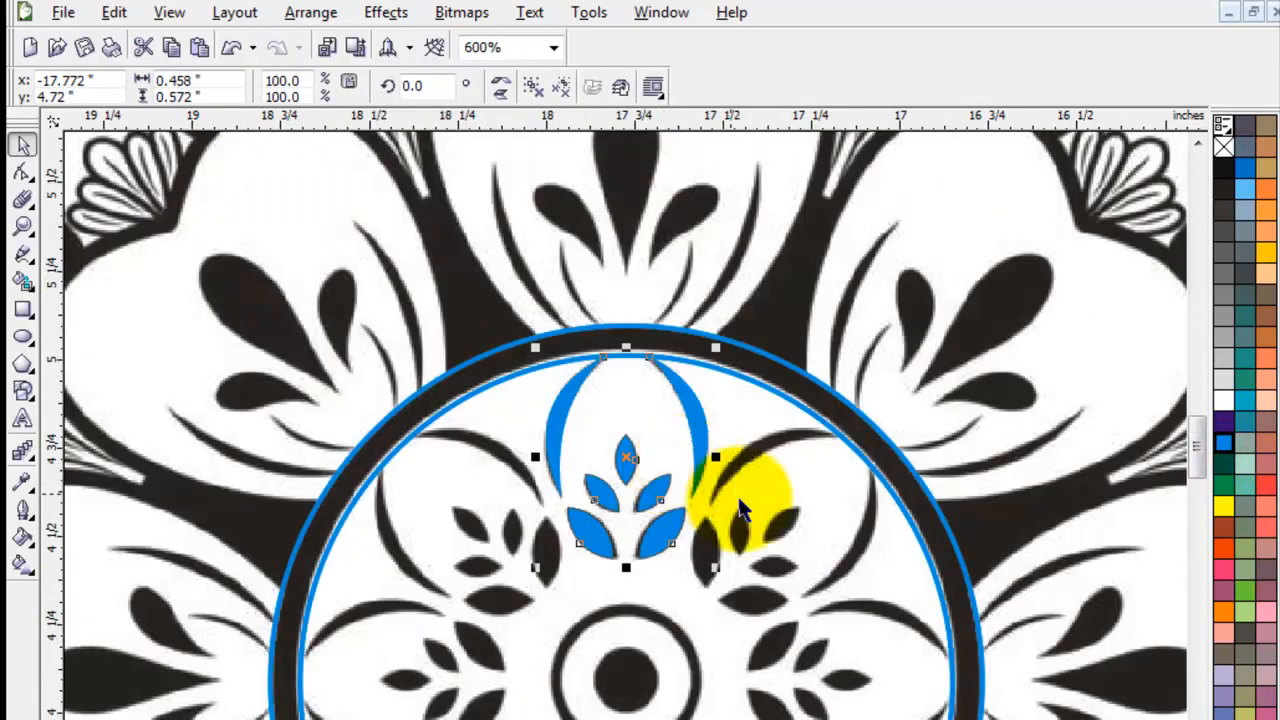
{"action": "left_click_drag", "start_coordinate": [1201, 444], "coordinate": [1201, 460]}
{"action": "left_click", "coordinate": [866, 286]}
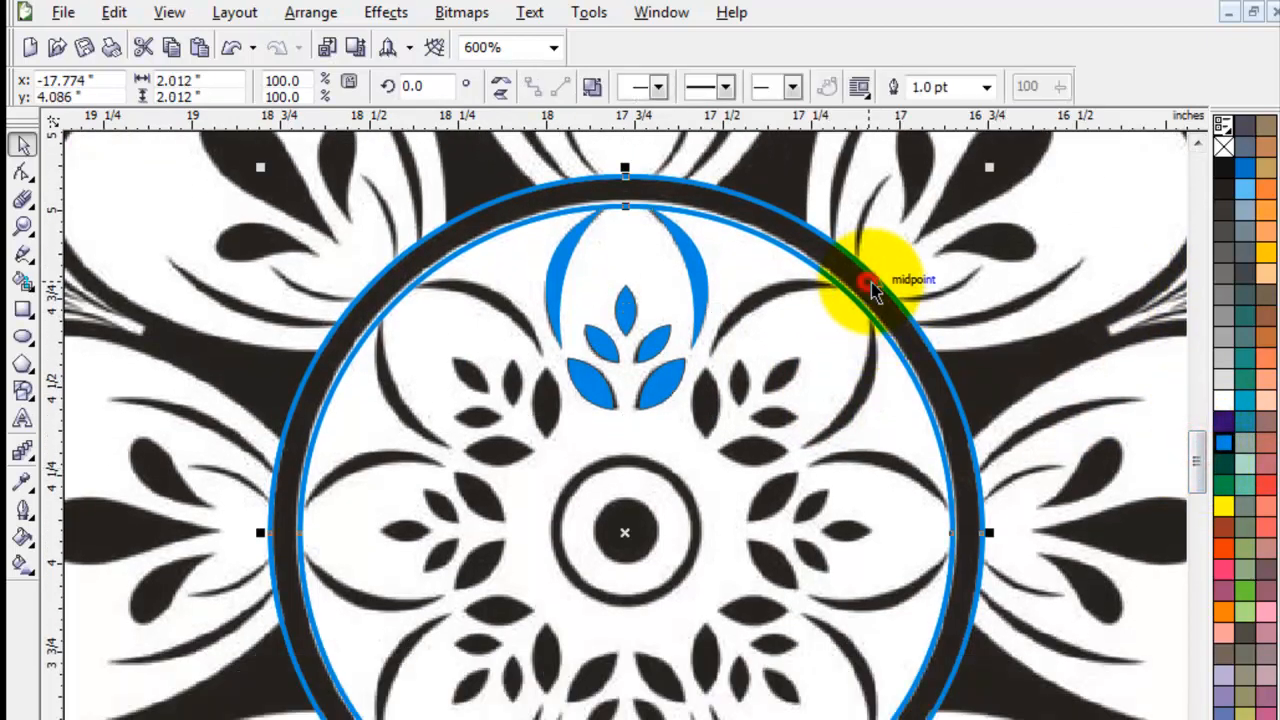
{"action": "left_click_drag", "start_coordinate": [988, 163], "coordinate": [782, 452]}
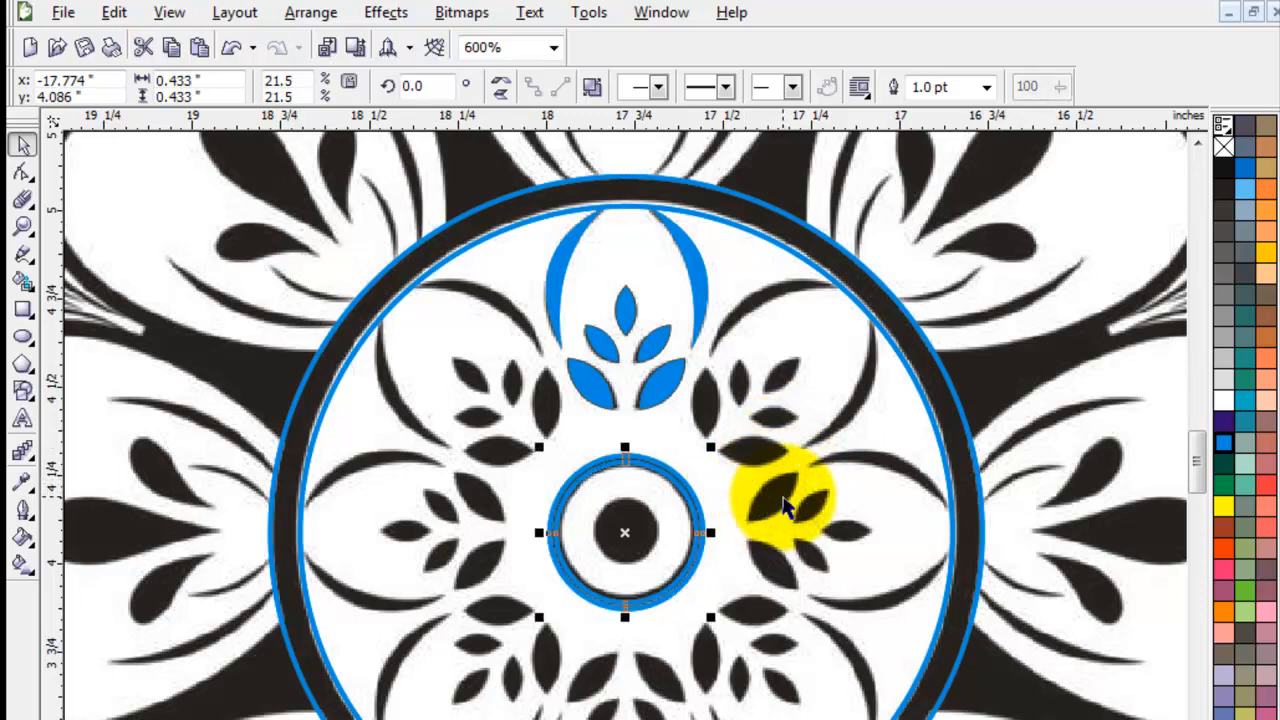
{"action": "left_click", "coordinate": [778, 490]}
Draw a circle about 0.186 inches wide over the solid dot at the mandala's centre
{"action": "left_click", "coordinate": [23, 336]}
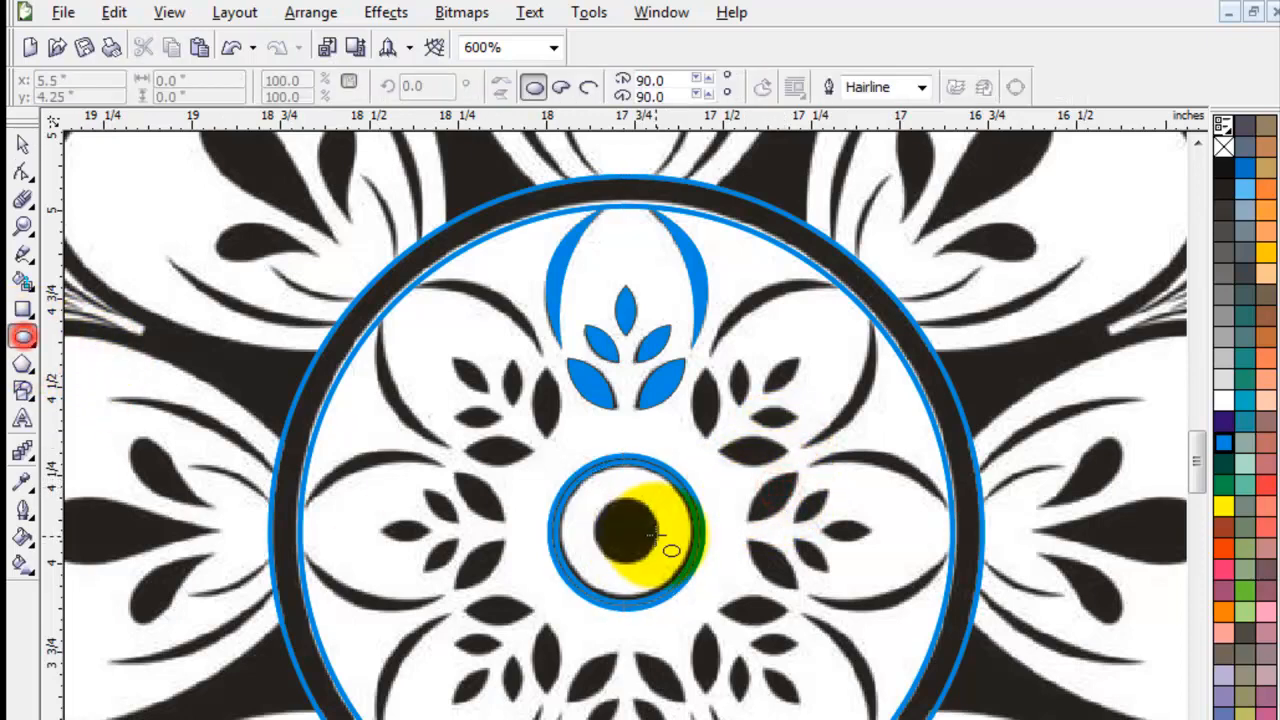
{"action": "left_click_drag", "start_coordinate": [603, 497], "coordinate": [612, 512]}
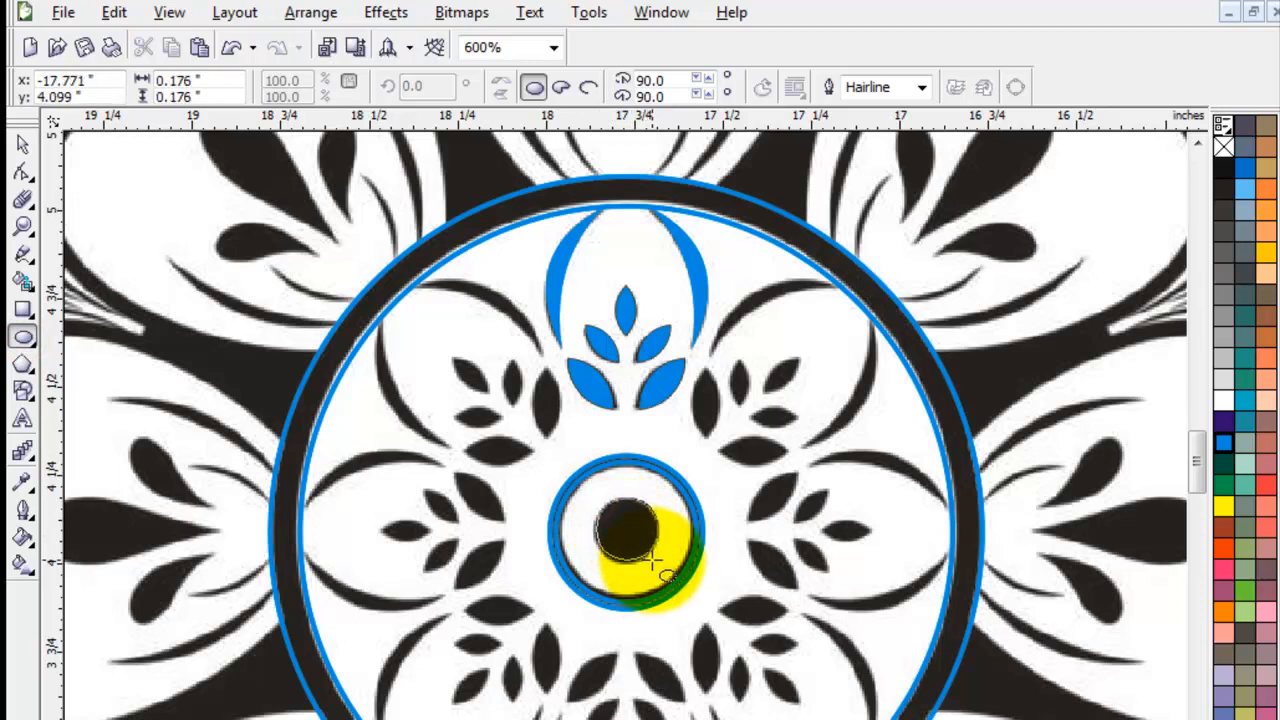
{"action": "left_click_drag", "start_coordinate": [650, 566], "coordinate": [652, 568]}
Align the new circle's centre with the small blue ring and fill the circle blue
{"action": "left_click", "coordinate": [23, 143]}
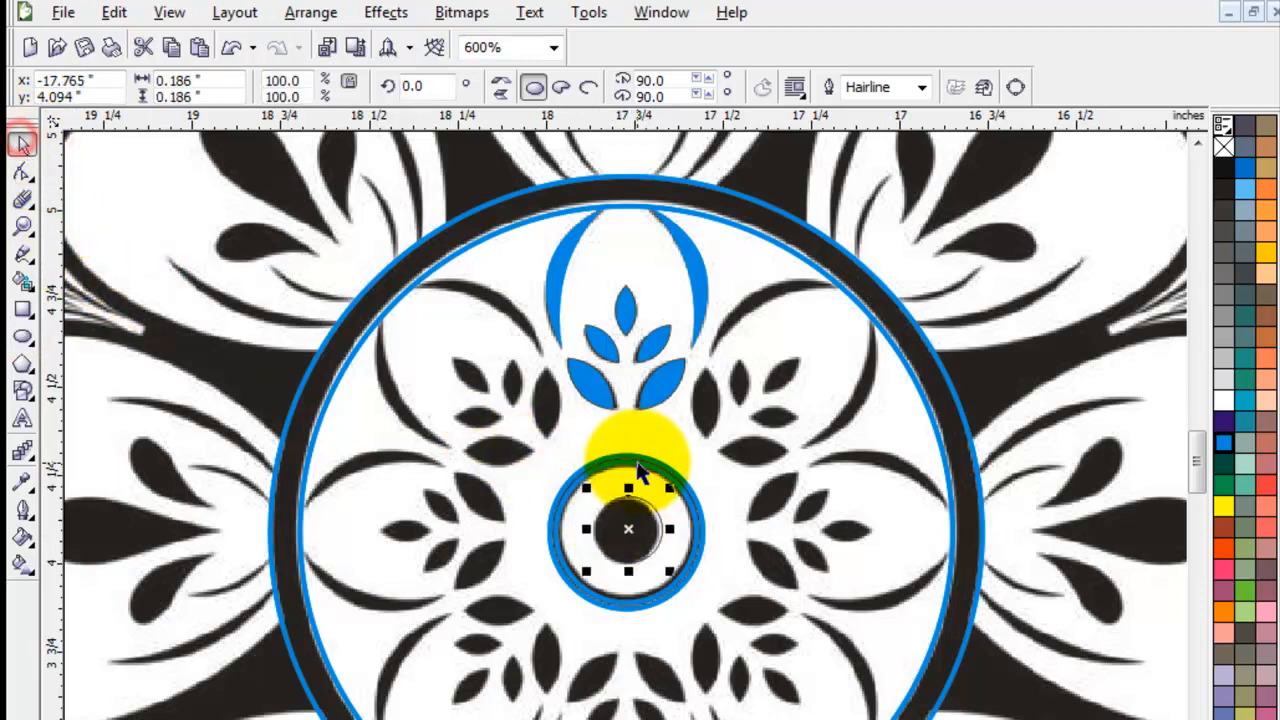
{"action": "left_click", "coordinate": [628, 455], "text": "shift"}
{"action": "left_click", "coordinate": [780, 548]}
{"action": "left_click", "coordinate": [625, 514]}
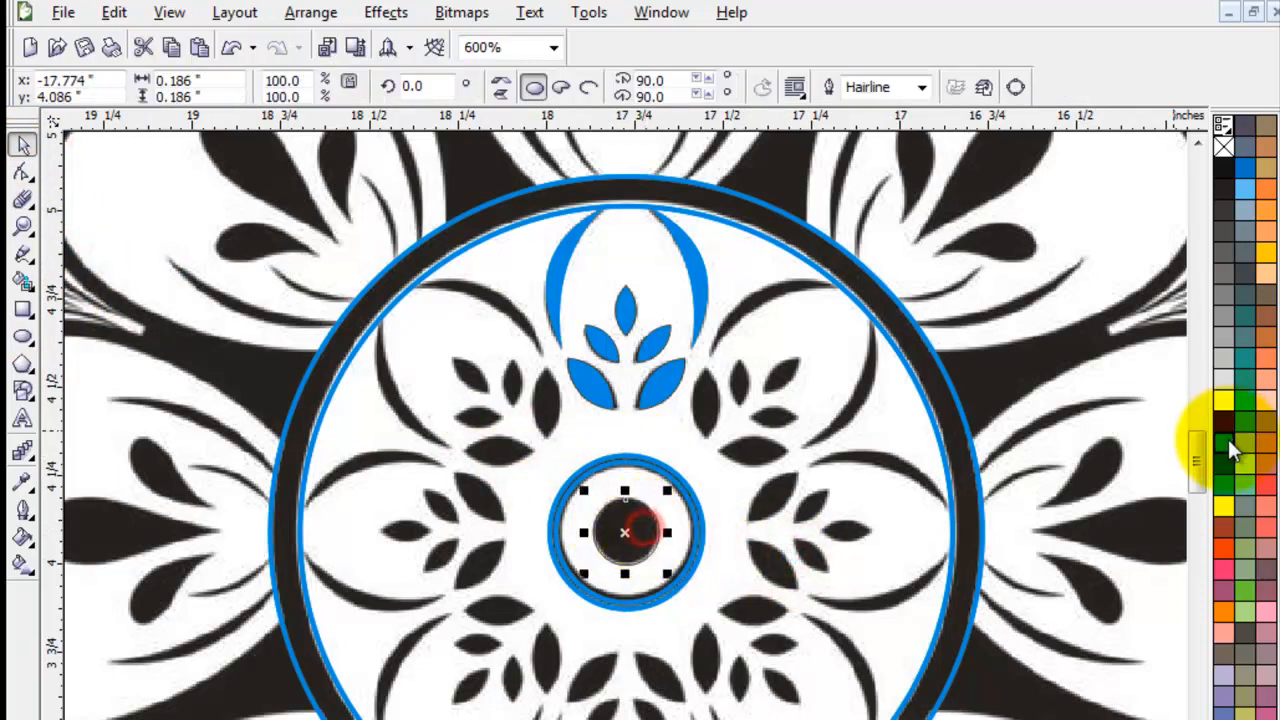
{"action": "left_click", "coordinate": [1224, 441]}
Select all the traced blue shapes and move them off the mandala image into the empty area beside it
{"action": "scroll", "coordinate": [614, 443], "scroll_direction": "down", "scroll_amount": 2}
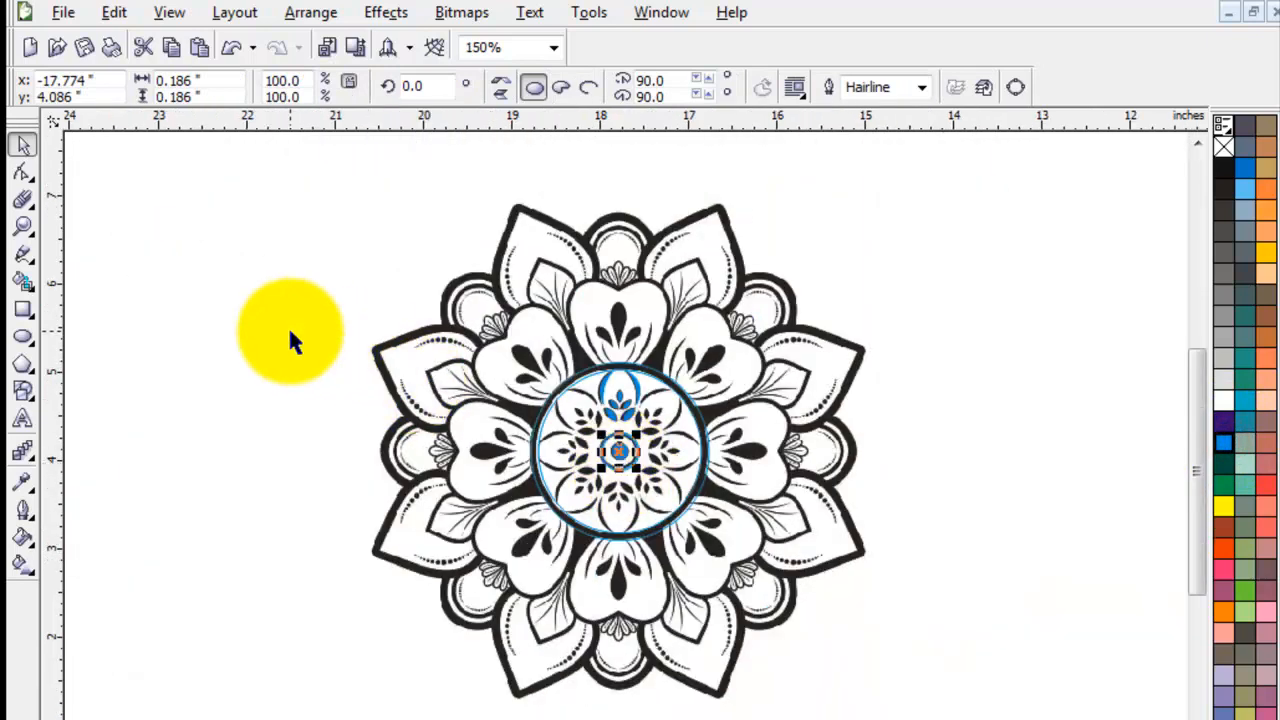
{"action": "left_click_drag", "start_coordinate": [290, 330], "coordinate": [908, 605]}
{"action": "left_click_drag", "start_coordinate": [614, 457], "coordinate": [1022, 478]}
{"action": "key", "text": "z"}
{"action": "left_click_drag", "start_coordinate": [889, 300], "coordinate": [1151, 607]}
{"action": "left_click", "coordinate": [23, 143]}
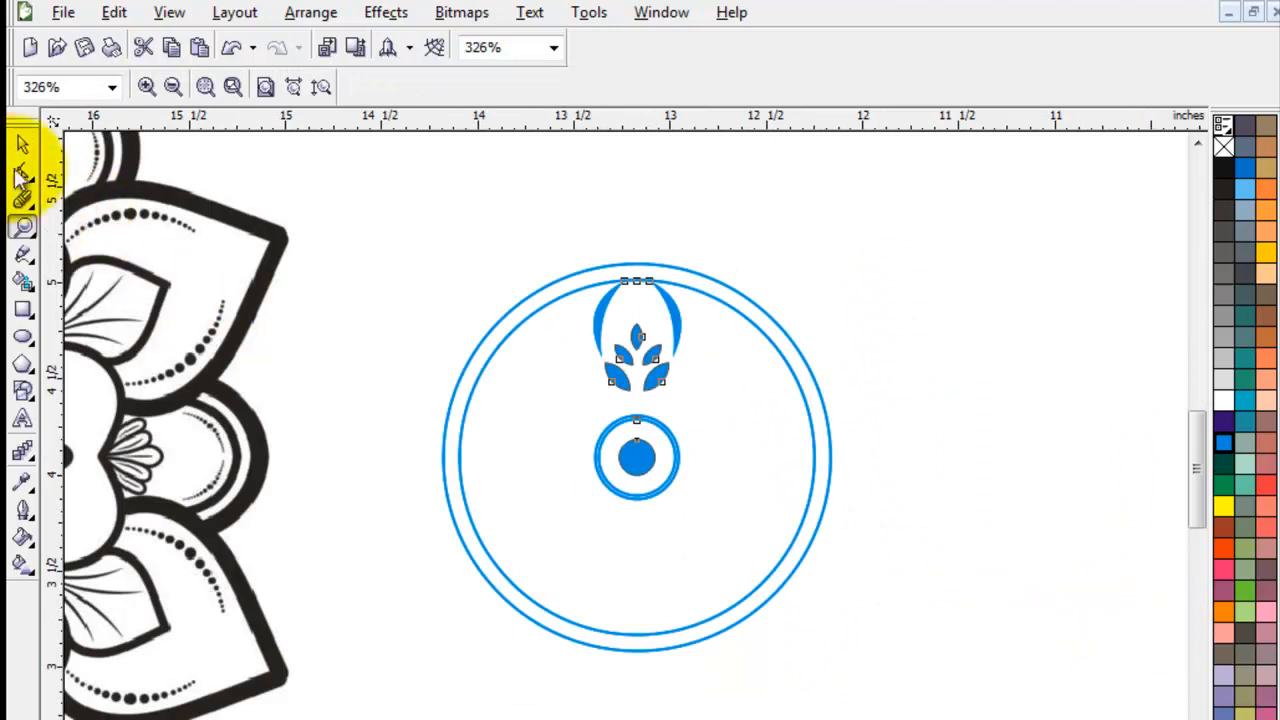
Remove the outline of the central dot and fill it black
{"action": "key", "text": "z"}
{"action": "left_click_drag", "start_coordinate": [557, 394], "coordinate": [737, 520]}
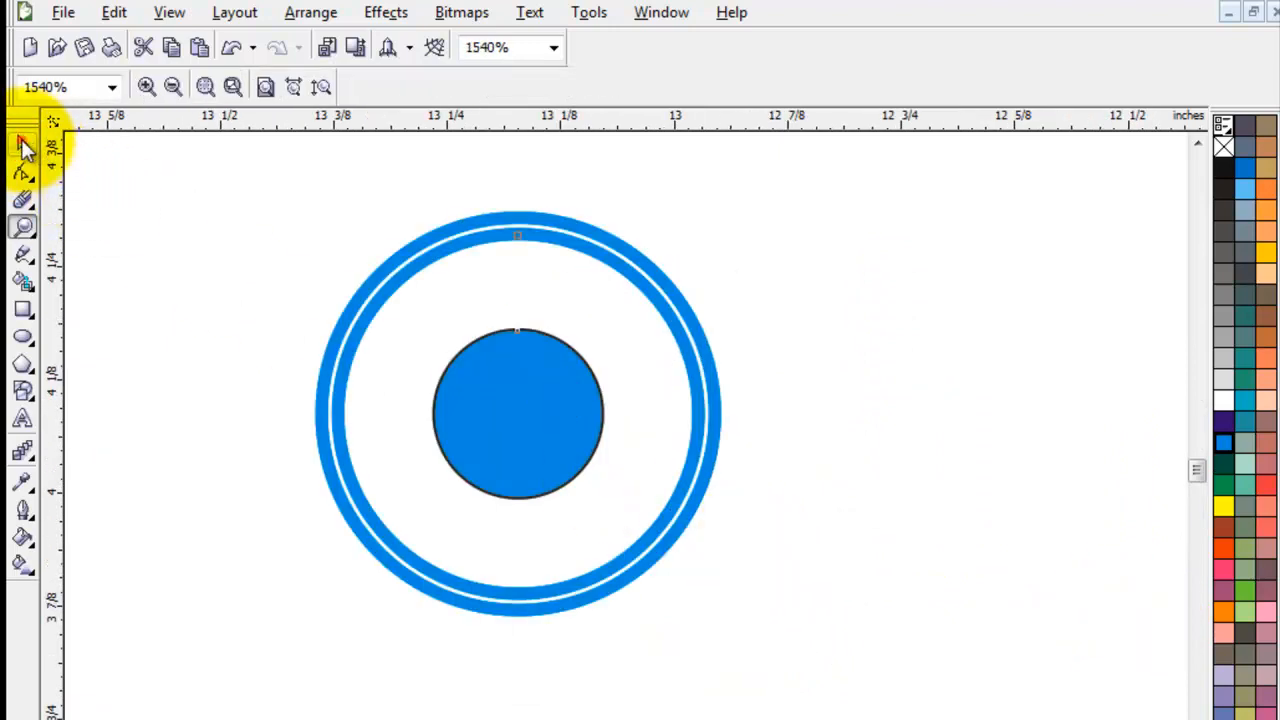
{"action": "left_click", "coordinate": [23, 143]}
{"action": "left_click", "coordinate": [832, 269]}
{"action": "left_click", "coordinate": [491, 392]}
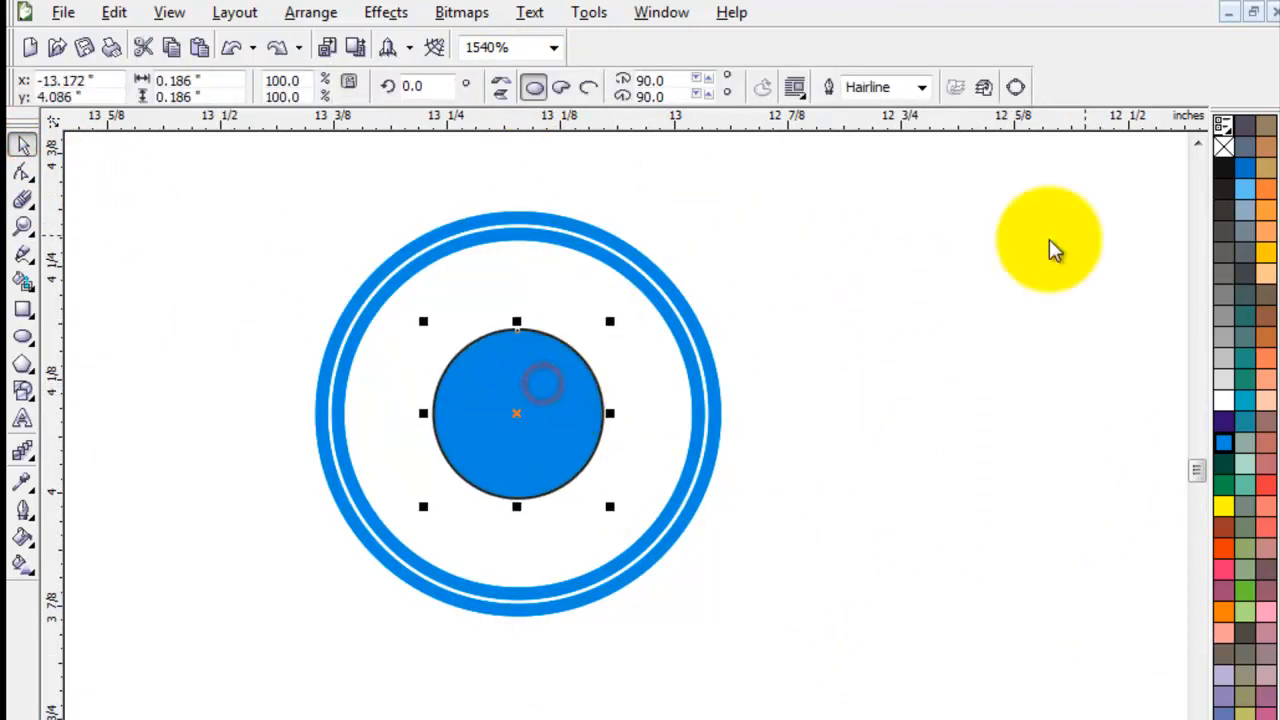
{"action": "right_click", "coordinate": [1225, 147]}
{"action": "left_click", "coordinate": [943, 340]}
{"action": "left_click", "coordinate": [537, 394]}
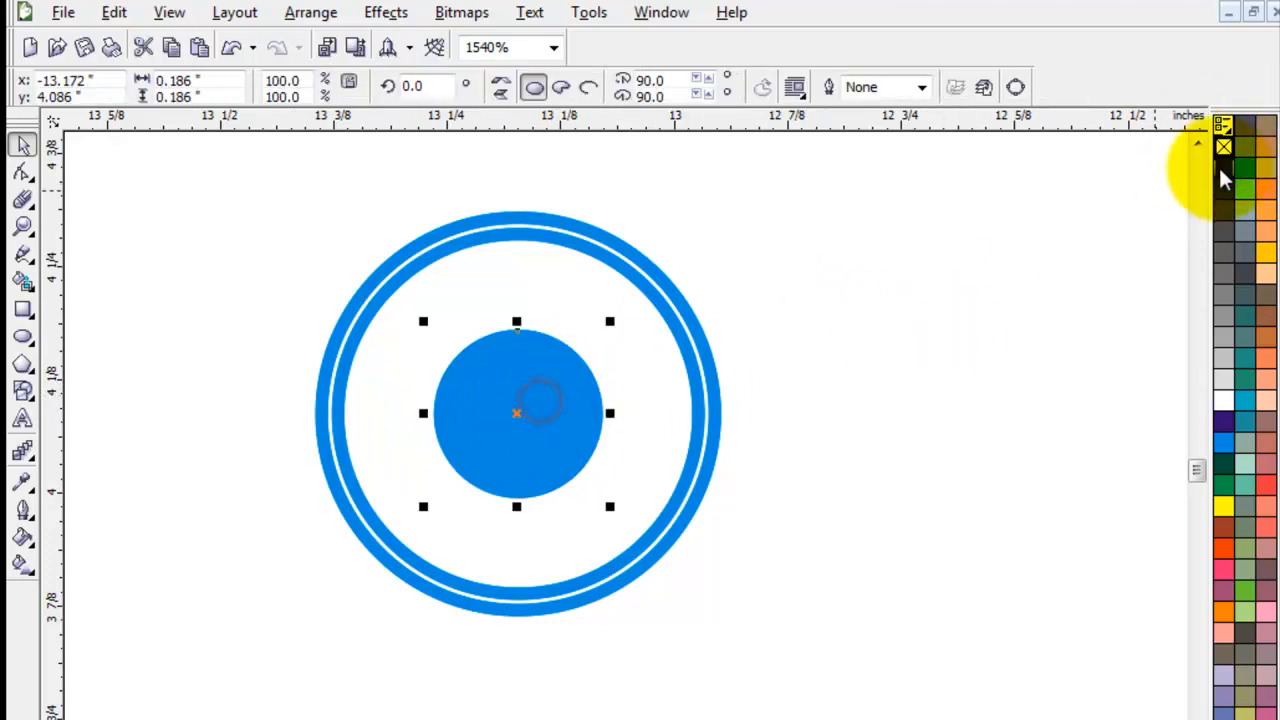
{"action": "left_click", "coordinate": [1222, 167]}
Fill the small ring around the dot black and remove its blue outline
{"action": "left_click", "coordinate": [997, 320]}
{"action": "left_click", "coordinate": [650, 278]}
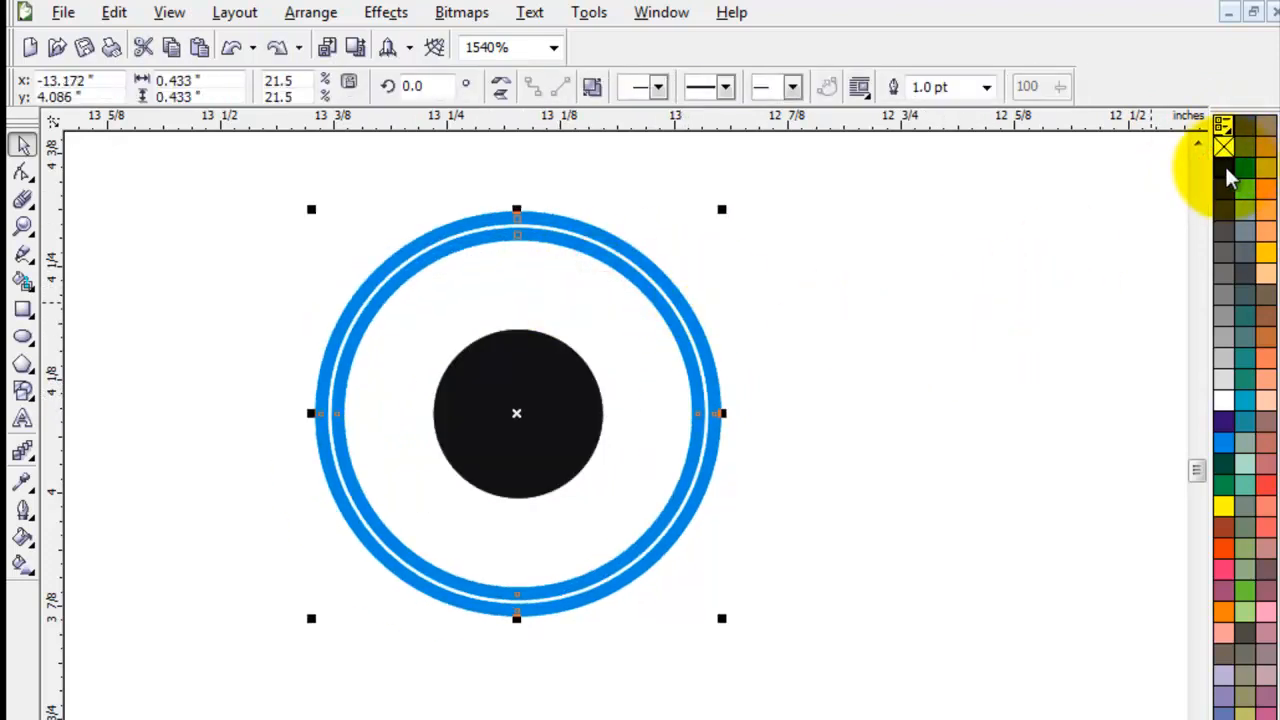
{"action": "right_click", "coordinate": [1222, 167]}
{"action": "left_click", "coordinate": [1225, 148]}
{"action": "left_click", "coordinate": [869, 306]}
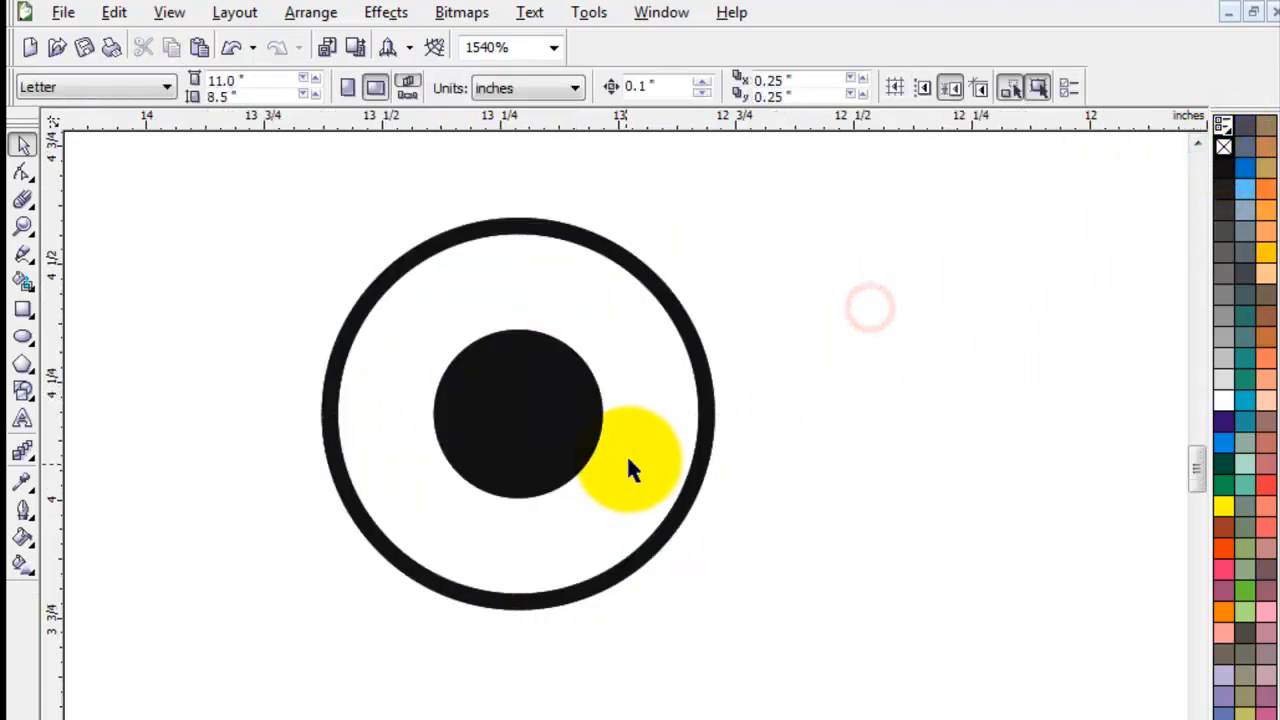
Fill the grouped petal motif of crescents and leaves black
{"action": "scroll", "coordinate": [628, 463], "scroll_direction": "down", "scroll_amount": 3}
{"action": "left_click_drag", "start_coordinate": [645, 197], "coordinate": [449, 457]}
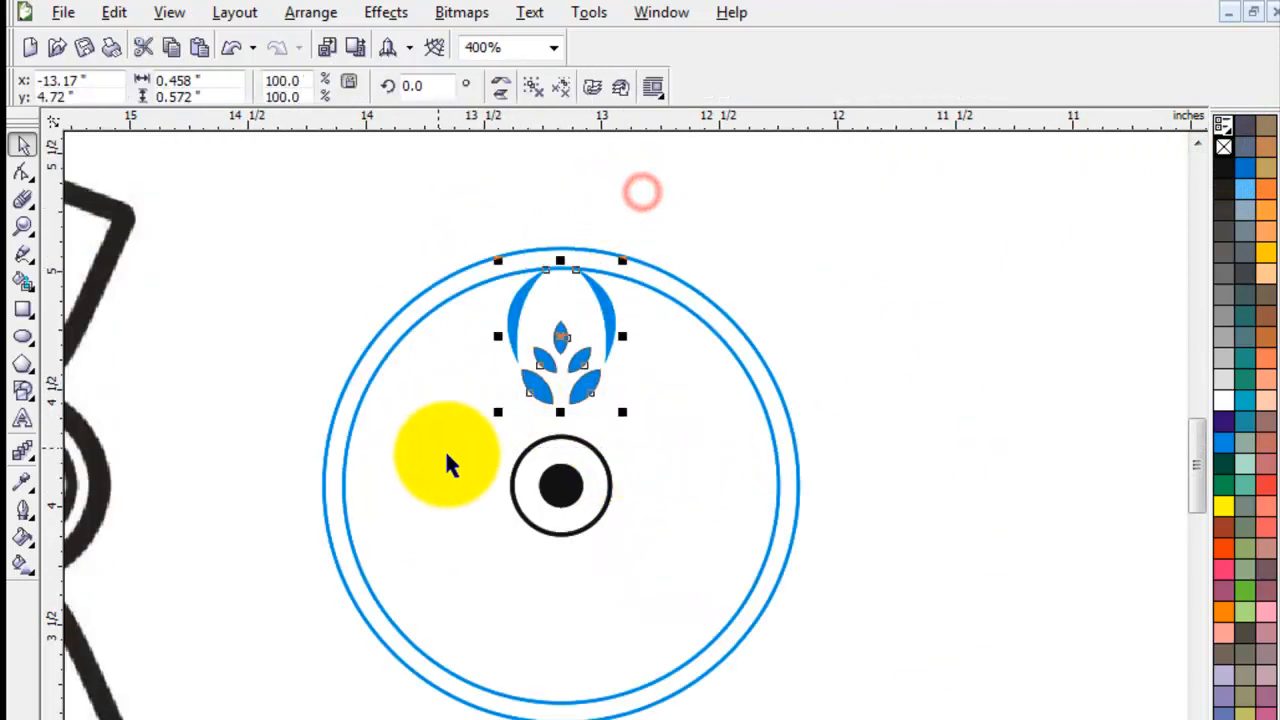
{"action": "left_click", "coordinate": [1222, 167]}
{"action": "left_click", "coordinate": [1014, 266]}
Smart Fill the band between the two large circles, recolour it black and remove its outline
{"action": "left_click_drag", "start_coordinate": [703, 301], "coordinate": [780, 285]}
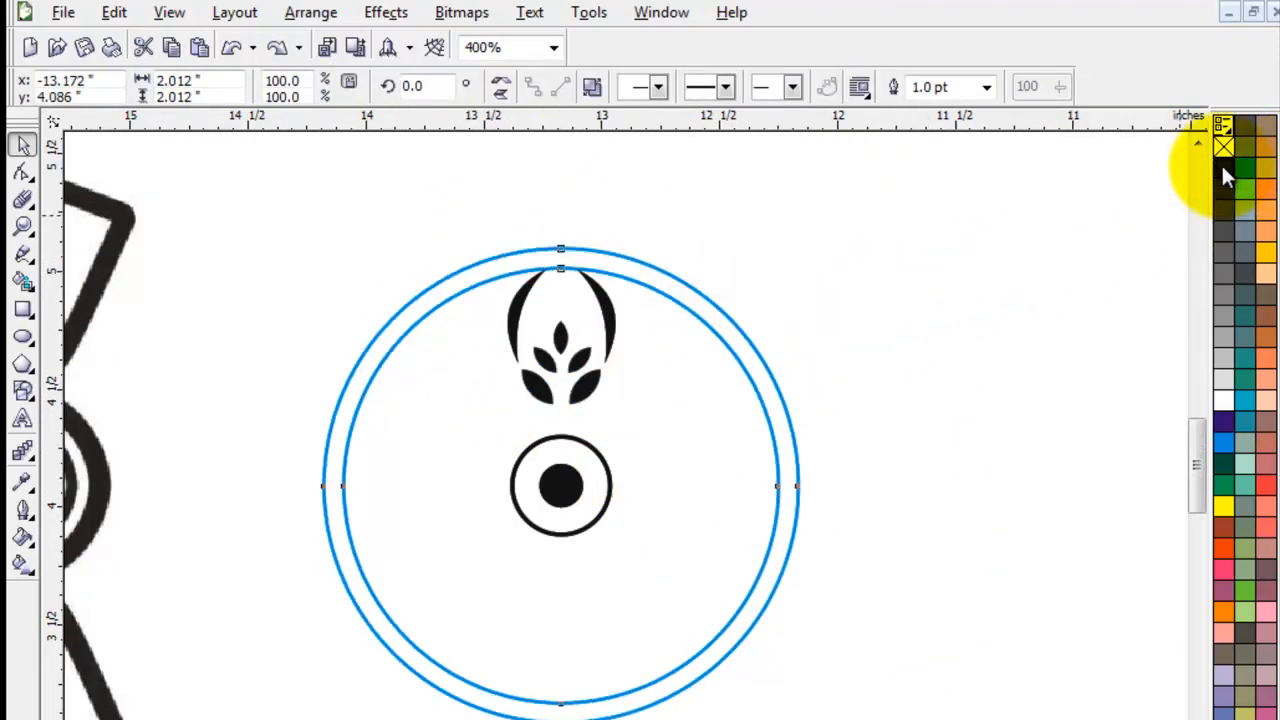
{"action": "left_click", "coordinate": [943, 288]}
{"action": "left_click", "coordinate": [22, 282]}
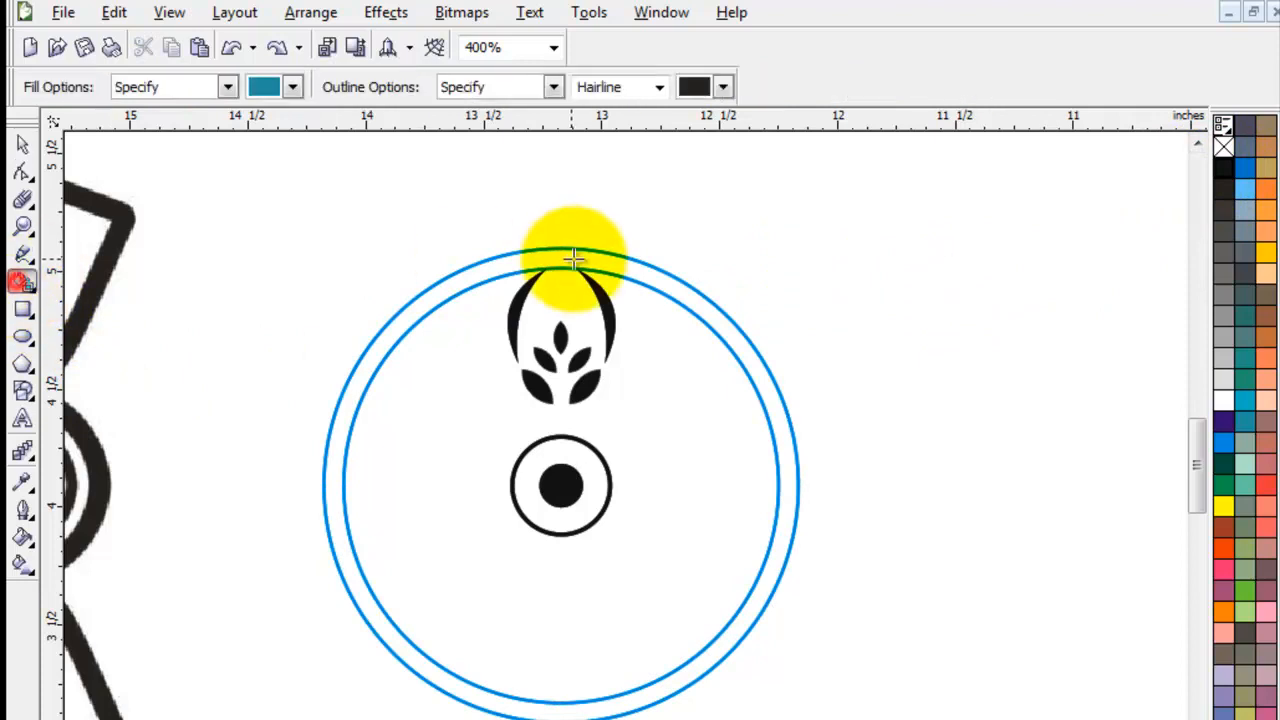
{"action": "left_click", "coordinate": [573, 259]}
{"action": "left_click", "coordinate": [22, 145]}
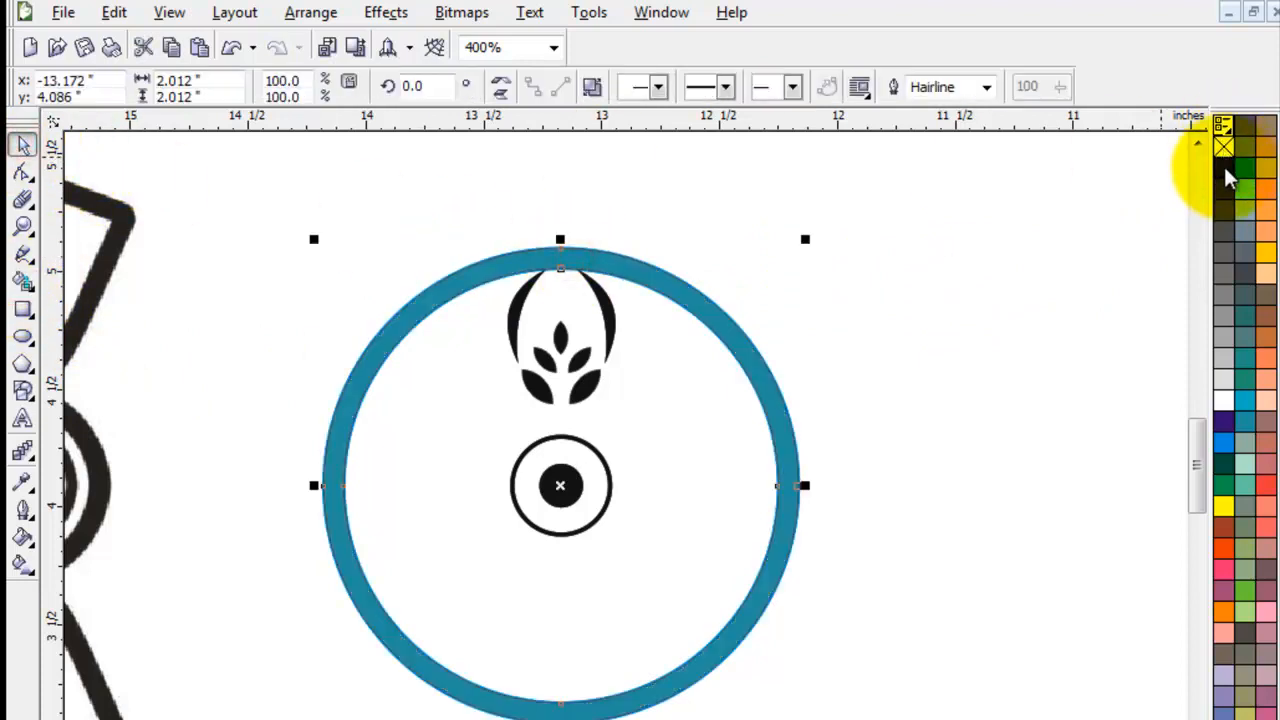
{"action": "left_click", "coordinate": [1229, 177]}
{"action": "right_click", "coordinate": [1223, 147]}
{"action": "left_click", "coordinate": [1040, 262]}
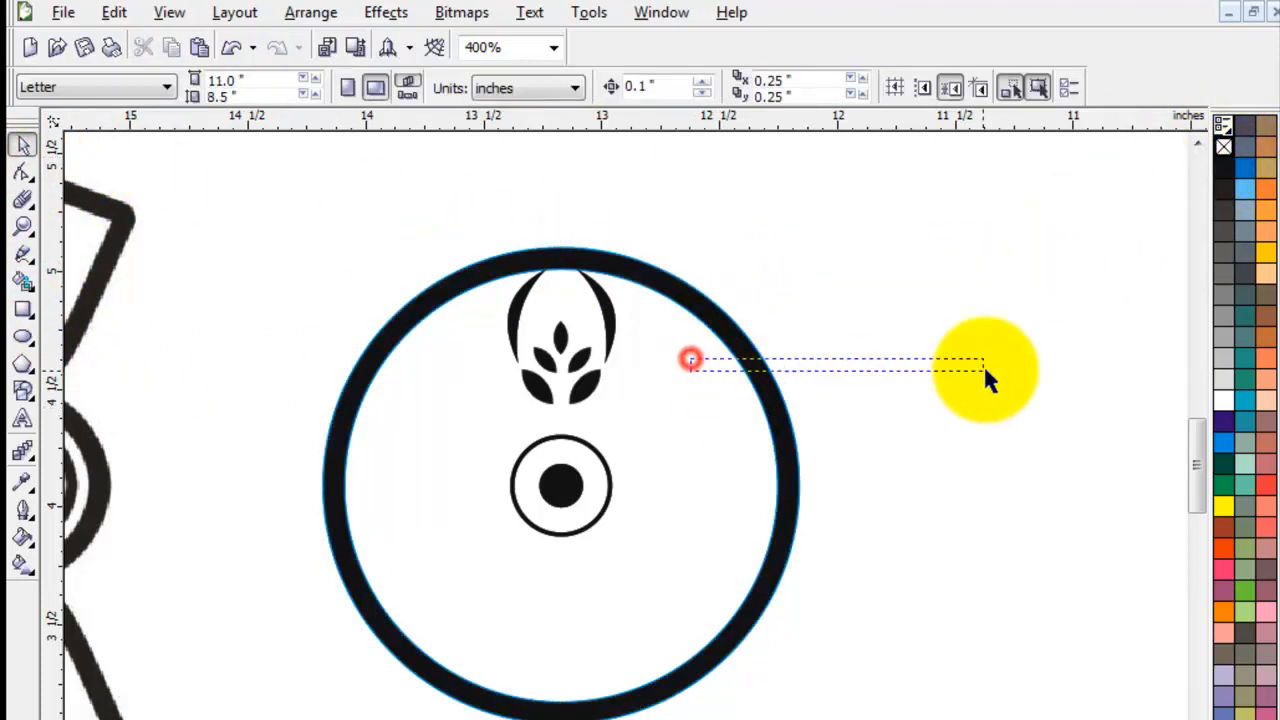
Move the large black ring aside and delete the original blue circles behind it
{"action": "left_click_drag", "start_coordinate": [738, 370], "coordinate": [709, 366]}
{"action": "left_click", "coordinate": [765, 367]}
{"action": "key", "text": "Delete"}
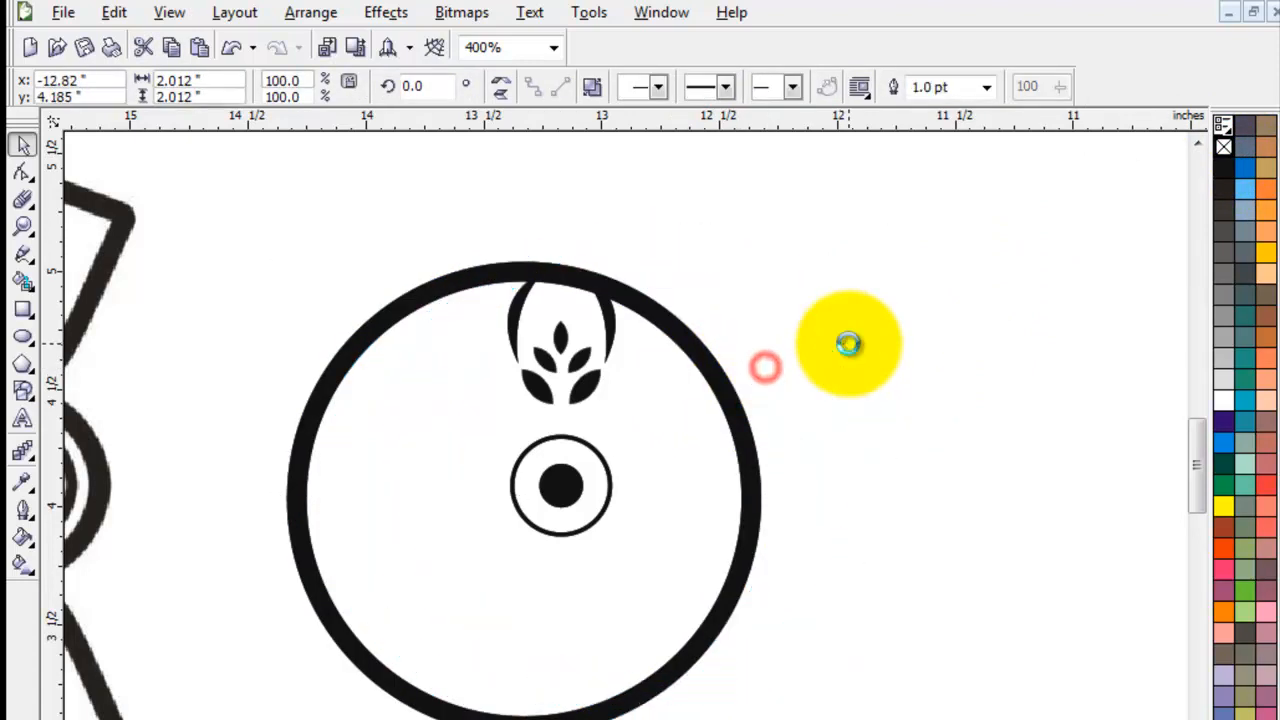
{"action": "left_click", "coordinate": [947, 387]}
Align the large black ring horizontally and vertically to the centre of the central dot
{"action": "left_click", "coordinate": [750, 445]}
{"action": "left_click", "coordinate": [564, 481], "text": "shift"}
{"action": "key", "text": "e"}
{"action": "key", "text": "c"}
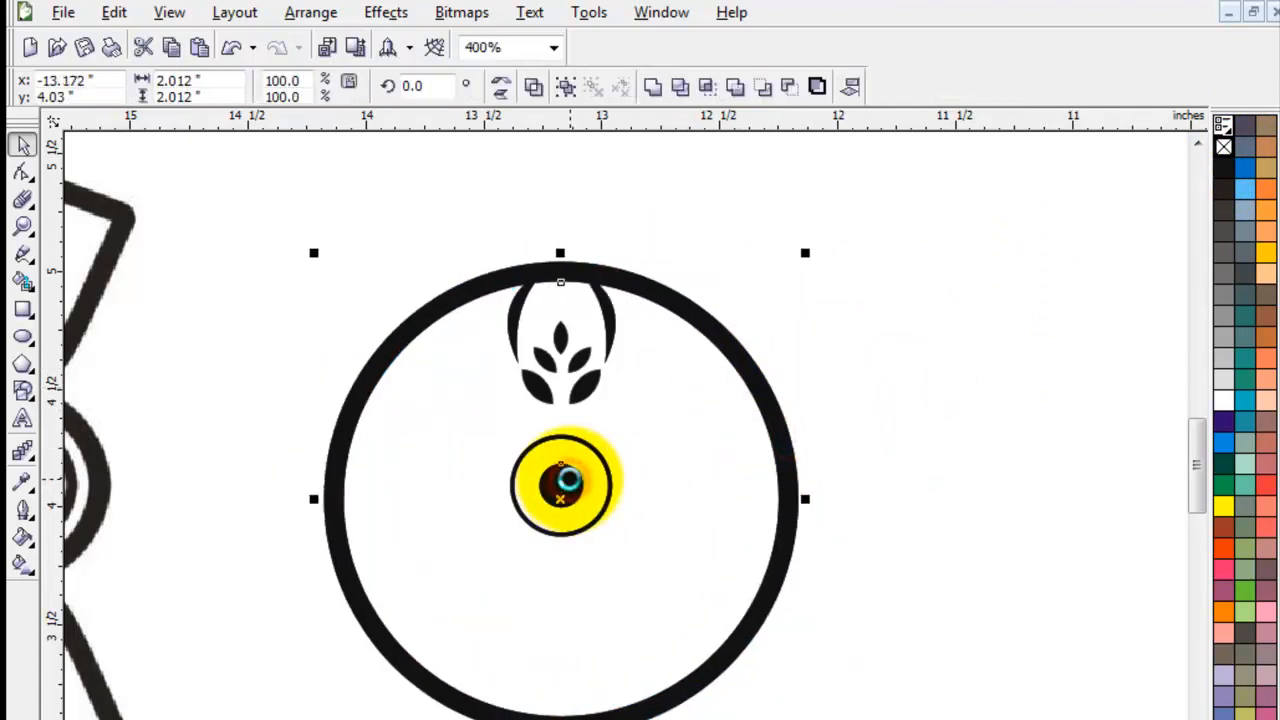
{"action": "left_click", "coordinate": [893, 376]}
Mirror a copy of the grouped petal motif vertically, directly below the original inside the large ring
{"action": "left_click_drag", "start_coordinate": [647, 194], "coordinate": [452, 436]}
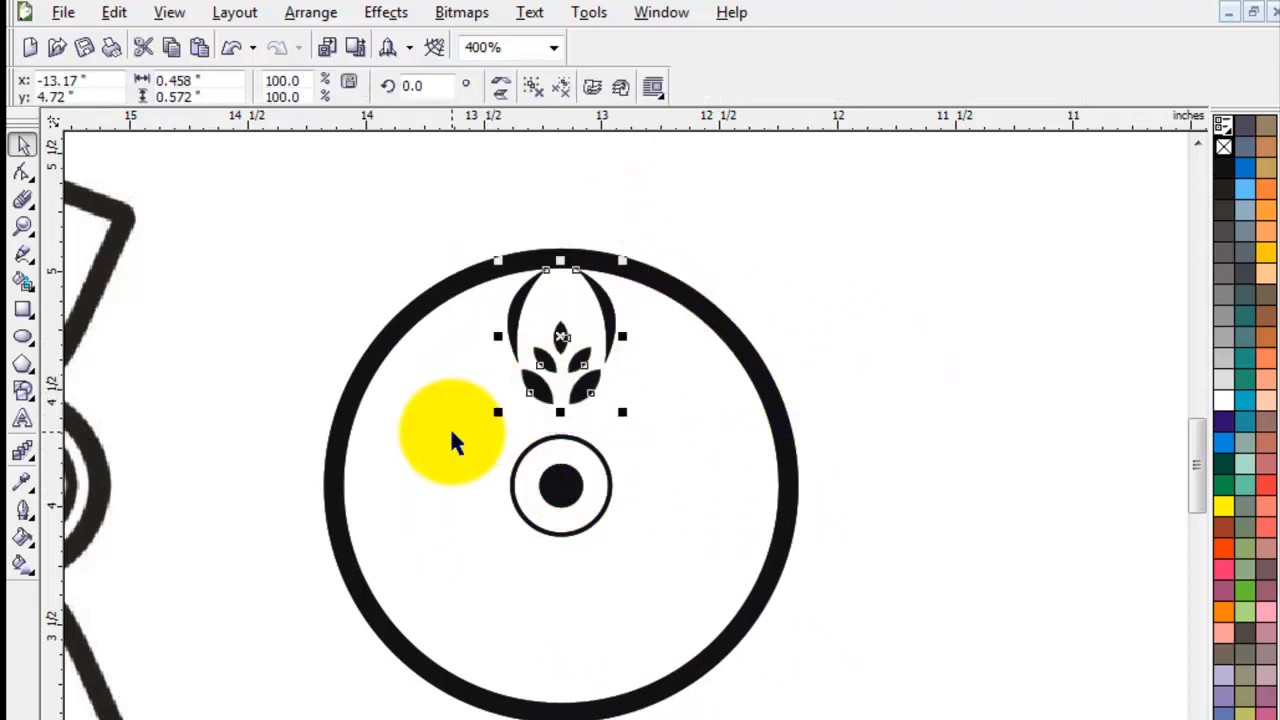
{"action": "scroll", "coordinate": [745, 435], "scroll_direction": "down", "scroll_amount": 1}
{"action": "left_click", "coordinate": [872, 366]}
{"action": "left_click_drag", "start_coordinate": [759, 318], "coordinate": [705, 440]}
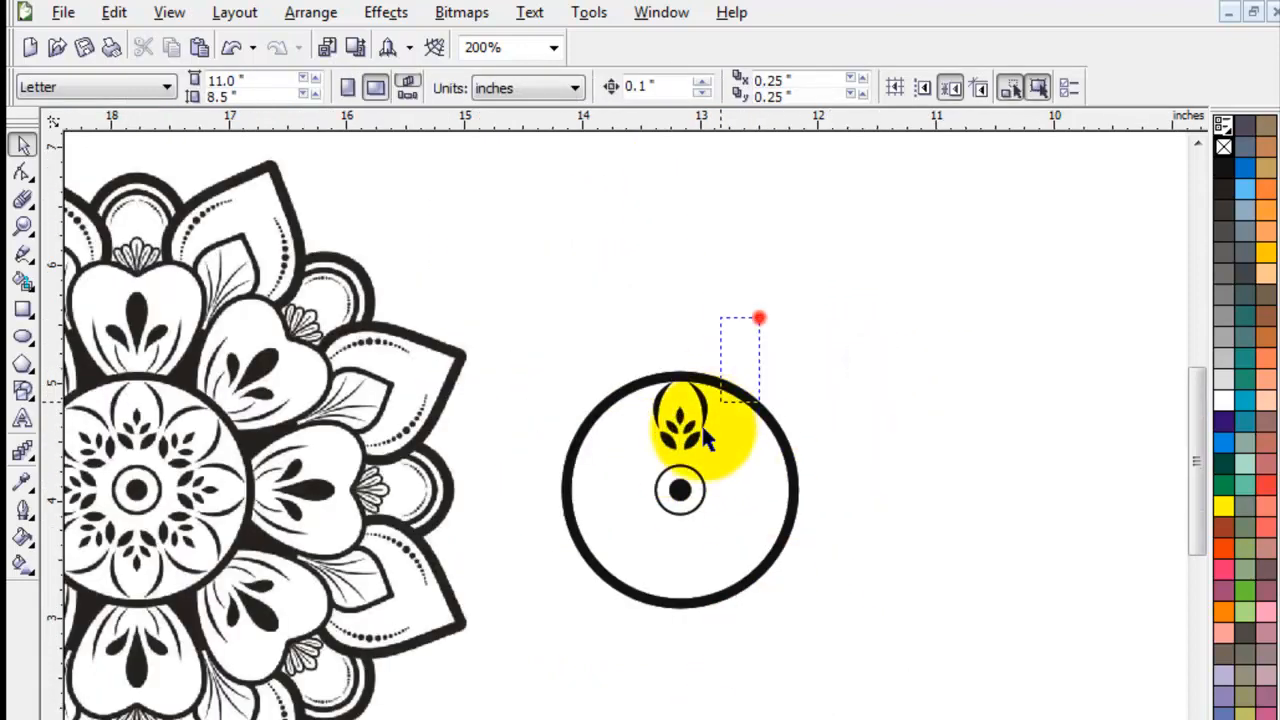
{"action": "left_click_drag", "start_coordinate": [593, 462], "coordinate": [593, 462]}
{"action": "key", "text": "z"}
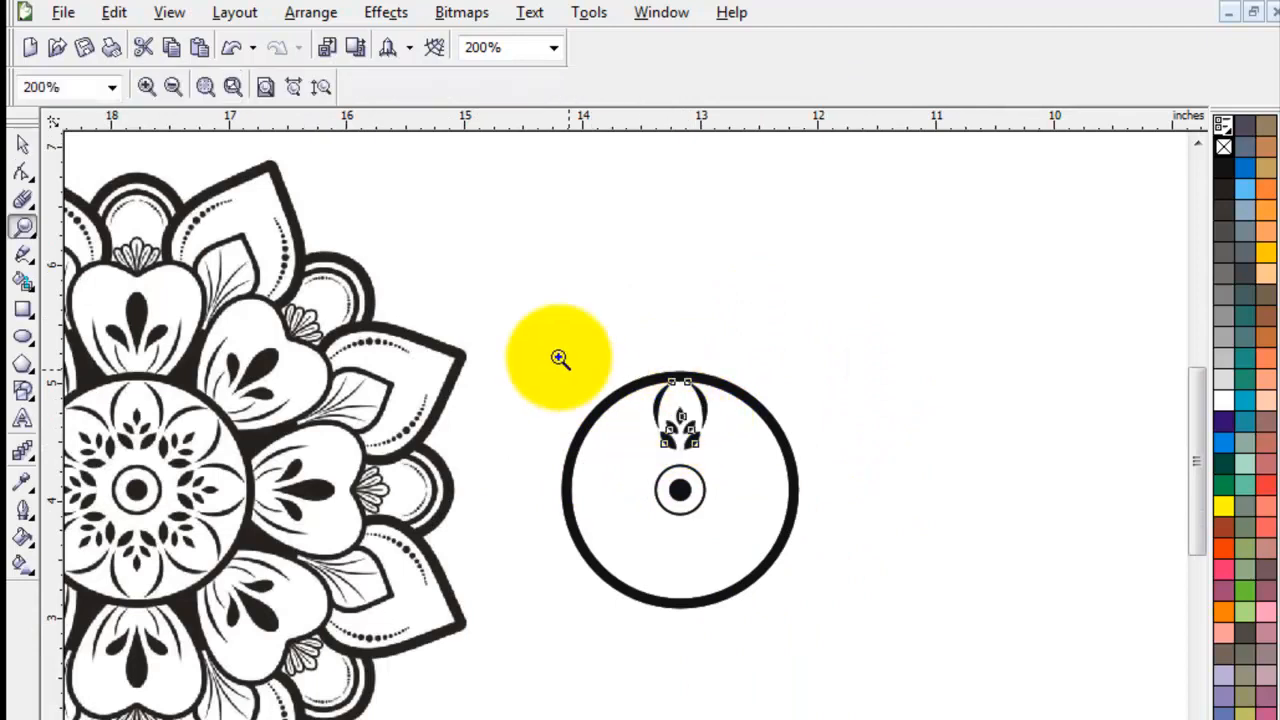
{"action": "left_click_drag", "start_coordinate": [531, 320], "coordinate": [783, 649]}
{"action": "left_click_drag", "start_coordinate": [346, 191], "coordinate": [886, 712]}
{"action": "left_click", "coordinate": [25, 146]}
{"action": "left_click", "coordinate": [608, 277]}
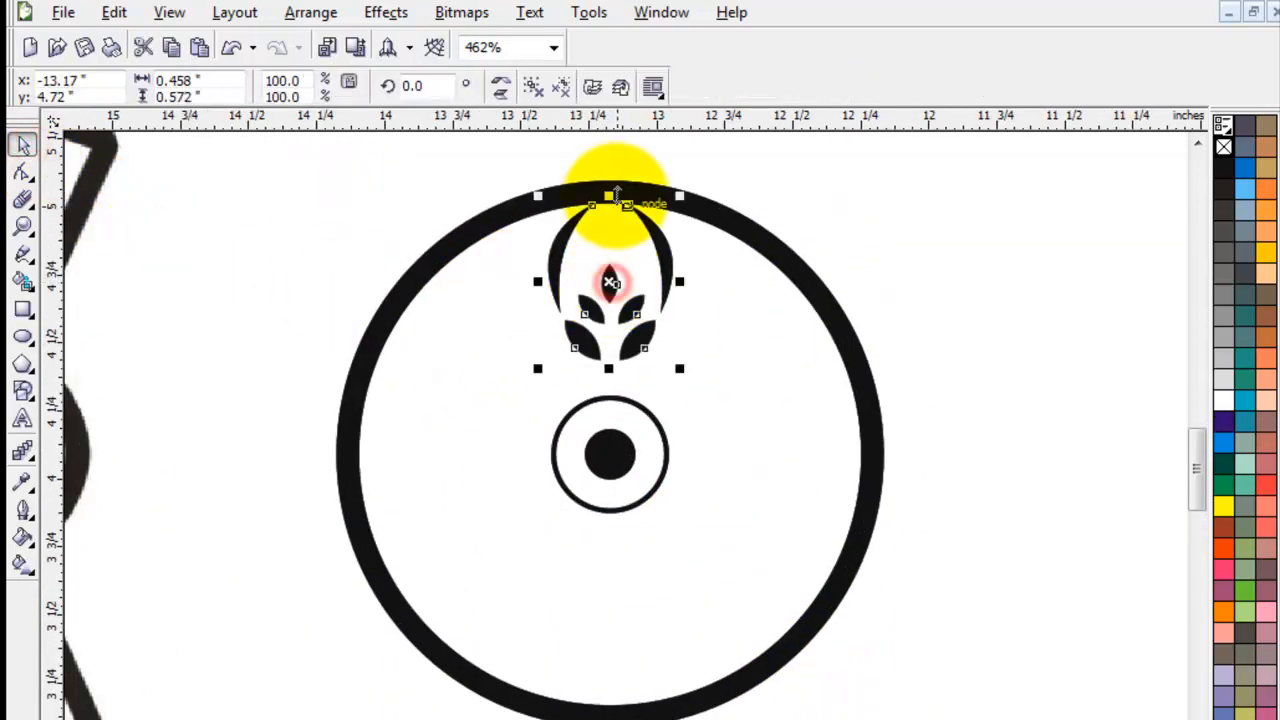
{"action": "left_click_drag", "start_coordinate": [611, 193], "coordinate": [623, 400]}
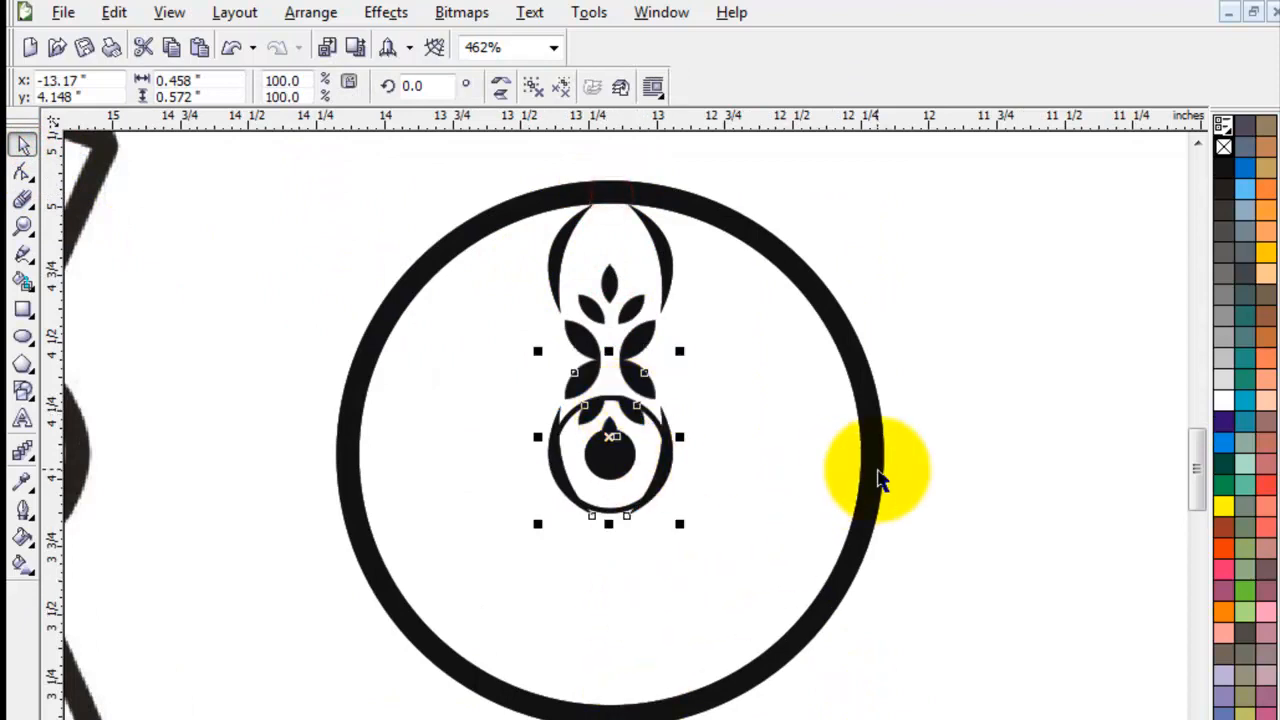
Align the mirrored petal motif to the bottom of the large black ring and nudge it up 0.1 inch
{"action": "key", "text": "b"}
{"action": "left_click", "coordinate": [970, 517]}
{"action": "left_click", "coordinate": [637, 590], "text": "ctrl"}
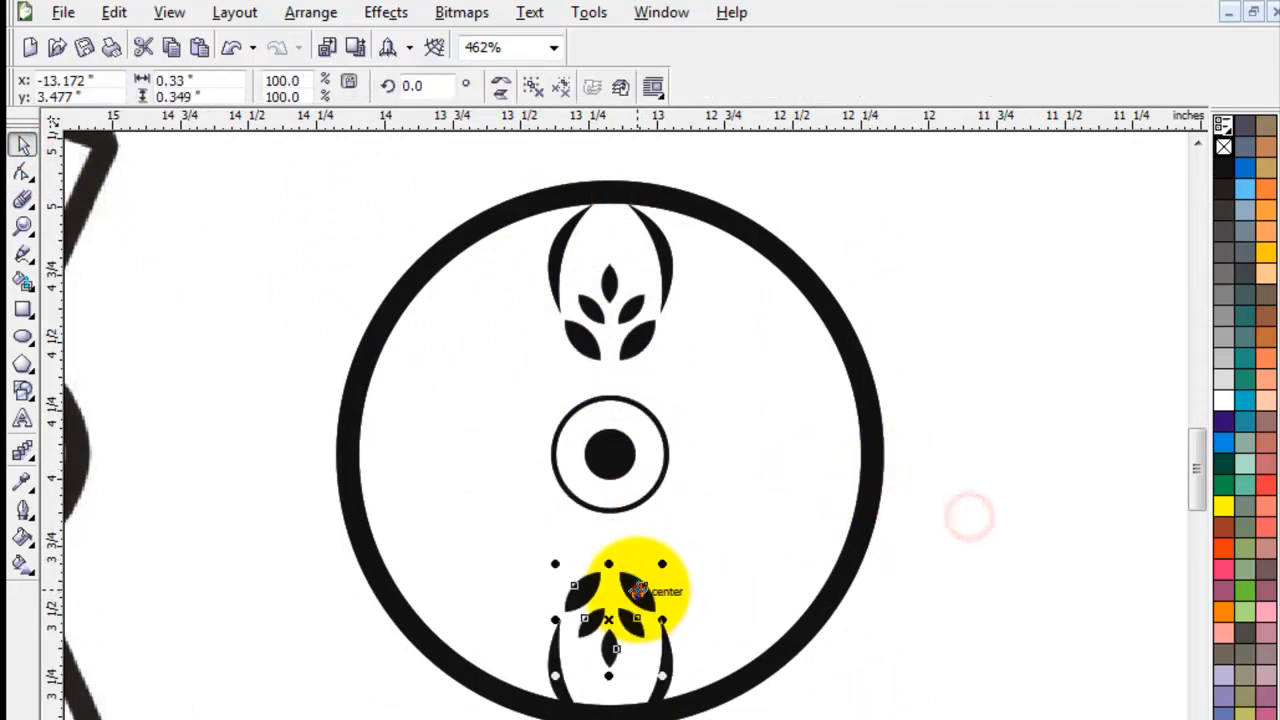
{"action": "left_click", "coordinate": [928, 648]}
{"action": "left_click", "coordinate": [638, 590]}
{"action": "key", "text": "Up"}
{"action": "left_click", "coordinate": [945, 595]}
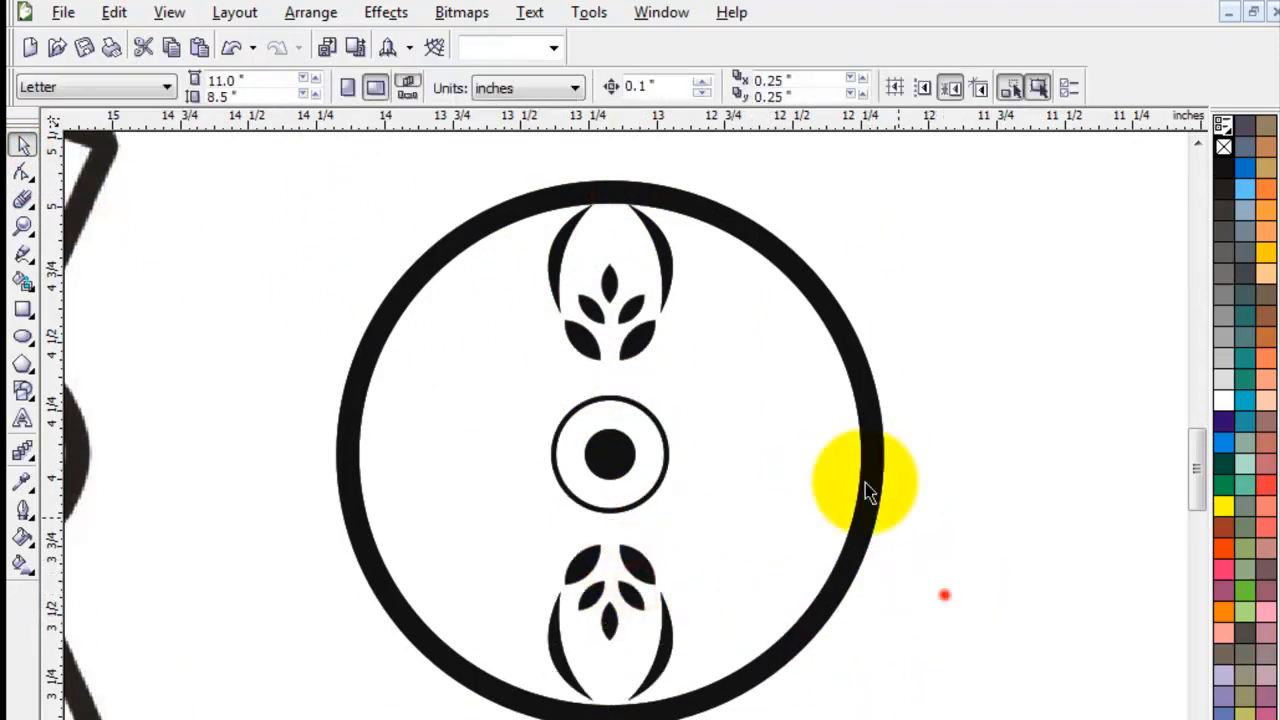
Set the nudge distance to 0.01 inch and nudge the lower petal motif down twice against the ring's inner edge
{"action": "left_click", "coordinate": [642, 86]}
{"action": "type", "text": "0"}
{"action": "key", "text": "Return"}
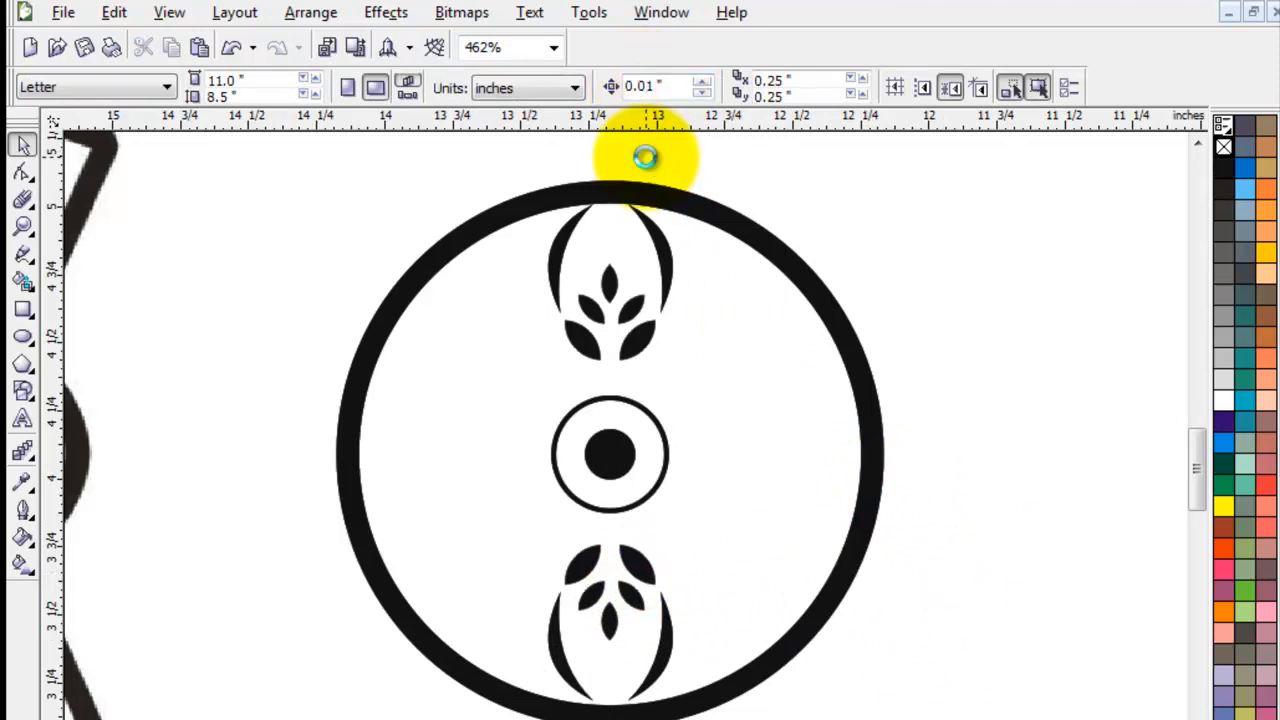
{"action": "left_click", "coordinate": [638, 562]}
{"action": "key", "text": "Down"}
{"action": "key", "text": "Down"}
{"action": "left_click", "coordinate": [935, 570]}
{"action": "left_click_drag", "start_coordinate": [737, 129], "coordinate": [483, 712]}
{"action": "left_click", "coordinate": [937, 251]}
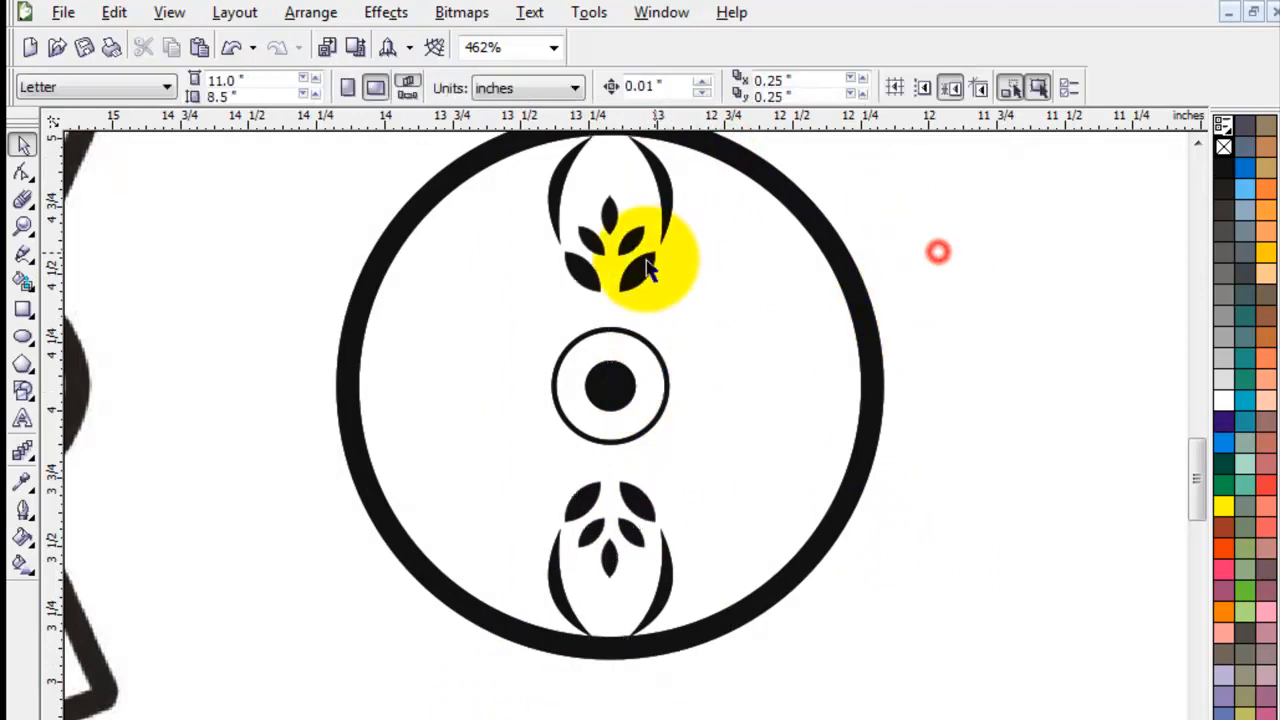
Group the upper and lower petal motifs and rotate copies around the central dot until eight motifs fill the ring
{"action": "left_click", "coordinate": [638, 272]}
{"action": "left_click", "coordinate": [636, 502], "text": "shift"}
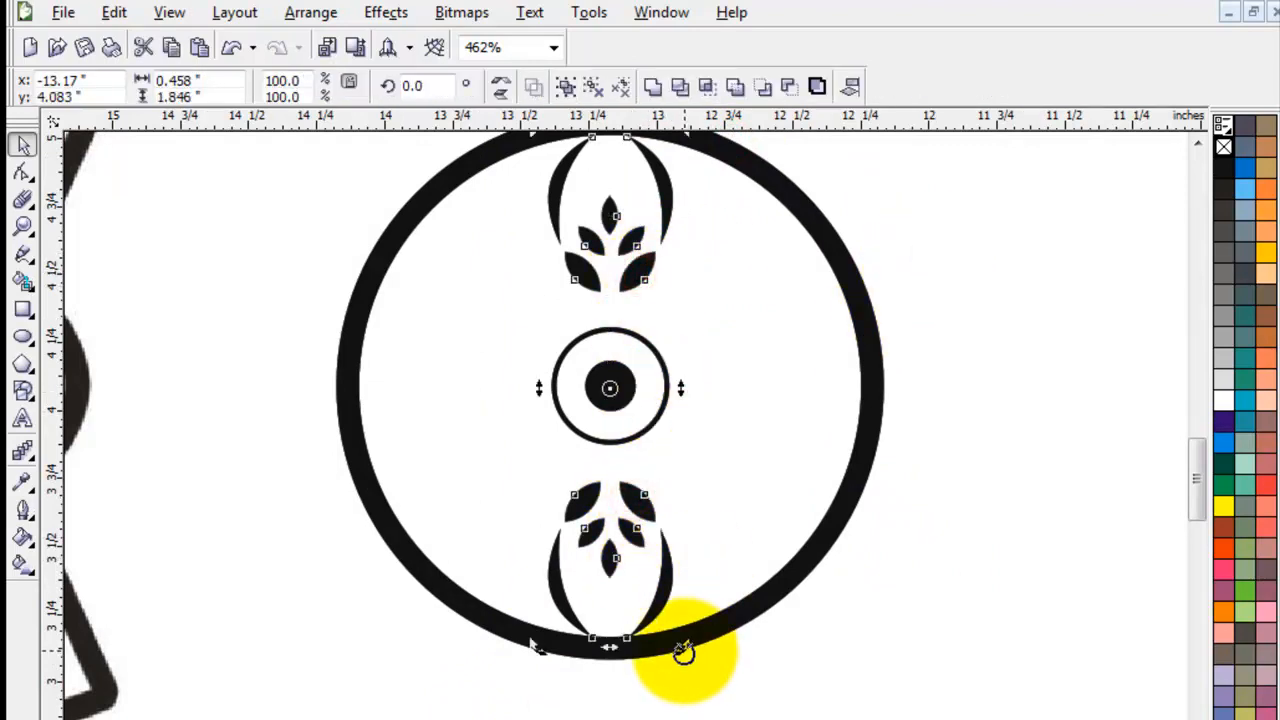
{"action": "left_click", "coordinate": [655, 575]}
{"action": "left_click_drag", "start_coordinate": [681, 649], "coordinate": [497, 610]}
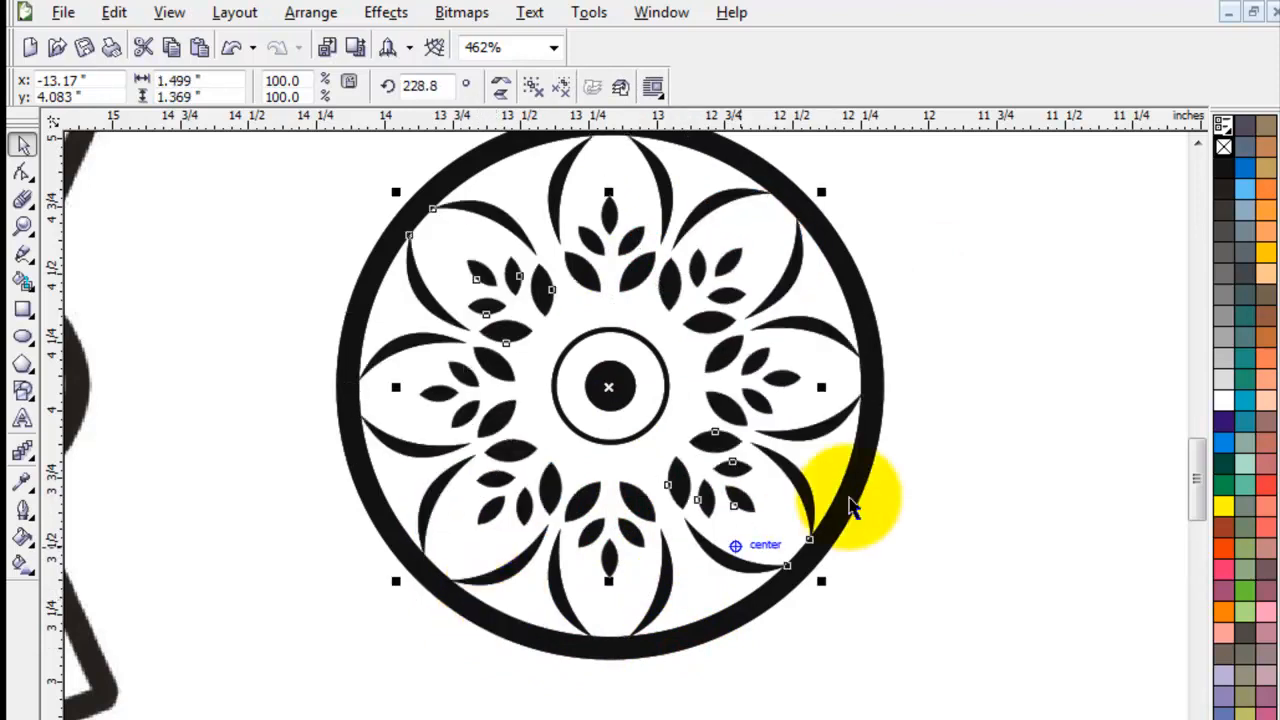
{"action": "left_click", "coordinate": [1009, 346]}
Compare the traced medallion with the original mandala and examine the heart-shaped petal above its centre
{"action": "scroll", "coordinate": [908, 385], "scroll_direction": "down", "scroll_amount": 1}
{"action": "left_click", "coordinate": [711, 453]}
{"action": "scroll", "coordinate": [711, 453], "scroll_direction": "left", "scroll_amount": 5}
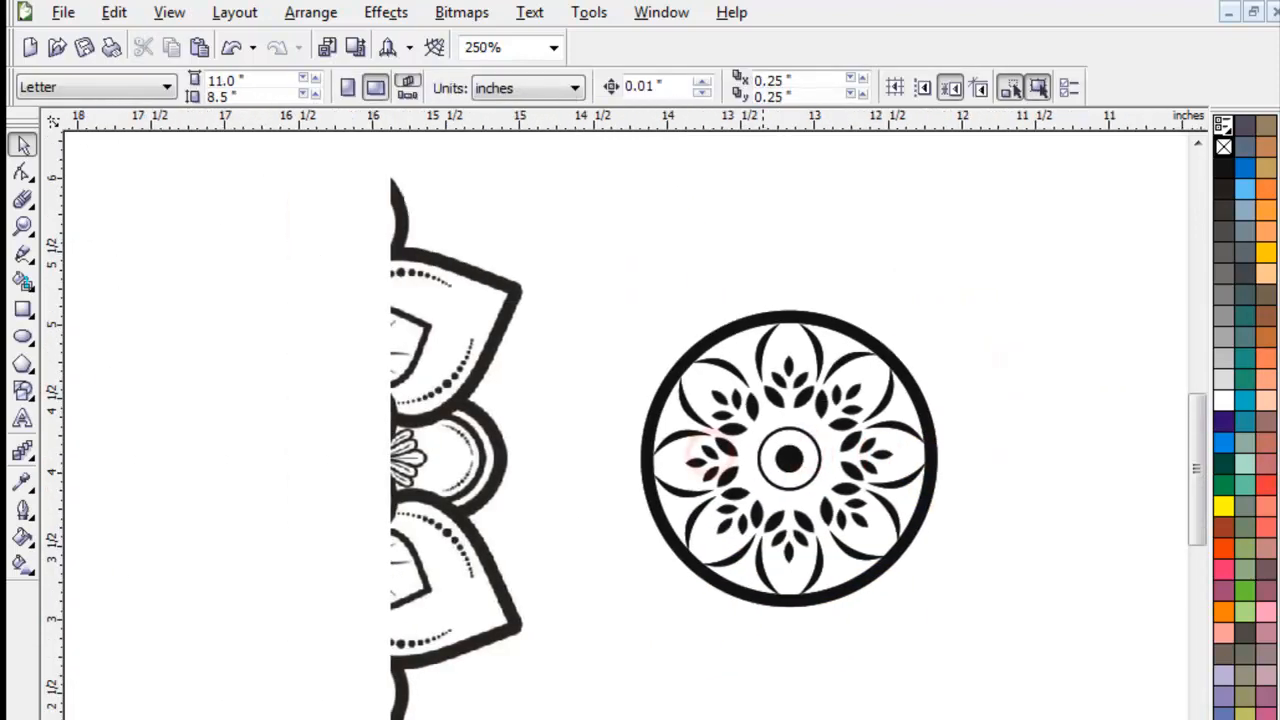
{"action": "left_click_drag", "start_coordinate": [700, 206], "coordinate": [1080, 680]}
{"action": "left_click", "coordinate": [856, 705]}
{"action": "scroll", "coordinate": [850, 690], "scroll_direction": "left", "scroll_amount": 2}
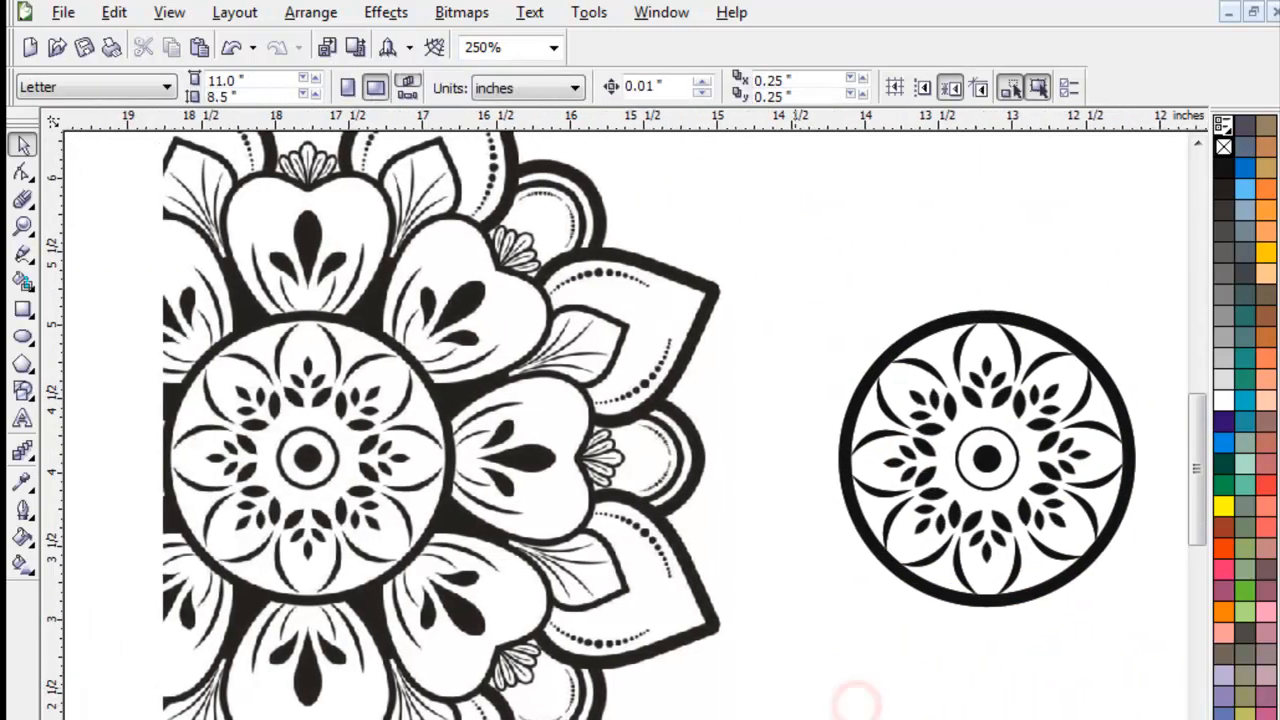
{"action": "key", "text": "z"}
{"action": "left_click_drag", "start_coordinate": [232, 160], "coordinate": [466, 391]}
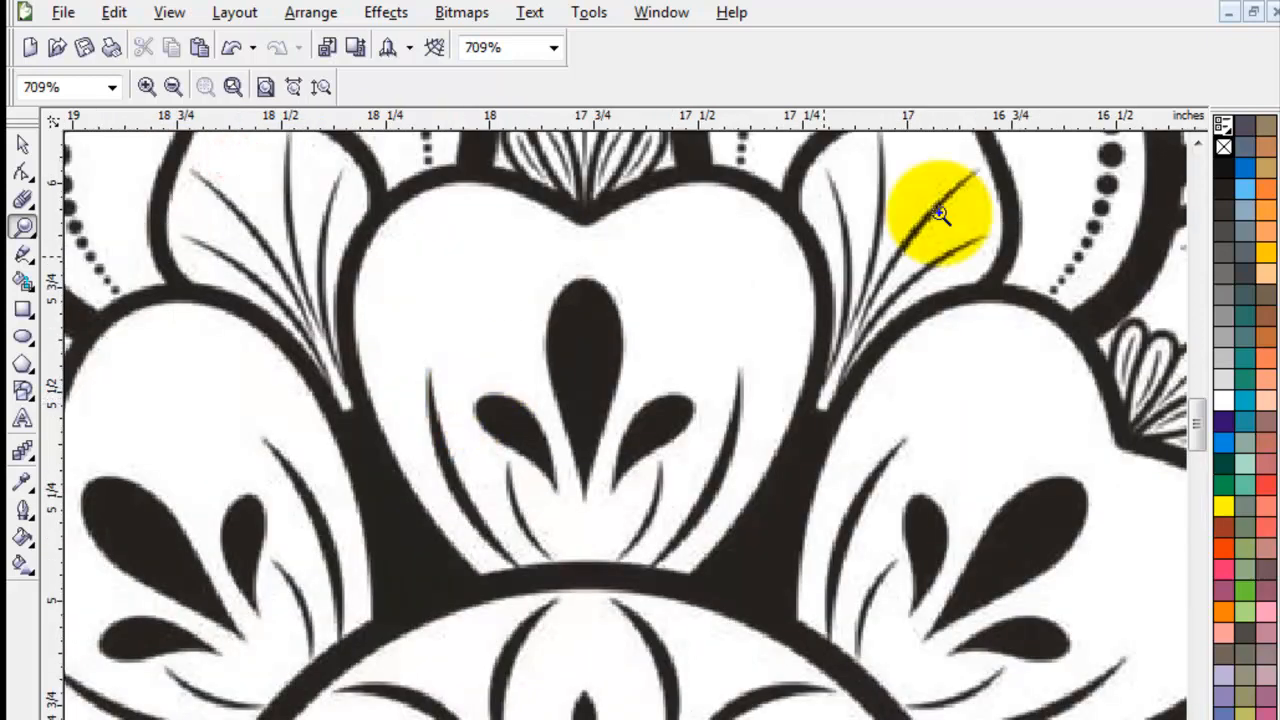
{"action": "left_click", "coordinate": [1198, 143]}
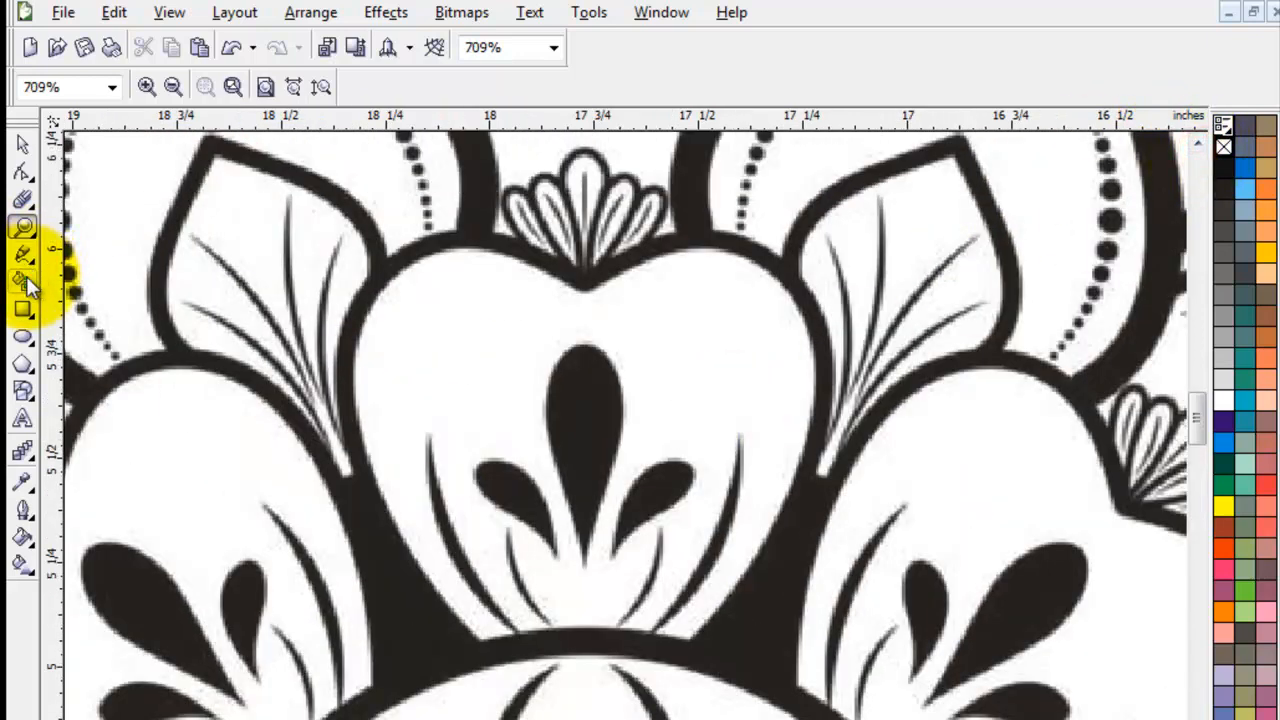
{"action": "scroll", "coordinate": [28, 292], "scroll_direction": "down", "scroll_amount": 1}
{"action": "left_click", "coordinate": [24, 145]}
{"action": "left_click", "coordinate": [153, 243]}
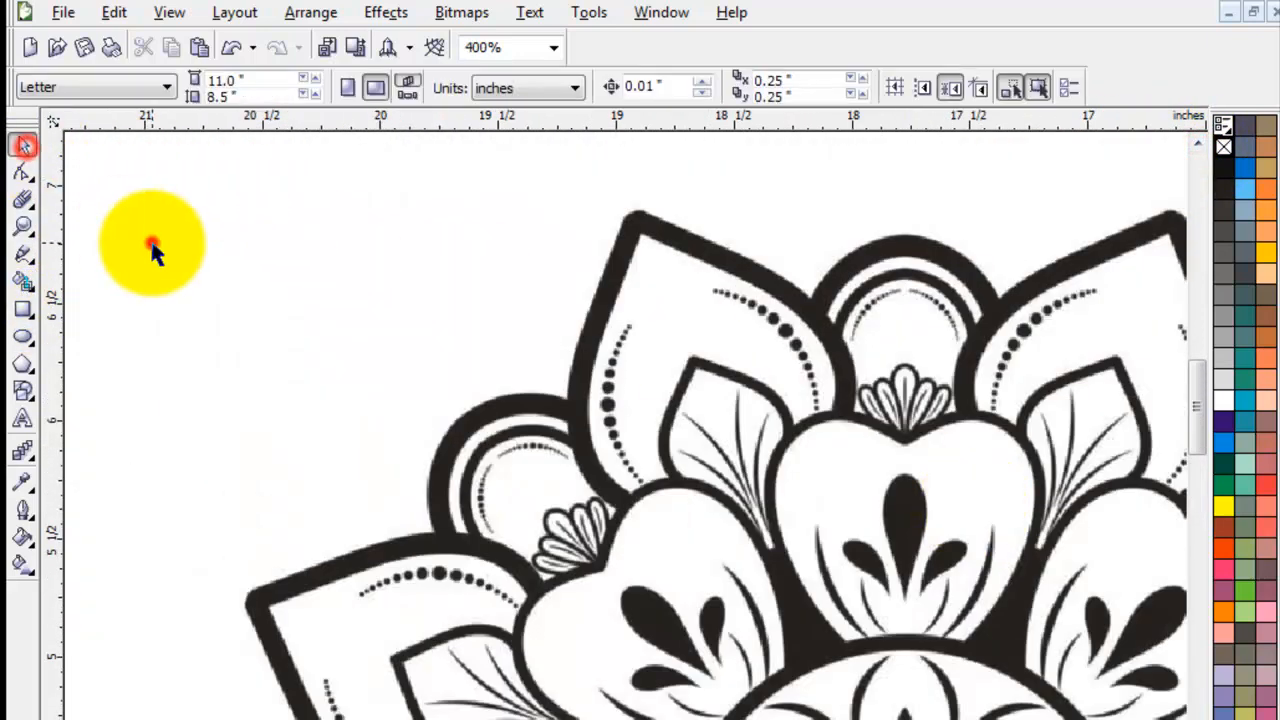
{"action": "scroll", "coordinate": [153, 243], "scroll_direction": "down", "scroll_amount": 1}
{"action": "scroll", "coordinate": [153, 243], "scroll_direction": "down", "scroll_amount": 1}
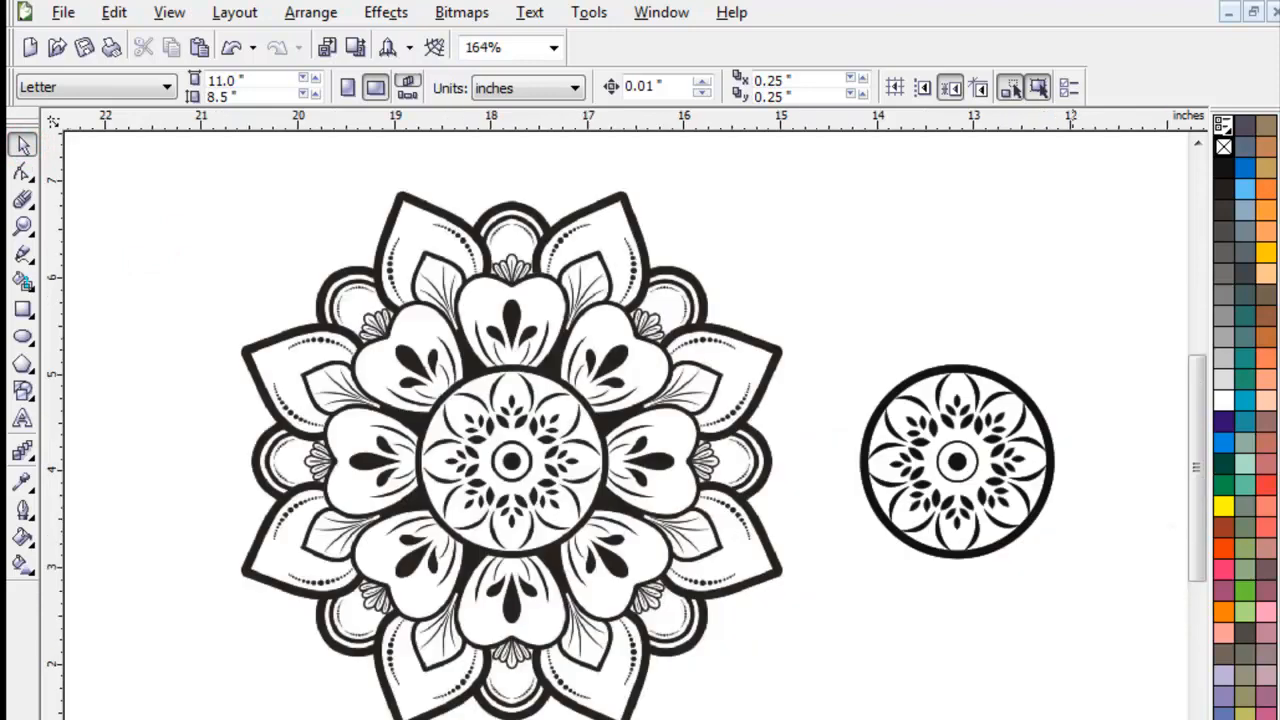
Ungroup the medallion's vertical motif pair and place the upper motif over the mandala's top heart-shaped petal
{"action": "left_click", "coordinate": [975, 385]}
{"action": "left_click", "coordinate": [533, 87]}
{"action": "left_click", "coordinate": [691, 211]}
{"action": "left_click", "coordinate": [968, 376]}
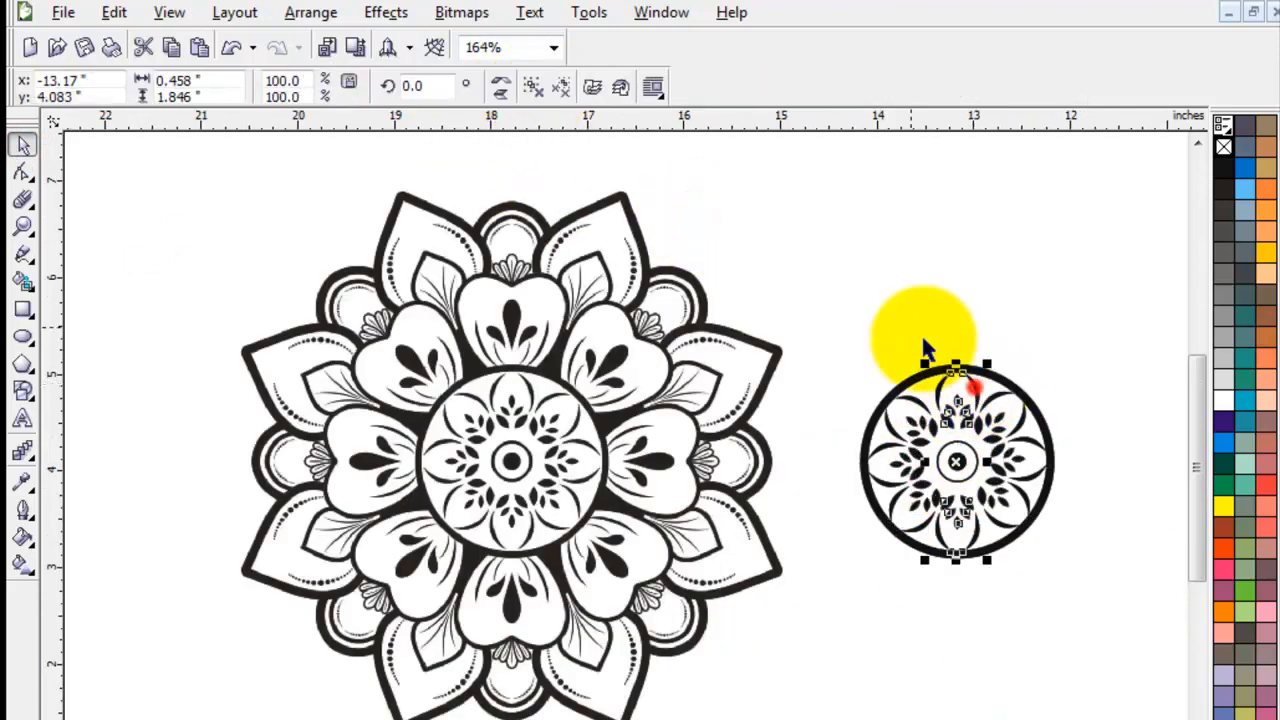
{"action": "left_click", "coordinate": [527, 86]}
{"action": "left_click", "coordinate": [728, 232]}
{"action": "left_click_drag", "start_coordinate": [978, 391], "coordinate": [527, 308]}
{"action": "key", "text": "F2"}
{"action": "left_click_drag", "start_coordinate": [428, 232], "coordinate": [663, 442]}
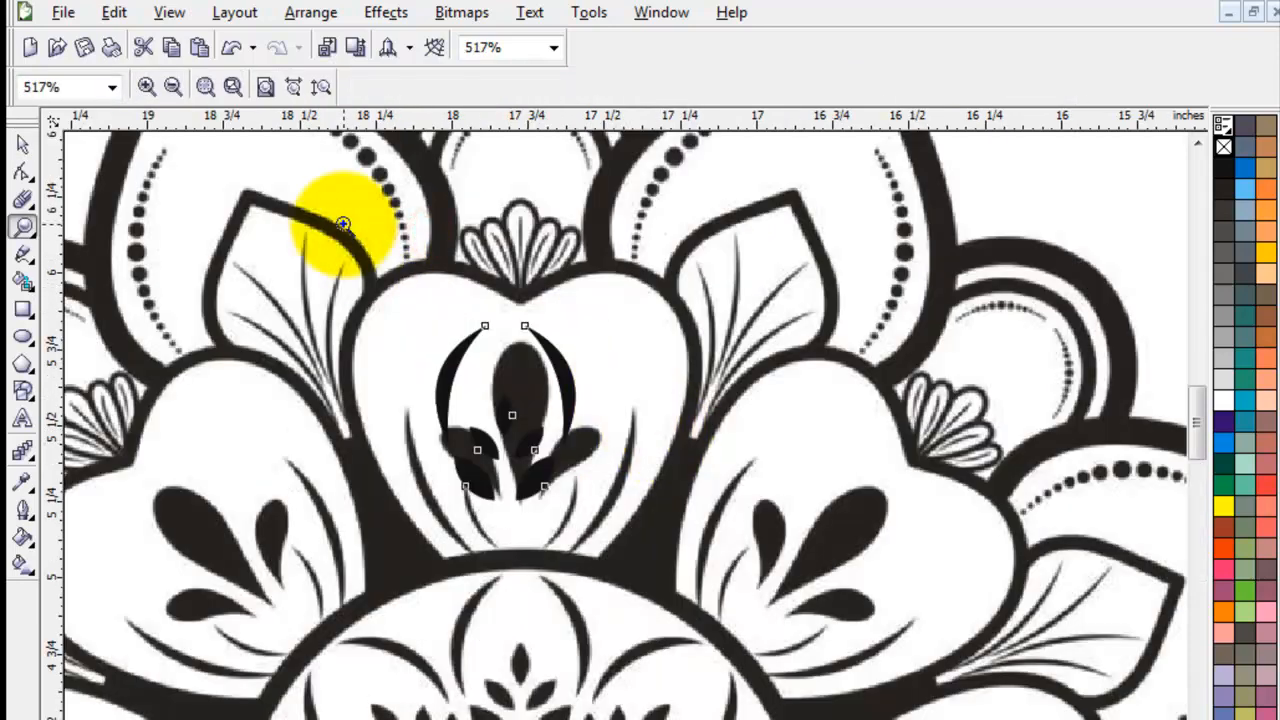
Ungroup the placed motif and shift its pieces up and aside to uncover the heart petal's teardrops
{"action": "left_click_drag", "start_coordinate": [263, 177], "coordinate": [749, 534]}
{"action": "left_click", "coordinate": [23, 145]}
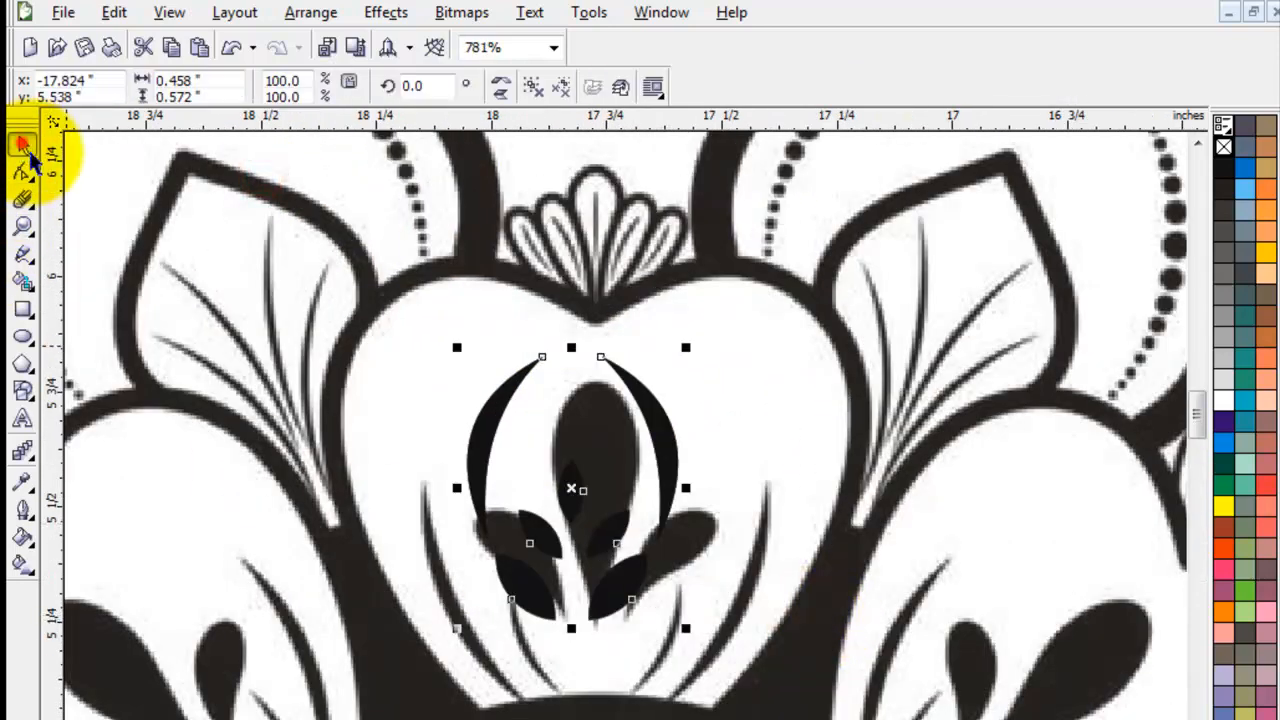
{"action": "left_click", "coordinate": [531, 86]}
{"action": "left_click_drag", "start_coordinate": [583, 490], "coordinate": [378, 333]}
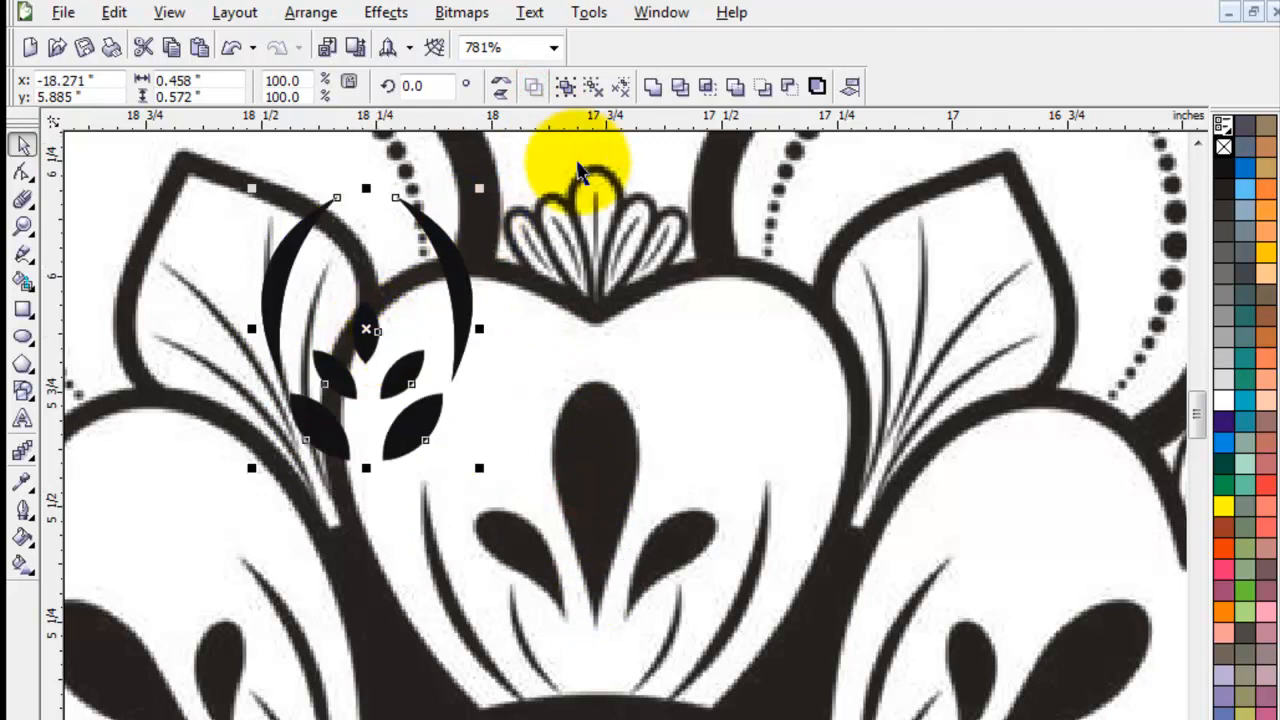
Move the two crescents down over the lower part of the heart-shaped petal, leaving the leaves behind
{"action": "left_click", "coordinate": [531, 163]}
{"action": "left_click", "coordinate": [286, 257], "text": "shift"}
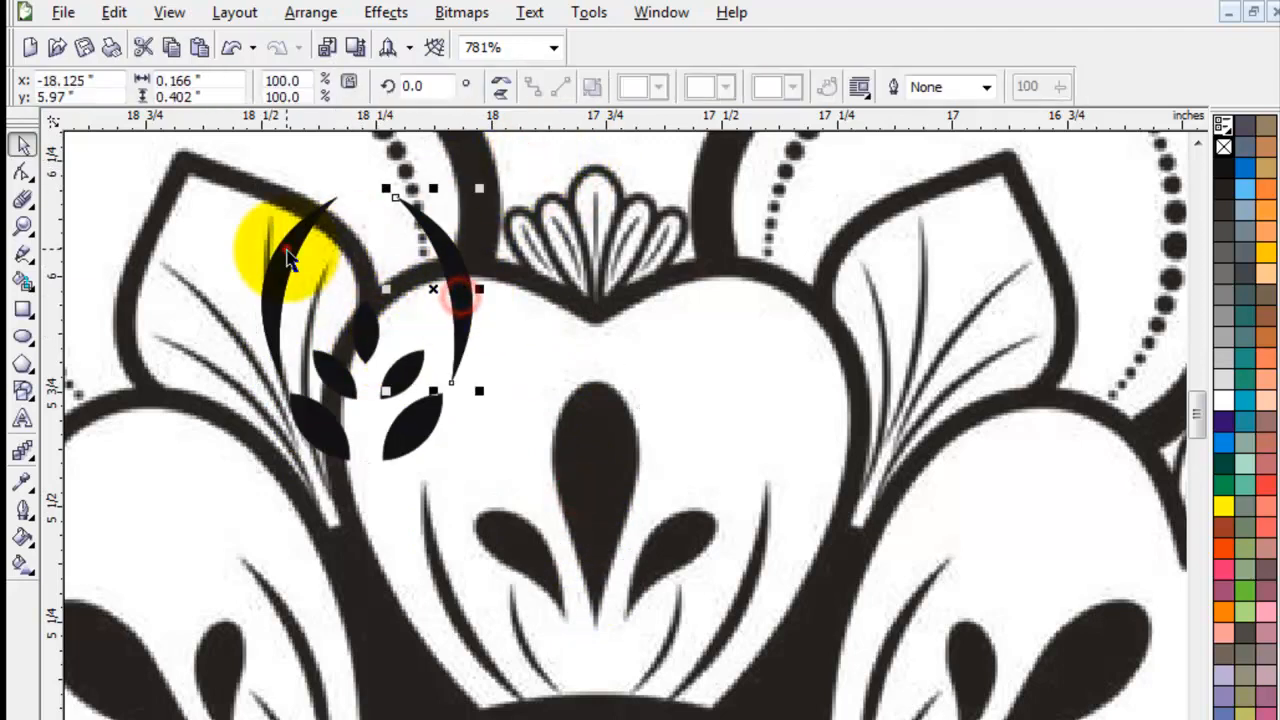
{"action": "left_click_drag", "start_coordinate": [286, 257], "coordinate": [520, 697]}
{"action": "left_click", "coordinate": [617, 443]}
Rotate and stretch the left crescent to match the heart petal's outer left stroke
{"action": "double_click", "coordinate": [537, 560]}
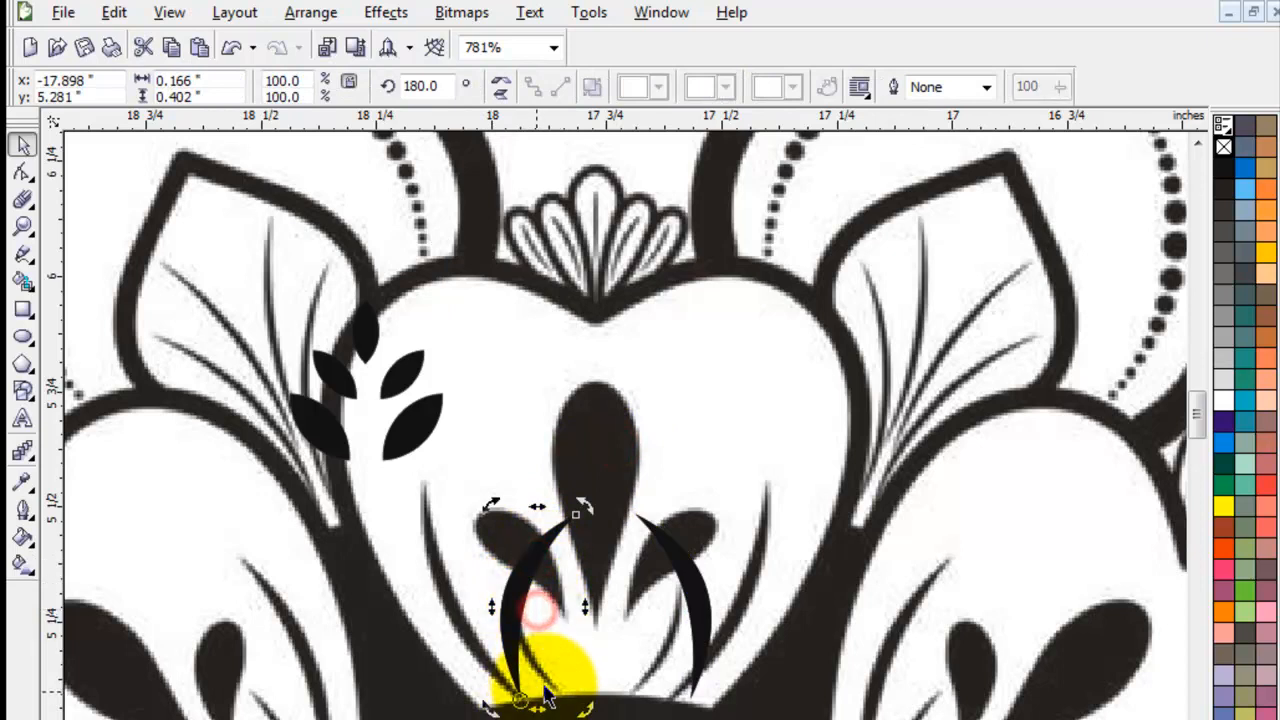
{"action": "left_click_drag", "start_coordinate": [584, 508], "coordinate": [423, 460]}
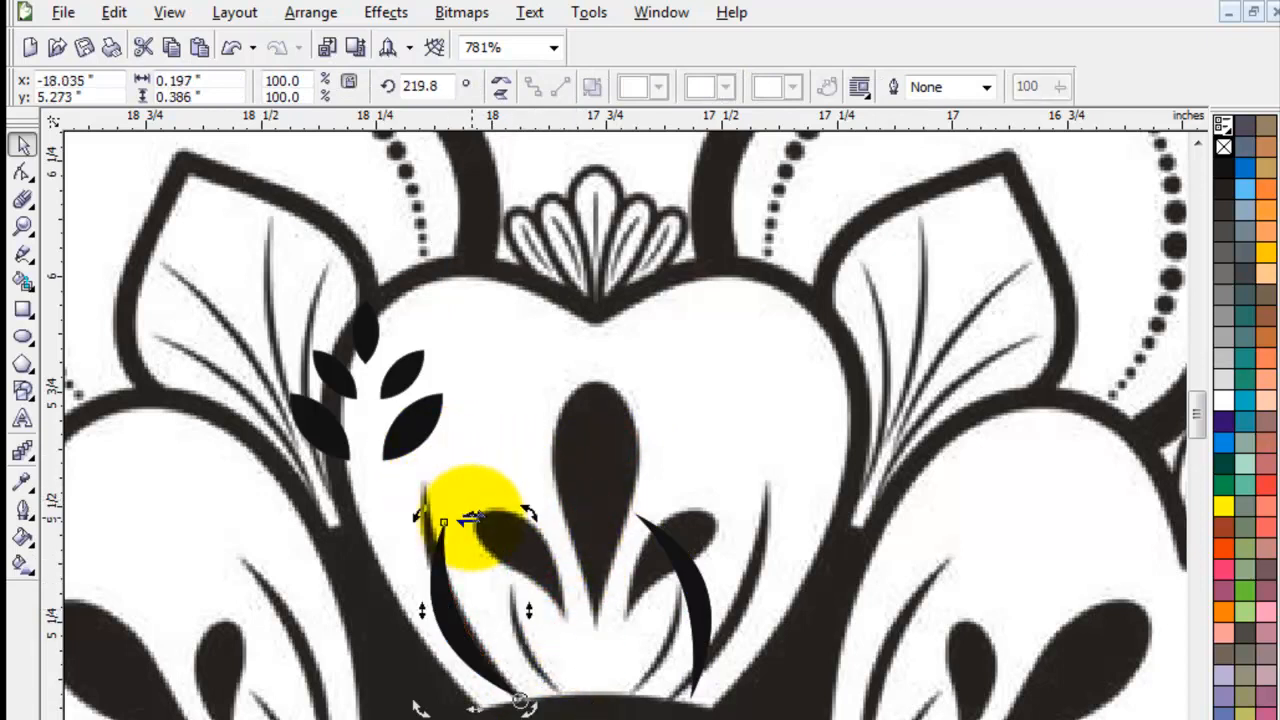
{"action": "left_click", "coordinate": [450, 544]}
{"action": "left_click", "coordinate": [442, 565]}
{"action": "left_click_drag", "start_coordinate": [474, 512], "coordinate": [529, 461]}
{"action": "left_click", "coordinate": [462, 592]}
Mirror a copy of the fitted crescent onto the outer right stroke and delete the old right crescent
{"action": "left_click_drag", "start_coordinate": [410, 590], "coordinate": [721, 629]}
{"action": "right_click", "coordinate": [608, 595]}
{"action": "left_click_drag", "start_coordinate": [674, 557], "coordinate": [676, 536]}
{"action": "key", "text": "Delete"}
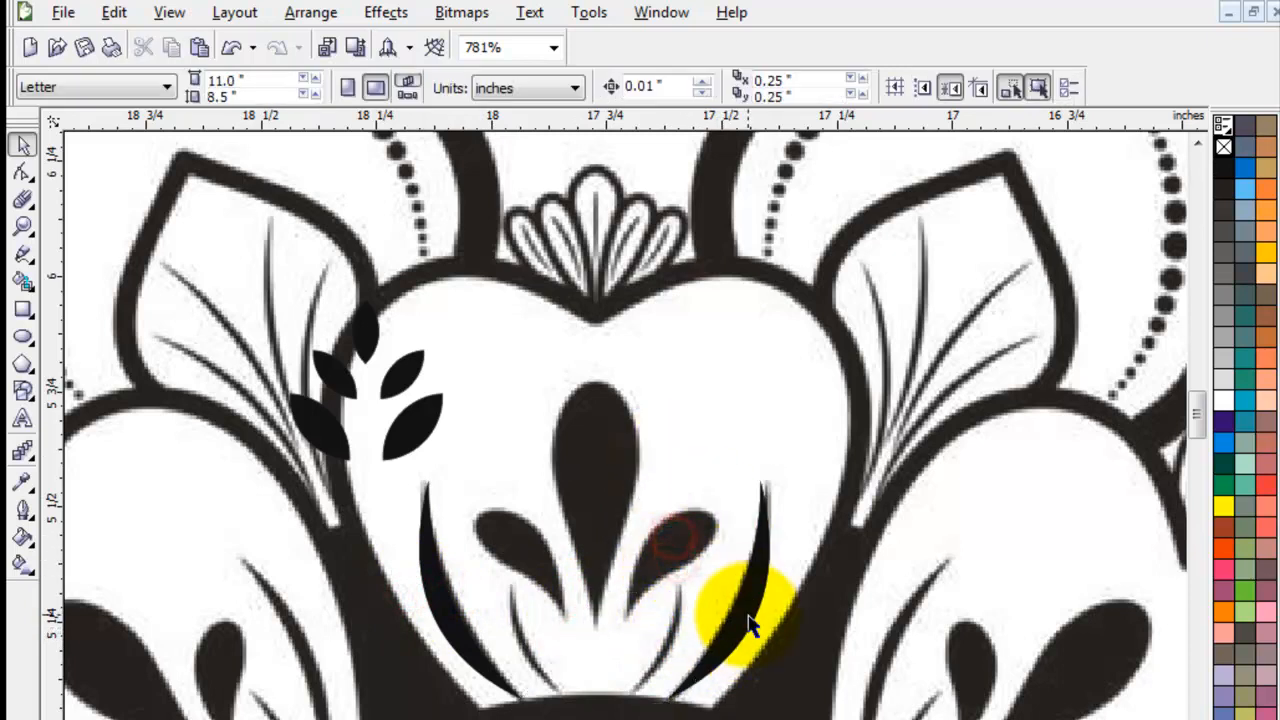
Make a scaled-down copy of both outer crescents and fit it over the heart petal's two inner strokes
{"action": "left_click", "coordinate": [746, 617]}
{"action": "left_click", "coordinate": [449, 614], "text": "shift"}
{"action": "left_click_drag", "start_coordinate": [775, 468], "coordinate": [672, 567]}
{"action": "key", "text": "ctrl+z"}
{"action": "left_click_drag", "start_coordinate": [776, 467], "coordinate": [650, 601]}
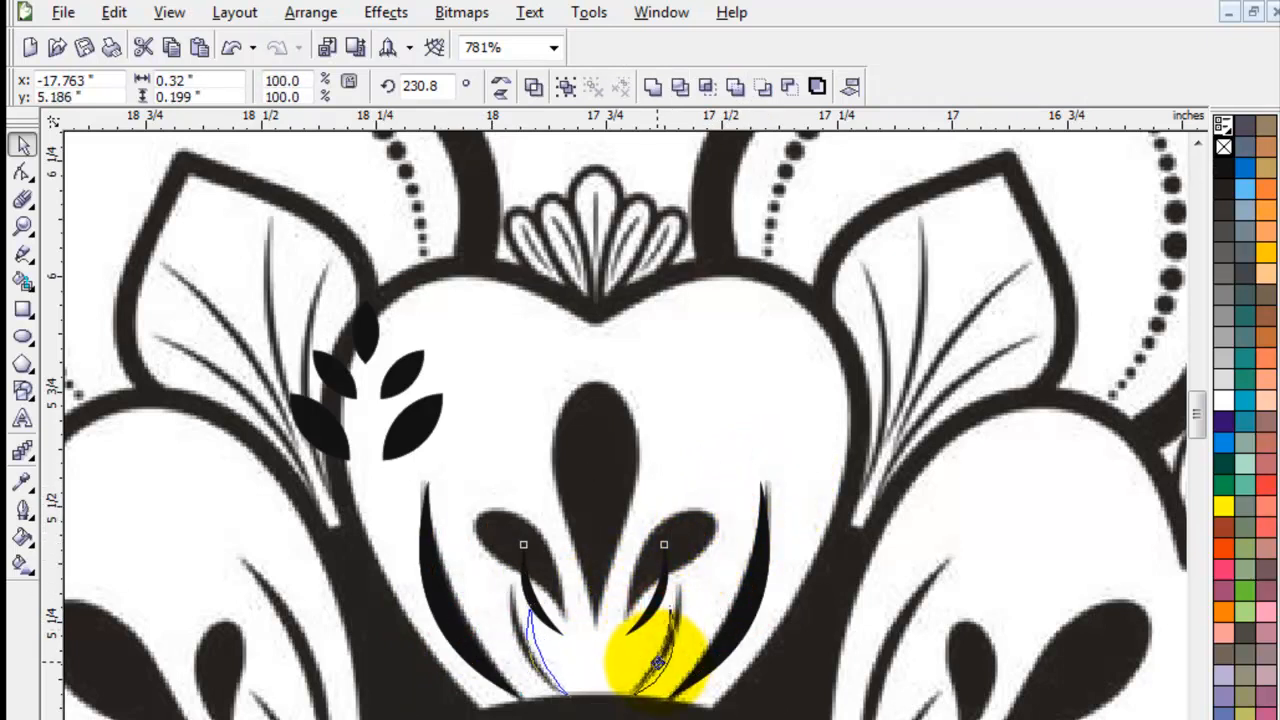
{"action": "left_click_drag", "start_coordinate": [526, 605], "coordinate": [500, 584]}
{"action": "left_click_drag", "start_coordinate": [590, 580], "coordinate": [590, 573]}
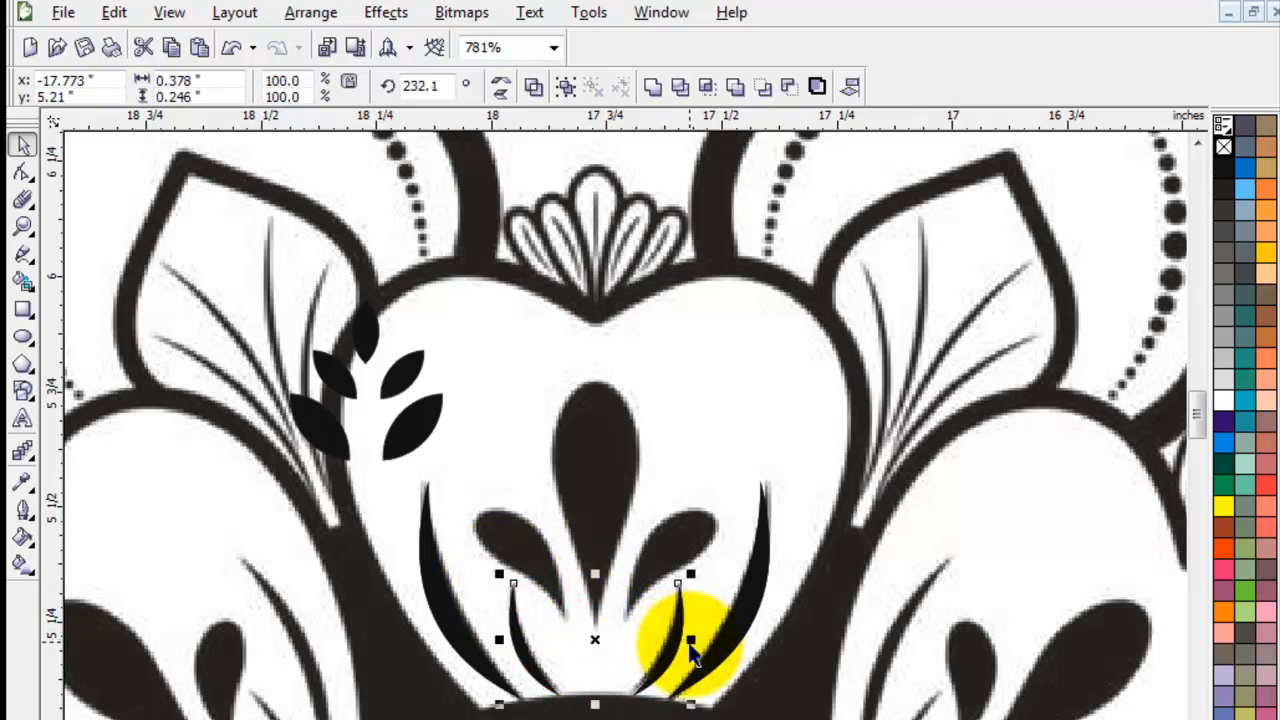
Select the four crescents on the heart petal's lower strokes and group them
{"action": "left_click", "coordinate": [758, 595]}
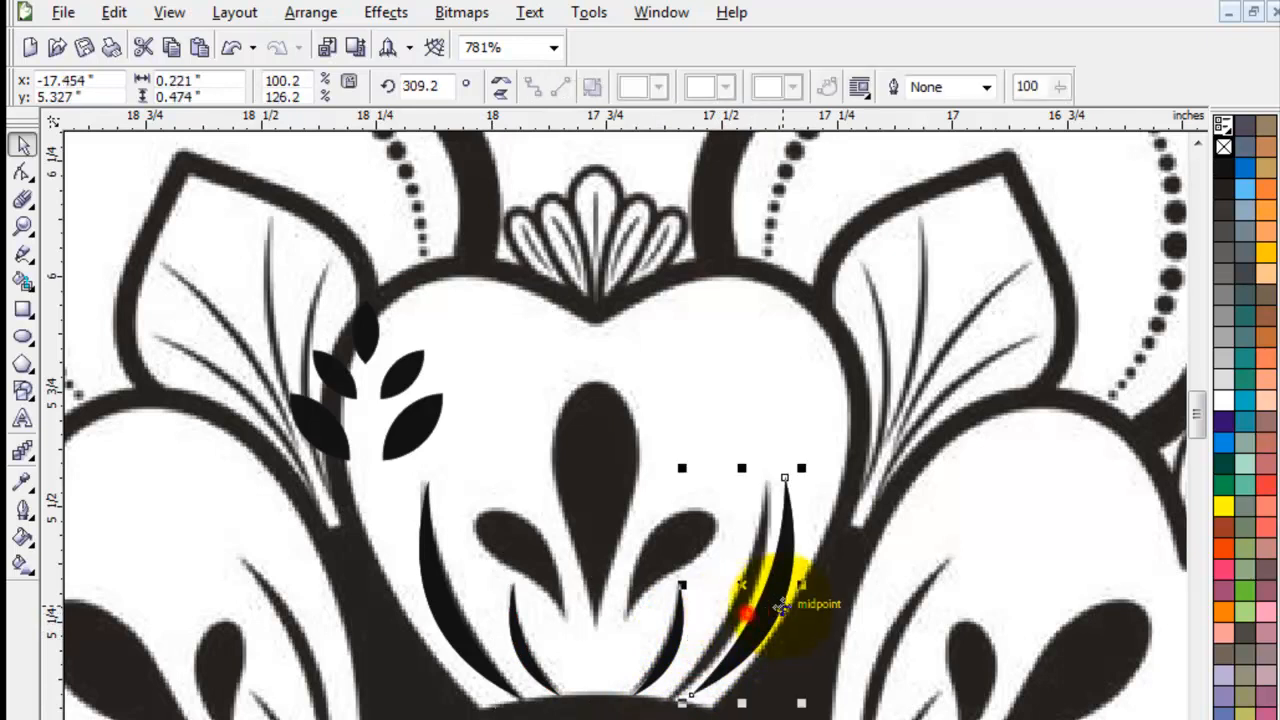
{"action": "left_click", "coordinate": [455, 614], "text": "shift"}
{"action": "left_click", "coordinate": [665, 655], "text": "shift"}
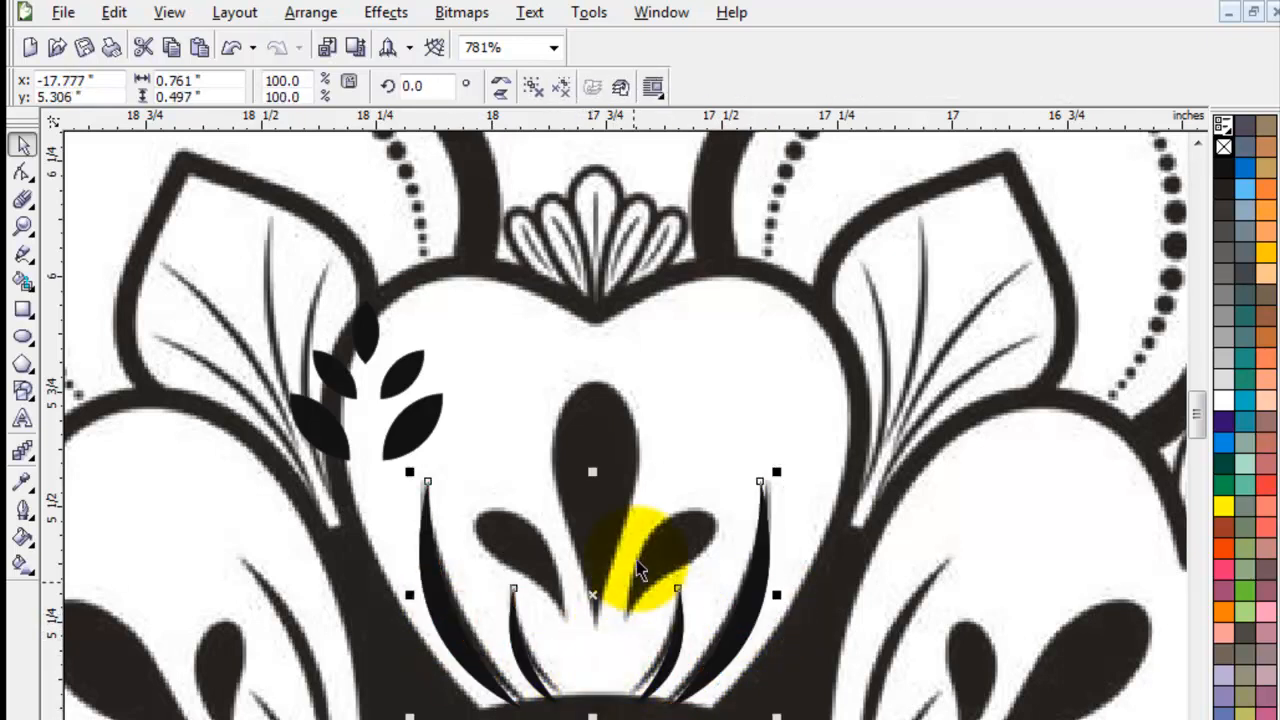
{"action": "left_click", "coordinate": [702, 388]}
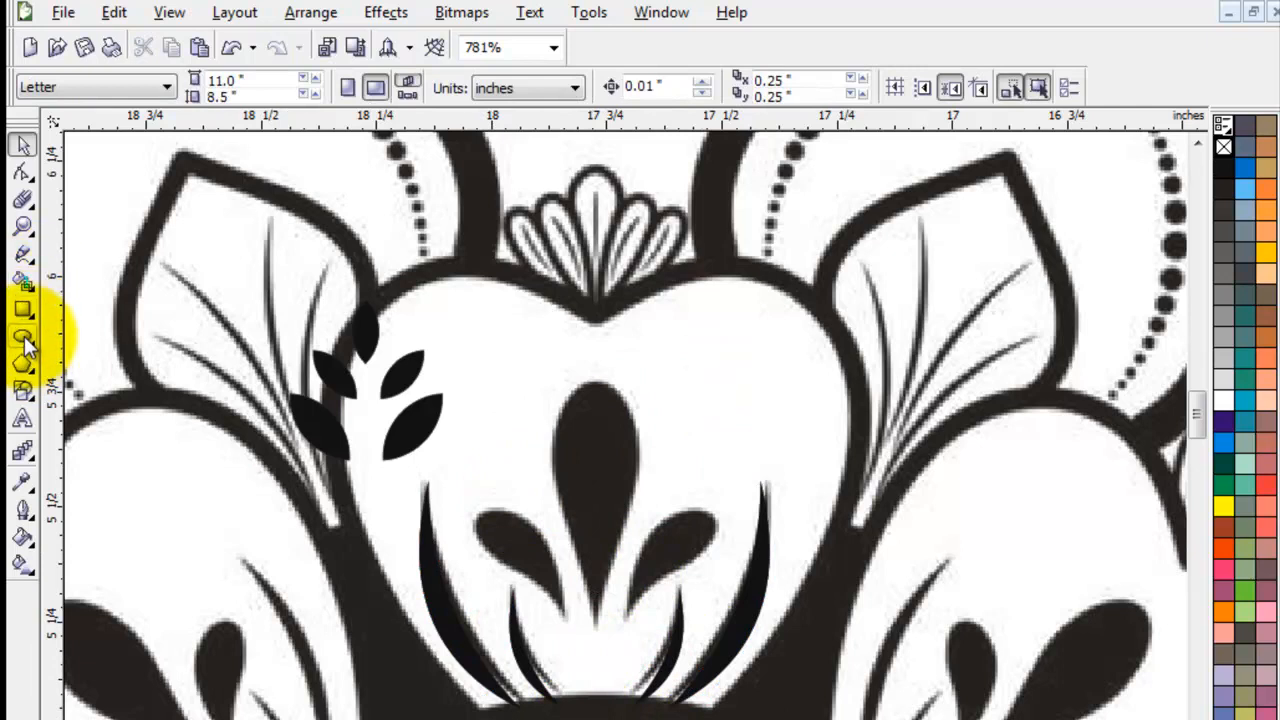
Draw a closed three-node outline over the heart petal's central teardrop with the Pen tool
{"action": "left_click", "coordinate": [24, 256]}
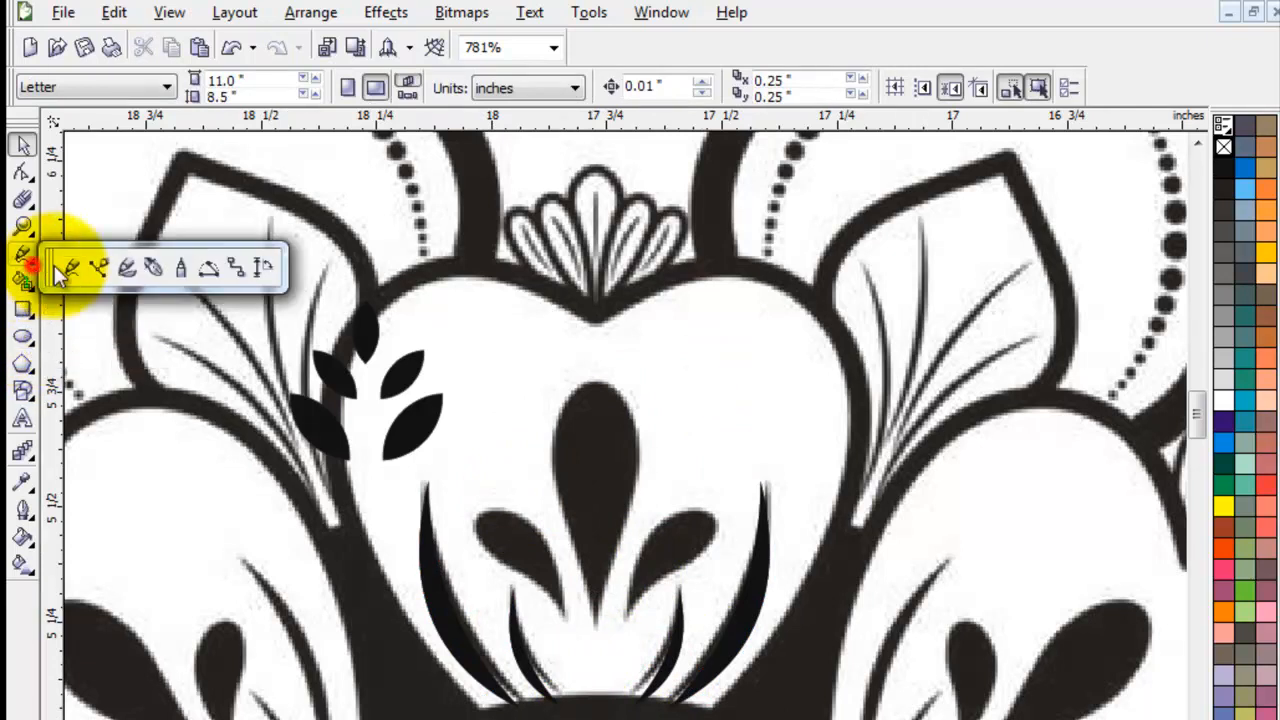
{"action": "left_click", "coordinate": [155, 266]}
{"action": "left_click", "coordinate": [595, 626]}
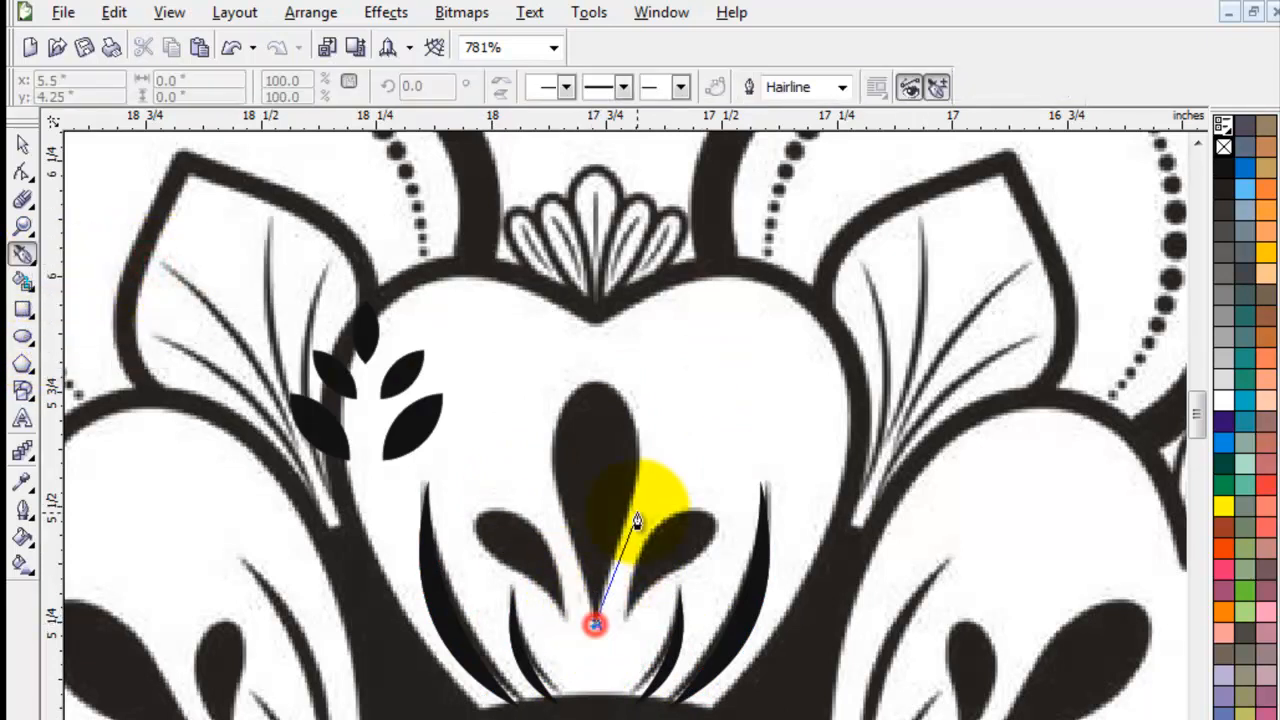
{"action": "left_click_drag", "start_coordinate": [637, 490], "coordinate": [551, 455]}
{"action": "left_click", "coordinate": [593, 622]}
Select all nodes of the central teardrop's outline and colour the outline yellow, ready for node shaping
{"action": "left_click", "coordinate": [23, 172]}
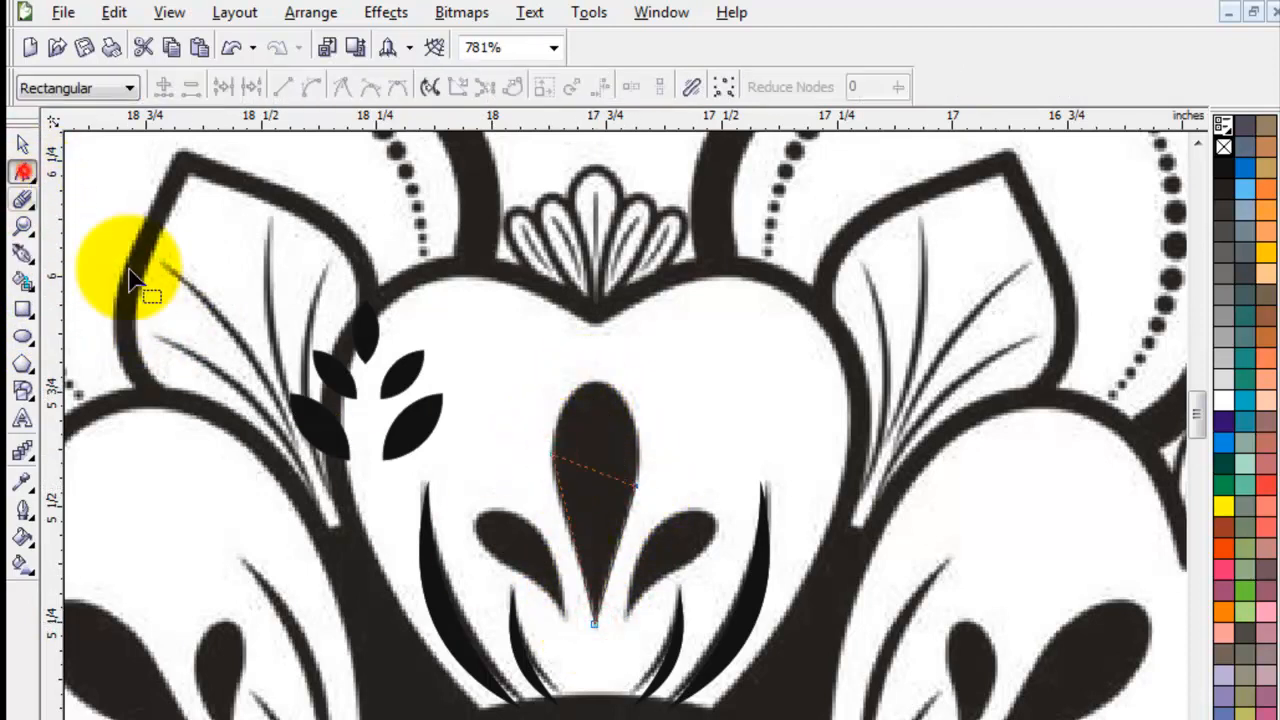
{"action": "left_click_drag", "start_coordinate": [485, 342], "coordinate": [697, 680]}
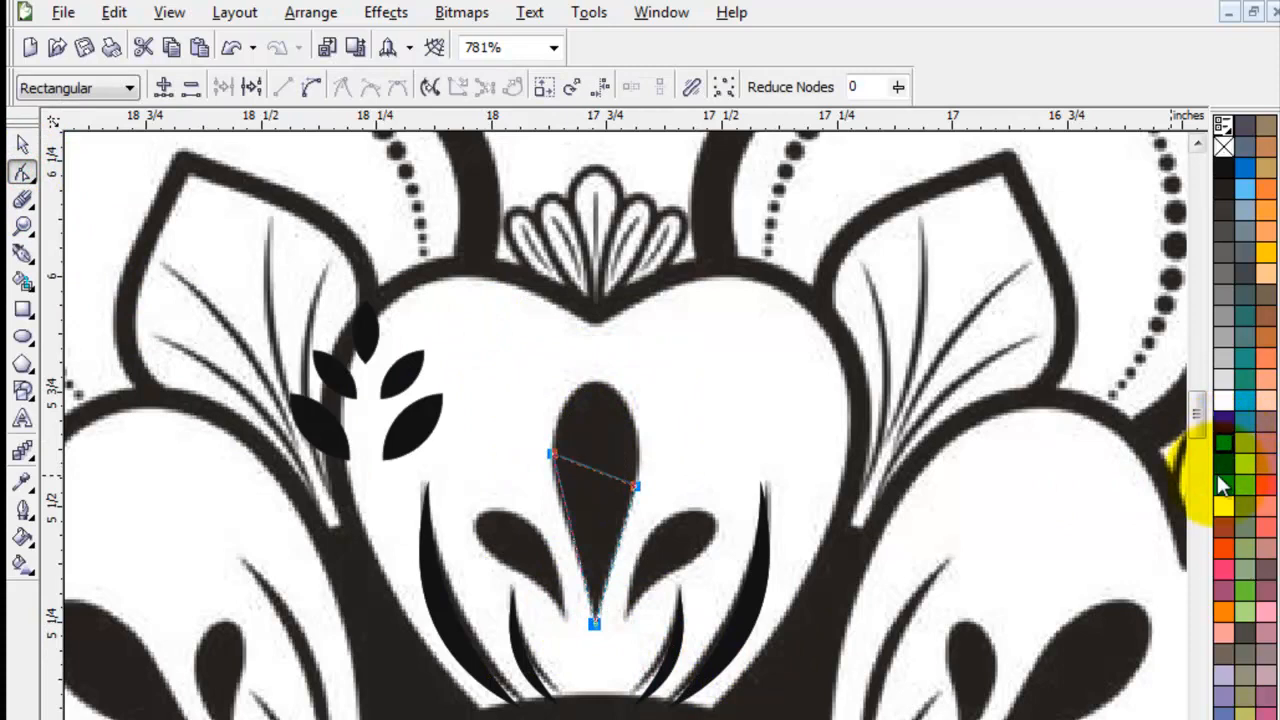
{"action": "key", "text": "z"}
{"action": "left_click_drag", "start_coordinate": [469, 357], "coordinate": [783, 619]}
{"action": "left_click", "coordinate": [23, 172]}
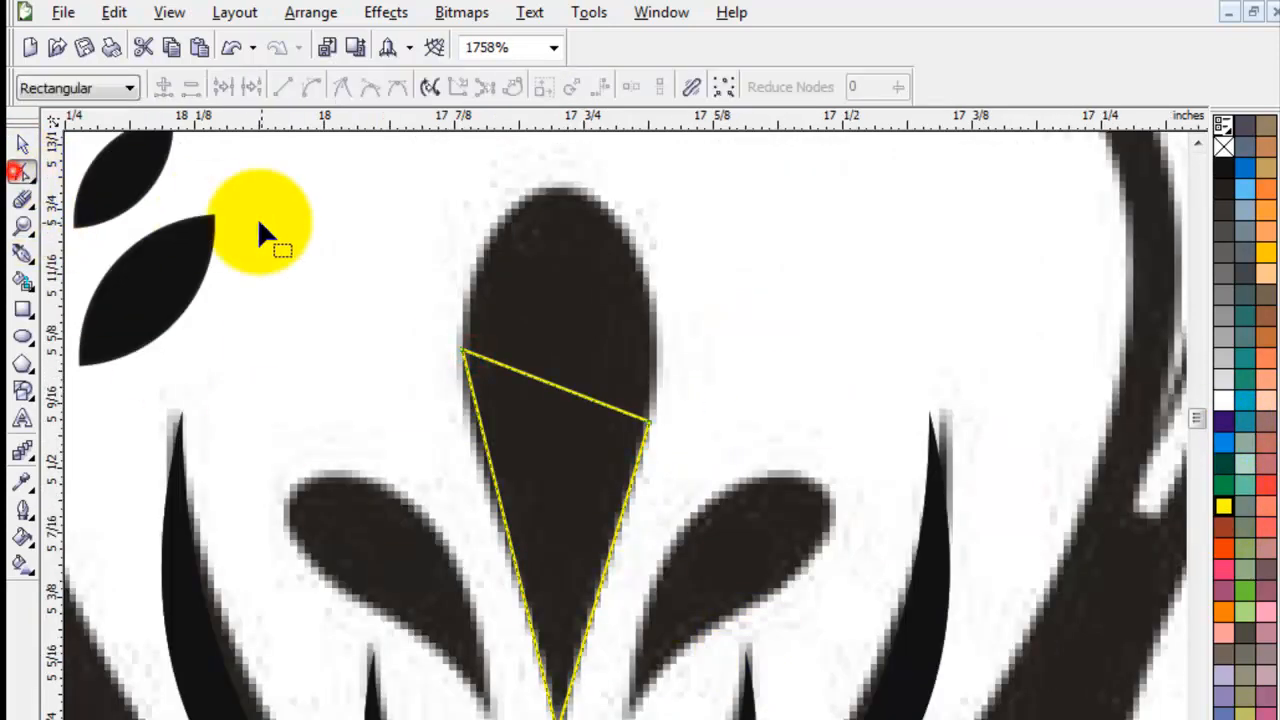
Convert the central teardrop's outline to curves and bend its segments to follow the rounded top and tapering sides
{"action": "left_click_drag", "start_coordinate": [329, 225], "coordinate": [678, 705]}
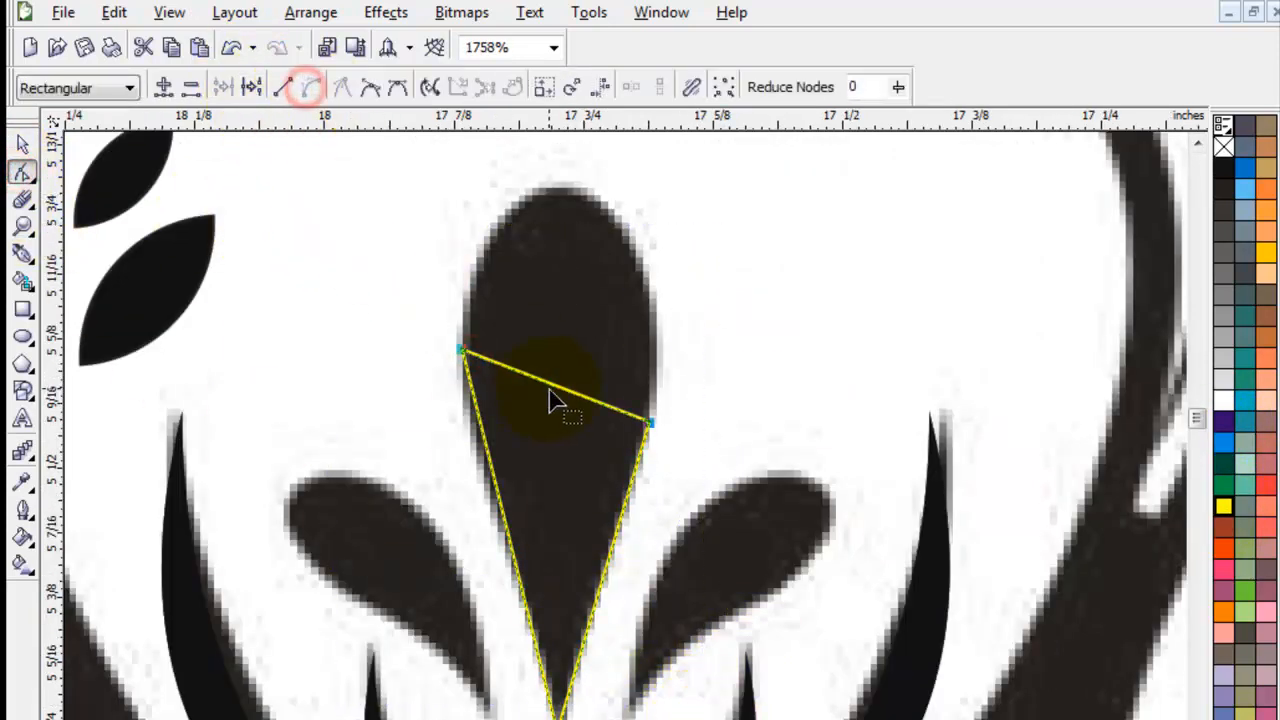
{"action": "left_click_drag", "start_coordinate": [560, 395], "coordinate": [556, 198]}
{"action": "left_click_drag", "start_coordinate": [698, 369], "coordinate": [600, 466]}
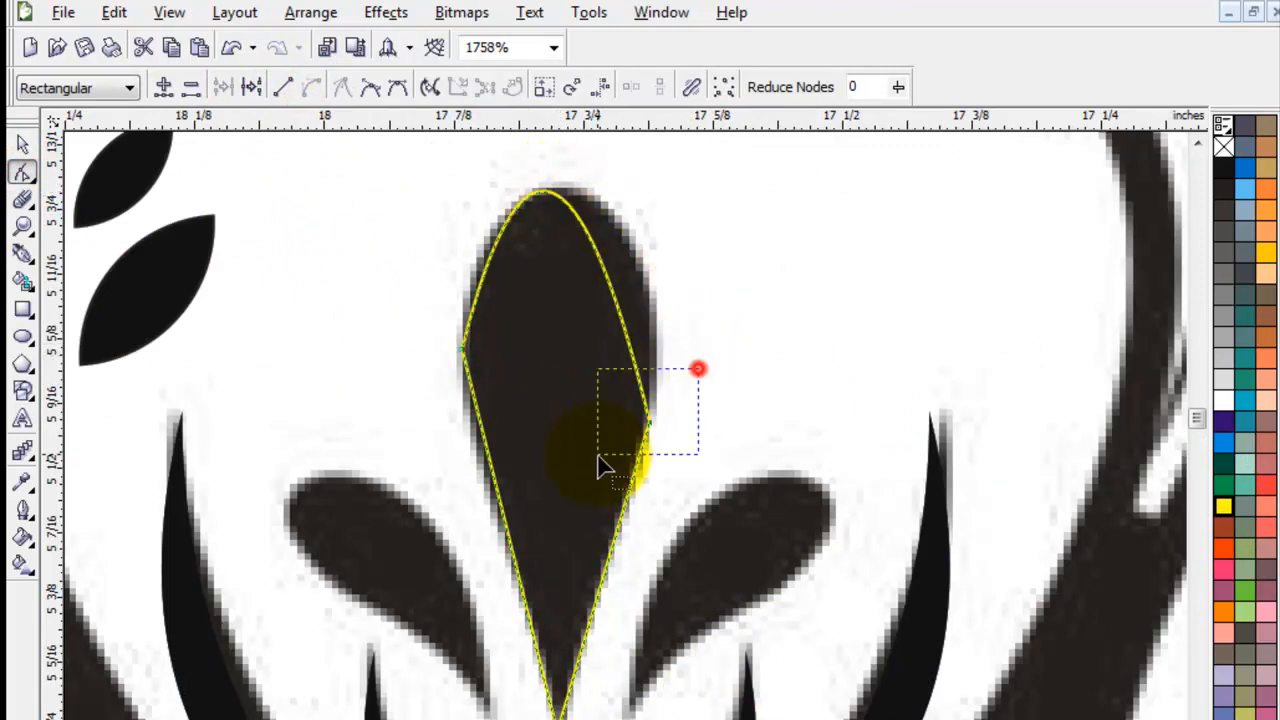
{"action": "left_click_drag", "start_coordinate": [592, 146], "coordinate": [682, 214]}
{"action": "left_click_drag", "start_coordinate": [492, 184], "coordinate": [483, 181]}
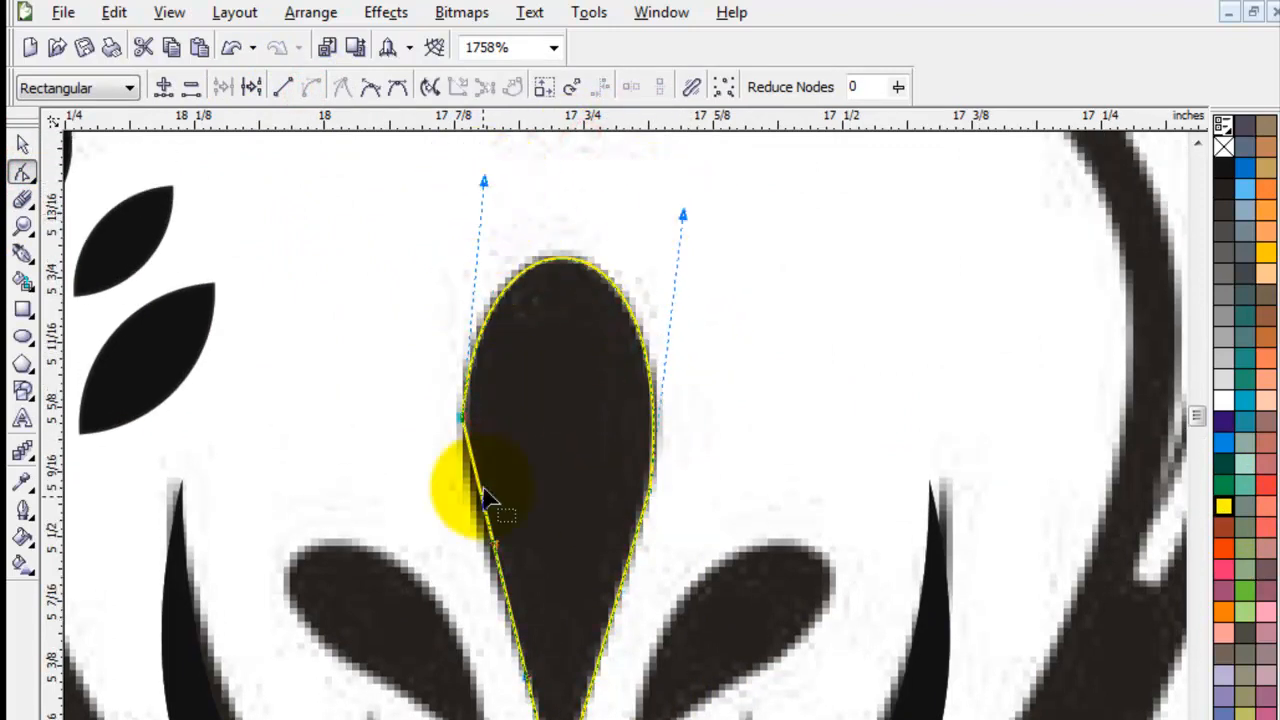
{"action": "left_click_drag", "start_coordinate": [604, 640], "coordinate": [618, 642]}
Delete the outline's left side node and reshape the remaining curve handles to fit the central teardrop
{"action": "double_click", "coordinate": [466, 422]}
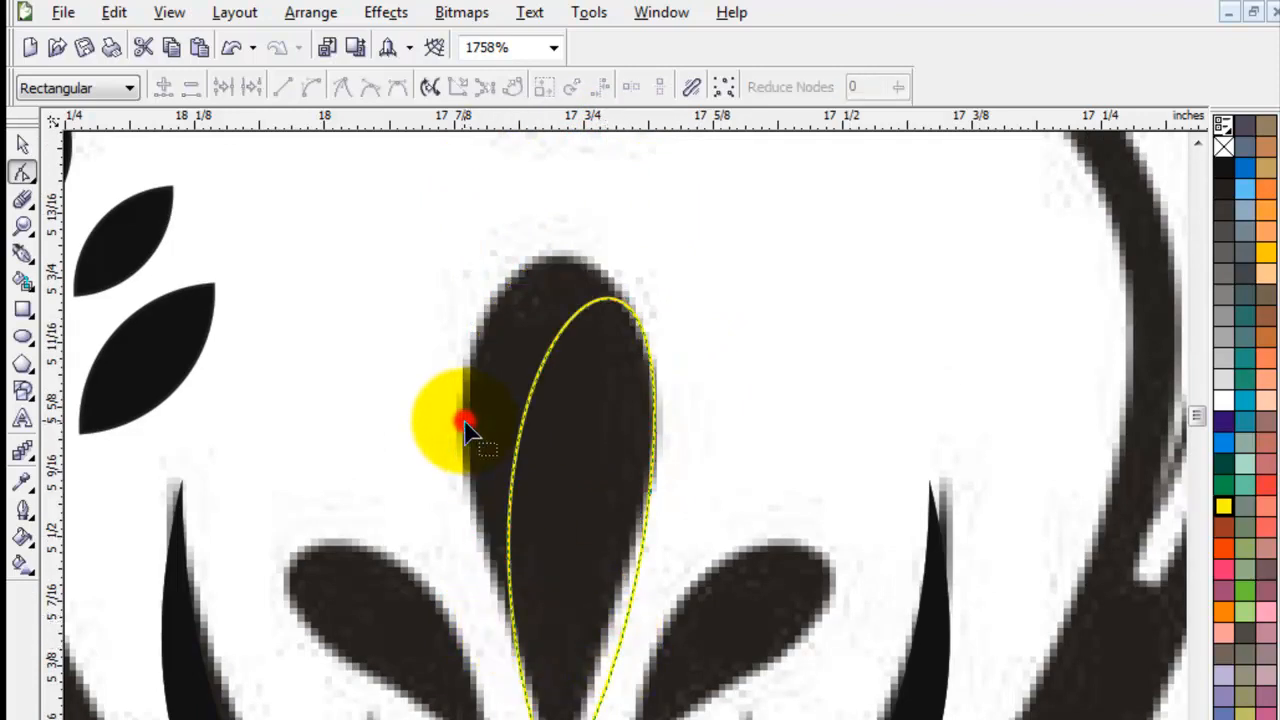
{"action": "left_click_drag", "start_coordinate": [565, 347], "coordinate": [517, 296]}
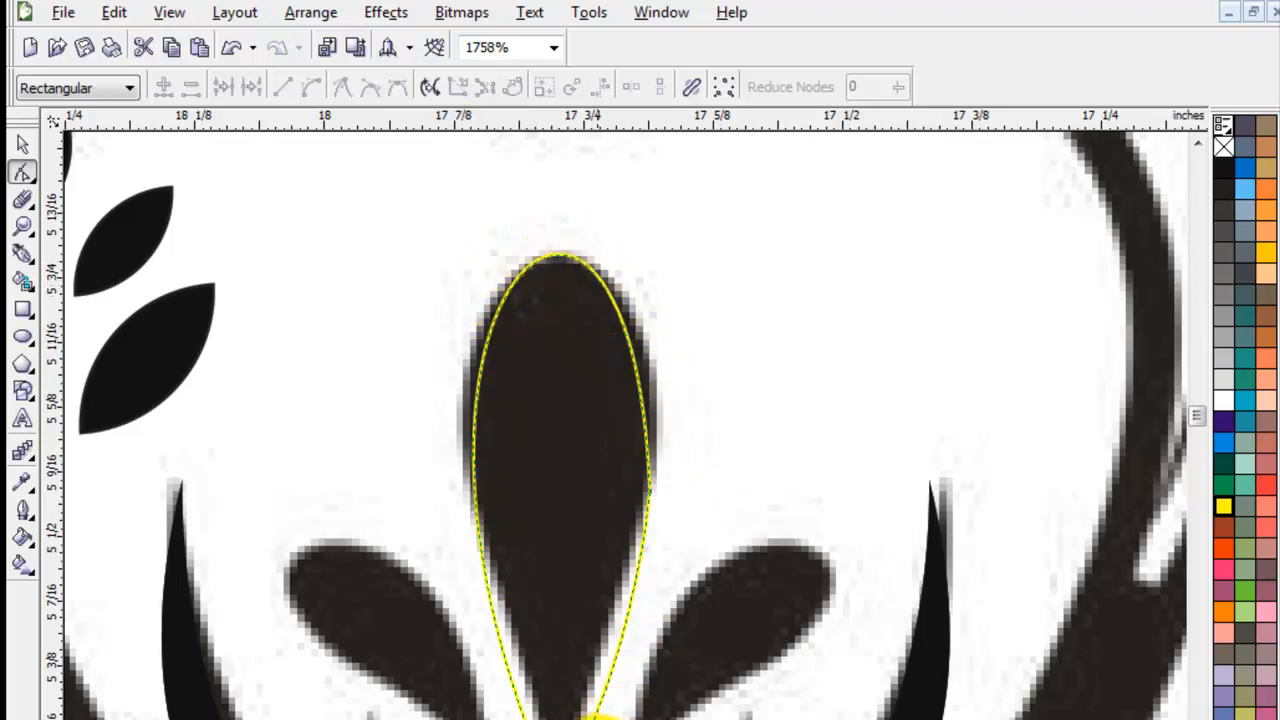
{"action": "scroll", "coordinate": [590, 705], "scroll_direction": "down", "scroll_amount": 1}
{"action": "left_click", "coordinate": [560, 675]}
{"action": "left_click", "coordinate": [643, 528]}
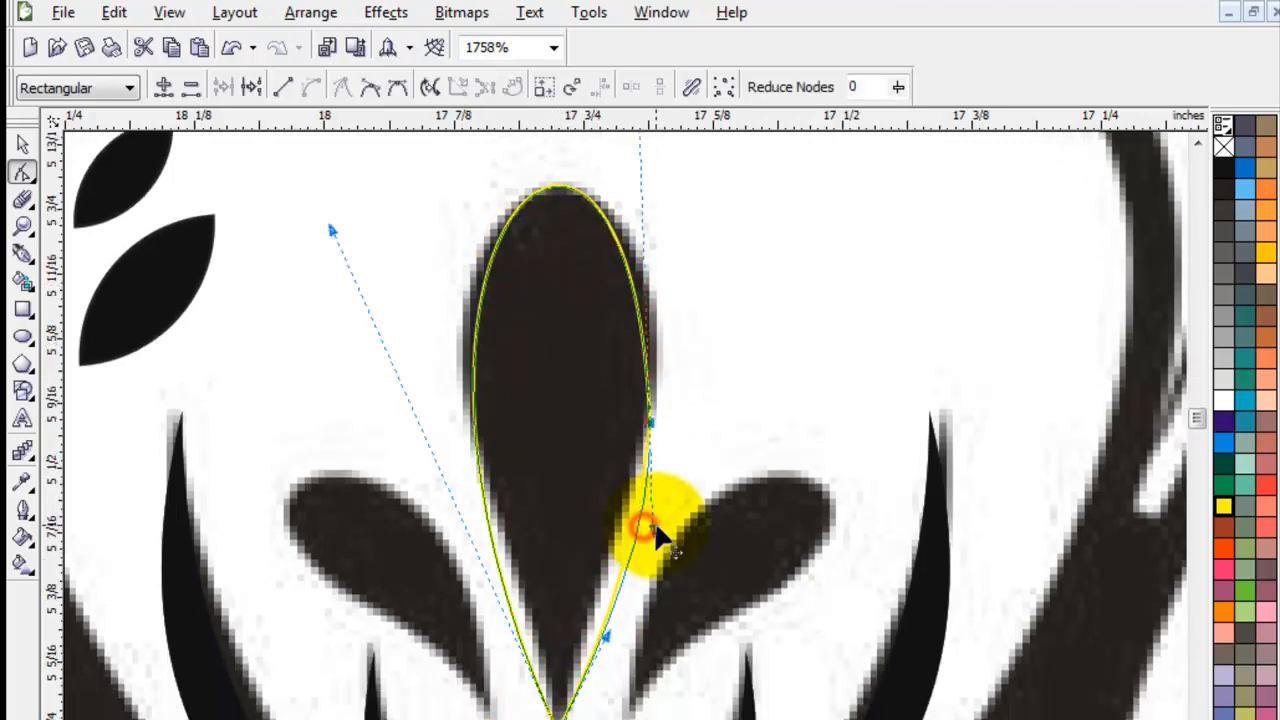
{"action": "left_click", "coordinate": [1197, 144]}
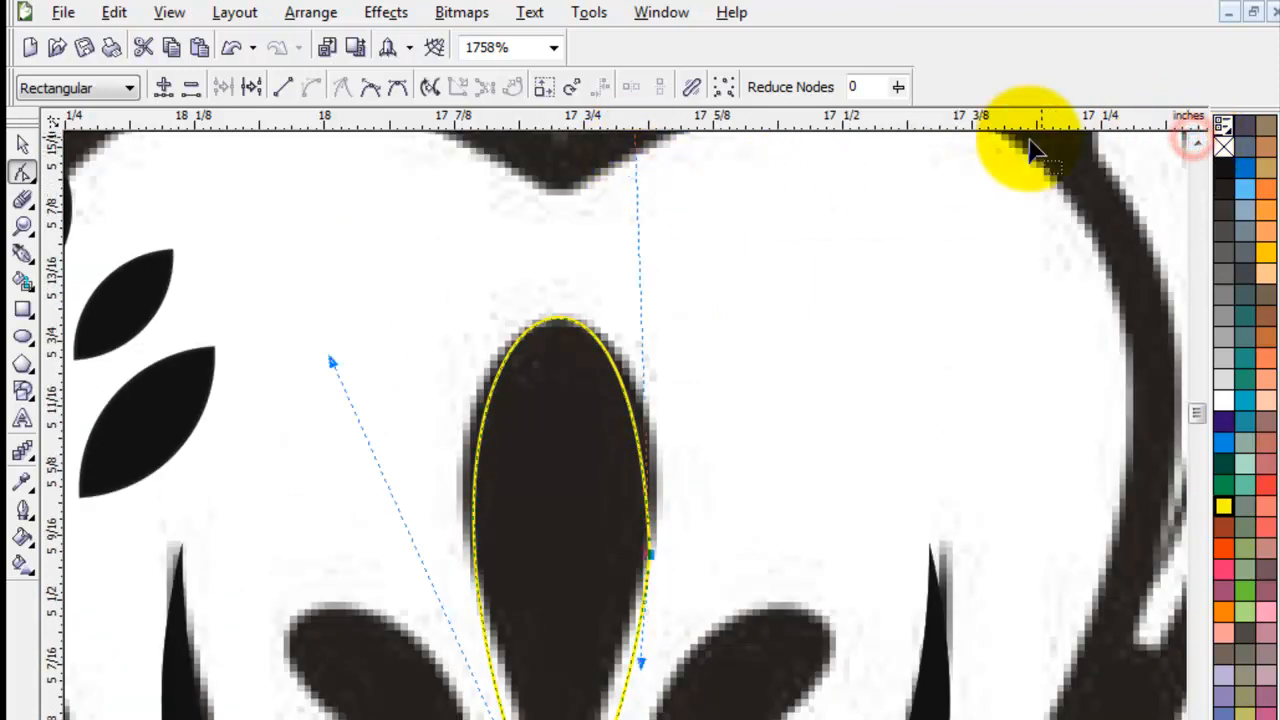
{"action": "left_click", "coordinate": [1197, 144]}
{"action": "left_click_drag", "start_coordinate": [633, 165], "coordinate": [685, 206]}
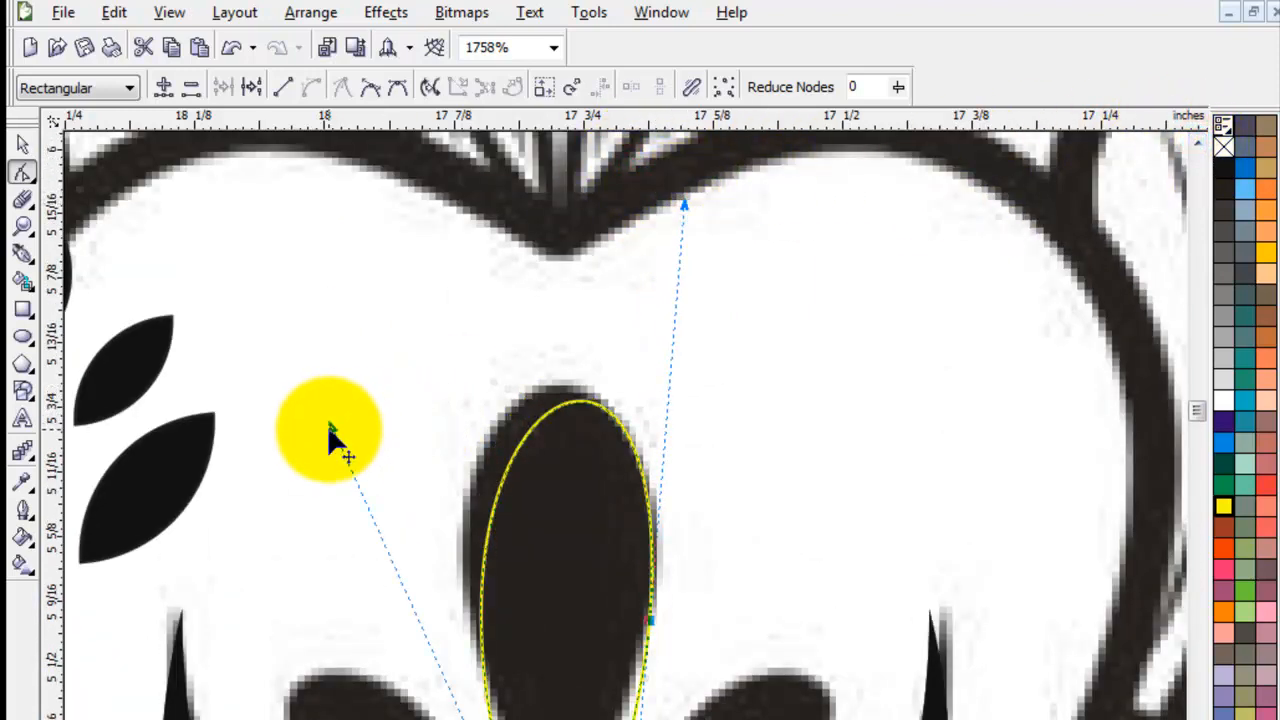
{"action": "left_click_drag", "start_coordinate": [330, 429], "coordinate": [290, 366]}
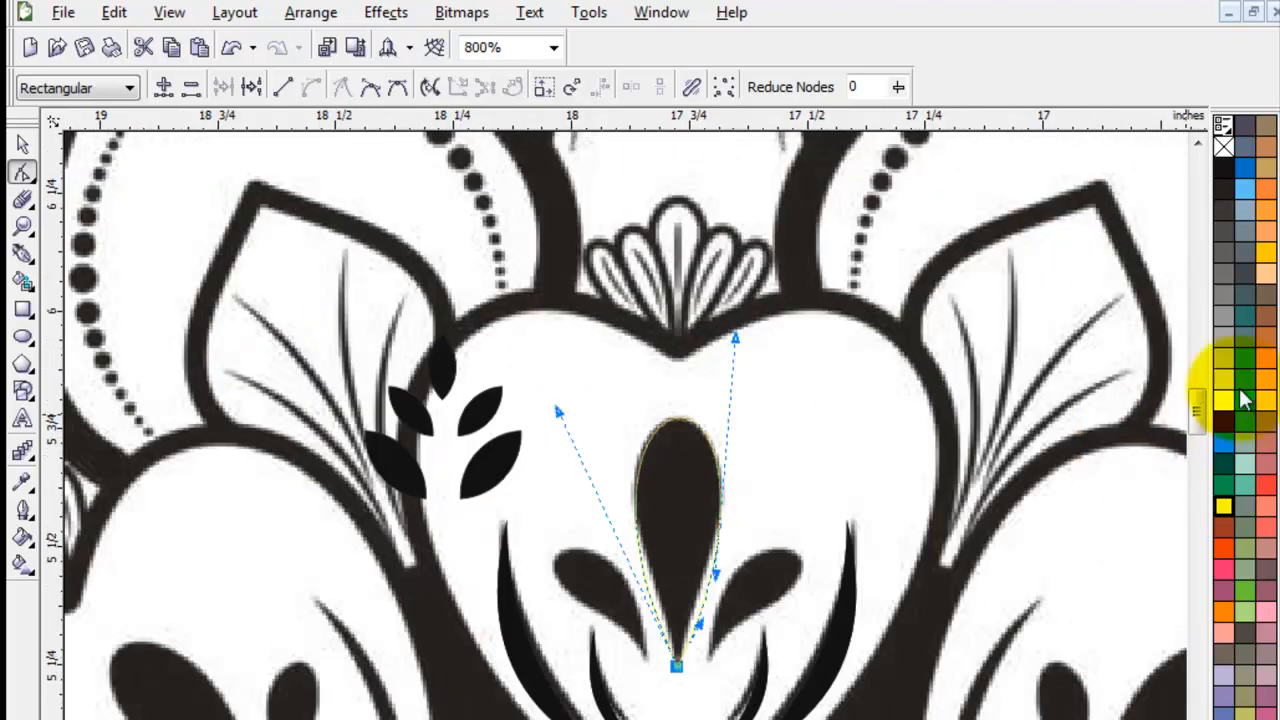
Fill the central teardrop with black and remove its outline
{"action": "scroll", "coordinate": [770, 495], "scroll_direction": "down", "scroll_amount": 2}
{"action": "left_click", "coordinate": [1226, 175]}
{"action": "left_click", "coordinate": [23, 146]}
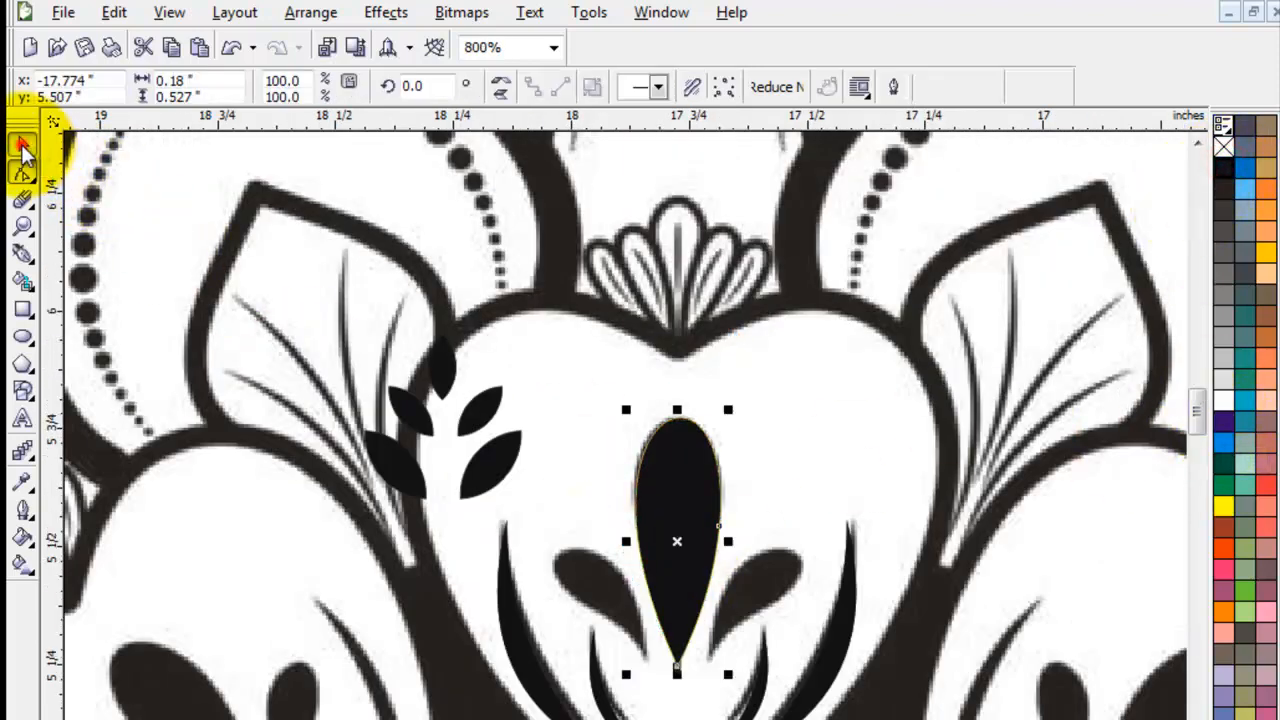
{"action": "right_click", "coordinate": [1228, 146]}
Make a 47.5% copy of the central teardrop and rotate it to 322.3° over the small teardrop on its right
{"action": "left_click_drag", "start_coordinate": [724, 421], "coordinate": [722, 598]}
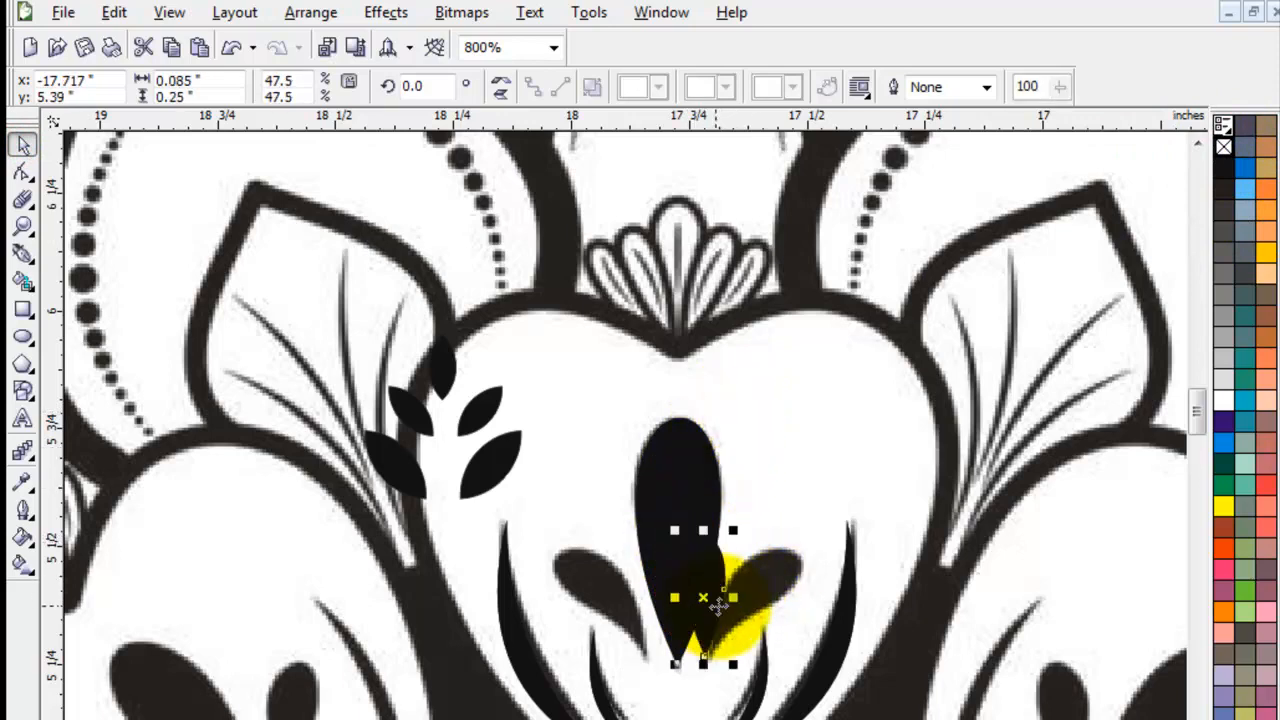
{"action": "key", "text": "z"}
{"action": "left_click_drag", "start_coordinate": [900, 409], "coordinate": [372, 655]}
{"action": "left_click", "coordinate": [25, 143]}
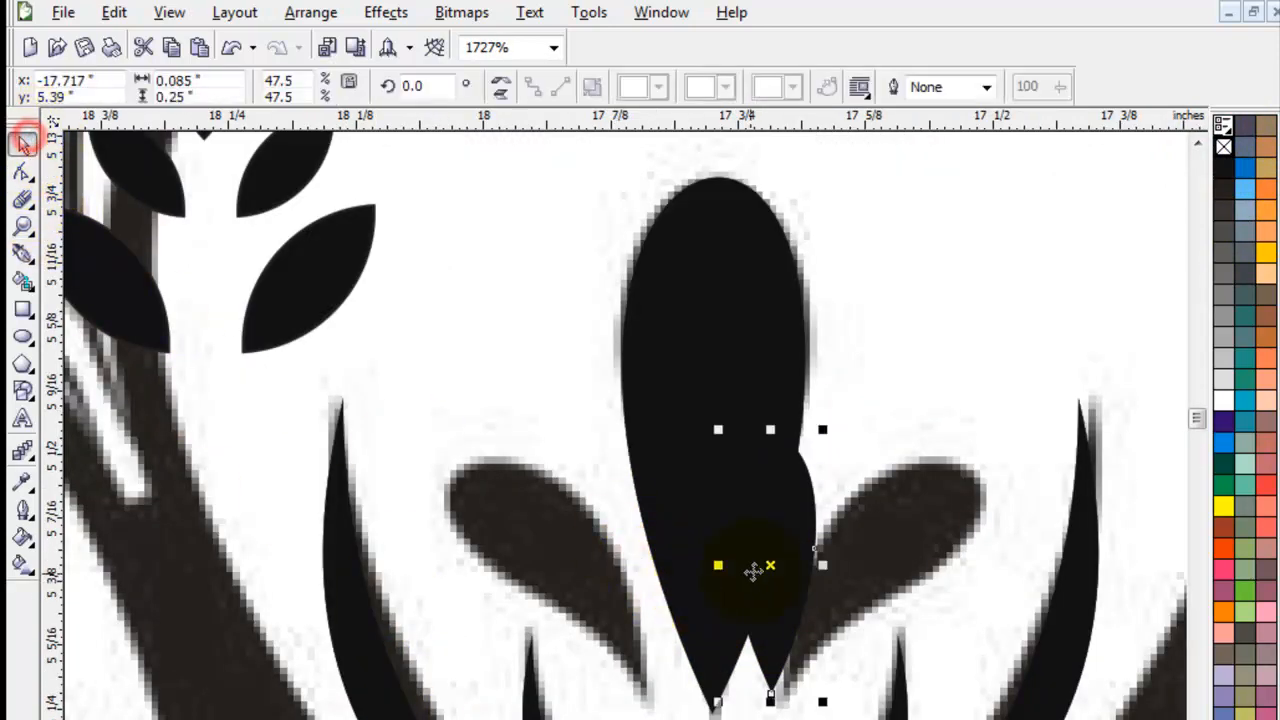
{"action": "left_click_drag", "start_coordinate": [766, 566], "coordinate": [771, 690]}
{"action": "left_click_drag", "start_coordinate": [820, 428], "coordinate": [976, 520]}
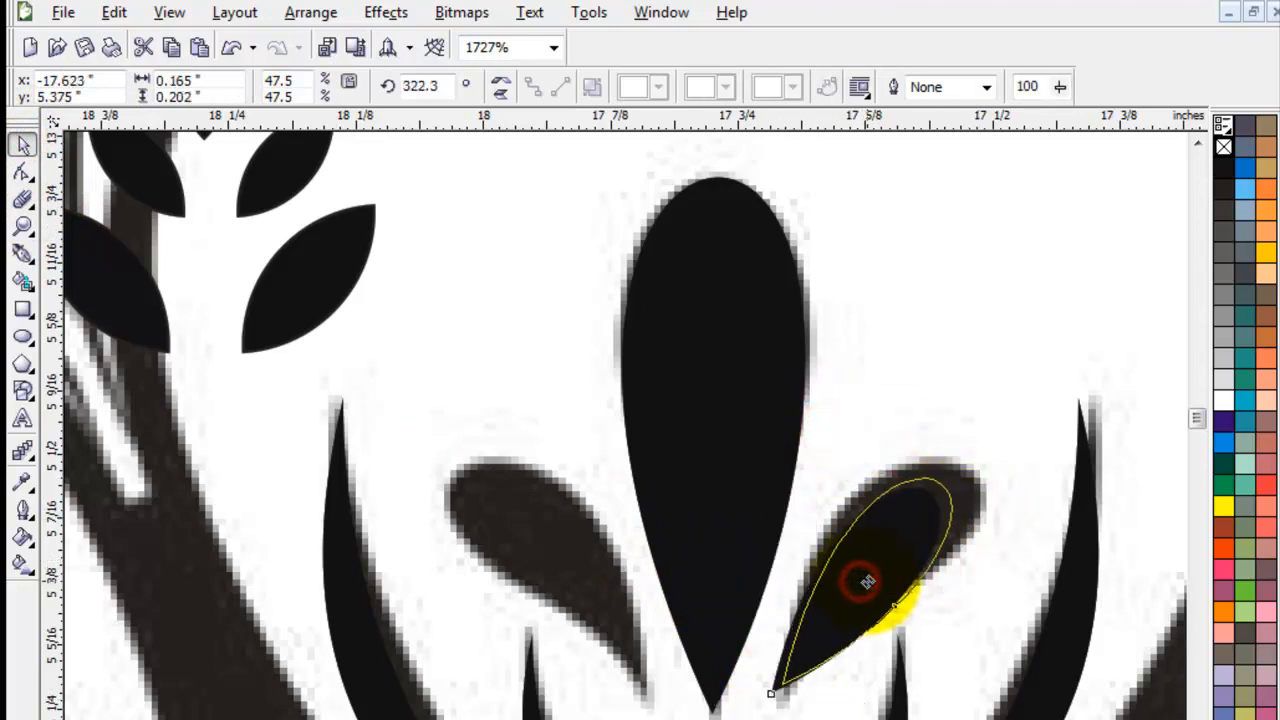
Place a mirrored copy over the left small teardrop and enlarge both small teardrops to 57.7%, adjusting the right one's position
{"action": "left_click_drag", "start_coordinate": [770, 543], "coordinate": [542, 552]}
{"action": "left_click", "coordinate": [500, 86]}
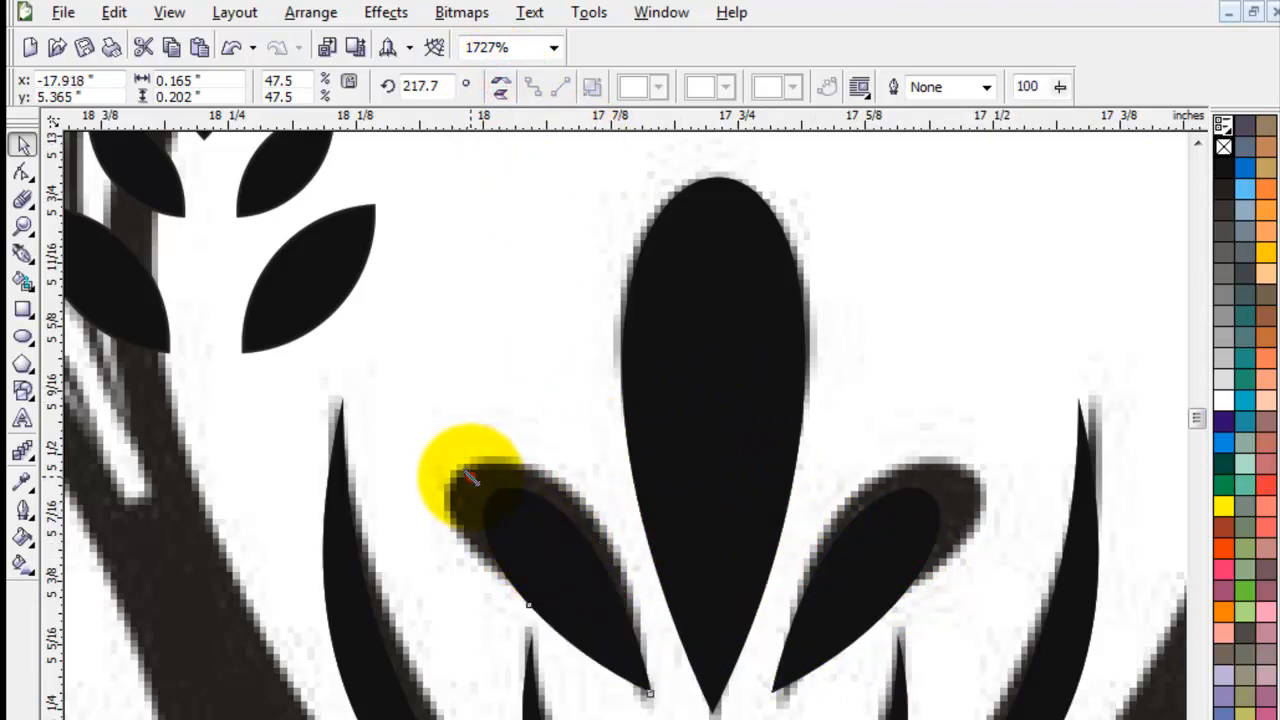
{"action": "left_click_drag", "start_coordinate": [470, 478], "coordinate": [414, 429]}
{"action": "key", "text": "ctrl+r"}
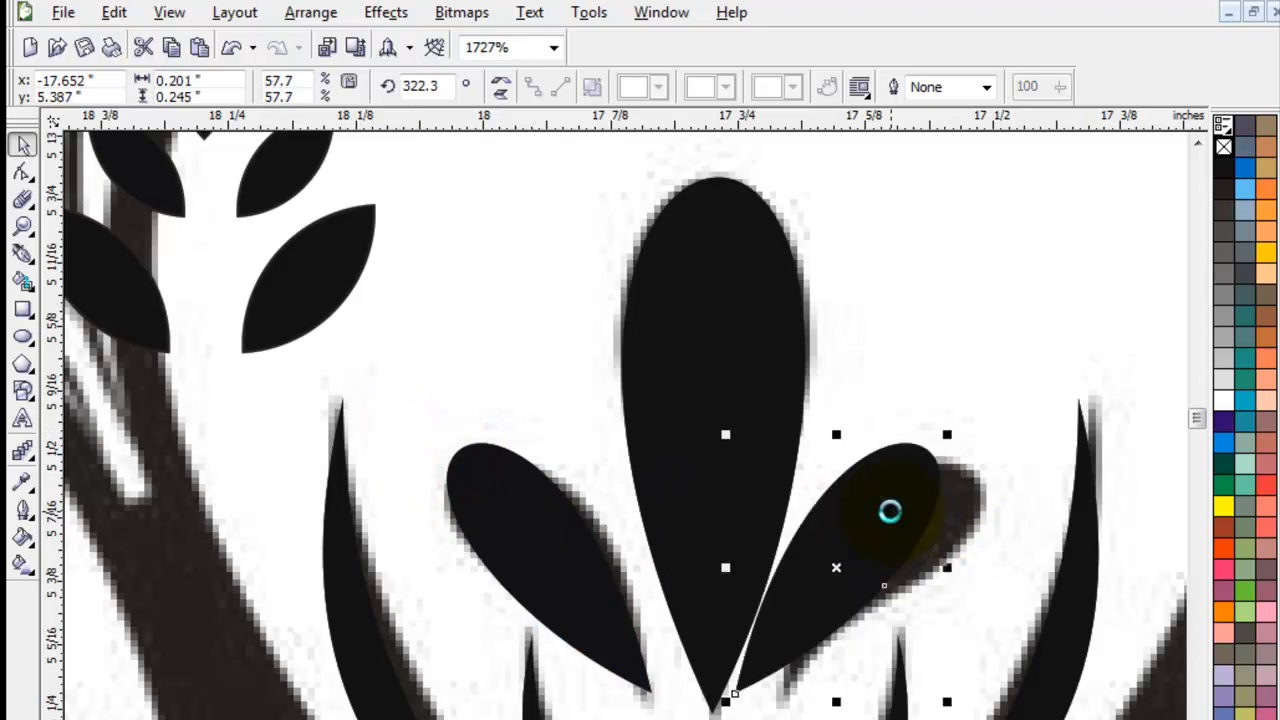
{"action": "left_click_drag", "start_coordinate": [920, 508], "coordinate": [920, 508]}
{"action": "key", "text": "F3"}
{"action": "key", "text": "F3"}
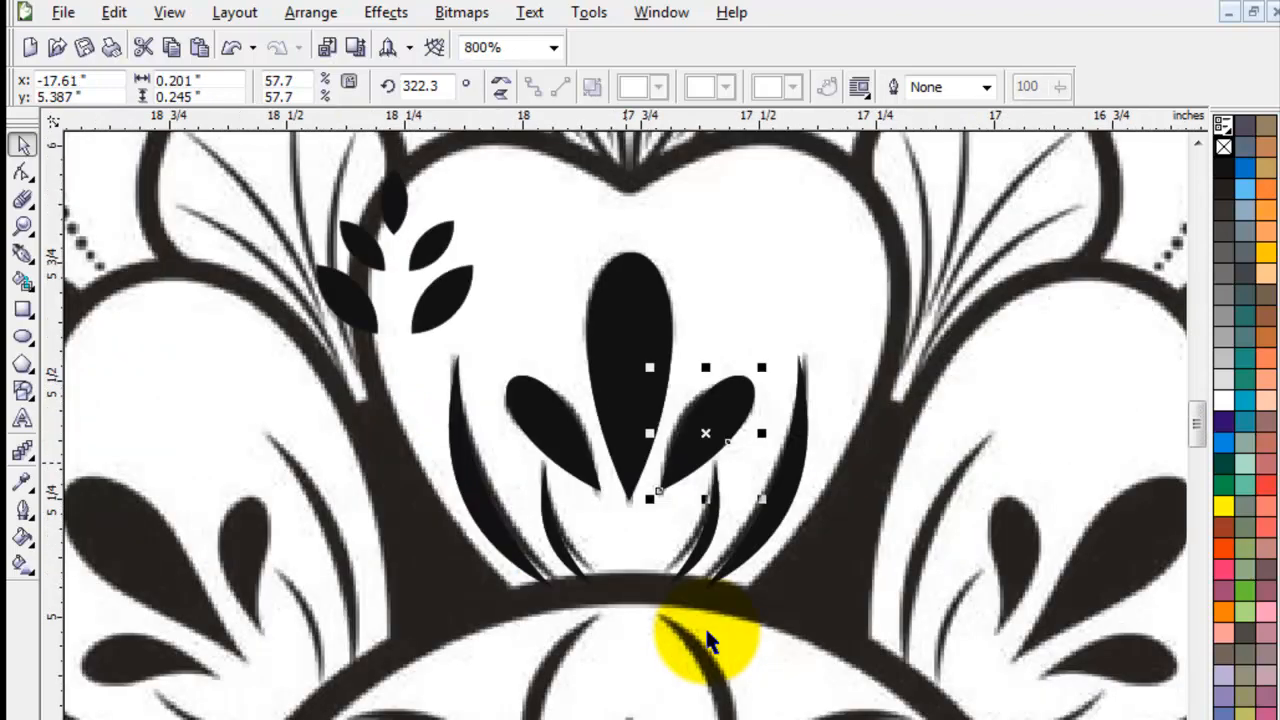
Delete the five spare leaf shapes at the heart petal's upper left
{"action": "key", "text": "F2"}
{"action": "left_click_drag", "start_coordinate": [375, 207], "coordinate": [921, 610]}
{"action": "key", "text": "space"}
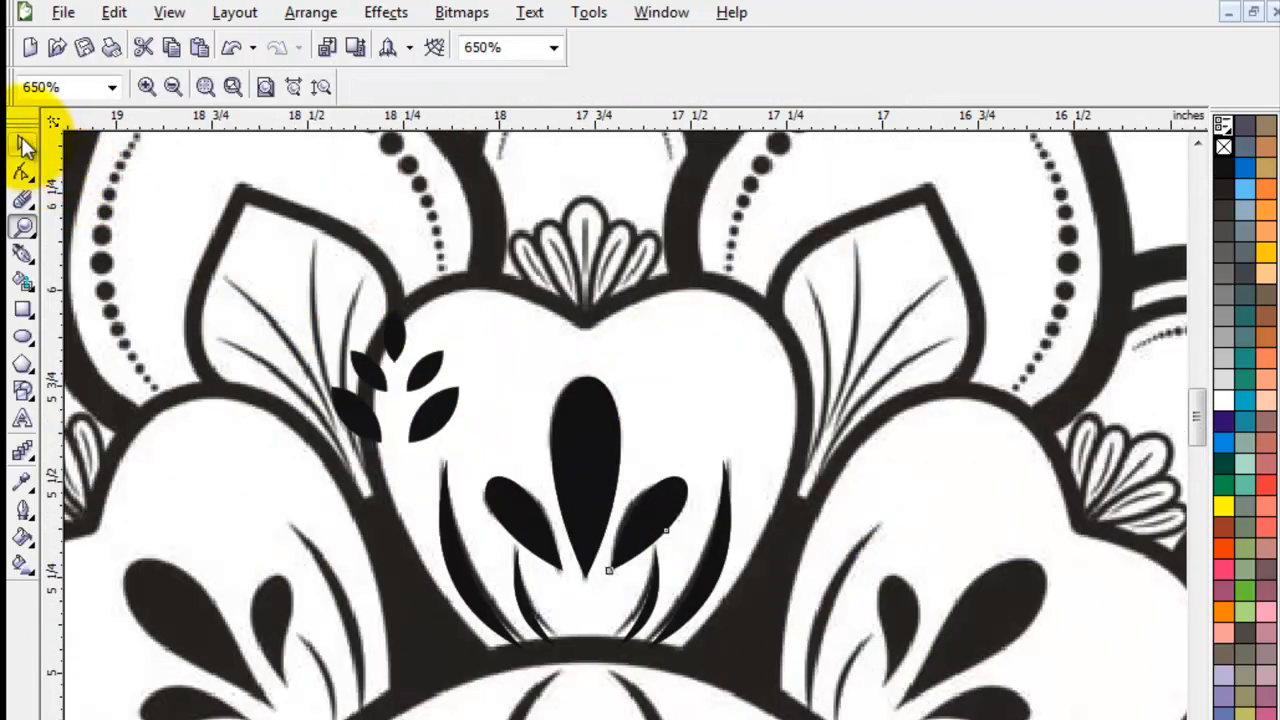
{"action": "left_click_drag", "start_coordinate": [503, 216], "coordinate": [300, 455]}
{"action": "key", "text": "Delete"}
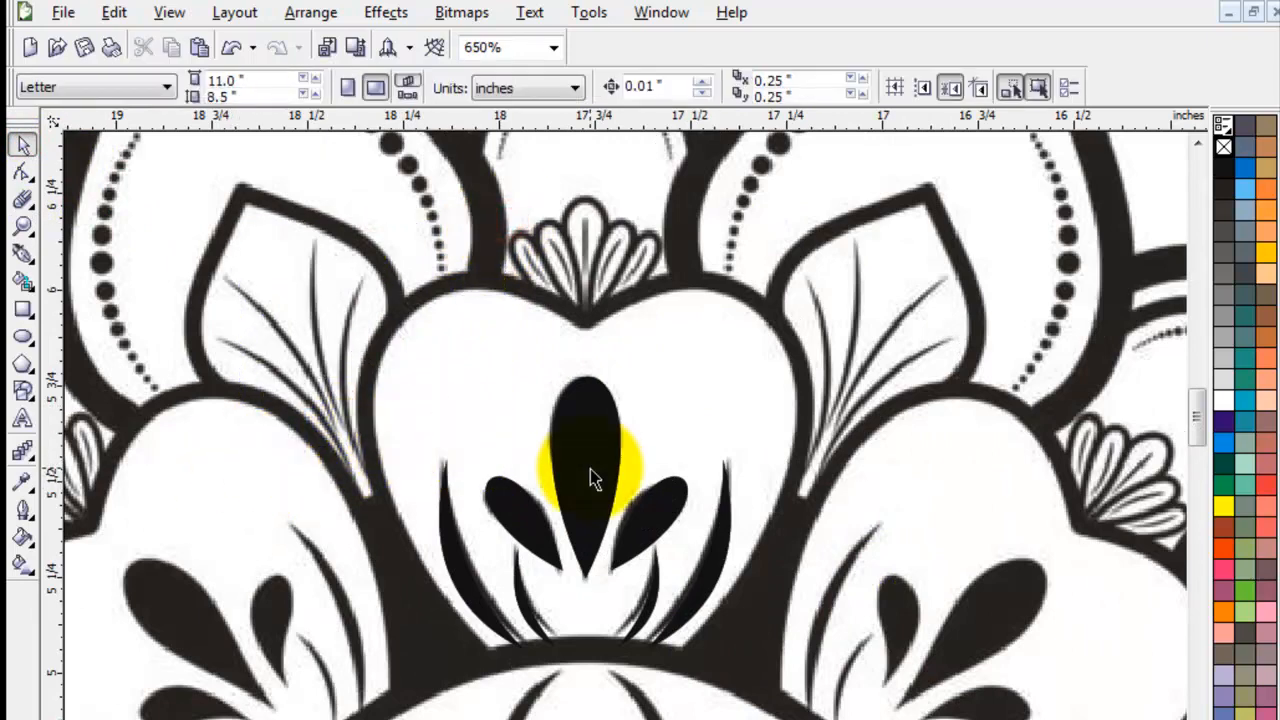
Recolour the heart petal's three teardrops and four crescents blue
{"action": "left_click_drag", "start_coordinate": [789, 286], "coordinate": [310, 710]}
{"action": "left_click", "coordinate": [1224, 507]}
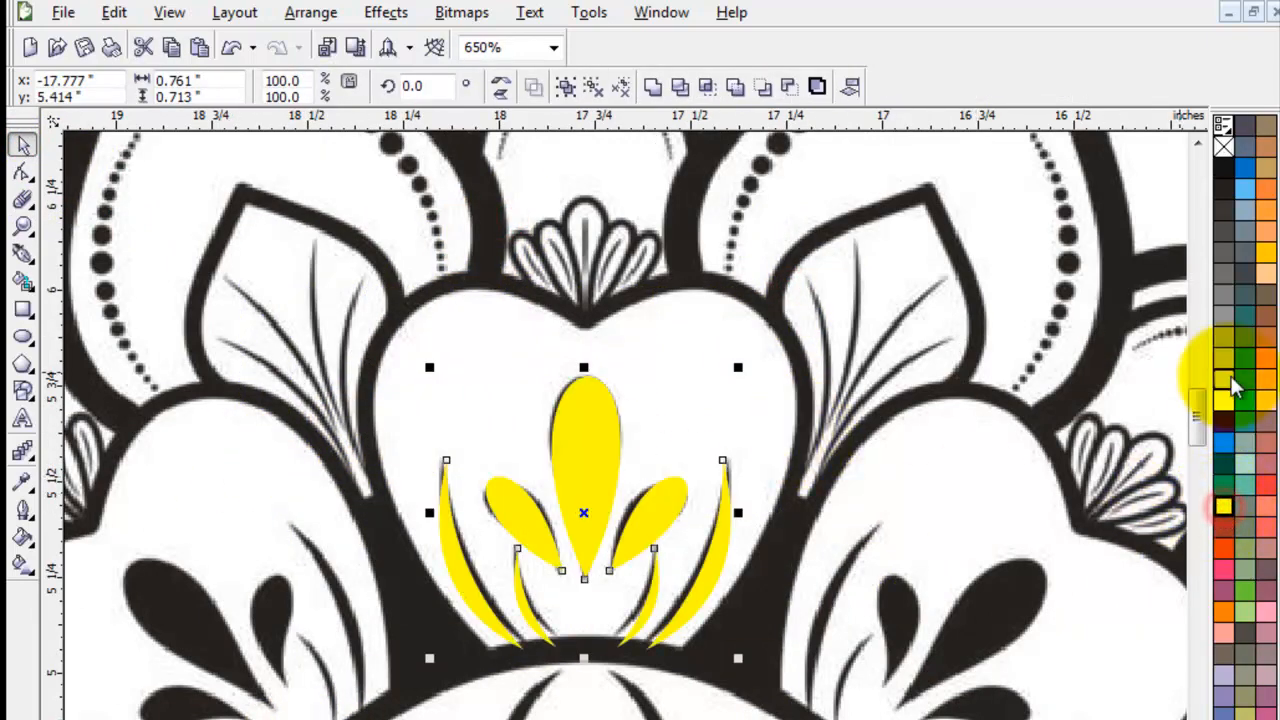
{"action": "left_click", "coordinate": [1224, 440]}
{"action": "left_click", "coordinate": [688, 370]}
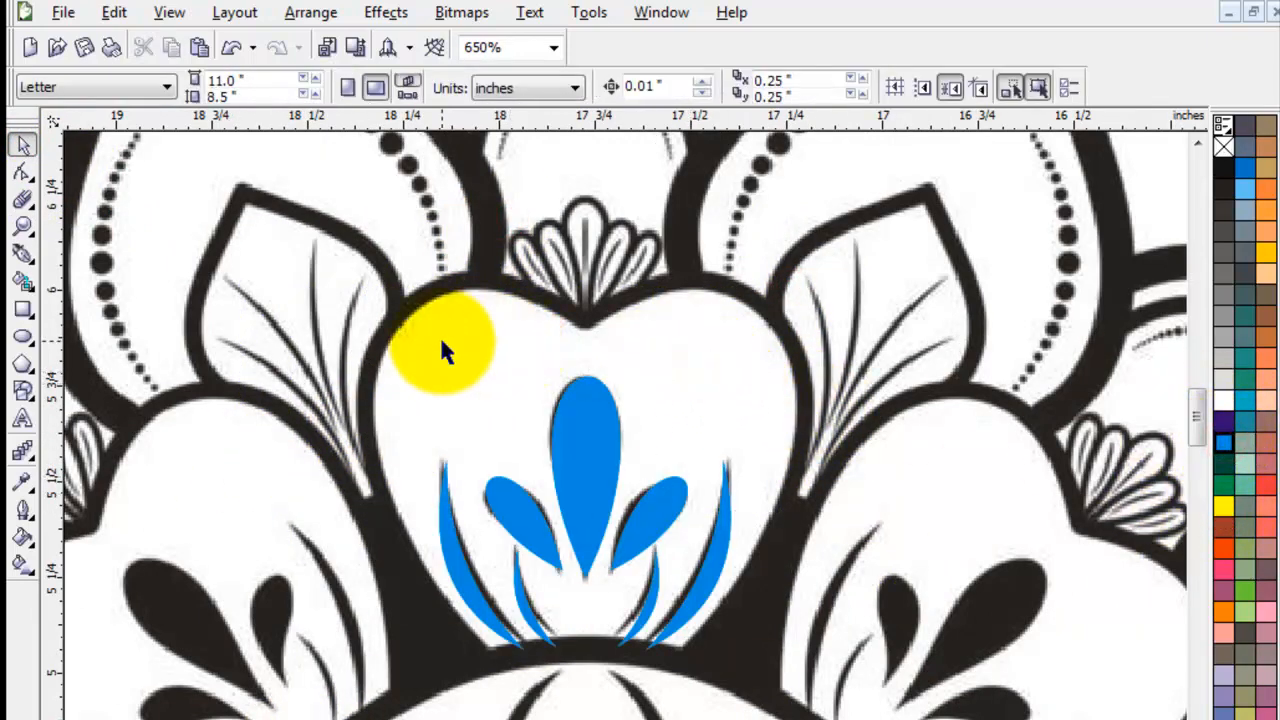
Draw a closed five-node outline around the heart petal's inner edge with the Pen tool, starting at its top notch
{"action": "left_click", "coordinate": [24, 254]}
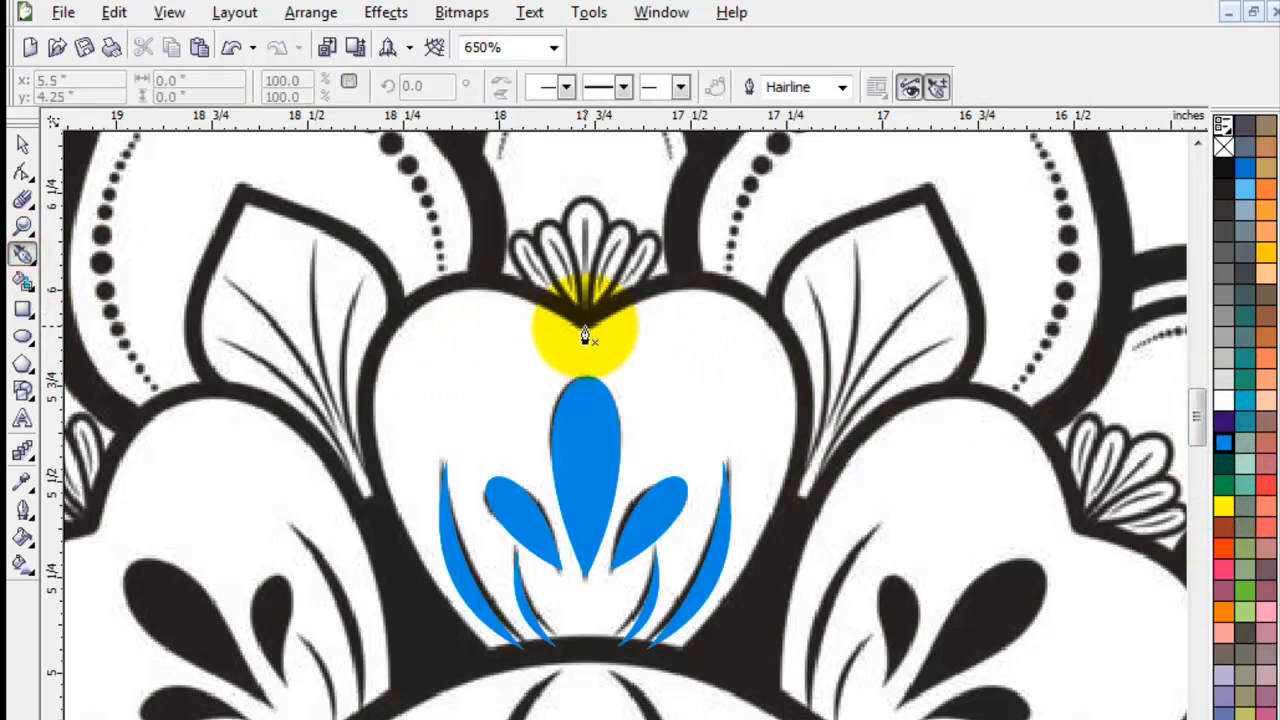
{"action": "left_click", "coordinate": [583, 327]}
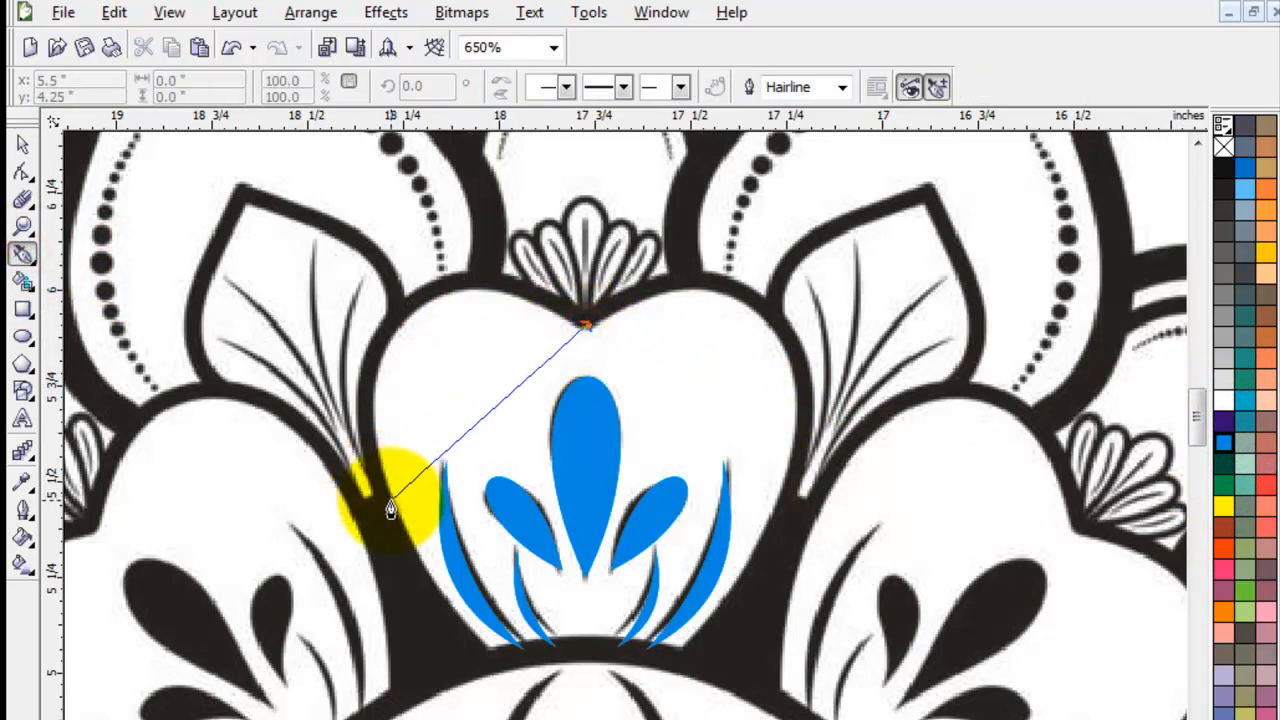
{"action": "left_click", "coordinate": [392, 498]}
{"action": "left_click", "coordinate": [498, 679]}
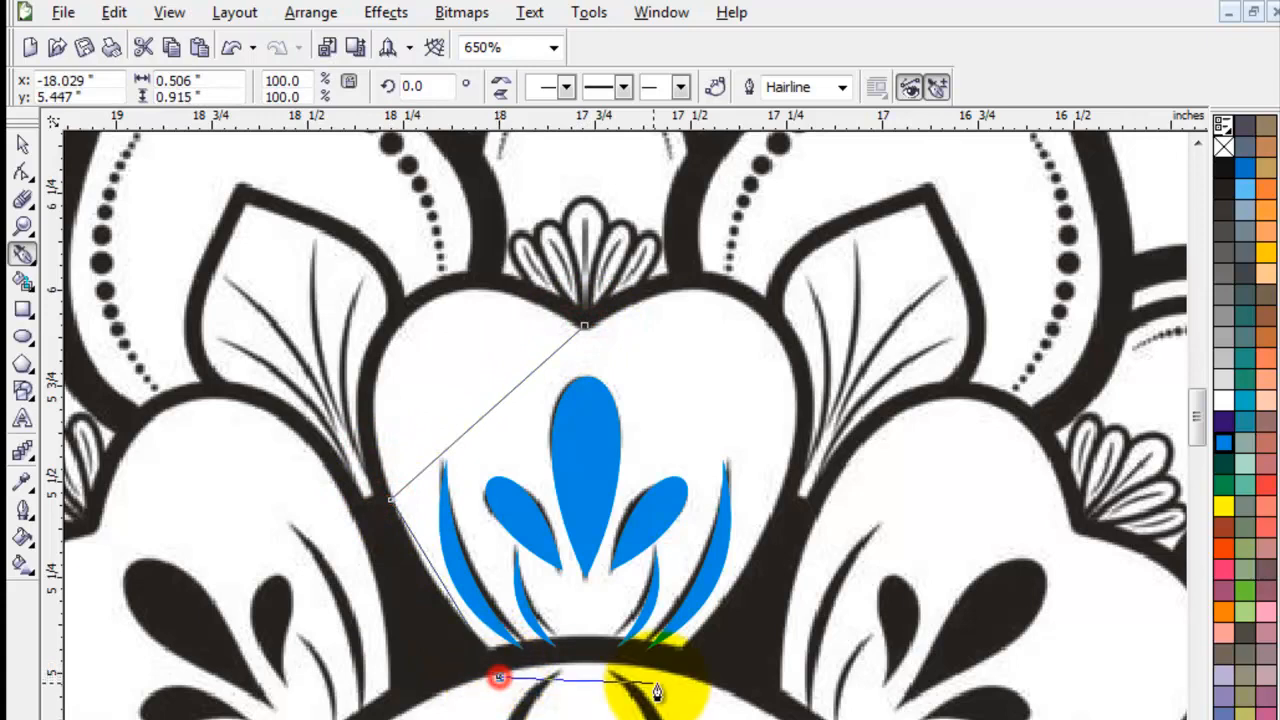
{"action": "left_click", "coordinate": [676, 686]}
{"action": "left_click", "coordinate": [784, 488]}
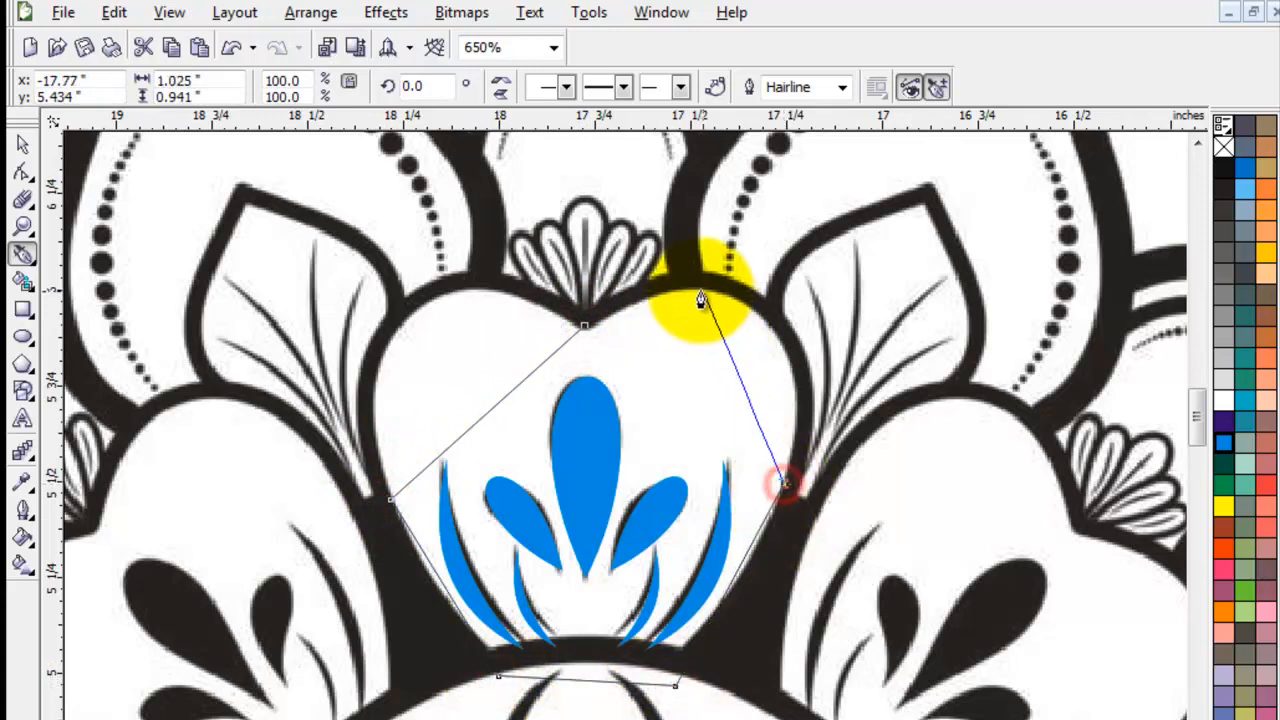
{"action": "left_click", "coordinate": [587, 325]}
Convert the heart outline's segments to curves and shape them along both lobes and lower sides of the petal
{"action": "left_click", "coordinate": [20, 175]}
{"action": "left_click_drag", "start_coordinate": [241, 240], "coordinate": [876, 706]}
{"action": "left_click", "coordinate": [310, 88]}
{"action": "left_click_drag", "start_coordinate": [503, 395], "coordinate": [410, 319]}
{"action": "left_click_drag", "start_coordinate": [600, 283], "coordinate": [542, 378]}
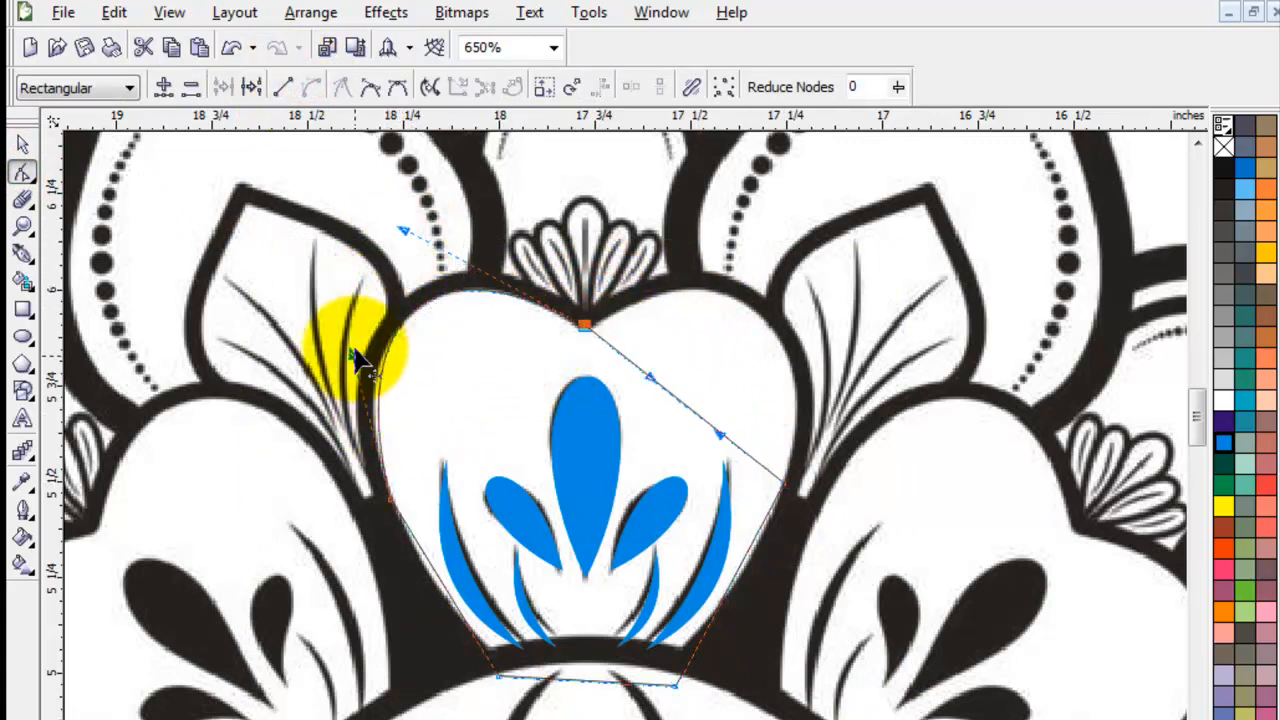
{"action": "left_click_drag", "start_coordinate": [351, 355], "coordinate": [346, 357]}
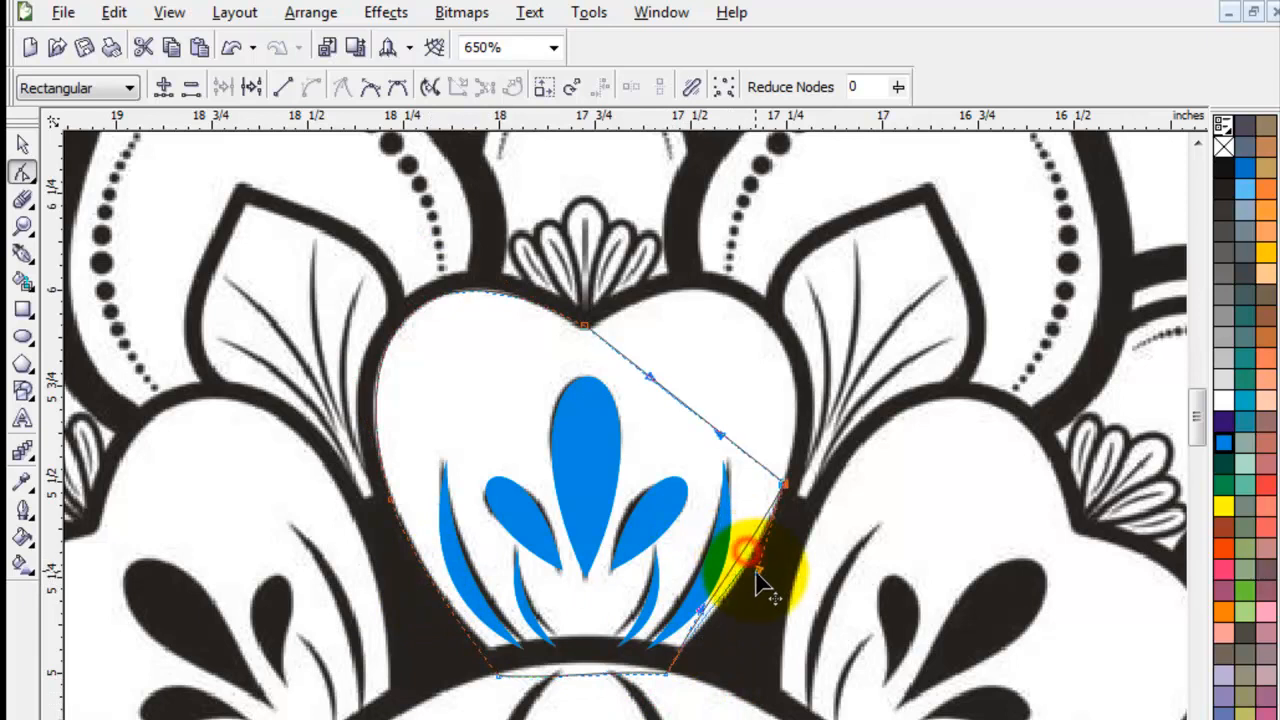
{"action": "left_click_drag", "start_coordinate": [757, 580], "coordinate": [703, 620]}
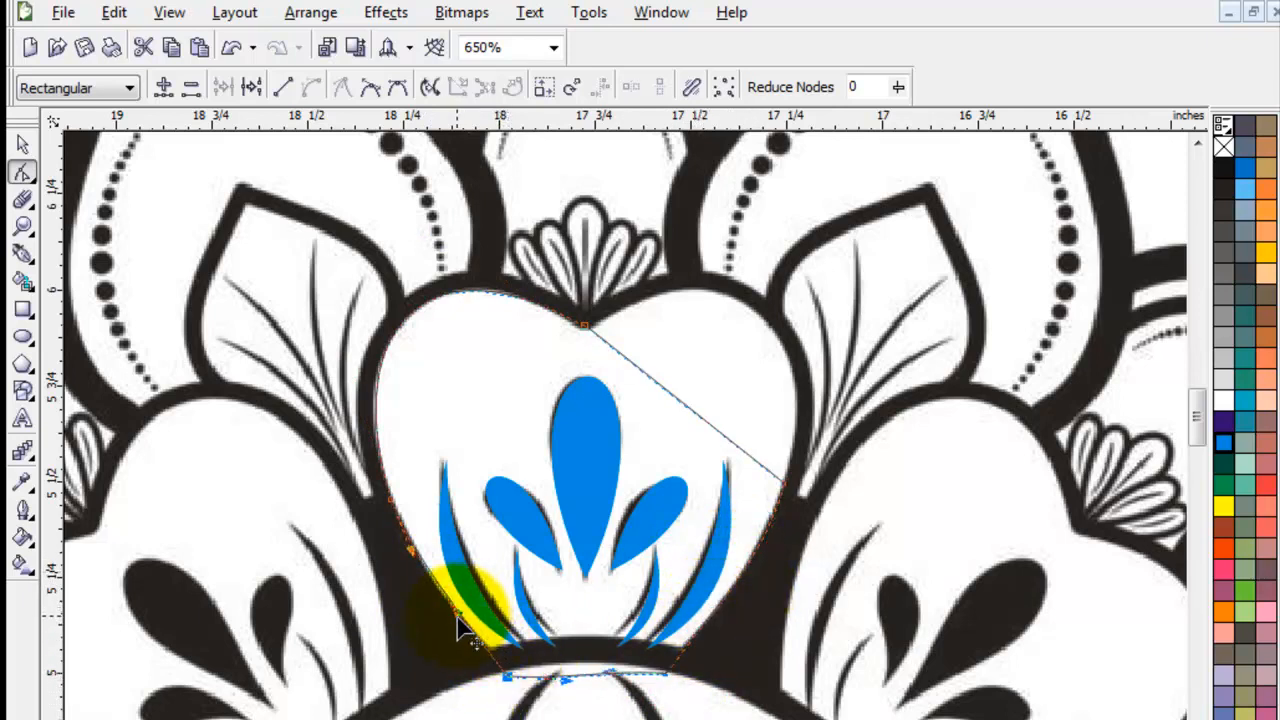
{"action": "left_click_drag", "start_coordinate": [704, 420], "coordinate": [765, 520]}
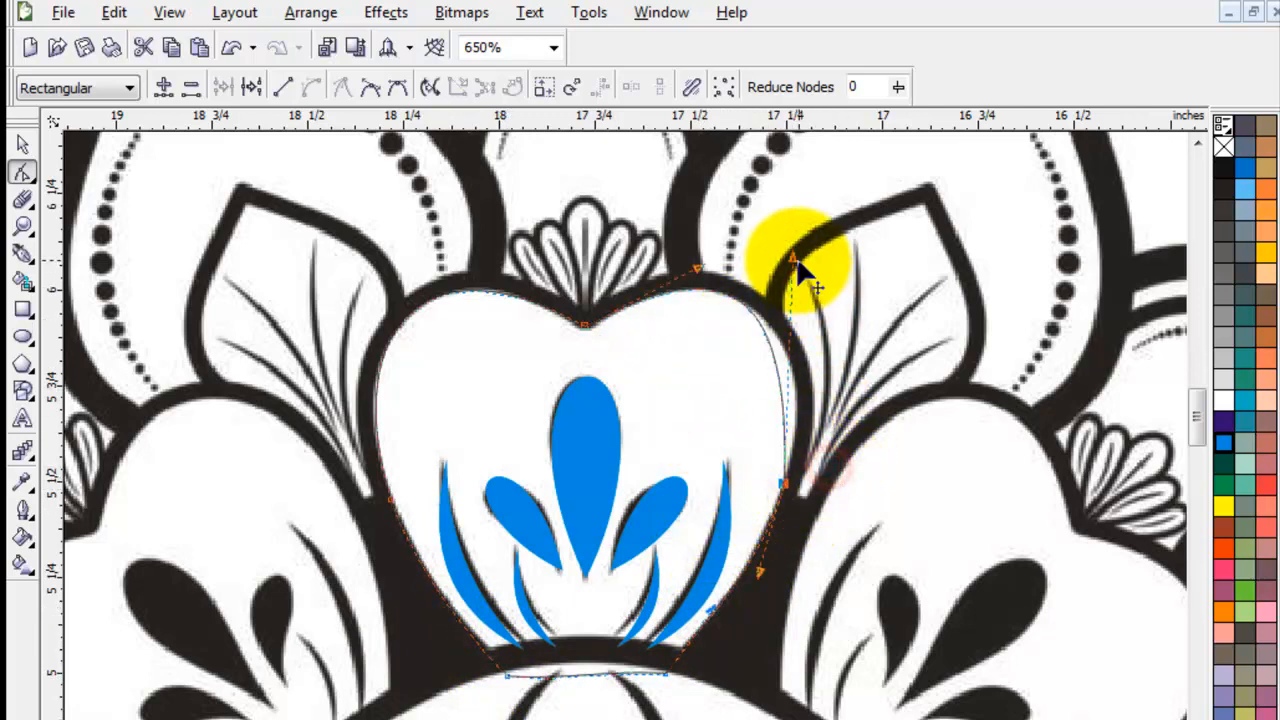
{"action": "left_click_drag", "start_coordinate": [791, 259], "coordinate": [812, 290]}
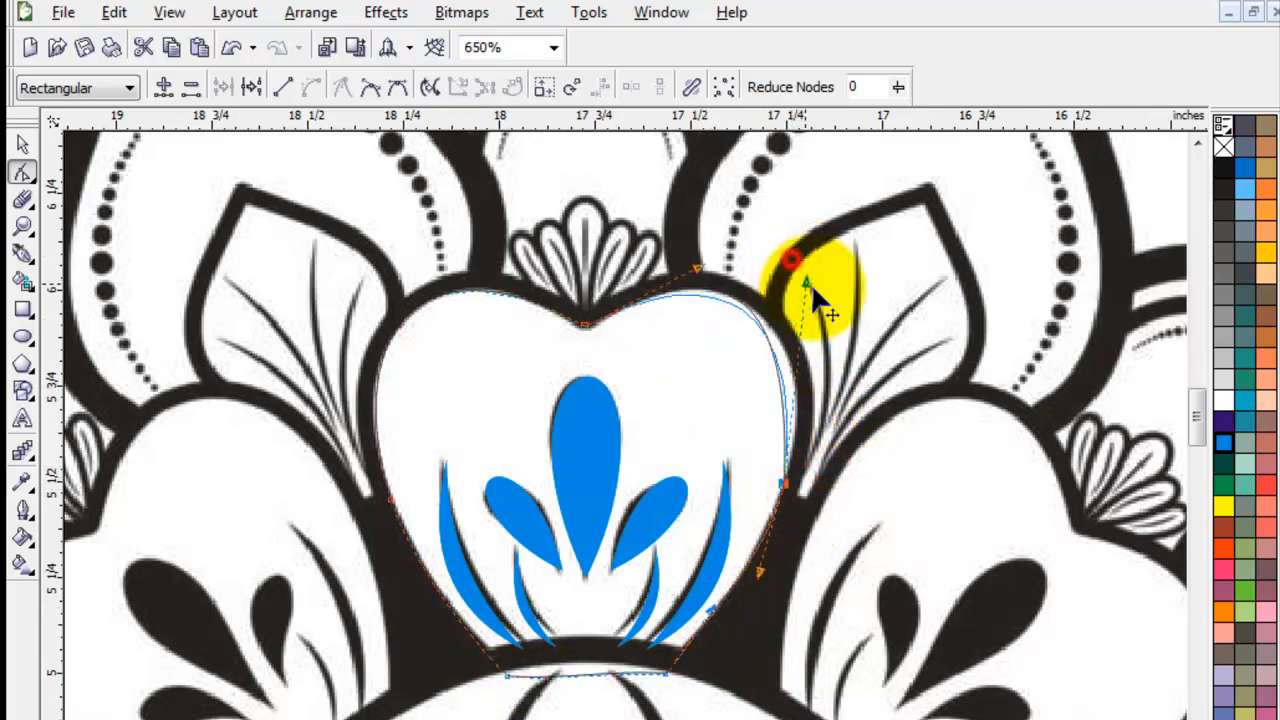
Add a 110.3% copy of the heart outline around the original and move the whole petal off the mandala, near the traced medallion
{"action": "left_click", "coordinate": [23, 143]}
{"action": "left_click_drag", "start_coordinate": [802, 281], "coordinate": [823, 257]}
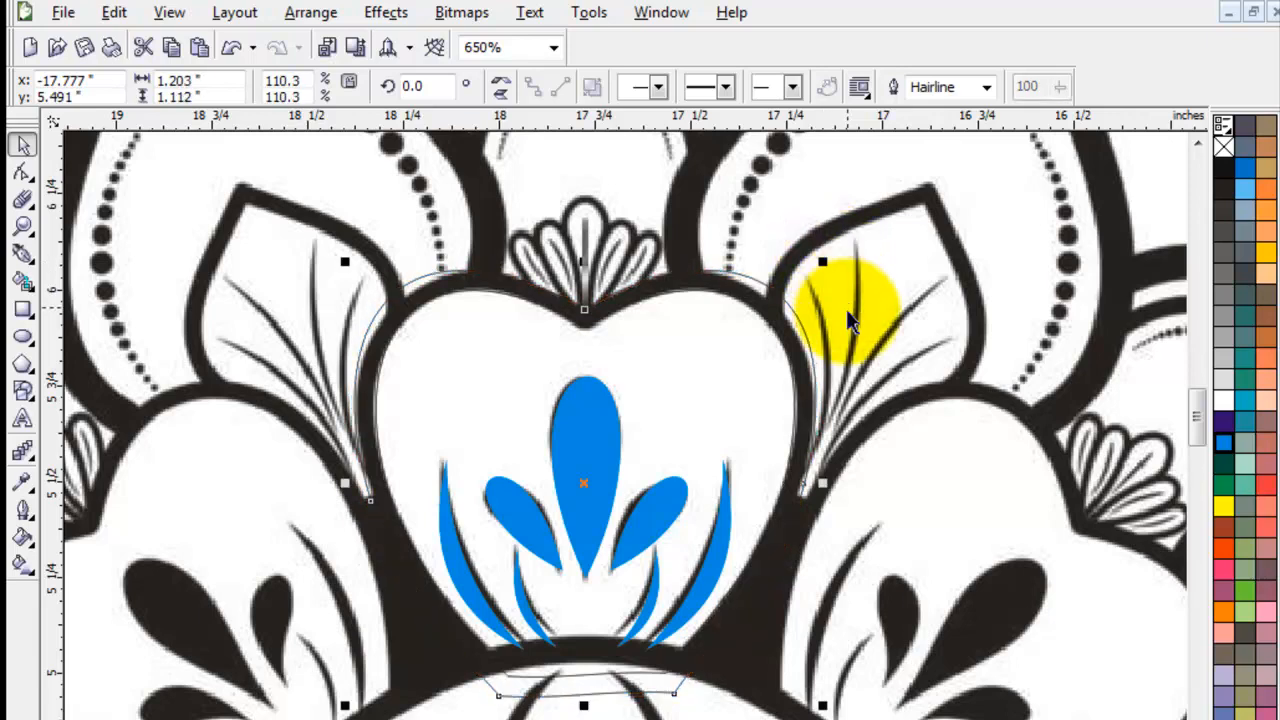
{"action": "left_click_drag", "start_coordinate": [929, 171], "coordinate": [300, 705]}
{"action": "scroll", "coordinate": [300, 706], "scroll_direction": "down", "scroll_amount": 1}
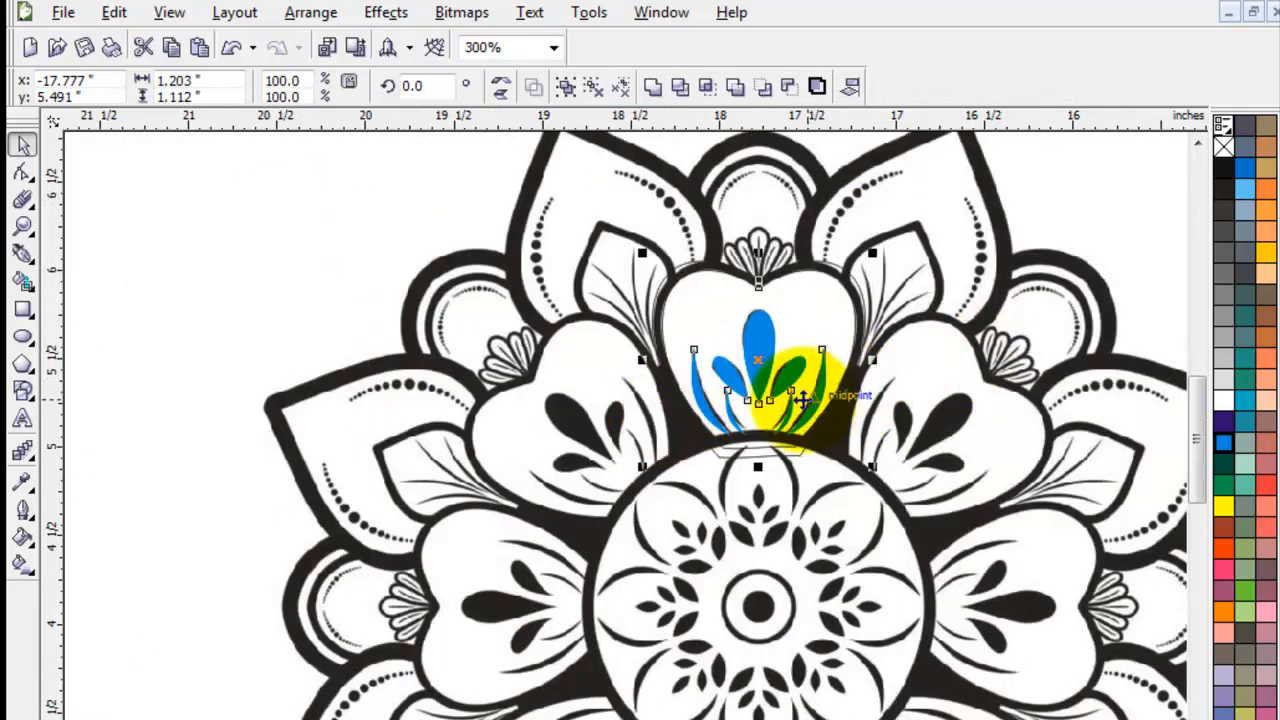
{"action": "key", "text": "alt+Right"}
{"action": "key", "text": "alt+Right"}
{"action": "key", "text": "alt+Right"}
{"action": "key", "text": "alt+Right"}
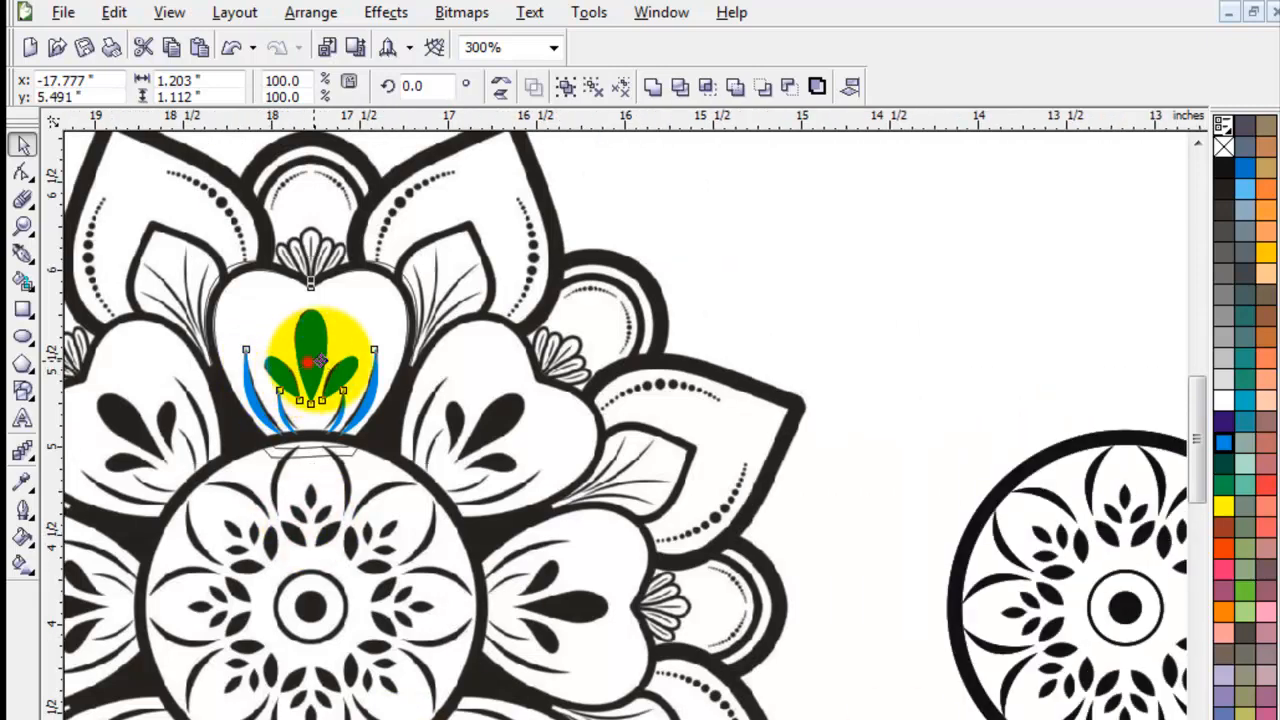
{"action": "left_click_drag", "start_coordinate": [311, 361], "coordinate": [934, 311]}
{"action": "left_click", "coordinate": [1083, 322]}
Group the heart petal's outlines and inner shapes and position the group directly above the traced medallion
{"action": "key", "text": "z"}
{"action": "left_click_drag", "start_coordinate": [785, 217], "coordinate": [1115, 496]}
{"action": "key", "text": "space"}
{"action": "left_click", "coordinate": [188, 291]}
{"action": "scroll", "coordinate": [617, 466], "scroll_direction": "down", "scroll_amount": 2}
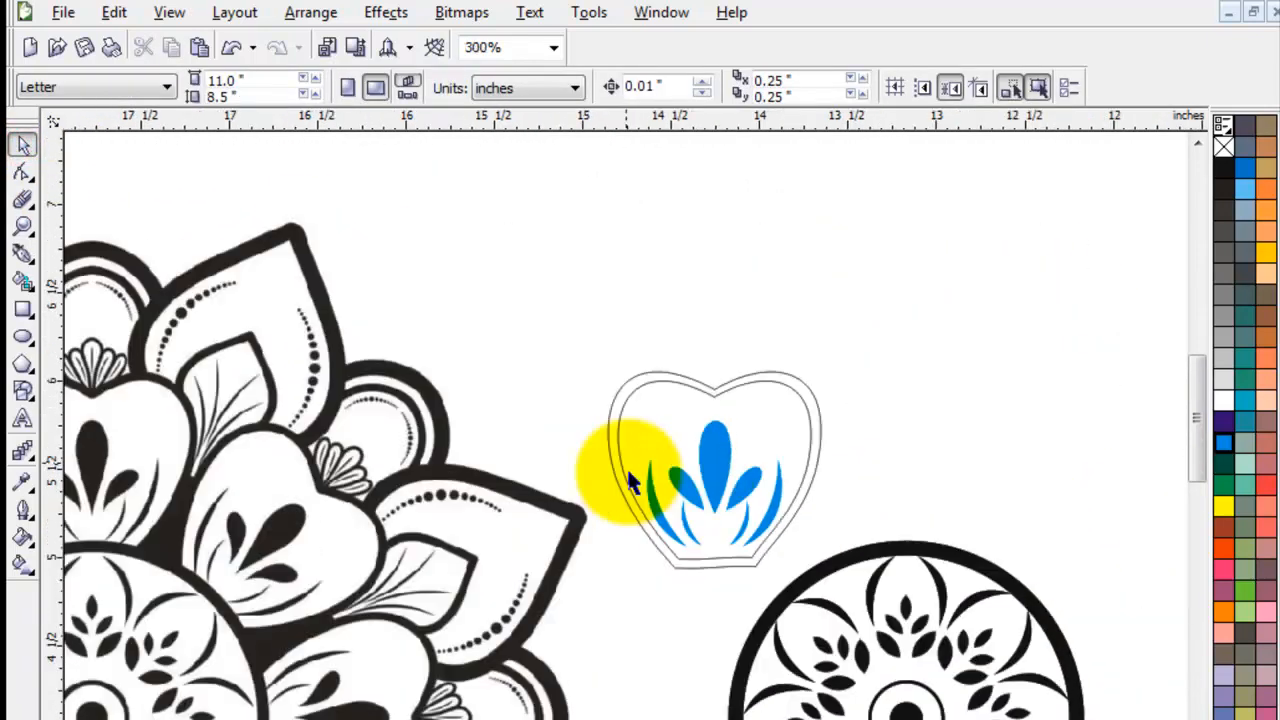
{"action": "left_click_drag", "start_coordinate": [594, 365], "coordinate": [767, 547]}
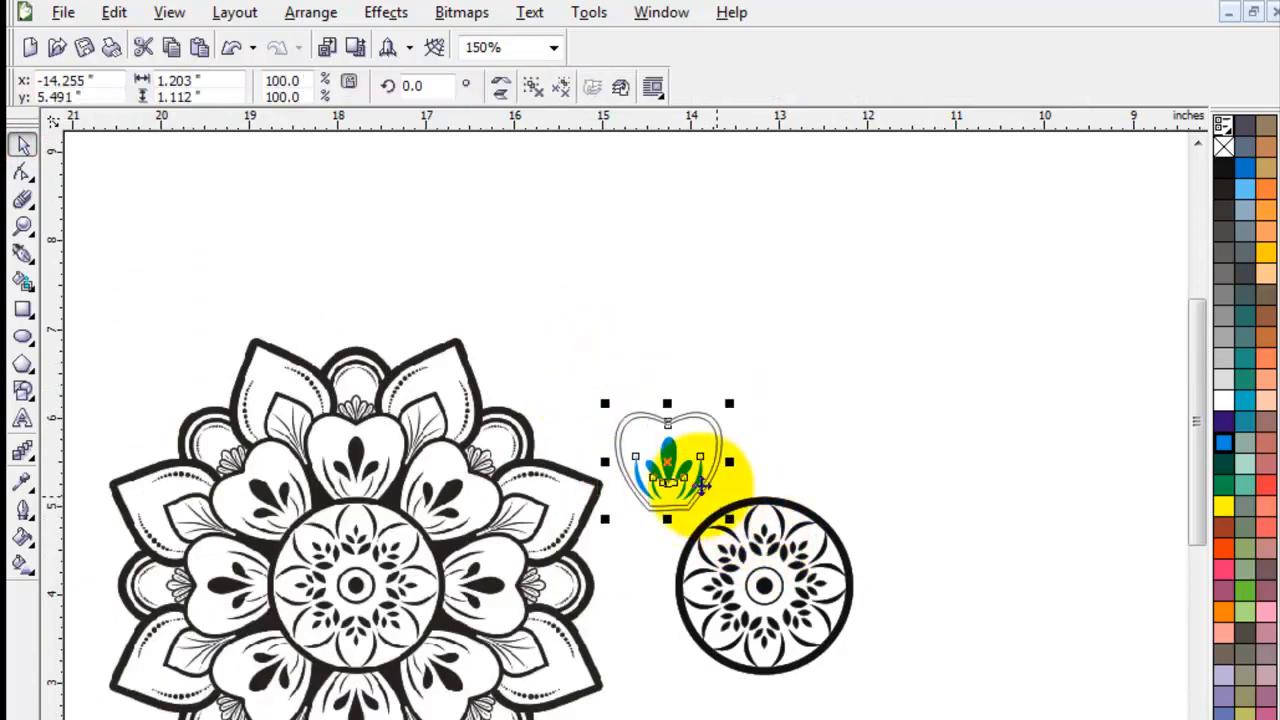
{"action": "left_click_drag", "start_coordinate": [700, 470], "coordinate": [777, 440]}
Align the heart petal group and the traced medallion on the same vertical centre line
{"action": "left_click", "coordinate": [915, 538]}
{"action": "left_click_drag", "start_coordinate": [897, 484], "coordinate": [614, 686]}
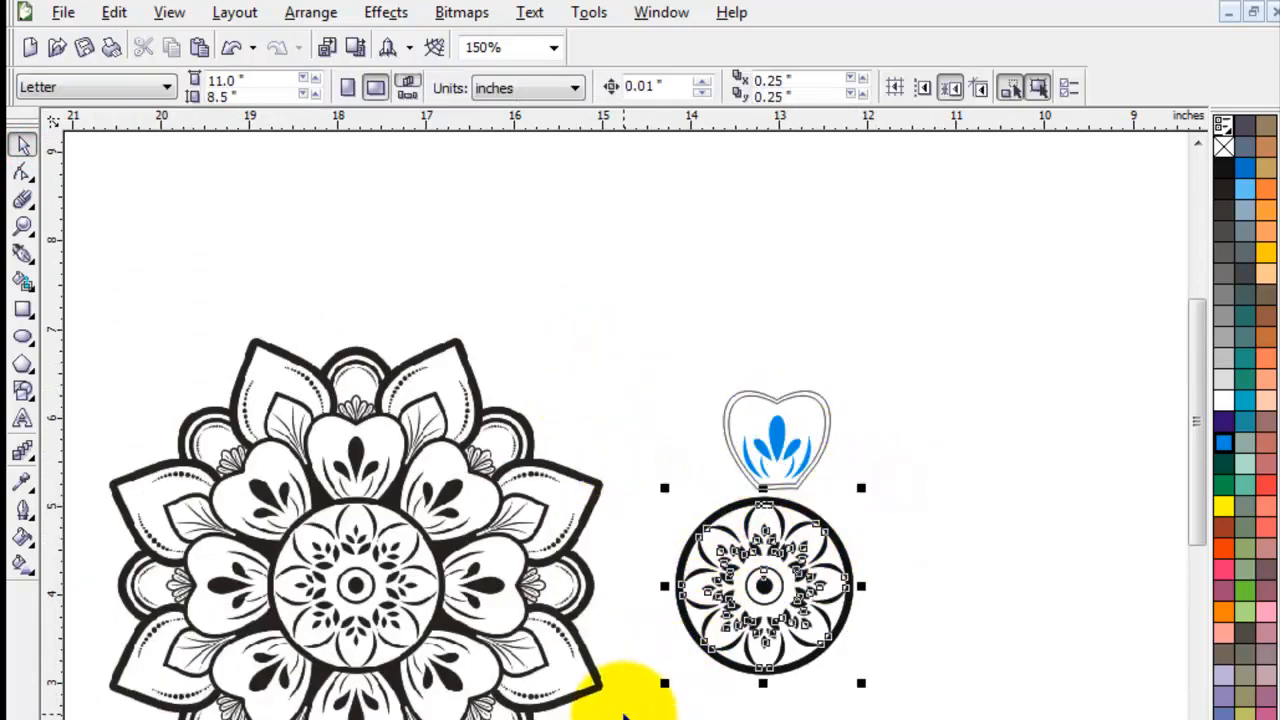
{"action": "left_click", "coordinate": [934, 520]}
{"action": "key", "text": "z"}
{"action": "left_click_drag", "start_coordinate": [920, 333], "coordinate": [657, 700]}
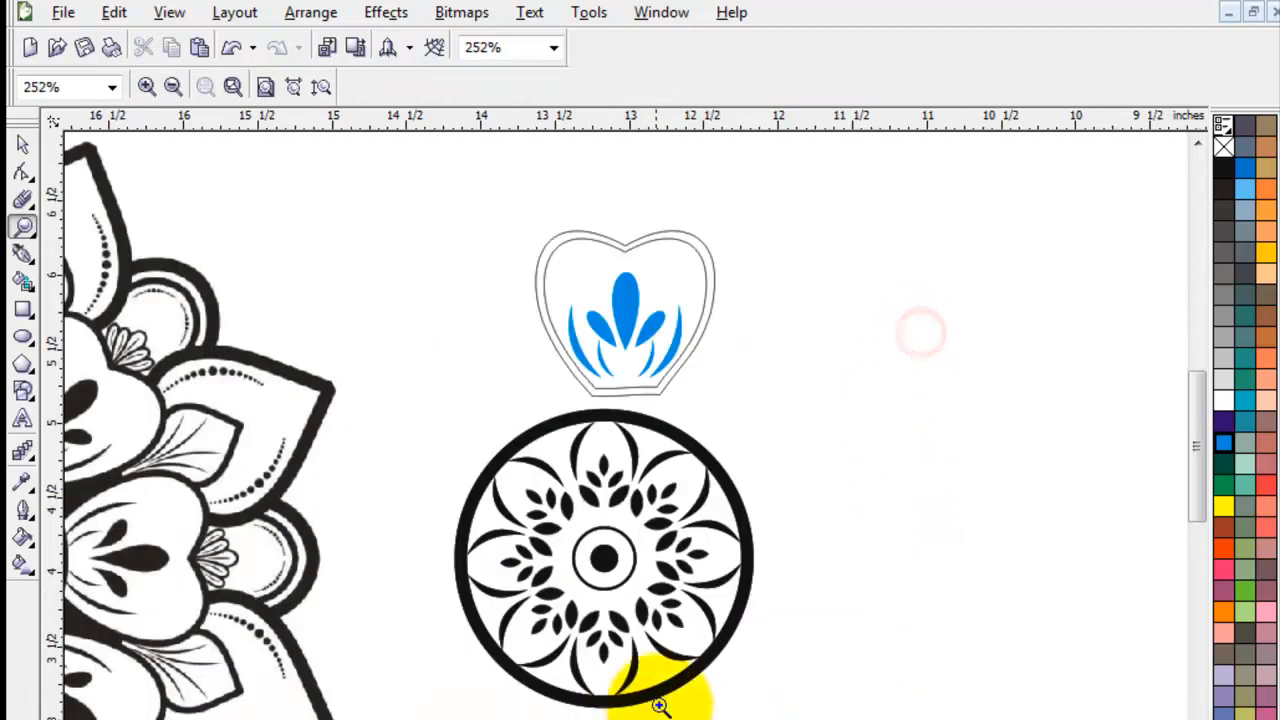
{"action": "left_click", "coordinate": [23, 145]}
{"action": "left_click", "coordinate": [648, 328]}
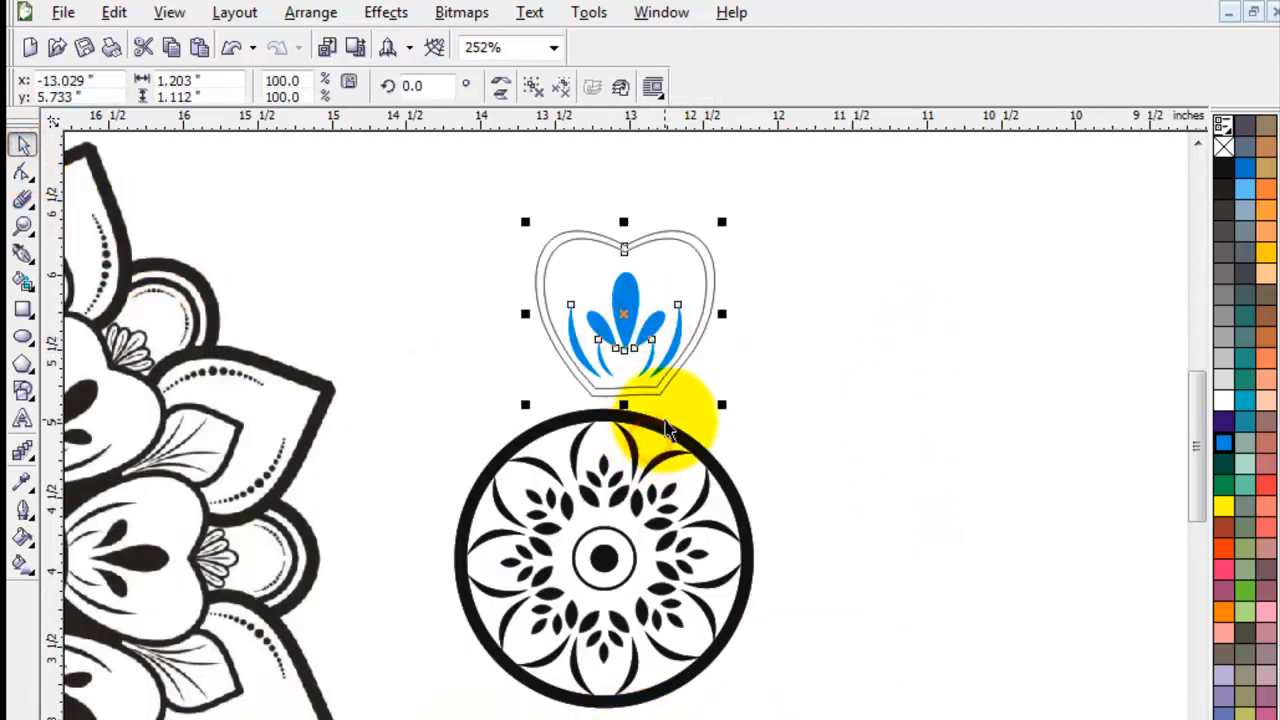
{"action": "left_click", "coordinate": [665, 427], "text": "shift"}
{"action": "key", "text": "c"}
{"action": "left_click", "coordinate": [780, 412]}
Nudge the heart petal group down about 0.24 in so its flat base overlaps the medallion's outer ring
{"action": "left_click", "coordinate": [601, 295]}
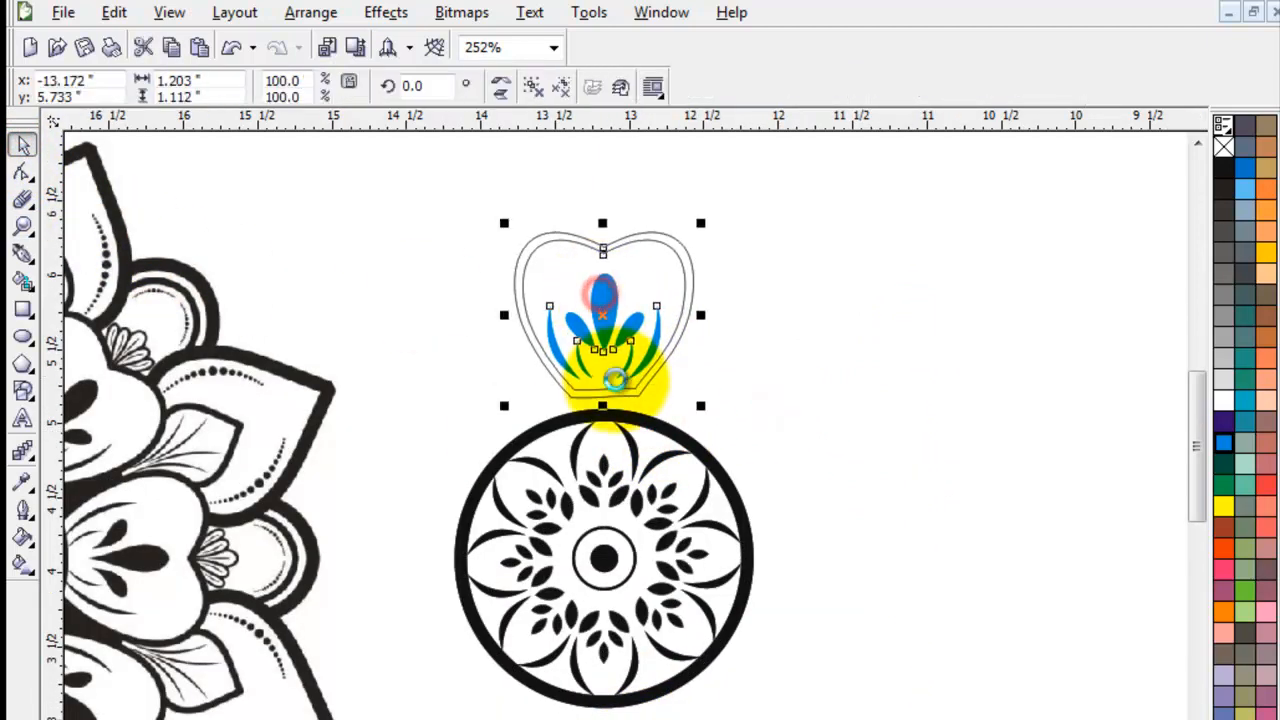
{"action": "key", "text": "Down"}
{"action": "key", "text": "Down"}
{"action": "key", "text": "Down"}
{"action": "key", "text": "Down"}
{"action": "key", "text": "Down"}
{"action": "key", "text": "Down"}
{"action": "key", "text": "Down"}
{"action": "key", "text": "Down"}
{"action": "key", "text": "Down"}
{"action": "key", "text": "Down"}
{"action": "key", "text": "Down"}
{"action": "key", "text": "Down"}
{"action": "key", "text": "Down"}
{"action": "key", "text": "Up"}
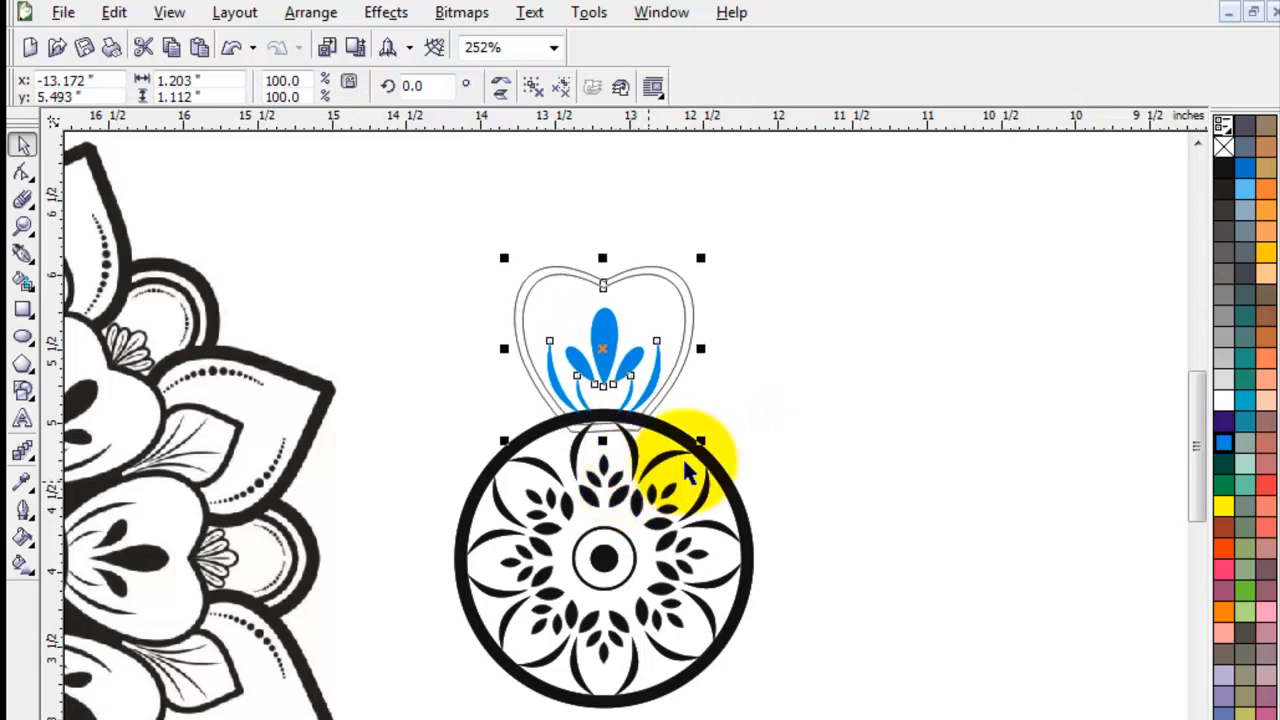
Fill the band between the petal's two heart outlines above the medallion ring with the Smart Fill tool
{"action": "left_click", "coordinate": [745, 410]}
{"action": "key", "text": "z"}
{"action": "left_click_drag", "start_coordinate": [451, 229], "coordinate": [755, 445]}
{"action": "key", "text": "space"}
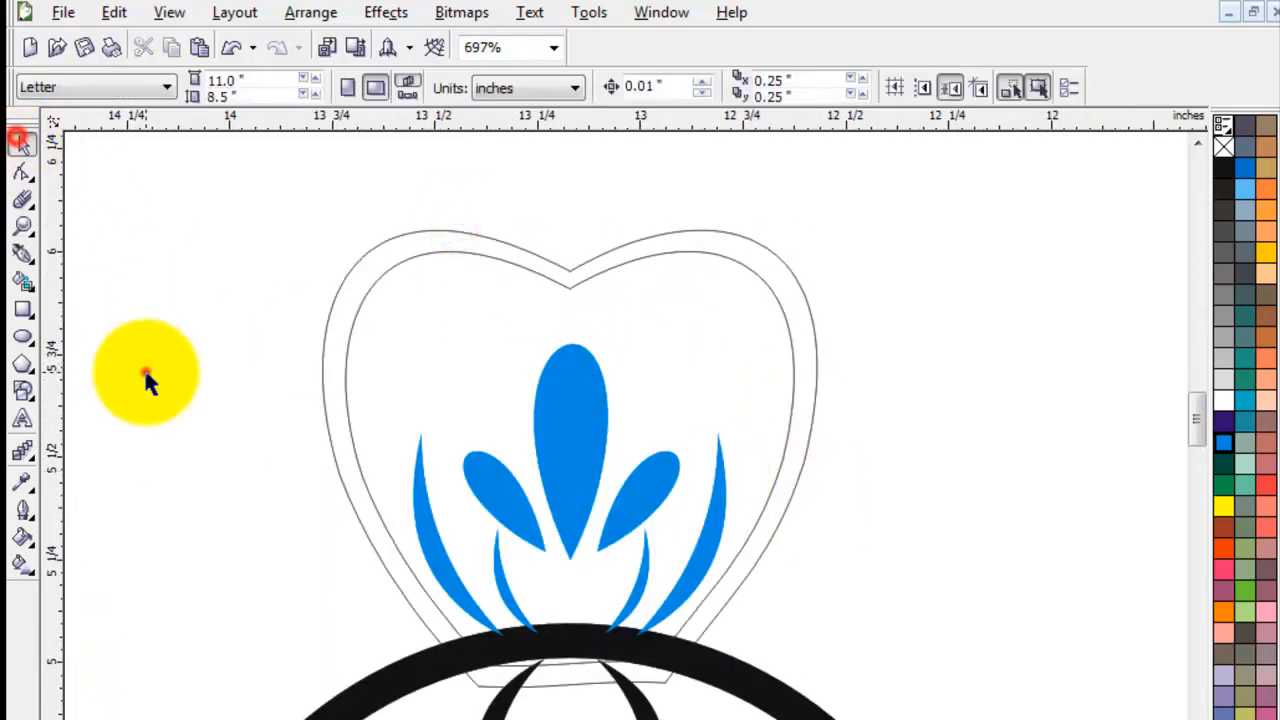
{"action": "left_click", "coordinate": [566, 423]}
{"action": "left_click", "coordinate": [63, 357]}
{"action": "left_click", "coordinate": [23, 281]}
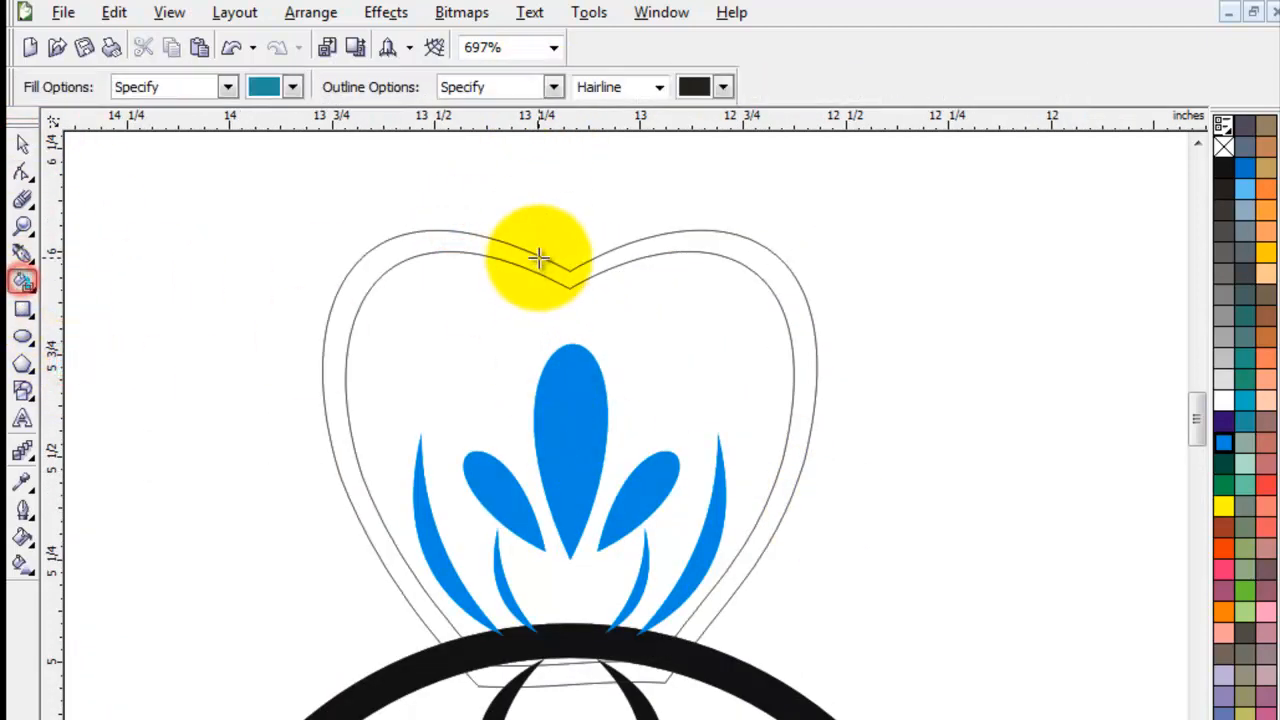
{"action": "left_click", "coordinate": [538, 259]}
Ungroup the petal and delete its two original heart outlines, keeping the filled band and inner shapes
{"action": "left_click", "coordinate": [23, 143]}
{"action": "left_click", "coordinate": [106, 360]}
{"action": "left_click_drag", "start_coordinate": [428, 330], "coordinate": [602, 316]}
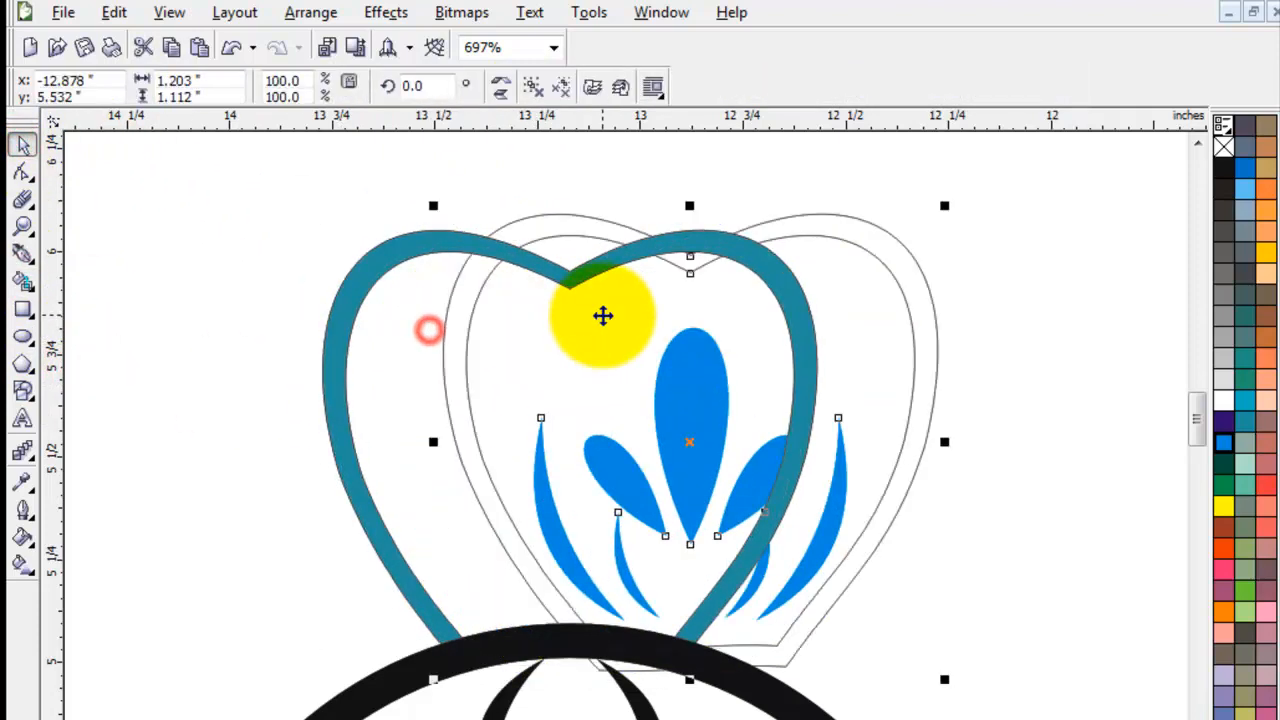
{"action": "key", "text": "ctrl+z"}
{"action": "left_click", "coordinate": [534, 87]}
{"action": "left_click", "coordinate": [900, 323]}
{"action": "left_click_drag", "start_coordinate": [723, 314], "coordinate": [850, 312]}
{"action": "key", "text": "Delete"}
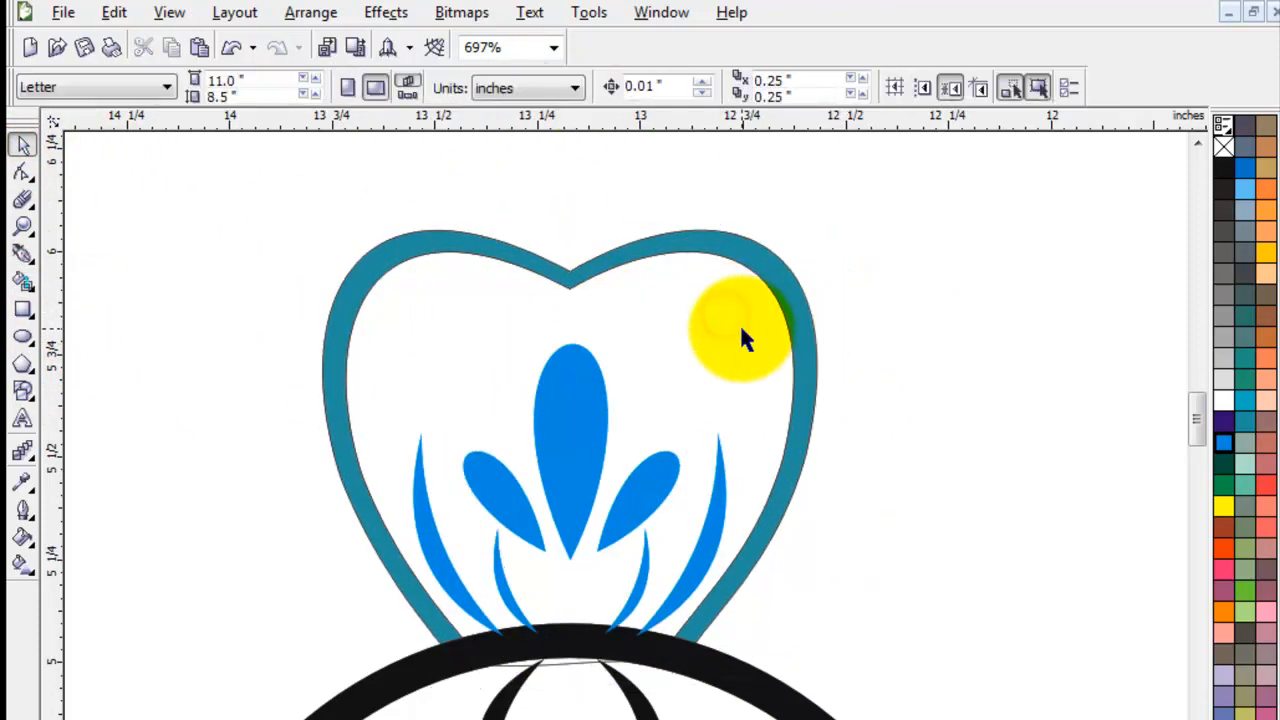
{"action": "left_click", "coordinate": [741, 338]}
{"action": "left_click", "coordinate": [1024, 347]}
Weld the heart band with its teardrops and crescents into one shape and fill it black
{"action": "left_click", "coordinate": [913, 186]}
{"action": "left_click_drag", "start_coordinate": [666, 369], "coordinate": [357, 663]}
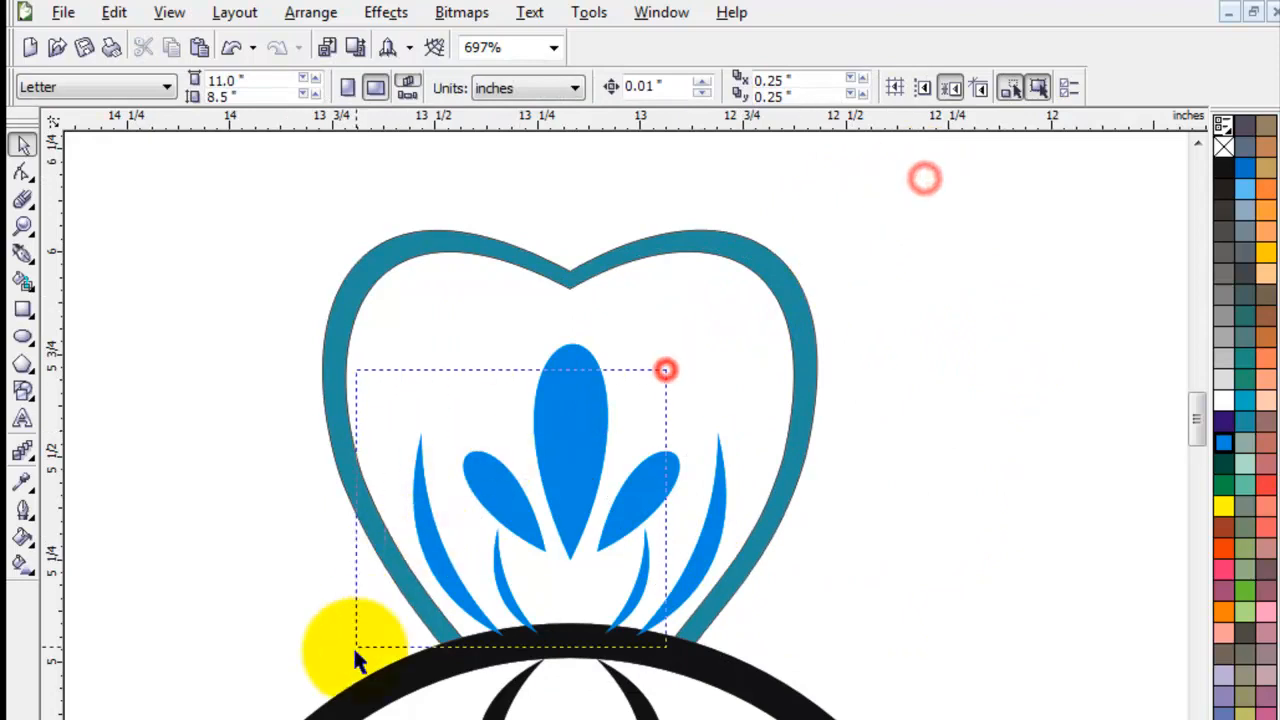
{"action": "left_click_drag", "start_coordinate": [246, 169], "coordinate": [900, 638]}
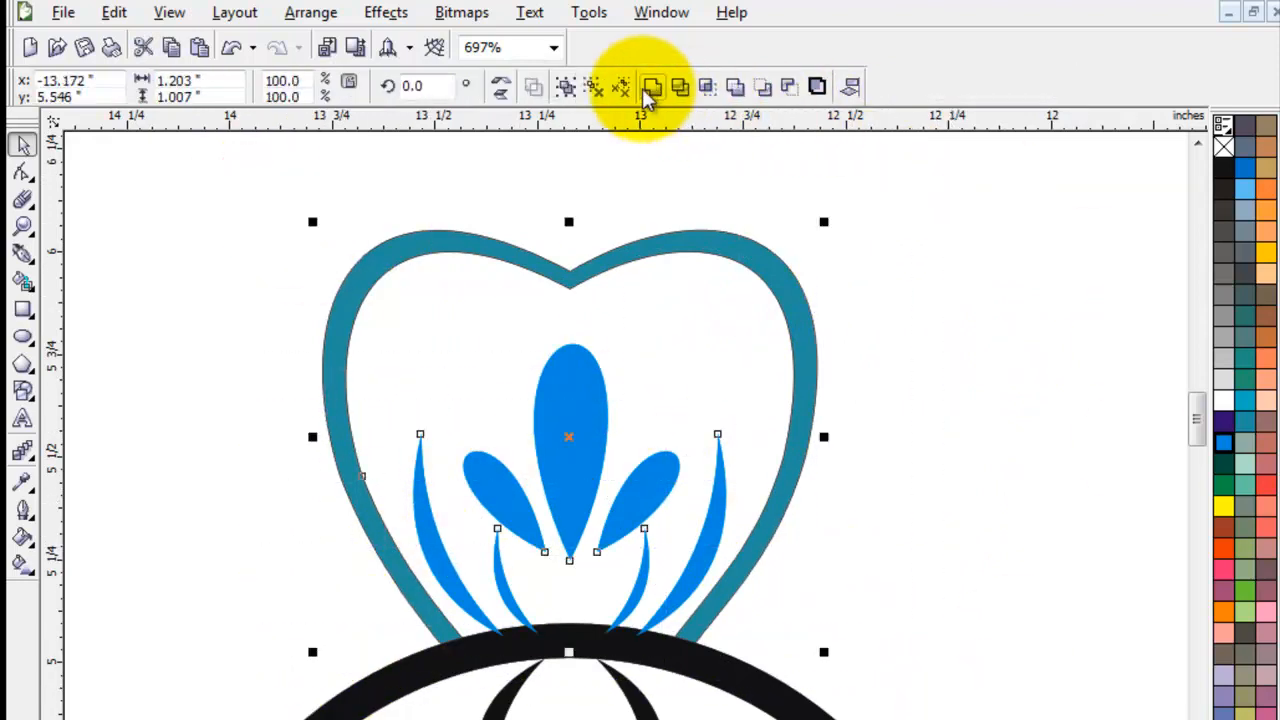
{"action": "left_click", "coordinate": [650, 86]}
{"action": "left_click", "coordinate": [1224, 170]}
{"action": "left_click", "coordinate": [1014, 426]}
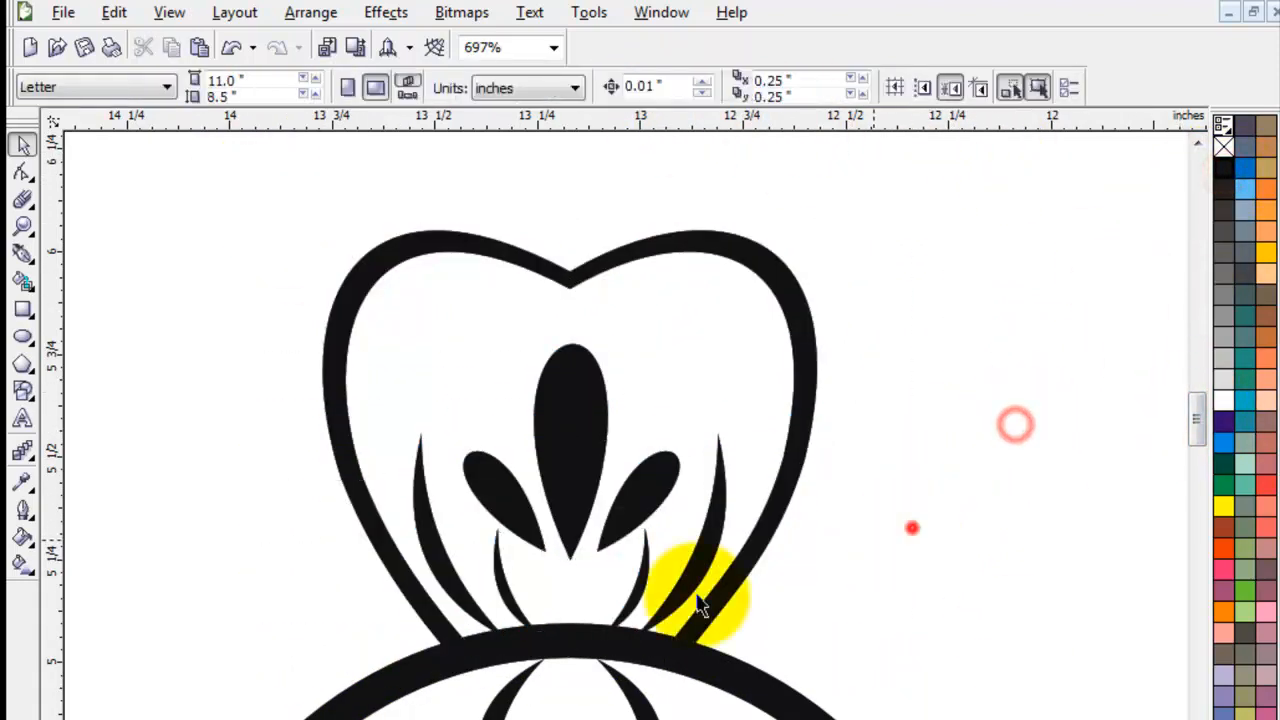
Mirror a copy of the heart petal vertically onto the opposite side of the medallion
{"action": "scroll", "coordinate": [640, 455], "scroll_direction": "down", "scroll_amount": 5}
{"action": "key", "text": "z"}
{"action": "left_click_drag", "start_coordinate": [512, 391], "coordinate": [713, 643]}
{"action": "left_click", "coordinate": [22, 143]}
{"action": "left_click", "coordinate": [585, 262]}
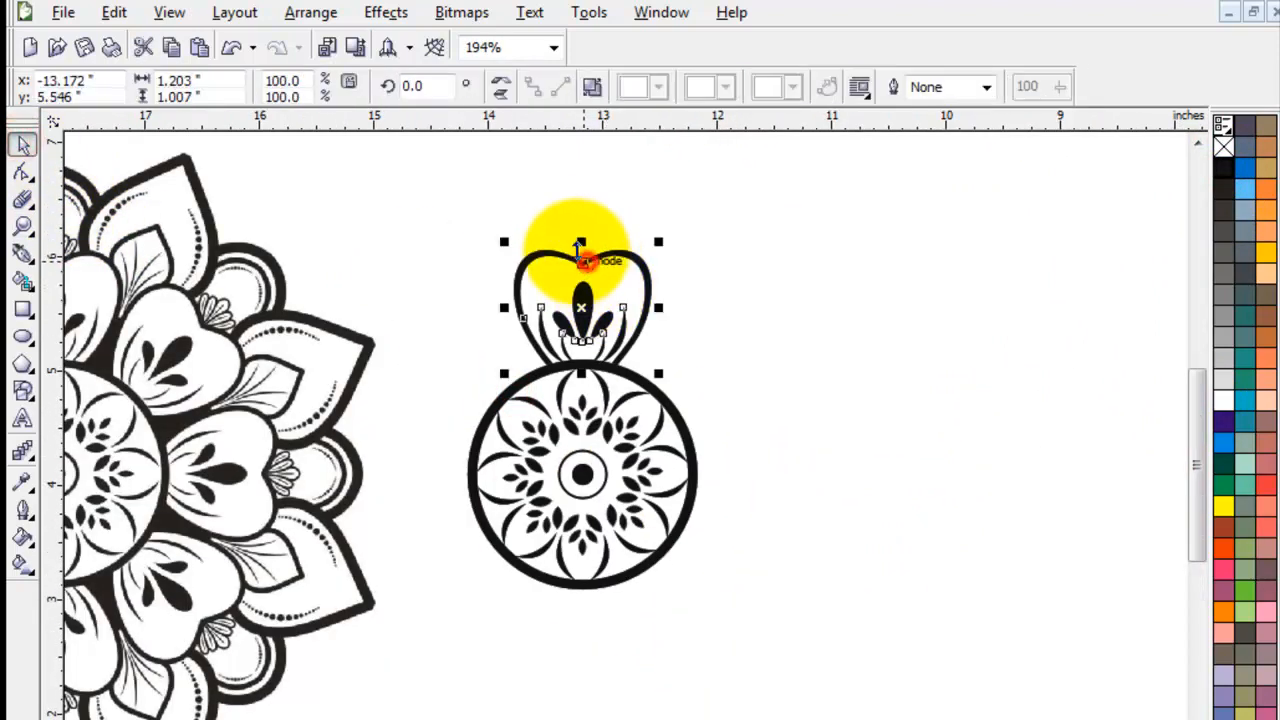
{"action": "left_click_drag", "start_coordinate": [582, 240], "coordinate": [605, 690]}
{"action": "left_click", "coordinate": [709, 652]}
Rotate copies of the two opposite petals around the medallion's centre to make an evenly spaced ring of eight
{"action": "key", "text": "z"}
{"action": "left_click", "coordinate": [22, 142]}
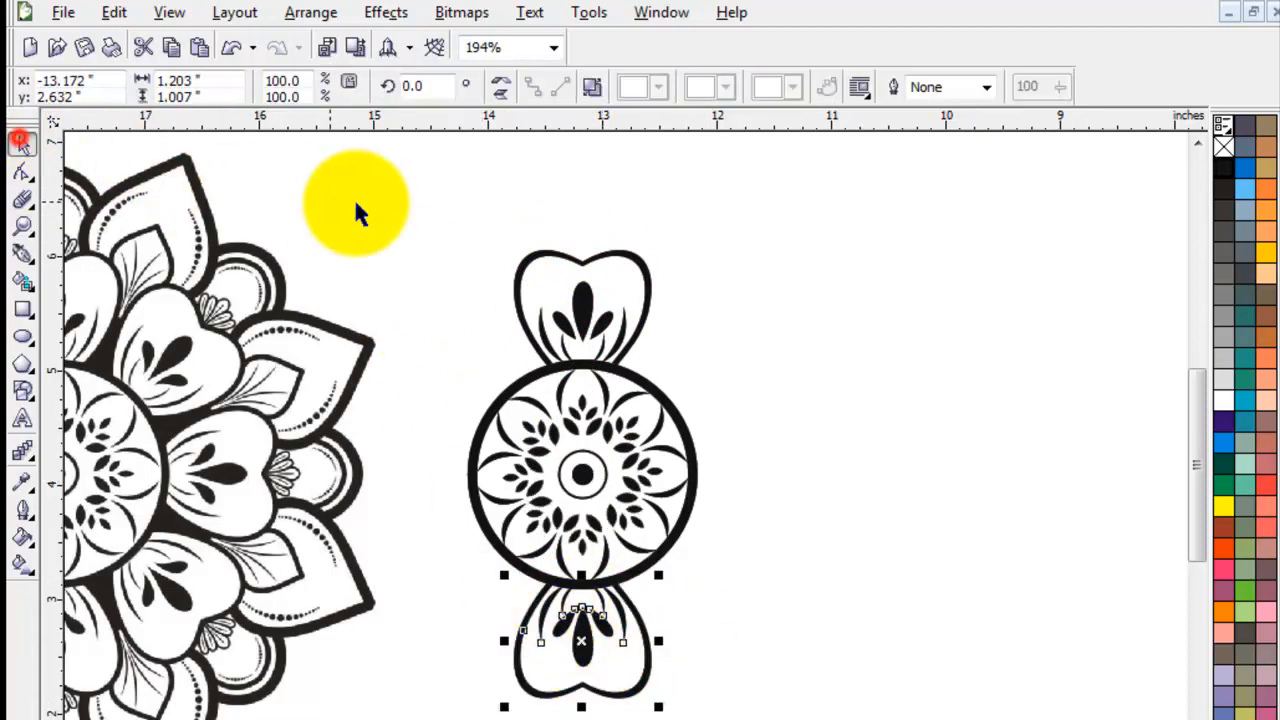
{"action": "left_click", "coordinate": [411, 212]}
{"action": "left_click", "coordinate": [598, 277]}
{"action": "left_click", "coordinate": [583, 628], "text": "shift"}
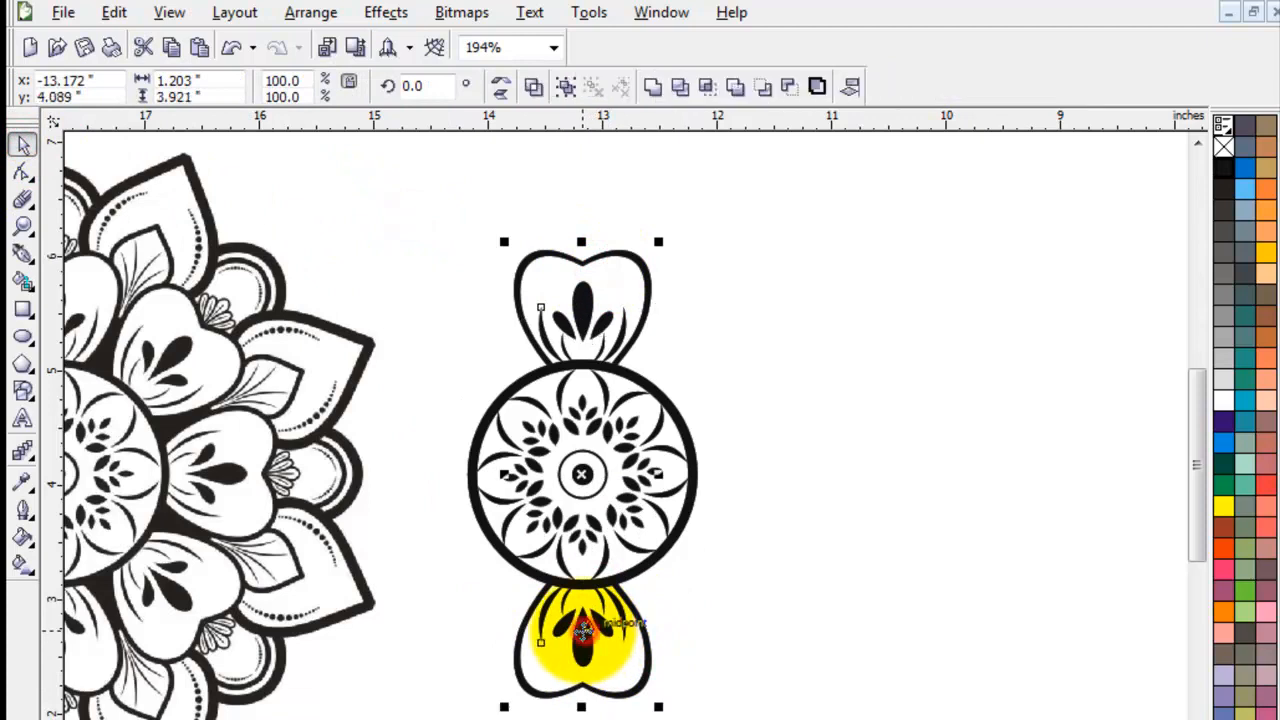
{"action": "left_click", "coordinate": [578, 471]}
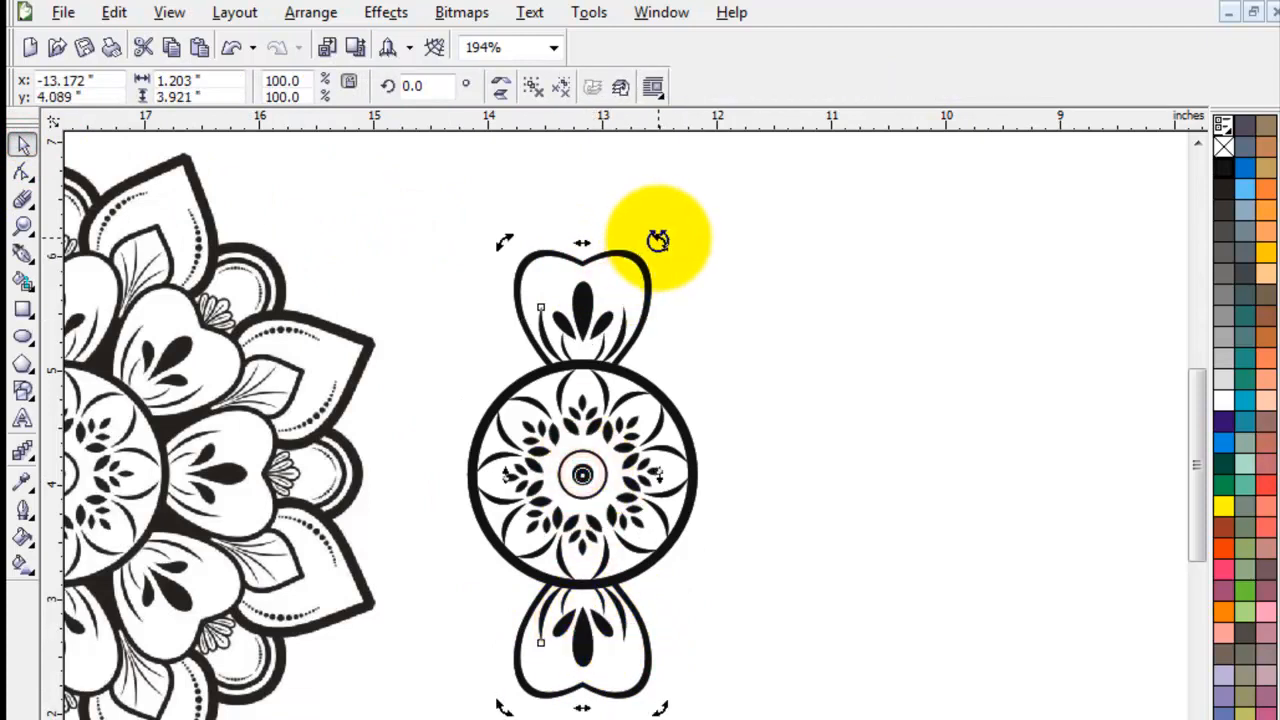
{"action": "left_click_drag", "start_coordinate": [658, 241], "coordinate": [793, 383]}
{"action": "key", "text": "ctrl+r"}
{"action": "key", "text": "ctrl+r"}
{"action": "left_click", "coordinate": [863, 551]}
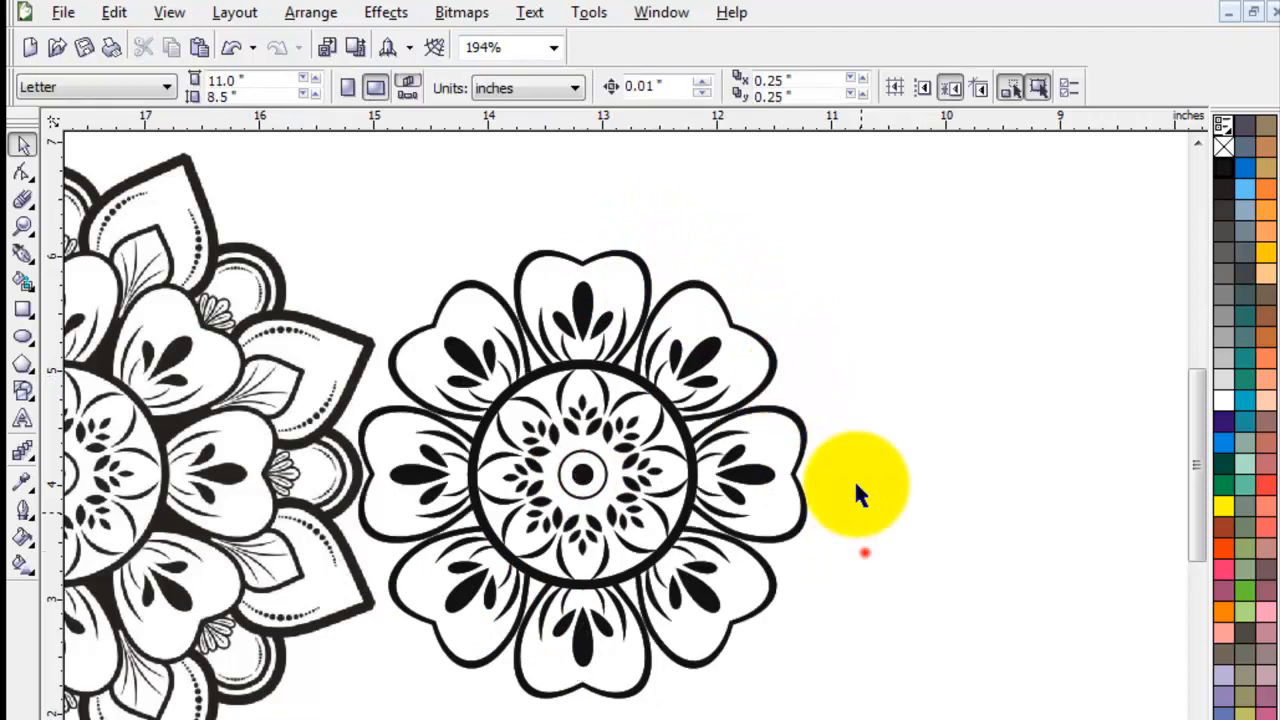
Move the complete traced flower further away from the original mandala to leave clear space between them
{"action": "left_click", "coordinate": [801, 719]}
{"action": "left_click", "coordinate": [801, 719]}
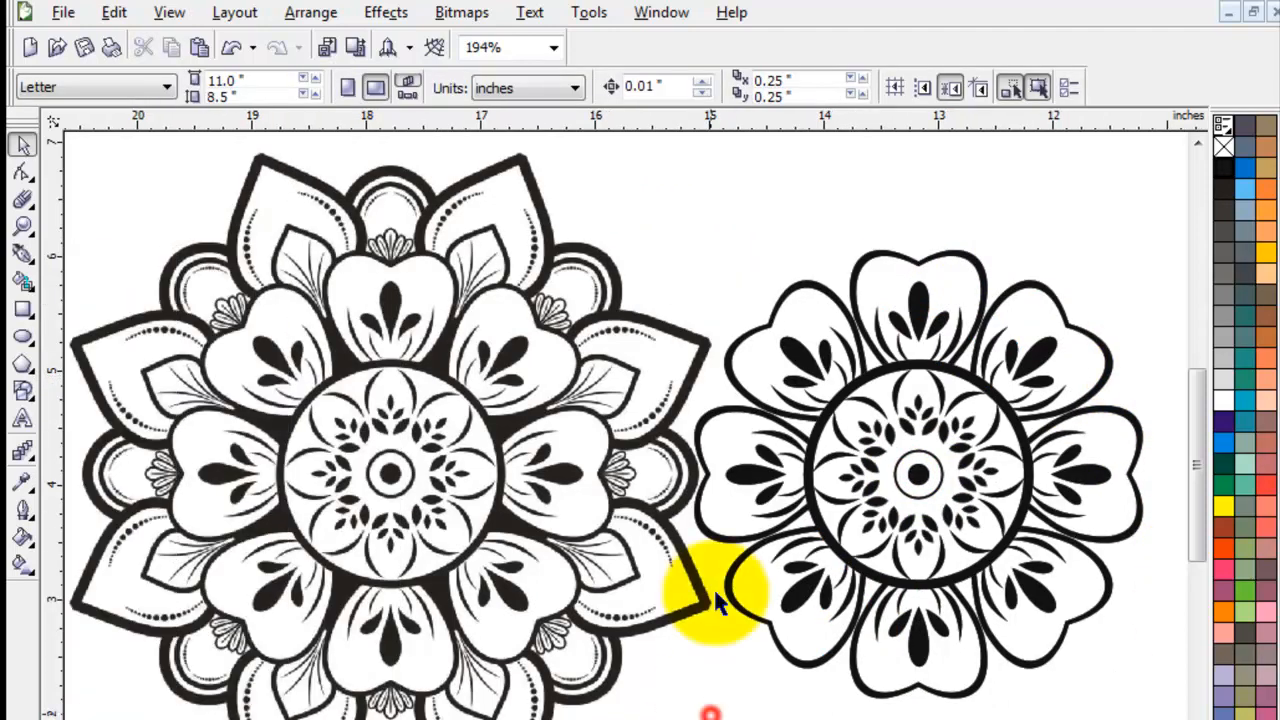
{"action": "left_click_drag", "start_coordinate": [654, 197], "coordinate": [1145, 719]}
{"action": "left_click", "coordinate": [803, 411]}
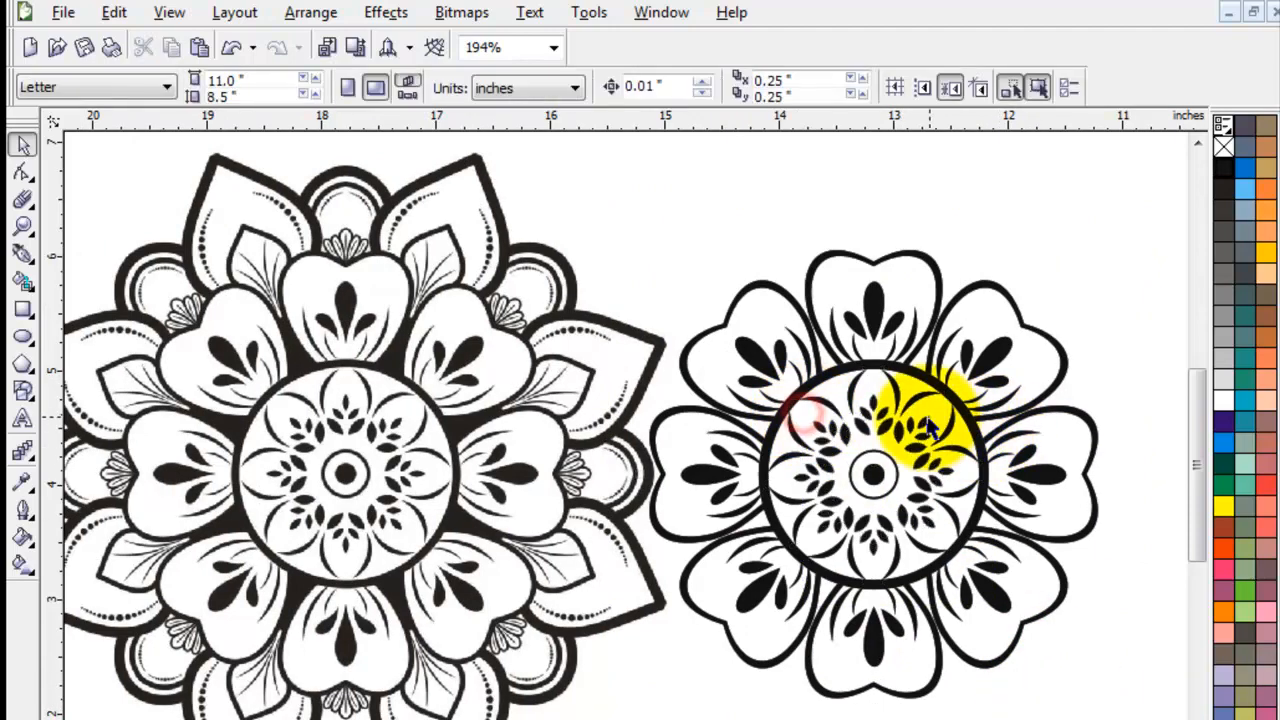
{"action": "left_click_drag", "start_coordinate": [928, 425], "coordinate": [1056, 425]}
{"action": "left_click", "coordinate": [778, 625]}
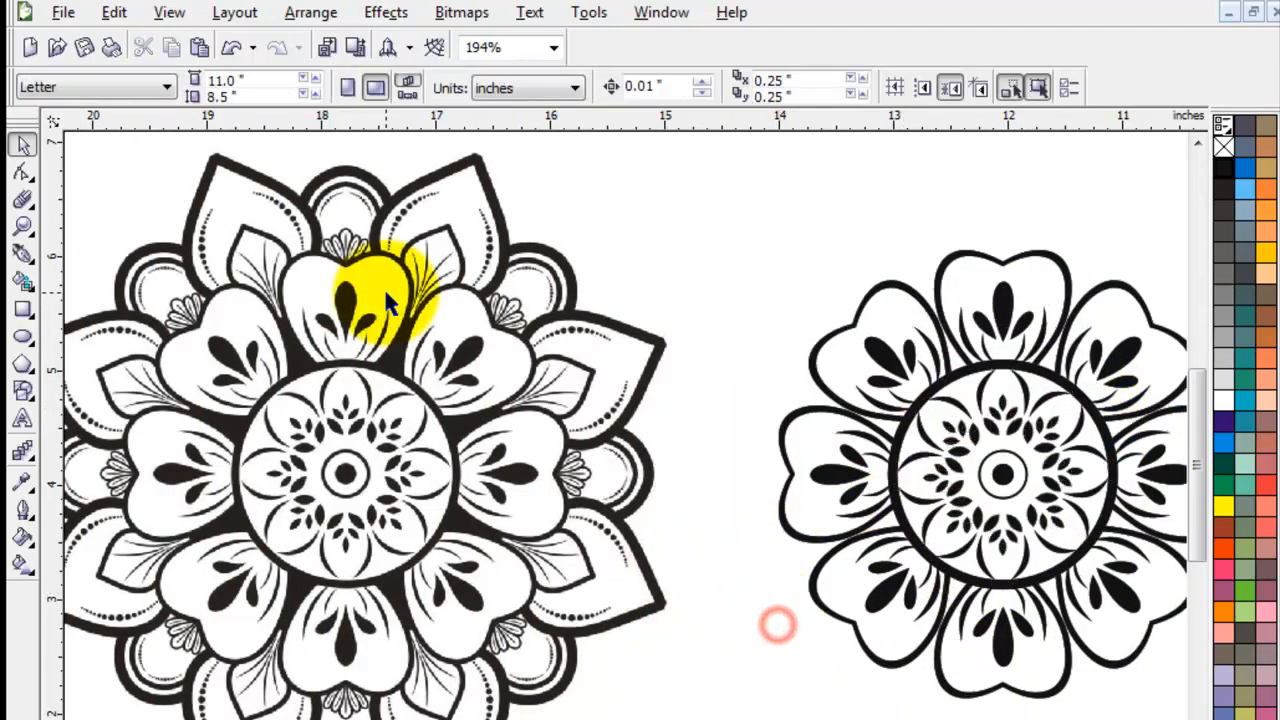
Draw a circle about 0.97 in wide over the mandala's upper central arch and line it up with the arch's top
{"action": "key", "text": "z"}
{"action": "left_click_drag", "start_coordinate": [183, 188], "coordinate": [452, 342]}
{"action": "left_click", "coordinate": [1197, 143]}
{"action": "left_click", "coordinate": [1197, 143]}
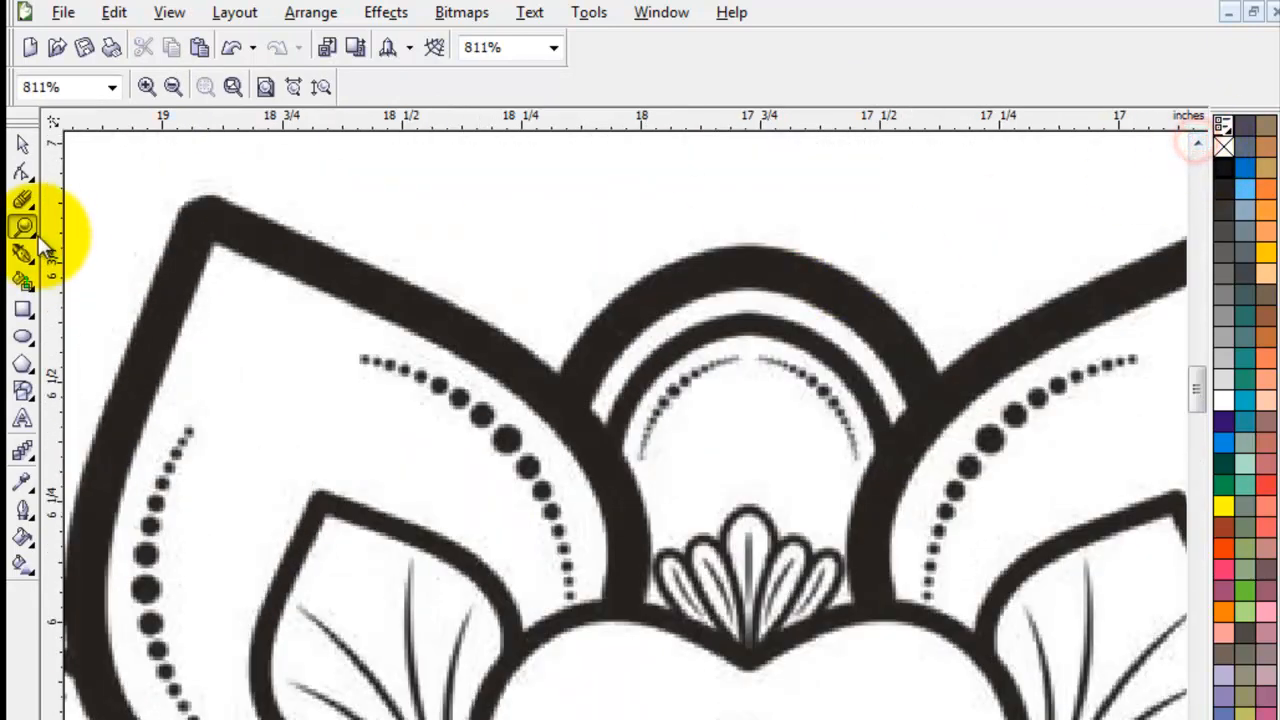
{"action": "left_click", "coordinate": [24, 337]}
{"action": "mouse_move", "coordinate": [472, 184]}
{"action": "left_mouse_down"}
{"action": "mouse_move", "coordinate": [803, 449]}
{"action": "mouse_move", "coordinate": [946, 591]}
{"action": "left_mouse_up"}
{"action": "left_click", "coordinate": [24, 143]}
{"action": "left_click_drag", "start_coordinate": [736, 226], "coordinate": [766, 287]}
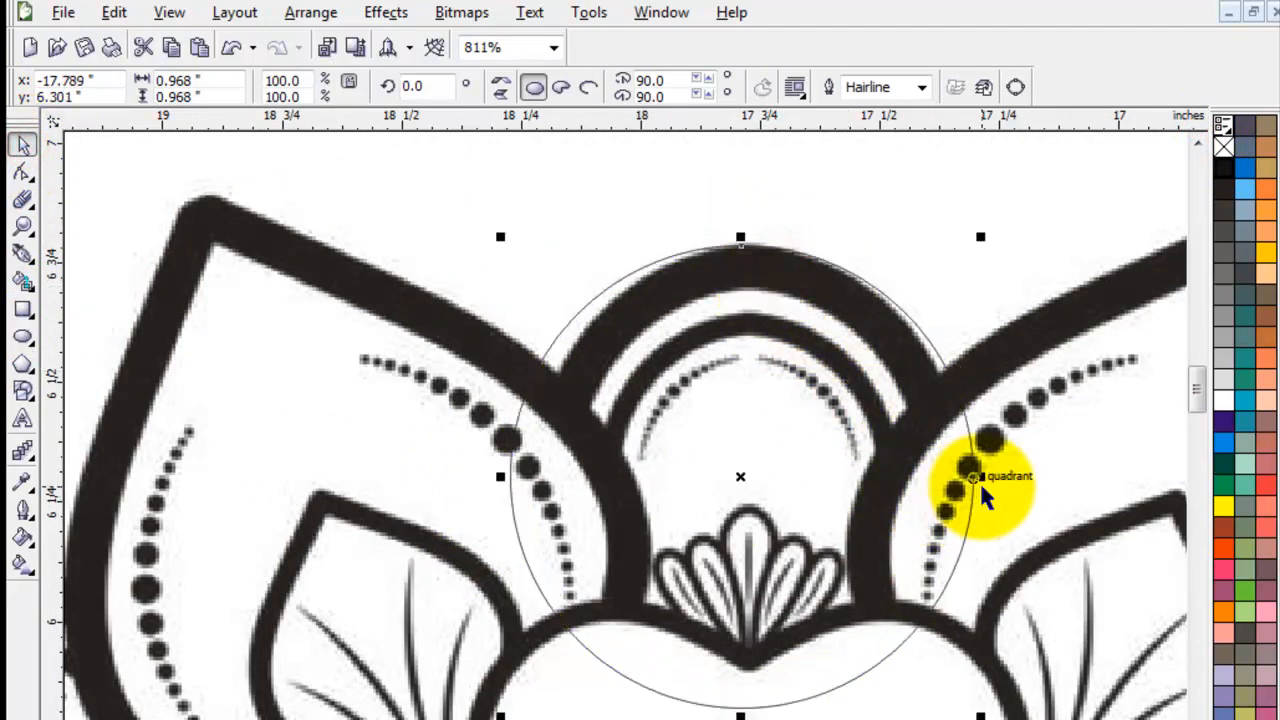
Fit the circle to the arch, add three smaller concentric copies along its band edges, and outline all four in blue
{"action": "left_click_drag", "start_coordinate": [973, 481], "coordinate": [520, 478]}
{"action": "left_click_drag", "start_coordinate": [971, 234], "coordinate": [897, 323]}
{"action": "left_click", "coordinate": [954, 234]}
{"action": "left_click_drag", "start_coordinate": [1029, 177], "coordinate": [477, 702]}
{"action": "left_click", "coordinate": [471, 206]}
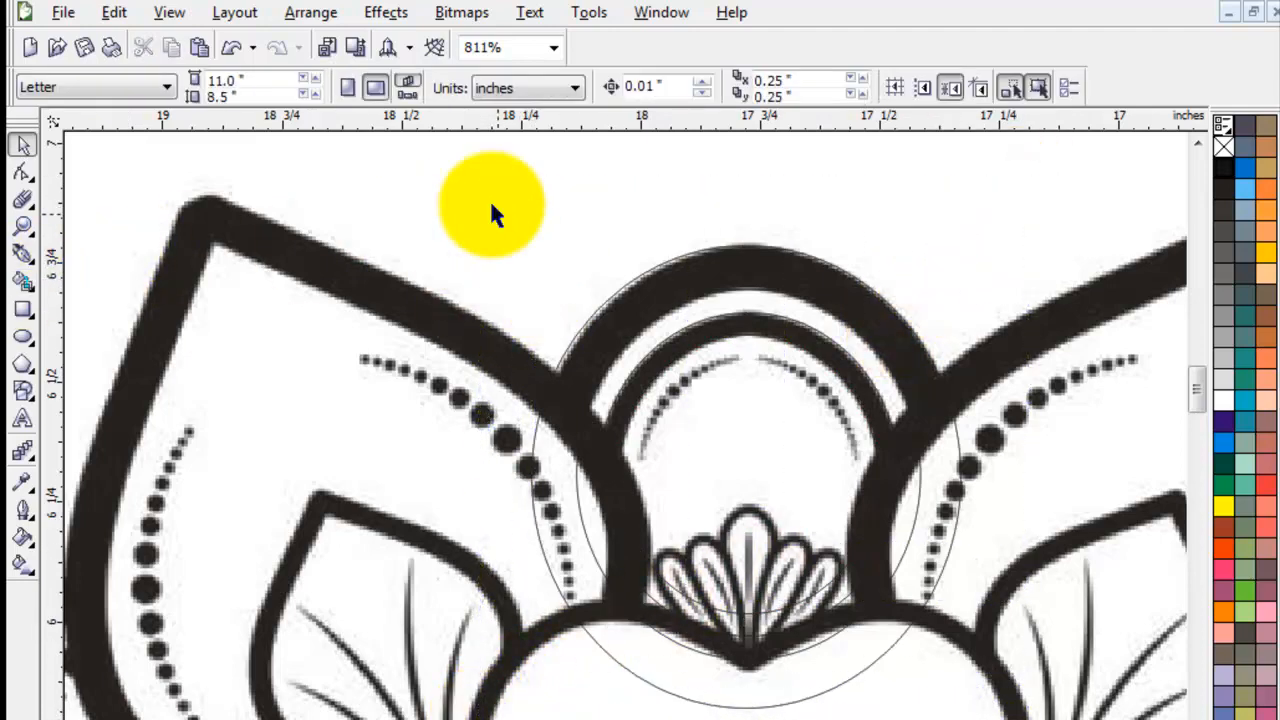
{"action": "mouse_move", "coordinate": [467, 173]}
{"action": "left_mouse_down"}
{"action": "mouse_move", "coordinate": [1046, 712]}
{"action": "mouse_move", "coordinate": [467, 174]}
{"action": "left_mouse_up"}
{"action": "right_click", "coordinate": [1222, 440]}
{"action": "left_click", "coordinate": [1028, 229]}
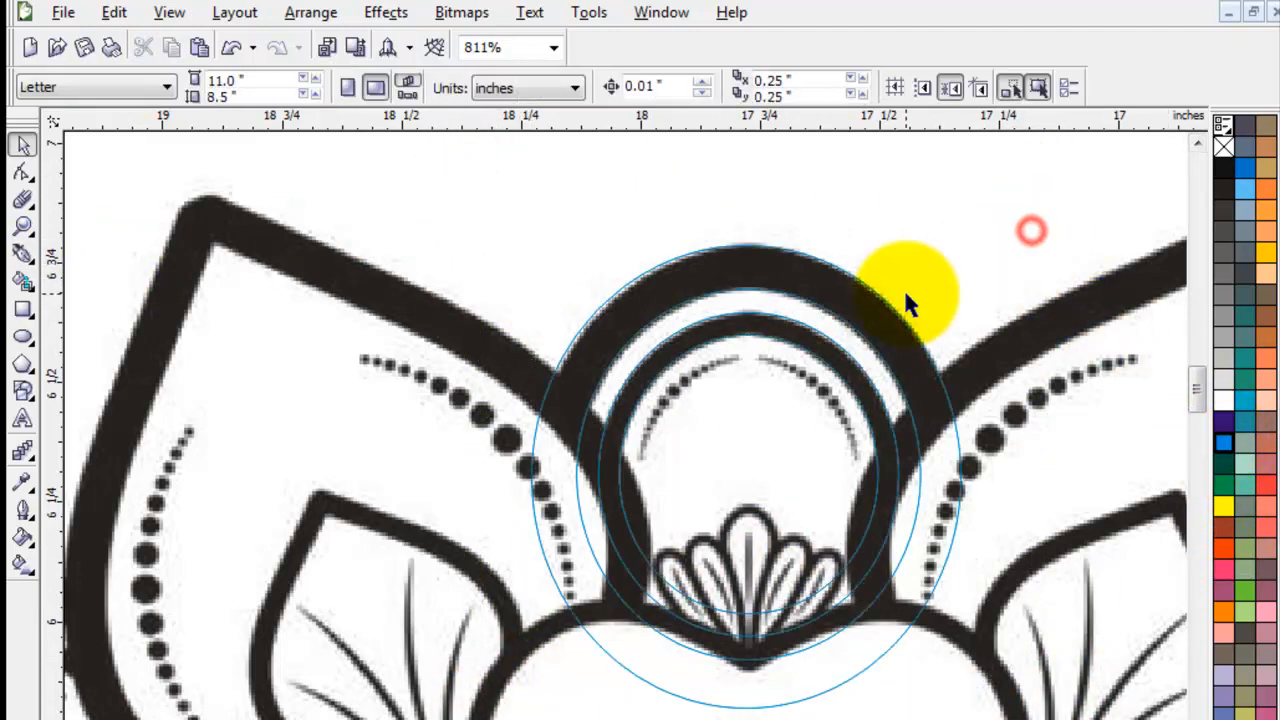
Draw a short diagonal Pen line across the circles at each lower end of the arch to close off its bands
{"action": "left_click", "coordinate": [22, 254]}
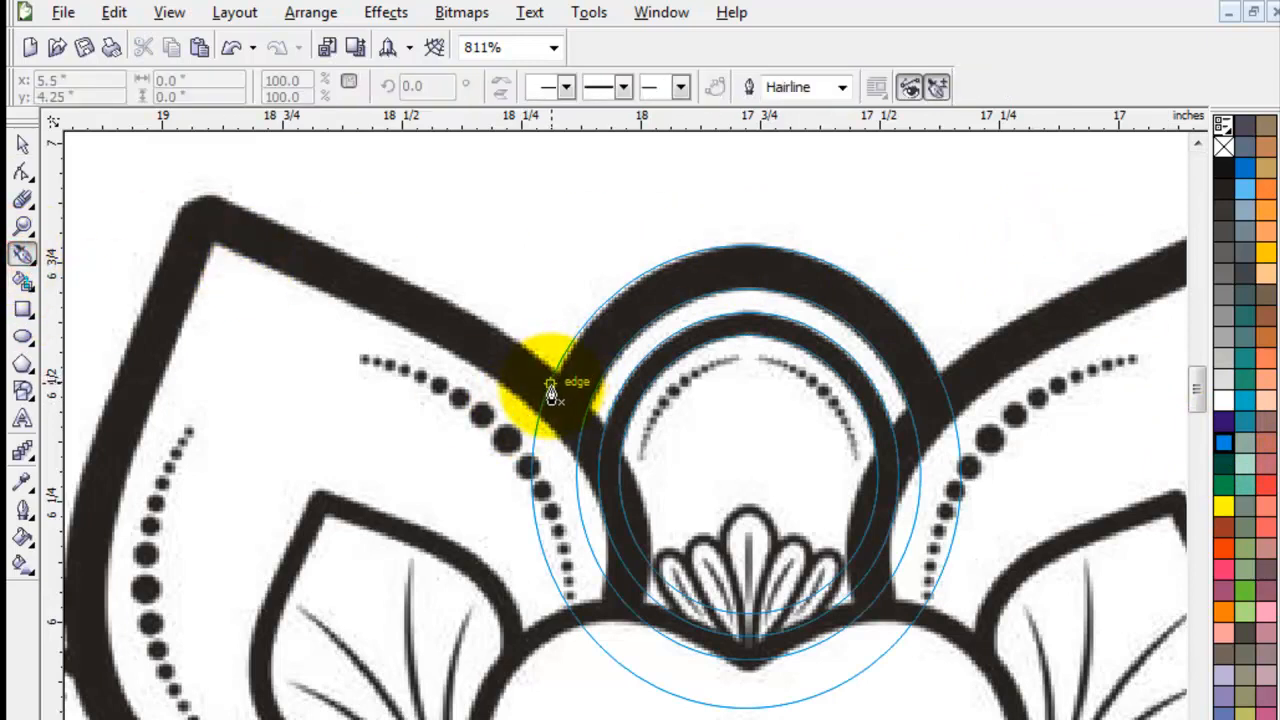
{"action": "double_click", "coordinate": [622, 472]}
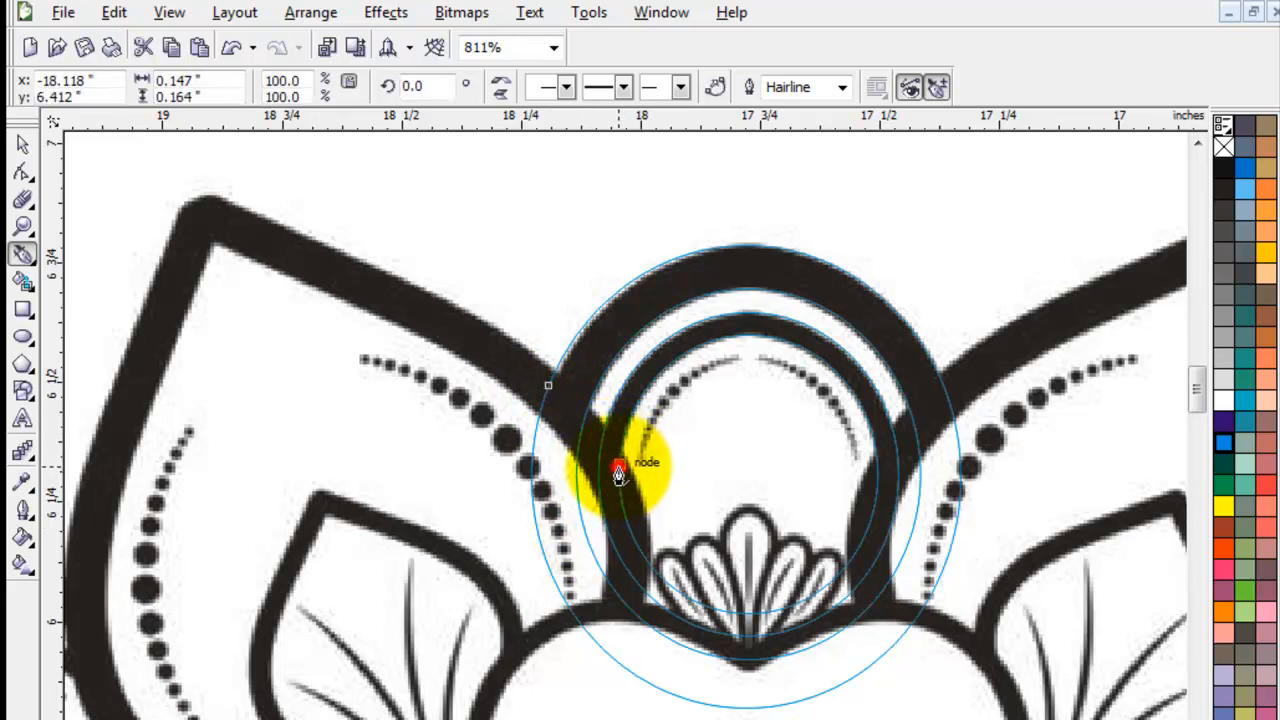
{"action": "left_click", "coordinate": [945, 396]}
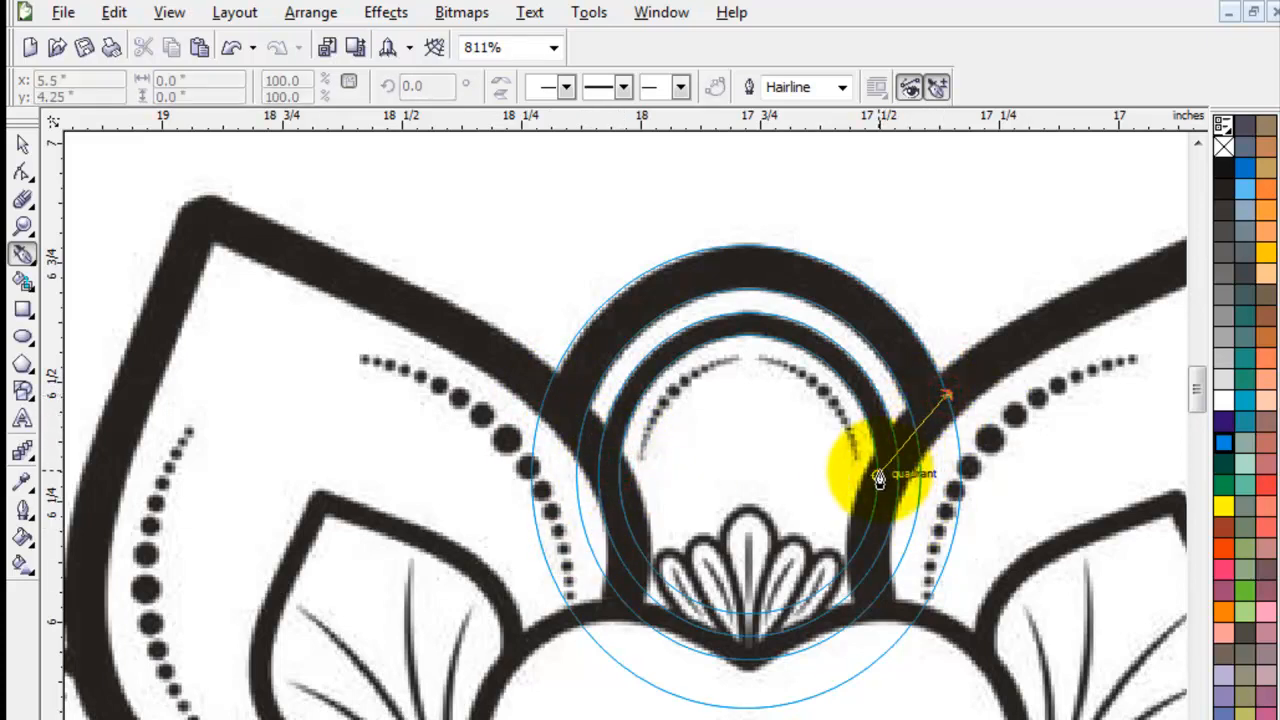
{"action": "double_click", "coordinate": [877, 479]}
Fill the arch's thick outer band and thin inner band with the Smart Fill tool
{"action": "left_click", "coordinate": [23, 280]}
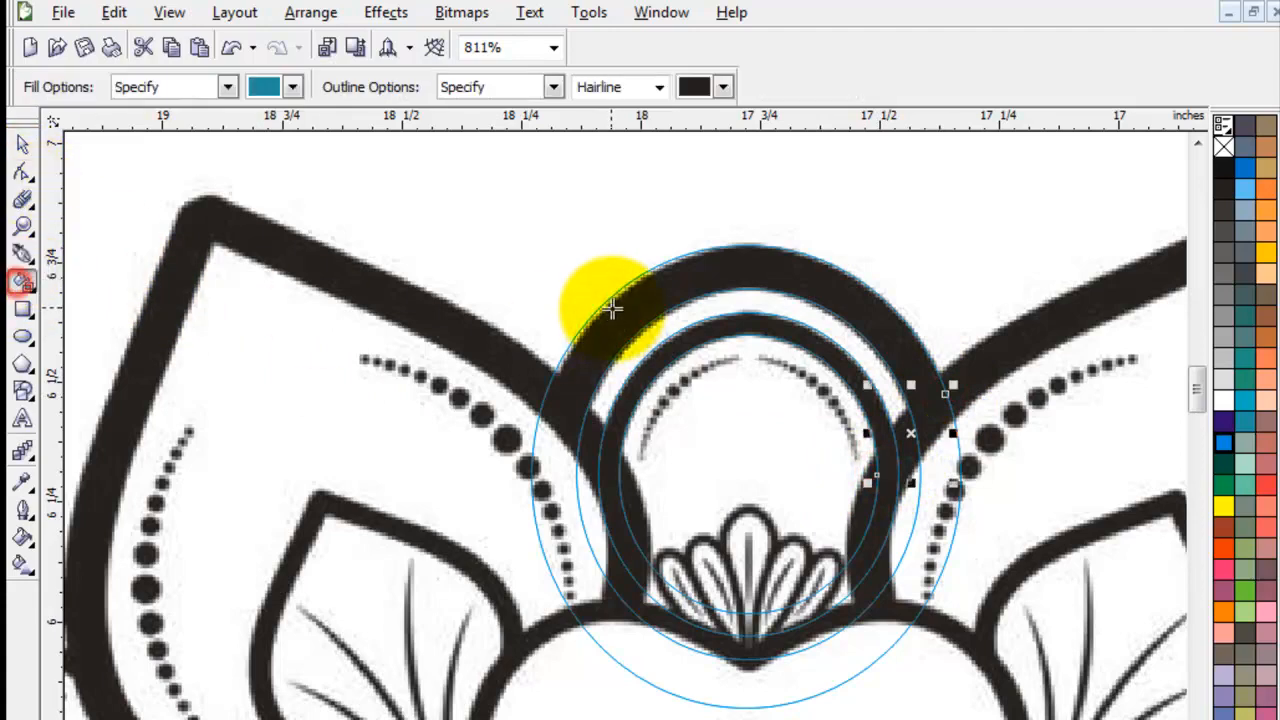
{"action": "left_click", "coordinate": [615, 313]}
{"action": "left_click", "coordinate": [732, 338]}
{"action": "left_click", "coordinate": [23, 143]}
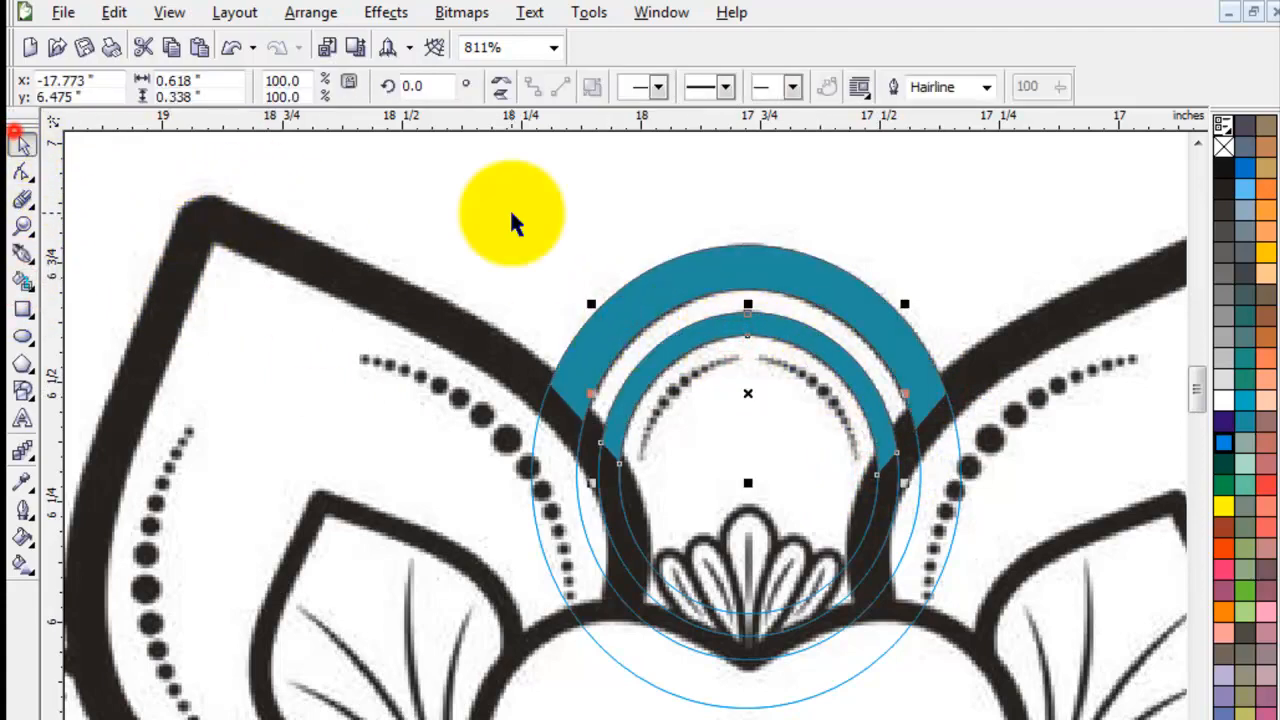
Delete the blue guide circles around the two filled arch bands
{"action": "left_click", "coordinate": [554, 201]}
{"action": "left_click", "coordinate": [937, 466]}
{"action": "key", "text": "Delete"}
{"action": "left_click", "coordinate": [900, 488]}
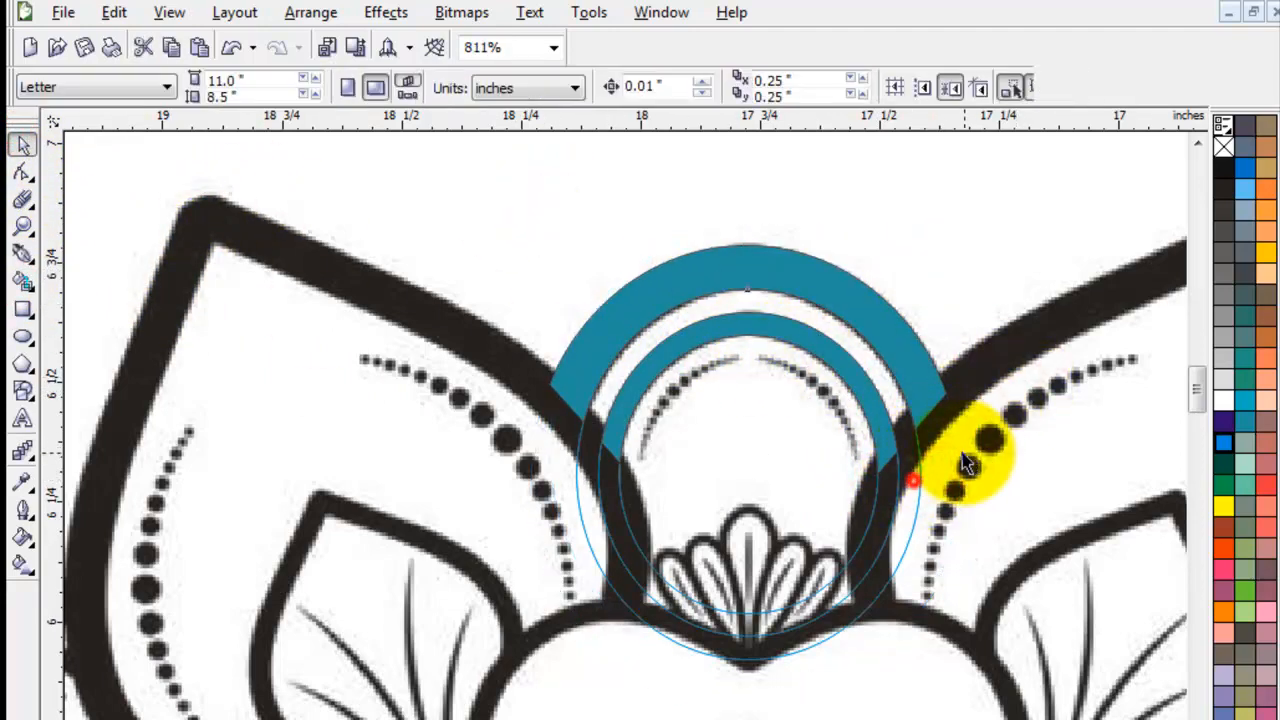
{"action": "key", "text": "Delete"}
{"action": "left_click", "coordinate": [897, 495]}
{"action": "key", "text": "Delete"}
Add a narrower copy of the thin arch band and position it just beneath the dotted arc
{"action": "key", "text": "z"}
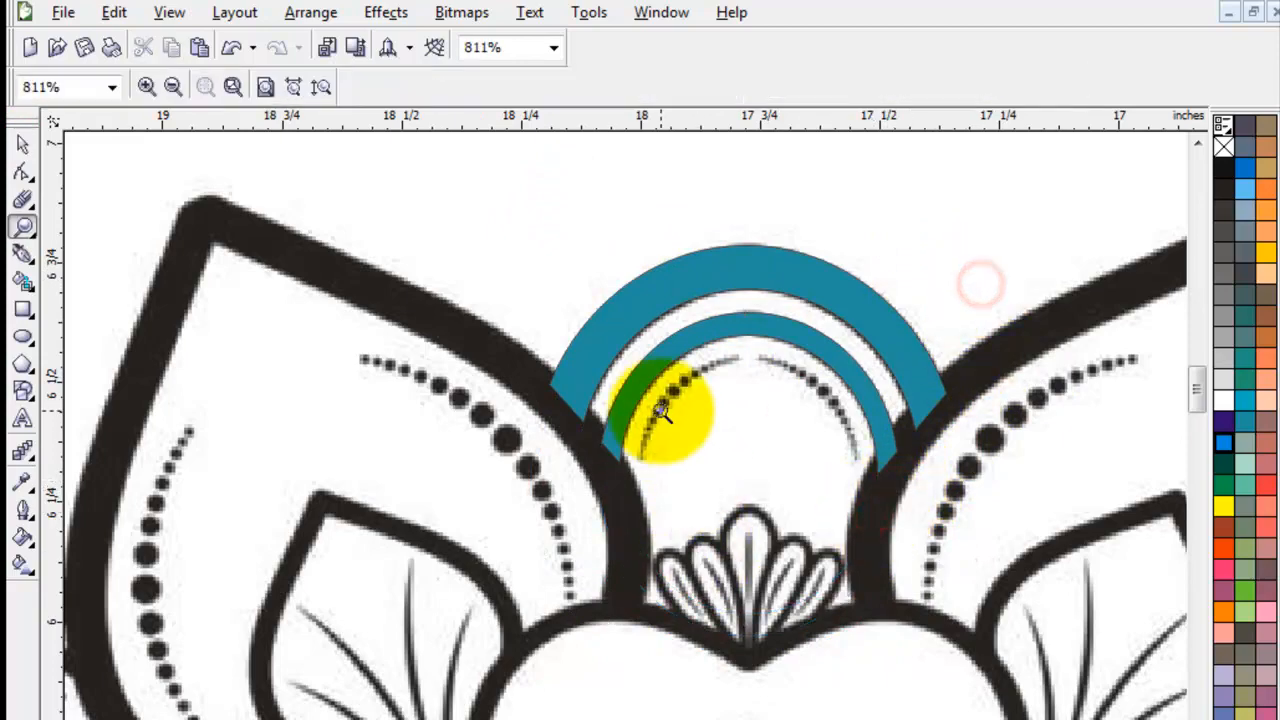
{"action": "left_click_drag", "start_coordinate": [548, 281], "coordinate": [885, 671]}
{"action": "left_click", "coordinate": [23, 143]}
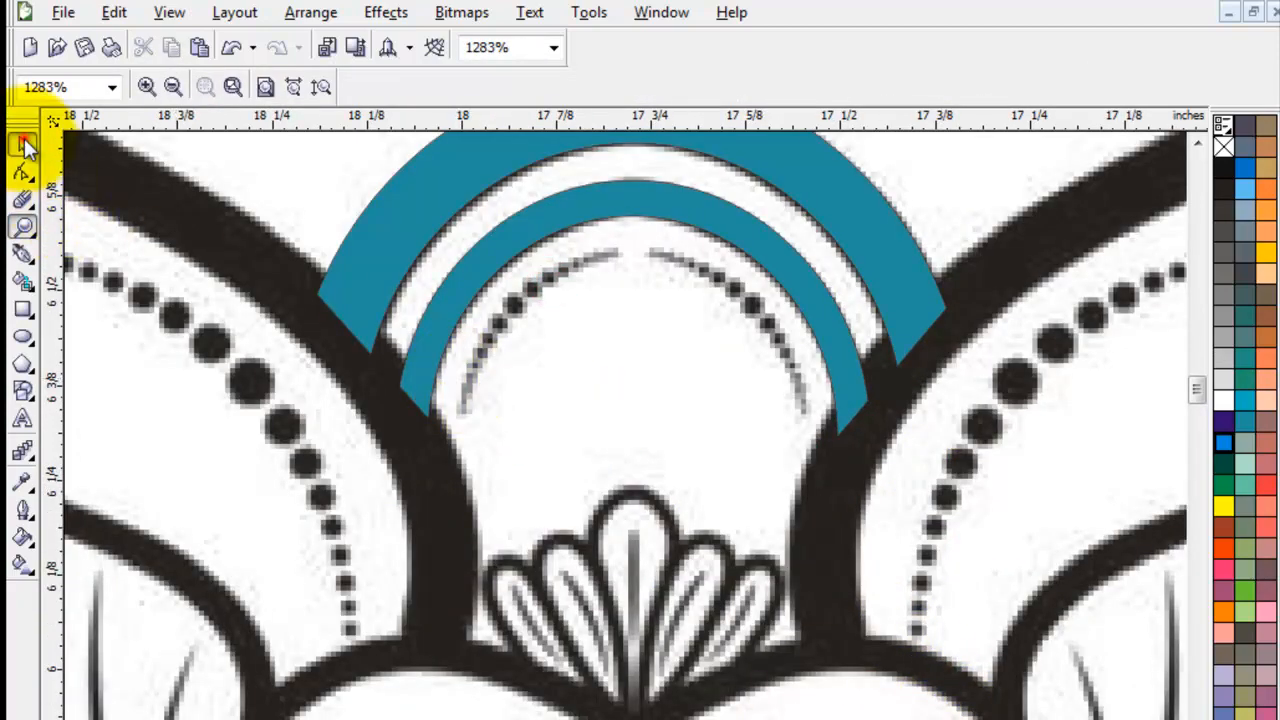
{"action": "left_click_drag", "start_coordinate": [640, 208], "coordinate": [664, 253]}
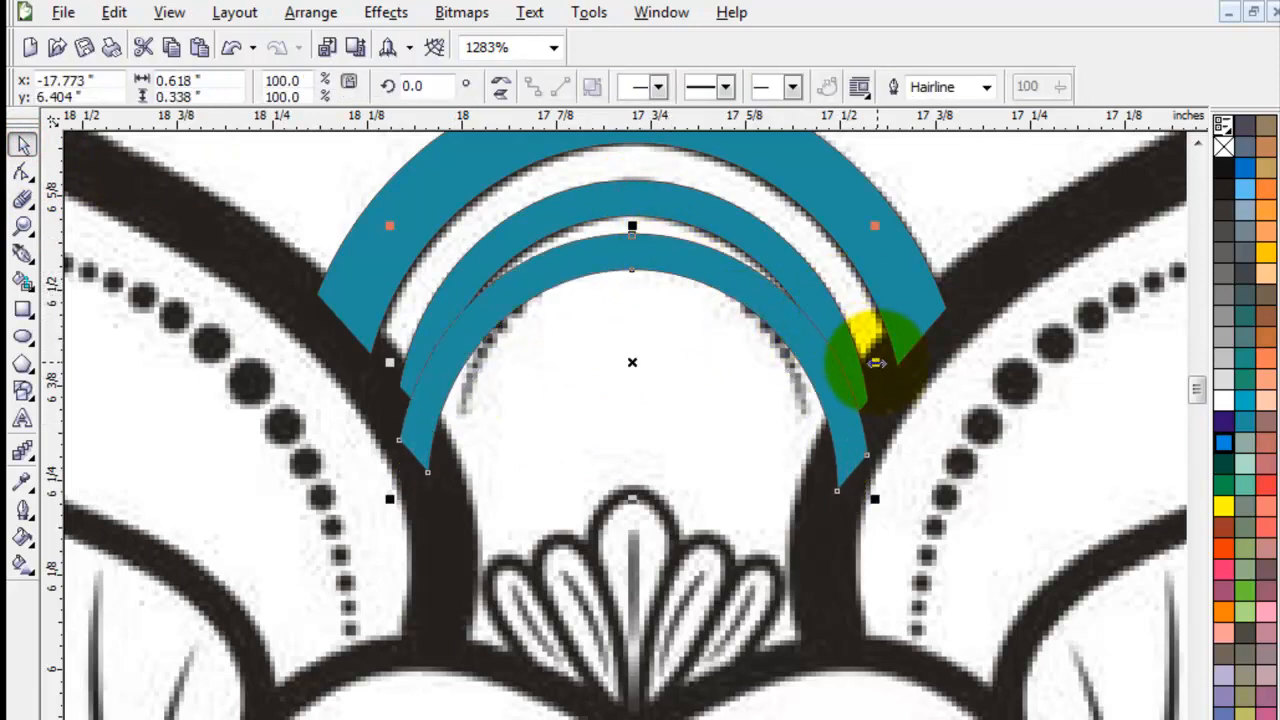
{"action": "left_click_drag", "start_coordinate": [871, 362], "coordinate": [822, 380]}
{"action": "left_click_drag", "start_coordinate": [663, 263], "coordinate": [671, 306]}
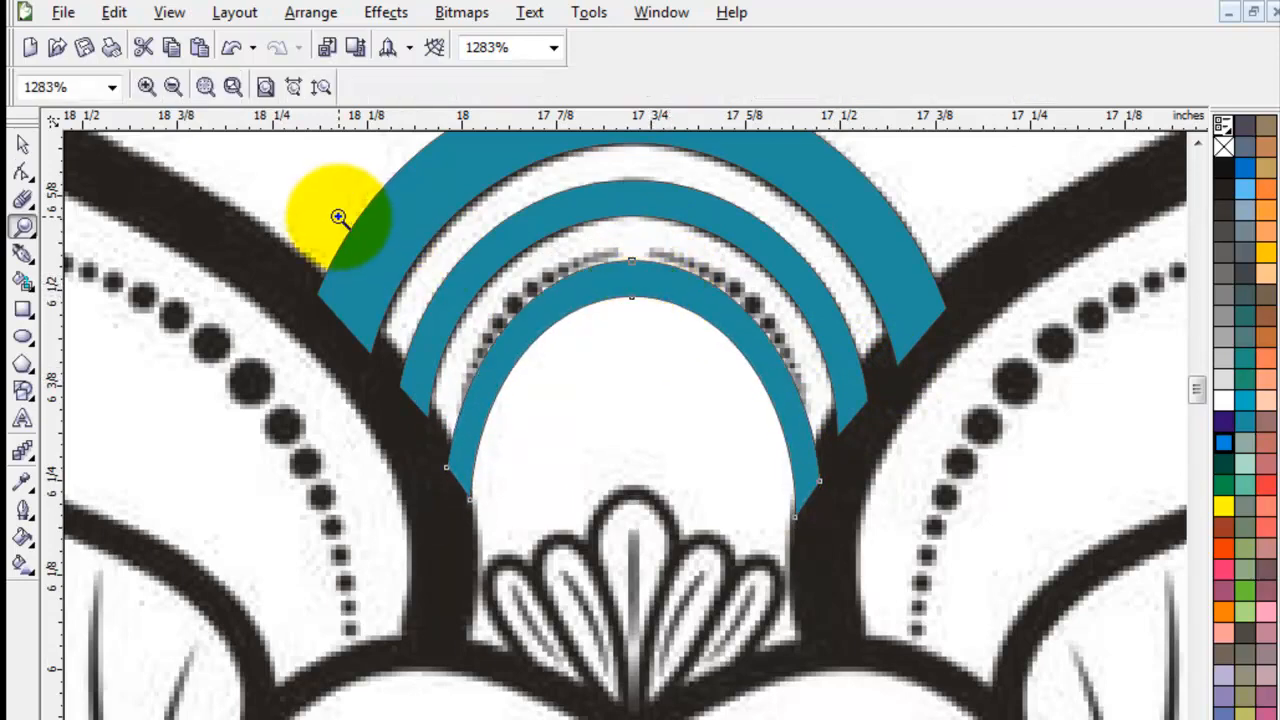
Draw a circle about 0.024 inches wide over a large dot on the arc's left side, filled black with no outline
{"action": "scroll", "coordinate": [643, 280], "scroll_direction": "up", "scroll_amount": 2}
{"action": "left_click", "coordinate": [22, 336]}
{"action": "left_click_drag", "start_coordinate": [415, 309], "coordinate": [420, 302]}
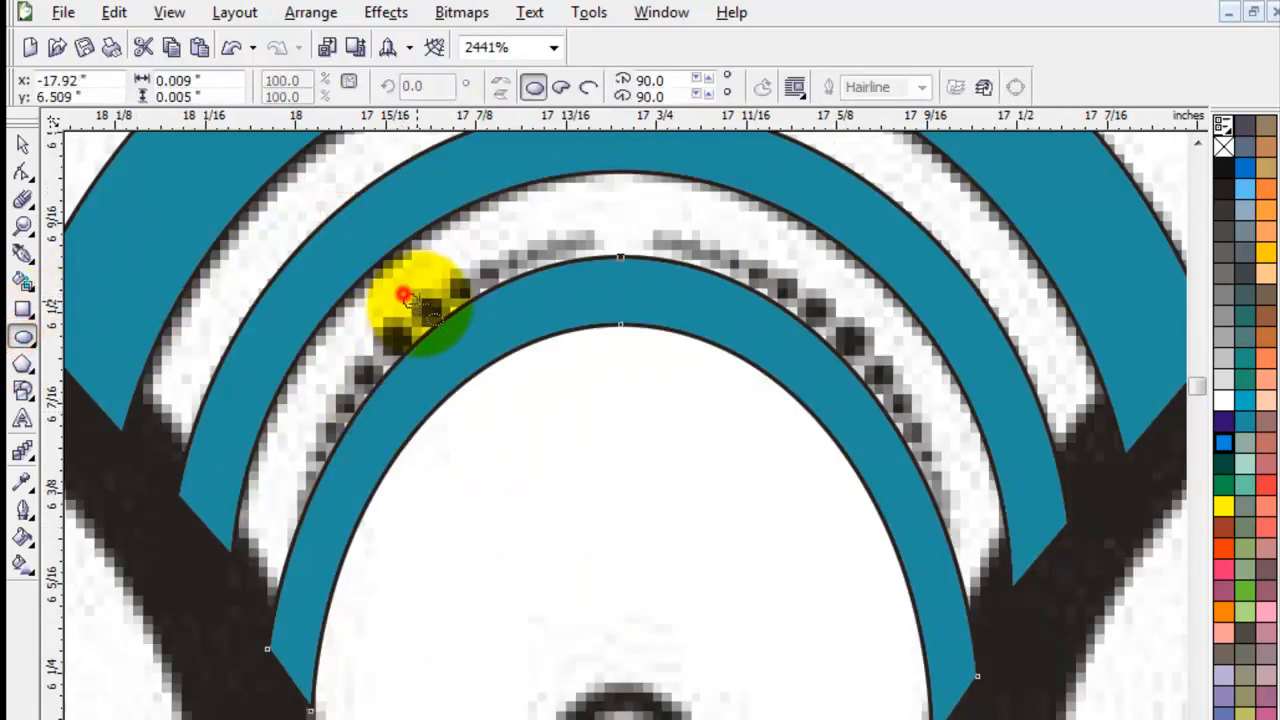
{"action": "left_click", "coordinate": [1224, 165]}
{"action": "right_click", "coordinate": [1224, 147]}
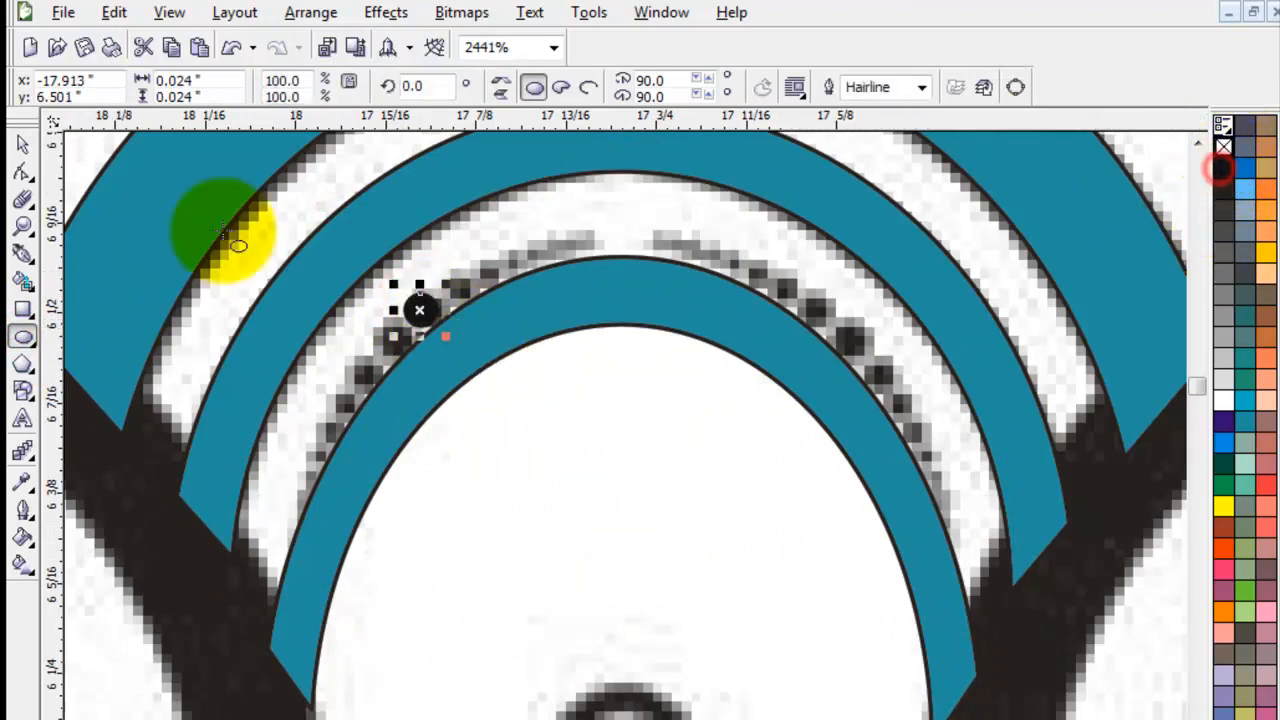
Try to trace the next dots down the arc with same-size copies of the black circle
{"action": "left_click", "coordinate": [22, 147]}
{"action": "left_click_drag", "start_coordinate": [424, 310], "coordinate": [398, 341]}
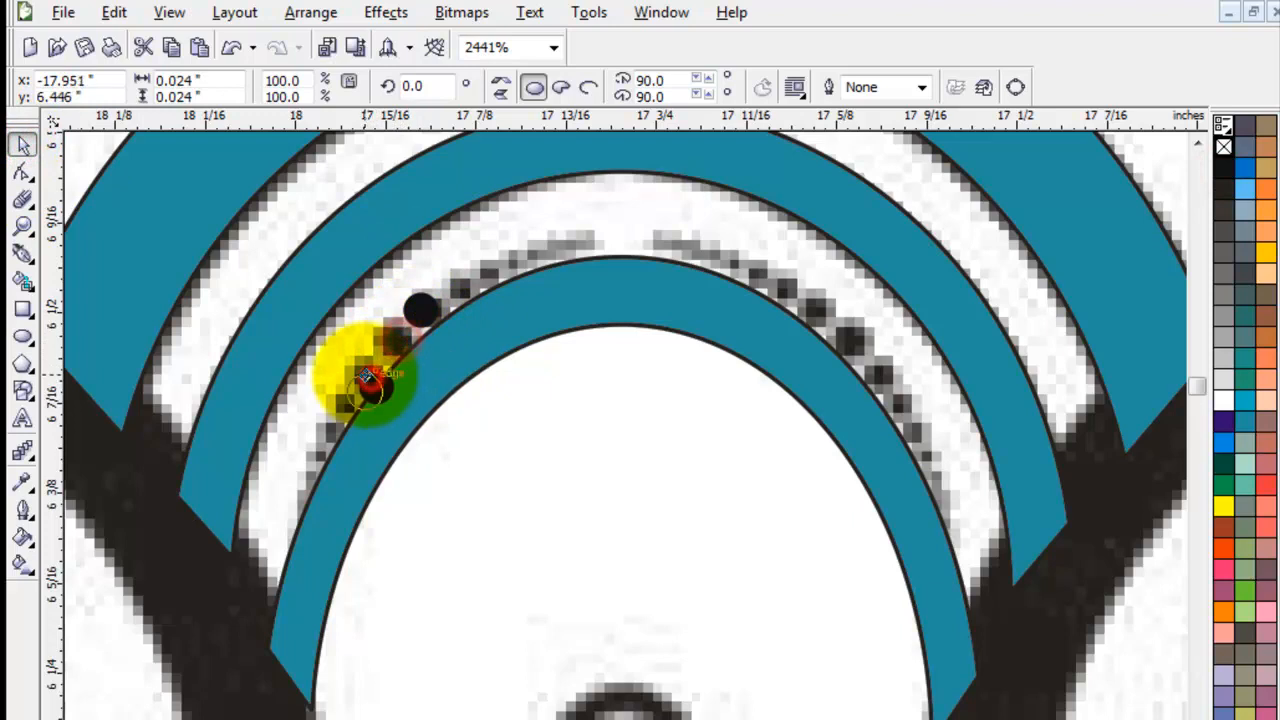
{"action": "key", "text": "ctrl+z"}
{"action": "key", "text": "ctrl+z"}
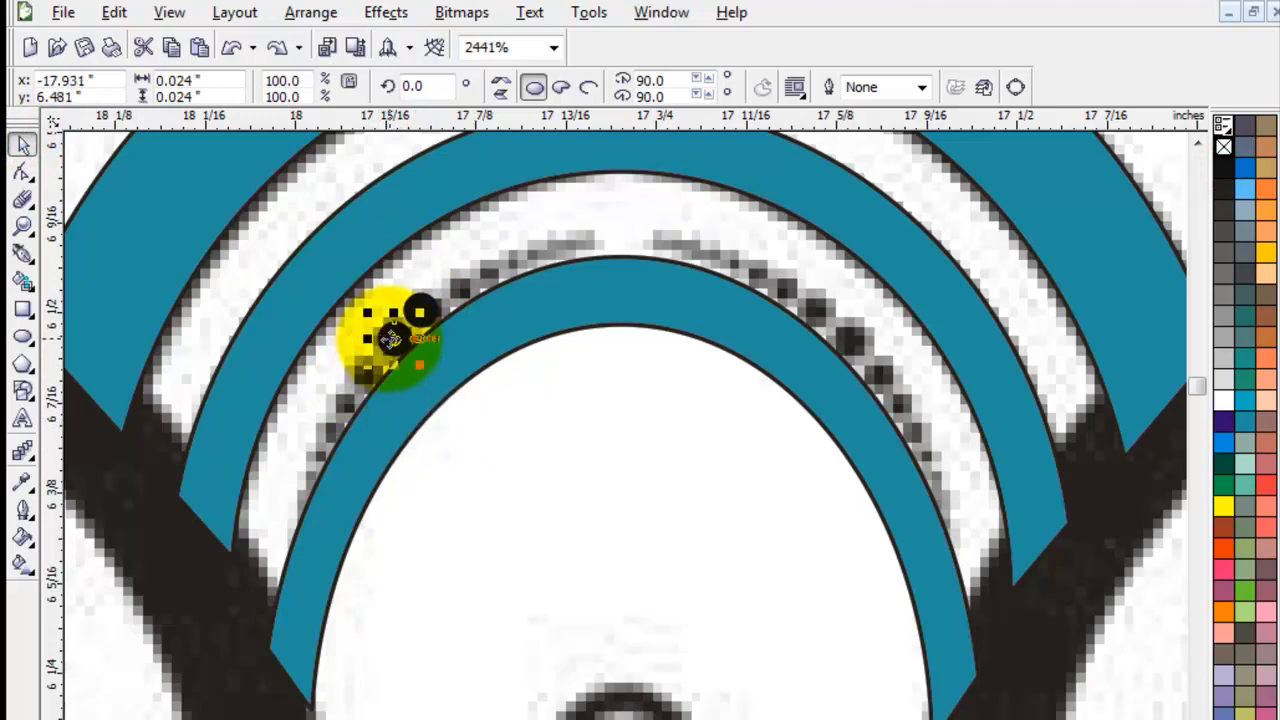
{"action": "right_click", "coordinate": [363, 372]}
{"action": "left_click_drag", "start_coordinate": [363, 373], "coordinate": [346, 403]}
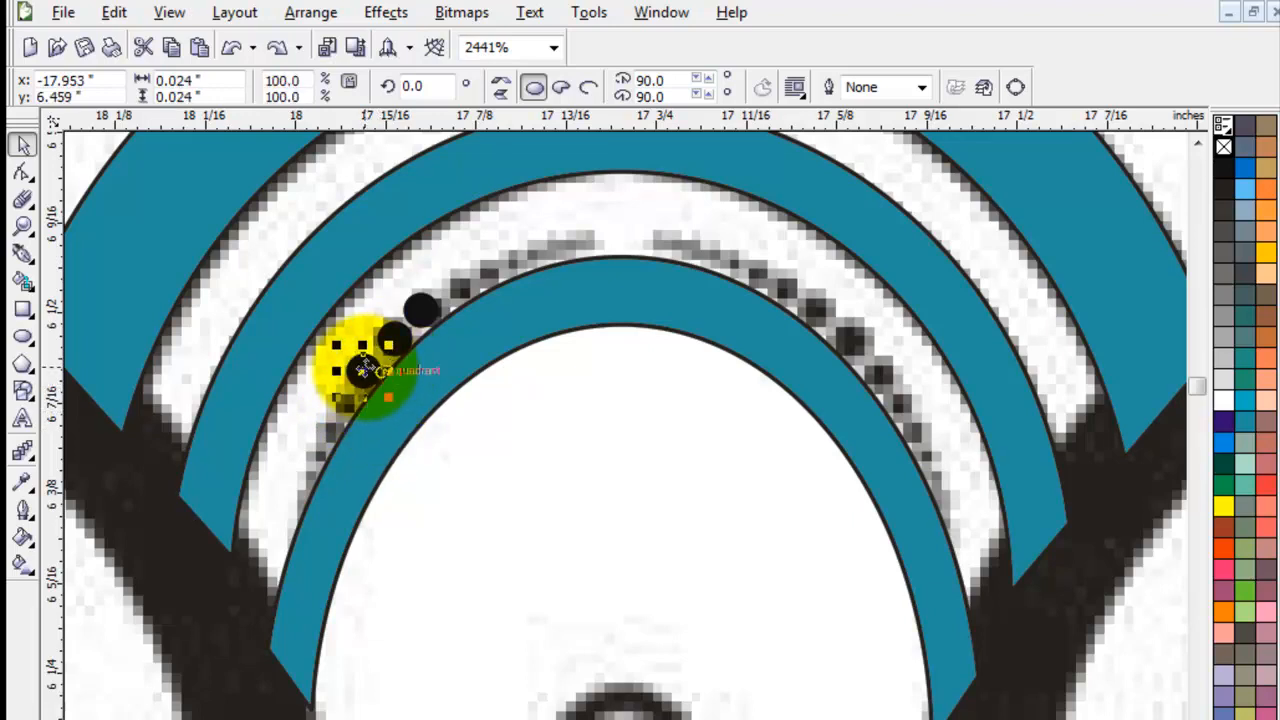
{"action": "left_click_drag", "start_coordinate": [363, 371], "coordinate": [346, 403]}
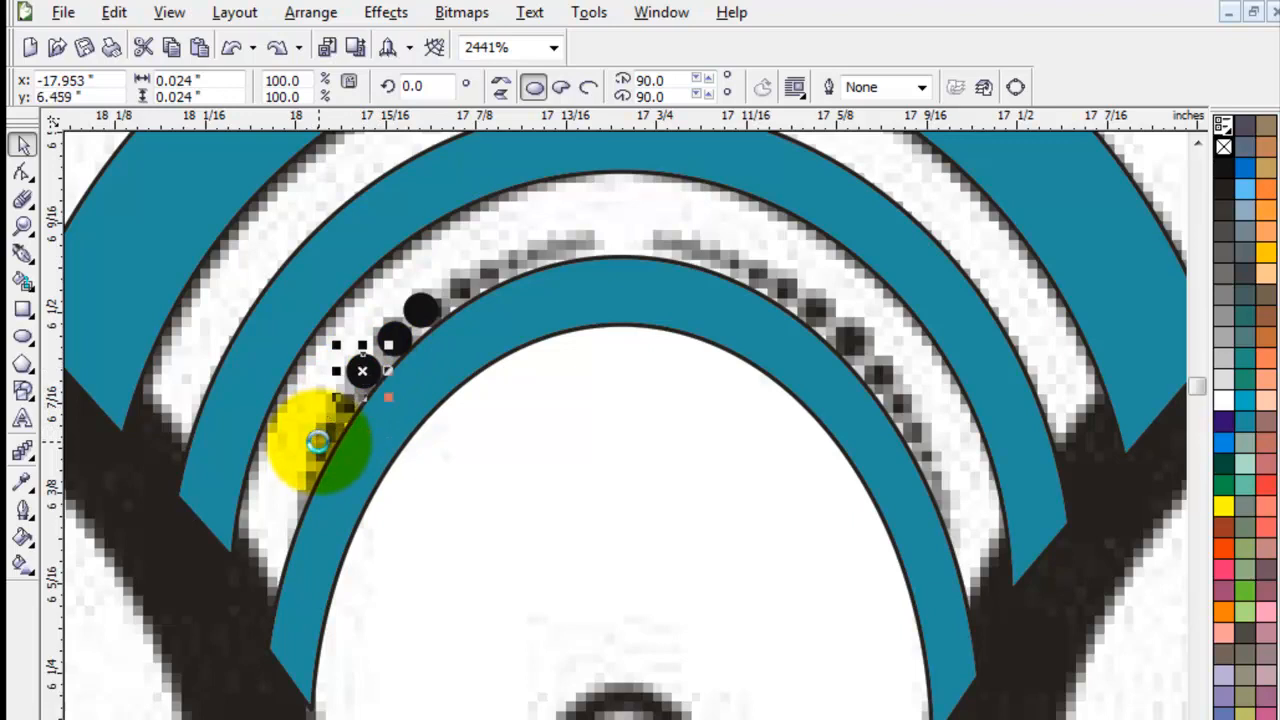
Copy the black circle to the lower end of the dotted arc, shrink it to about 0.008 inches and place it beside the thin inner band
{"action": "left_click_drag", "start_coordinate": [405, 318], "coordinate": [289, 502]}
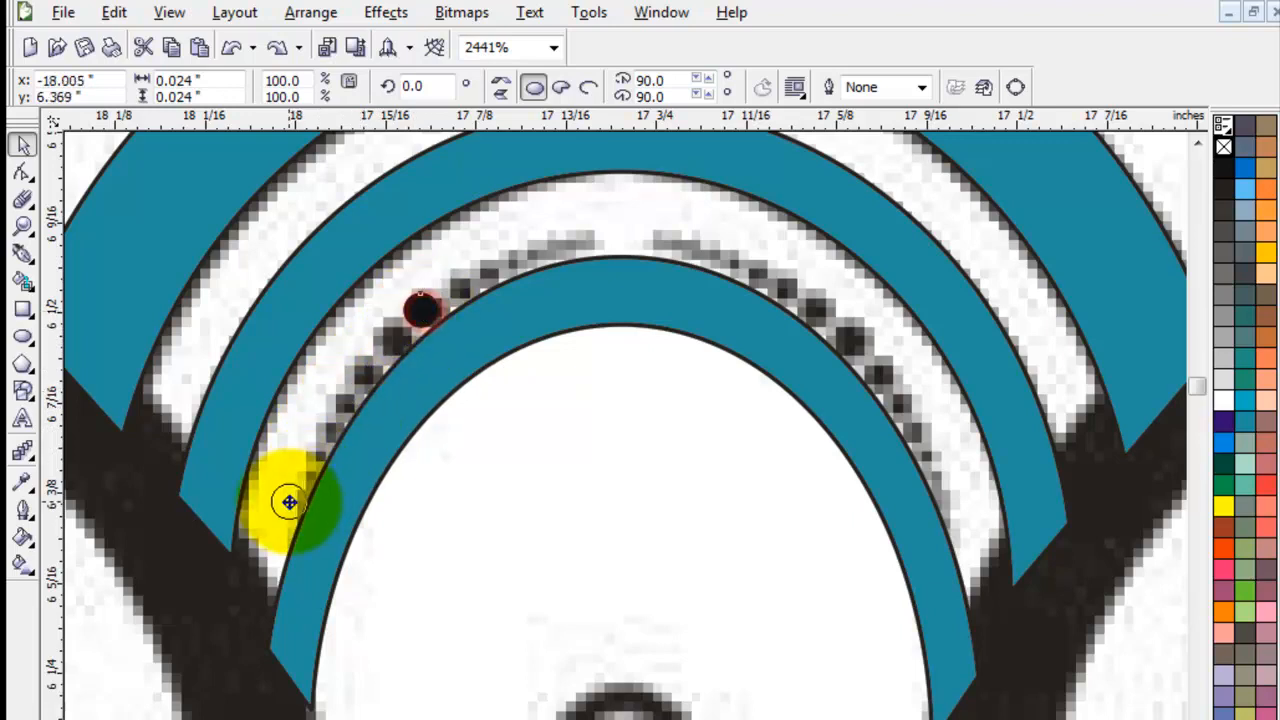
{"action": "left_click_drag", "start_coordinate": [234, 451], "coordinate": [344, 552]}
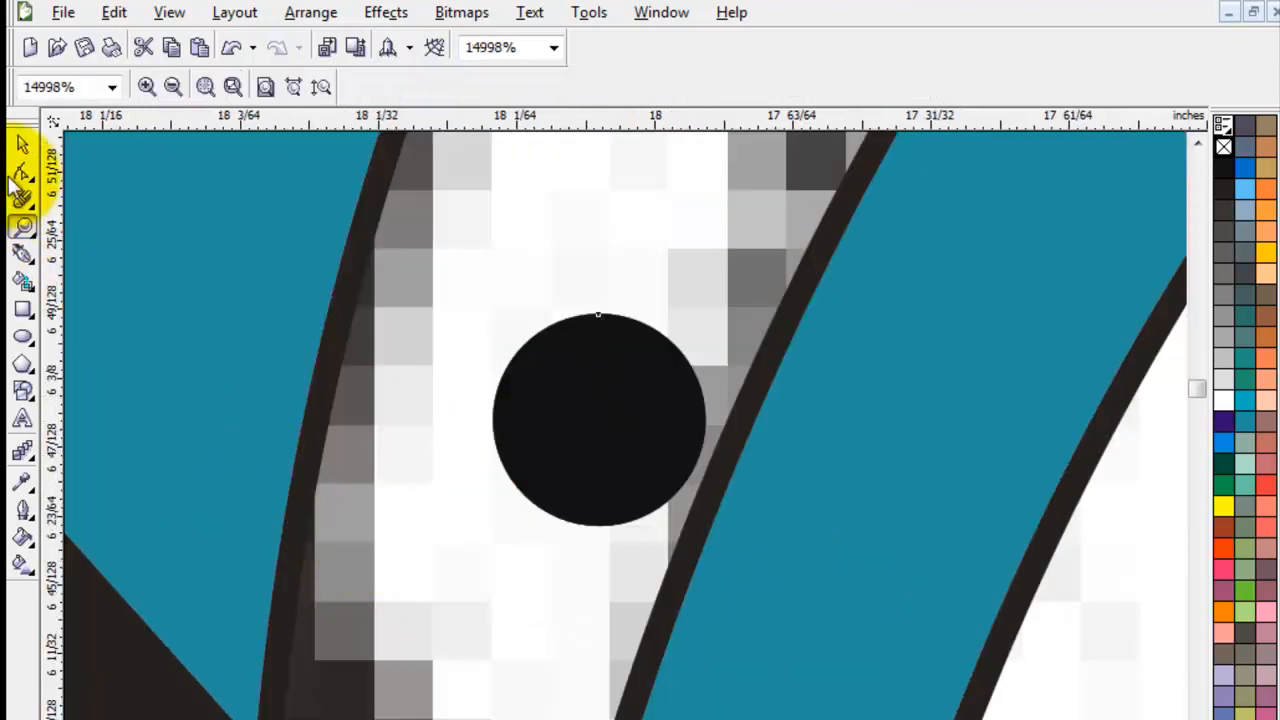
{"action": "left_click", "coordinate": [28, 138]}
{"action": "left_click_drag", "start_coordinate": [713, 306], "coordinate": [672, 373]}
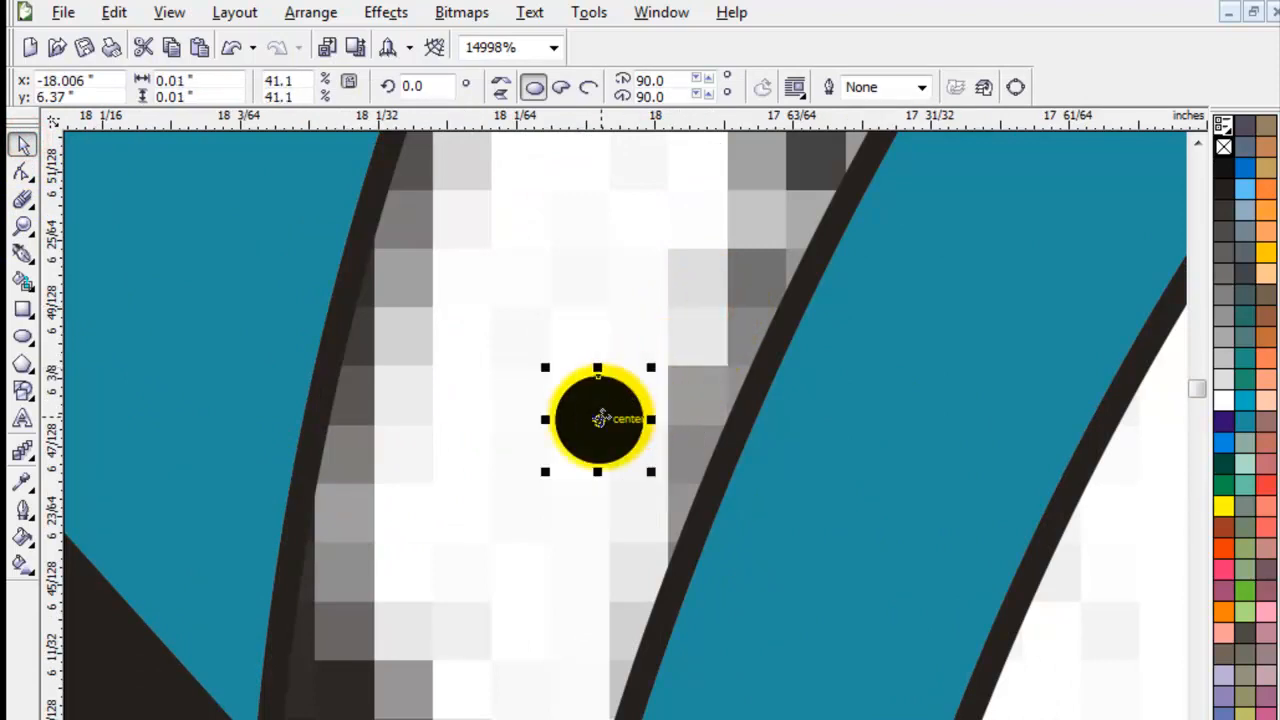
{"action": "left_click_drag", "start_coordinate": [600, 419], "coordinate": [646, 443]}
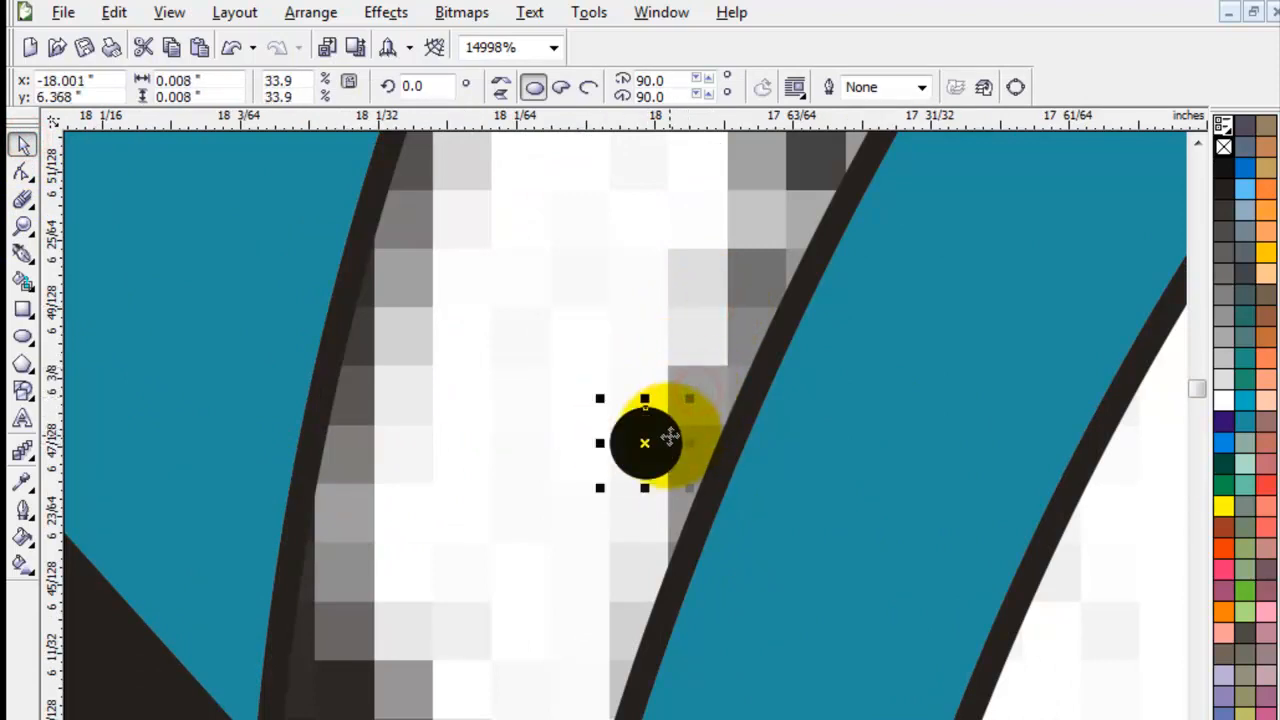
Blend the large black circle into the small one at the arc's lower end
{"action": "scroll", "coordinate": [651, 463], "scroll_direction": "down", "scroll_amount": 1}
{"action": "left_click", "coordinate": [1198, 143]}
{"action": "left_click", "coordinate": [1198, 147]}
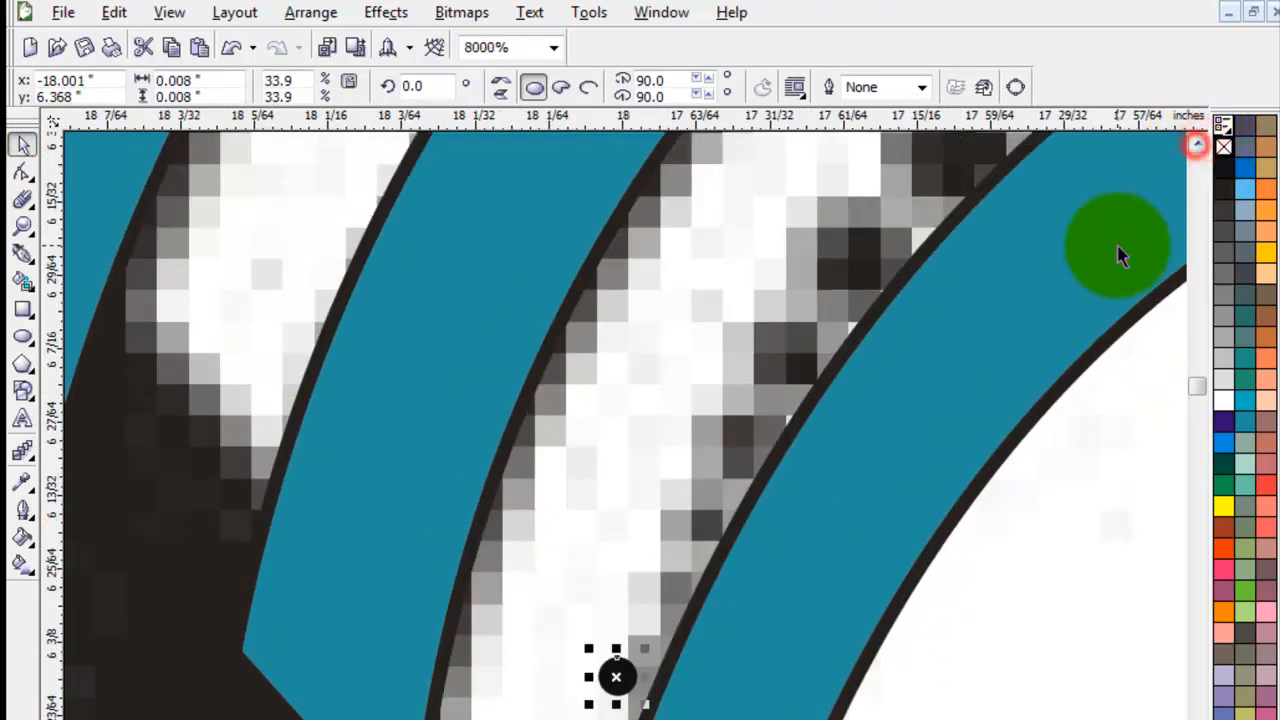
{"action": "scroll", "coordinate": [1119, 253], "scroll_direction": "down", "scroll_amount": 1}
{"action": "left_click", "coordinate": [32, 463]}
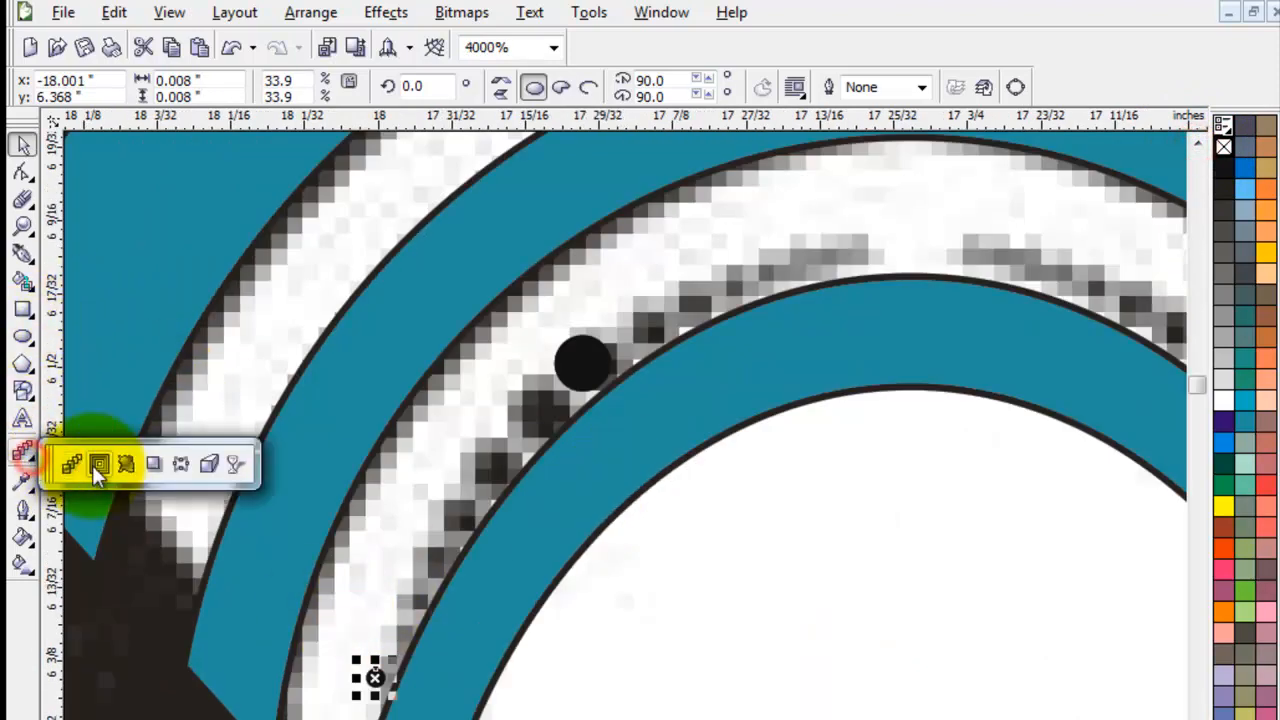
{"action": "left_click", "coordinate": [98, 463]}
{"action": "left_click_drag", "start_coordinate": [583, 360], "coordinate": [375, 672]}
Try the circle blend with 5 steps and with 10 steps
{"action": "left_click", "coordinate": [532, 80]}
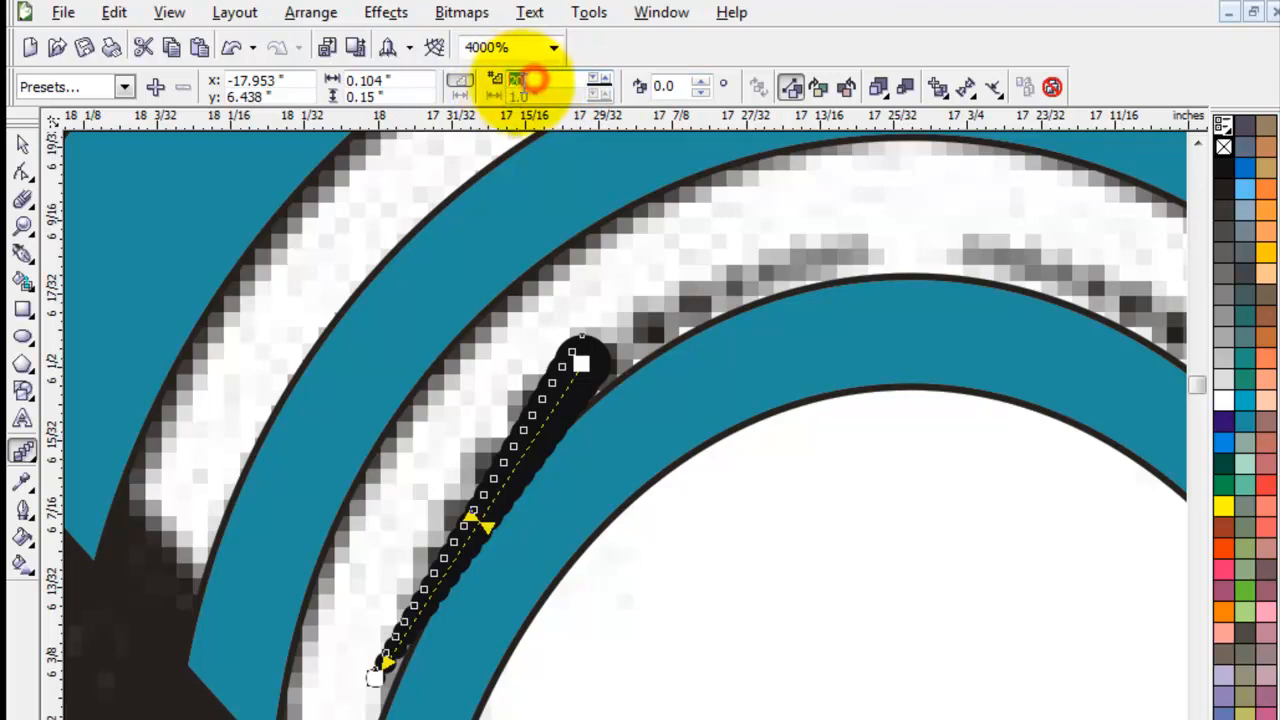
{"action": "type", "text": "5"}
{"action": "key", "text": "Return"}
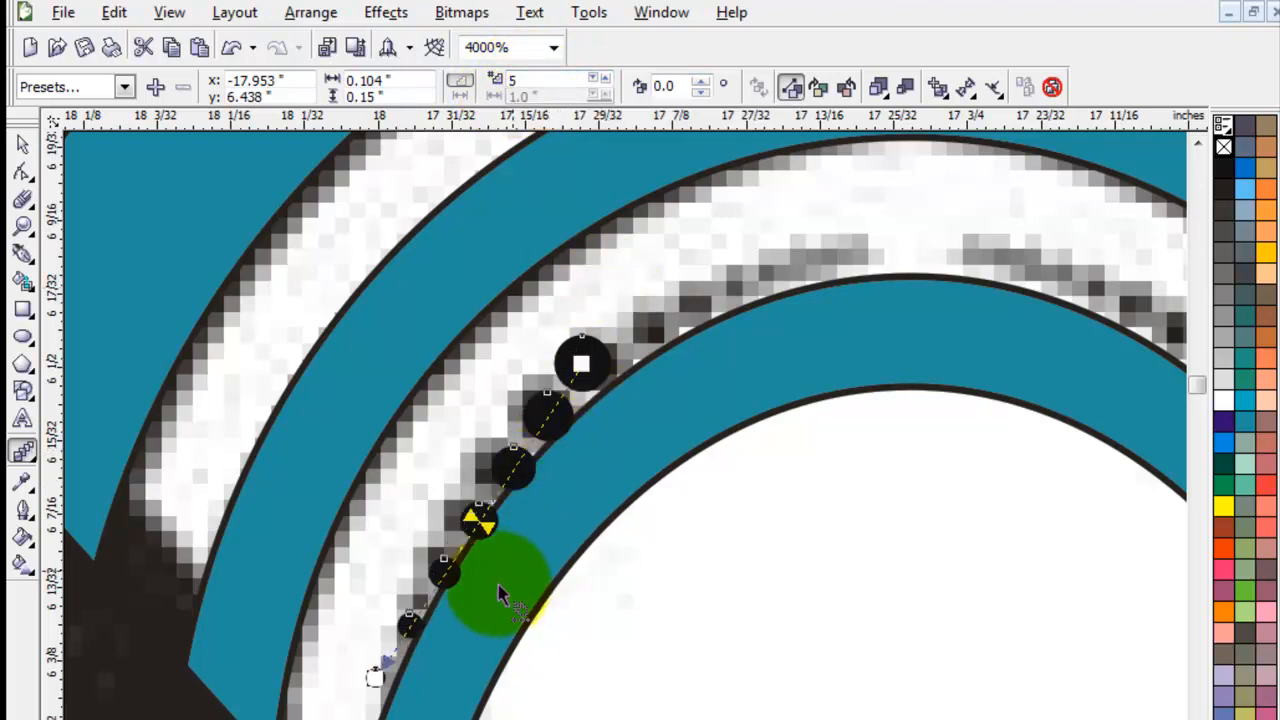
{"action": "left_click", "coordinate": [525, 81]}
{"action": "type", "text": "10"}
{"action": "key", "text": "Return"}
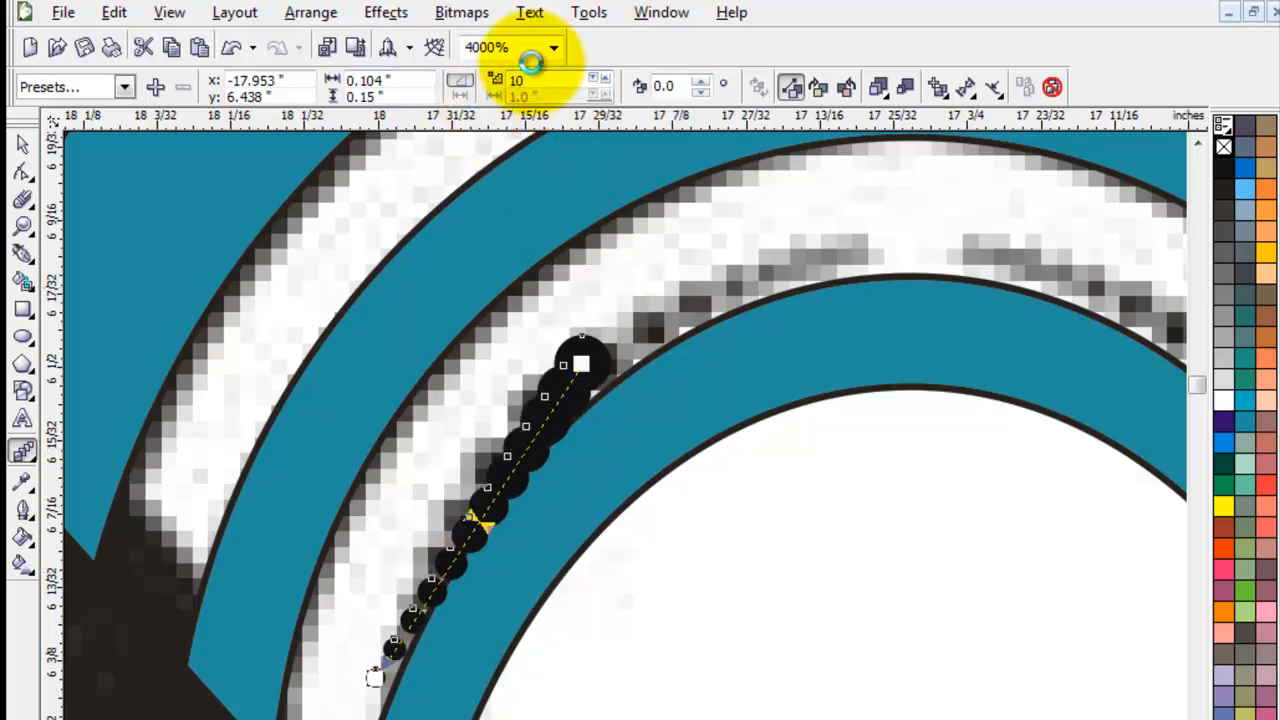
Set the circle blend to 7 steps
{"action": "left_click", "coordinate": [538, 80]}
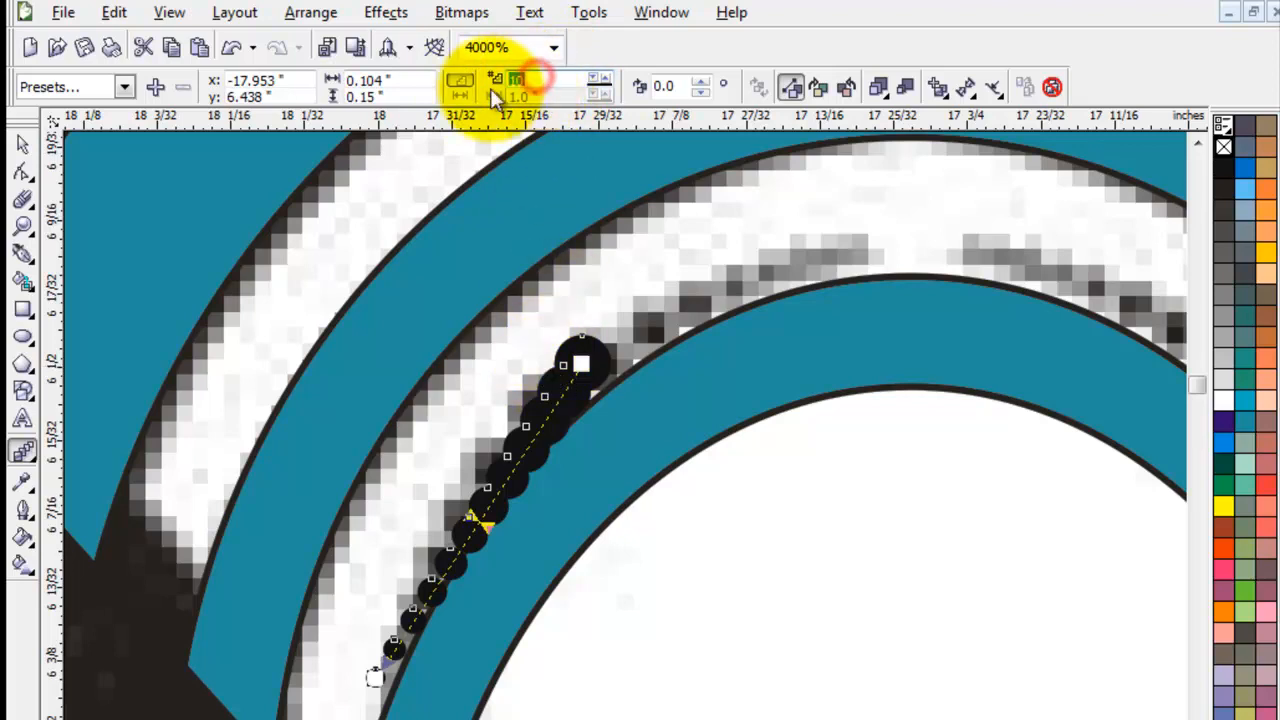
{"action": "type", "text": "7"}
{"action": "key", "text": "Return"}
{"action": "scroll", "coordinate": [548, 420], "scroll_direction": "up", "scroll_amount": 1}
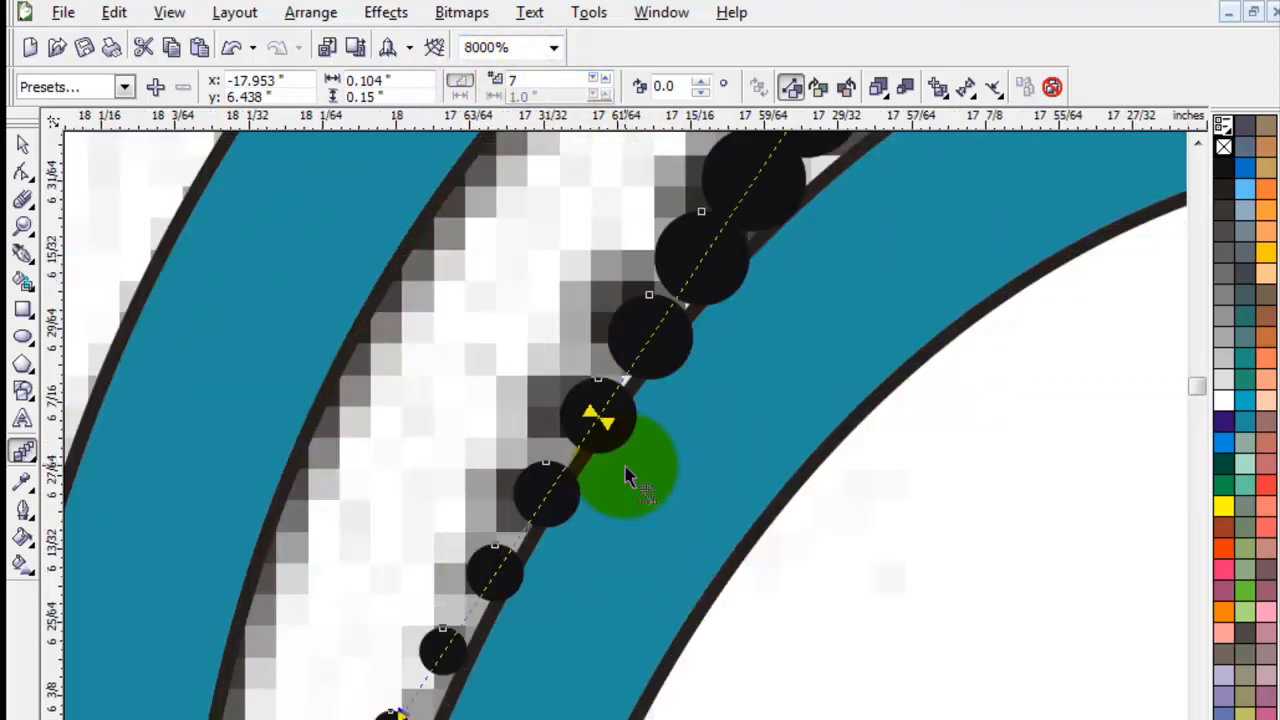
Adjust the blend's acceleration so the intermediate dots shift toward the smallest circle
{"action": "left_click_drag", "start_coordinate": [391, 717], "coordinate": [598, 468]}
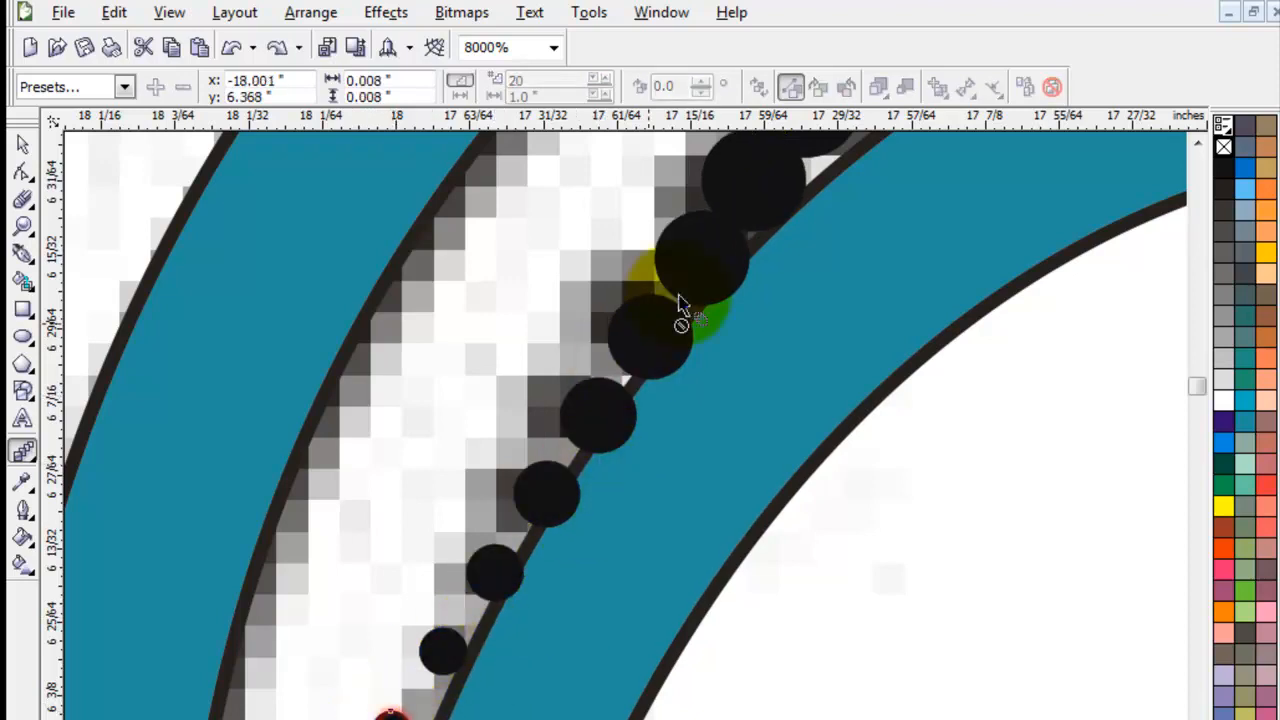
{"action": "left_click_drag", "start_coordinate": [680, 305], "coordinate": [692, 280]}
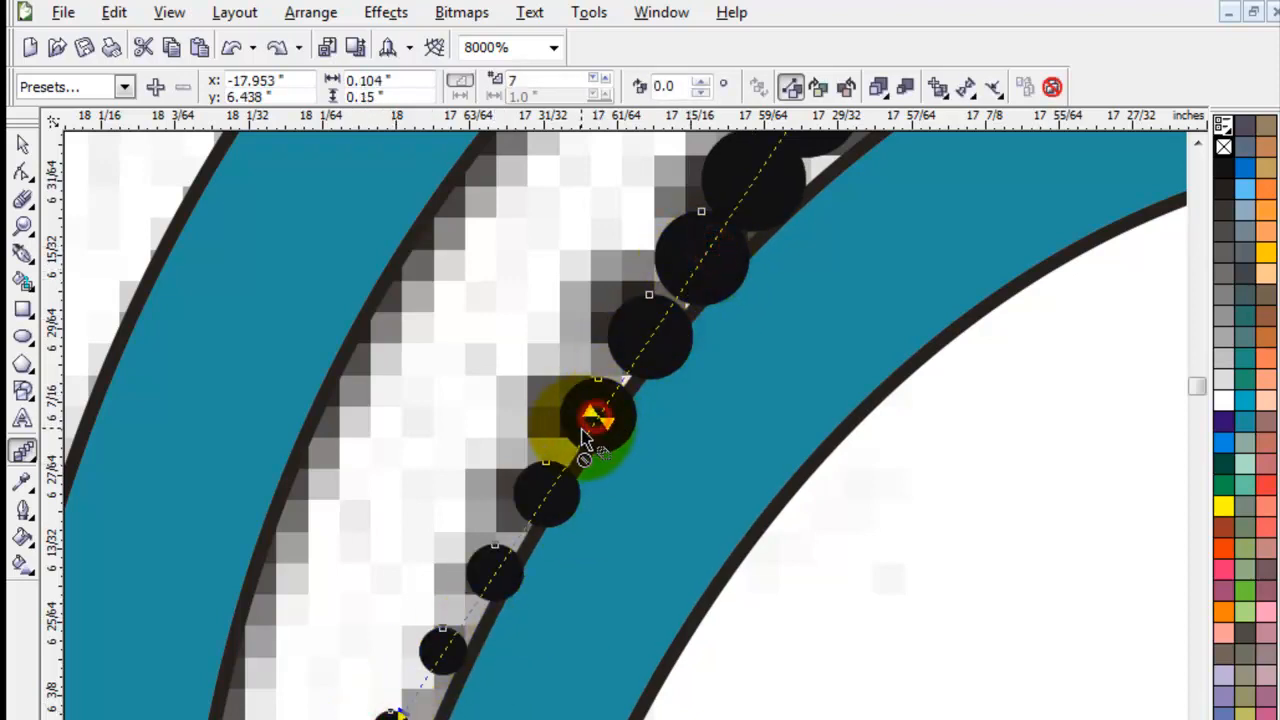
{"action": "left_click_drag", "start_coordinate": [573, 427], "coordinate": [563, 460]}
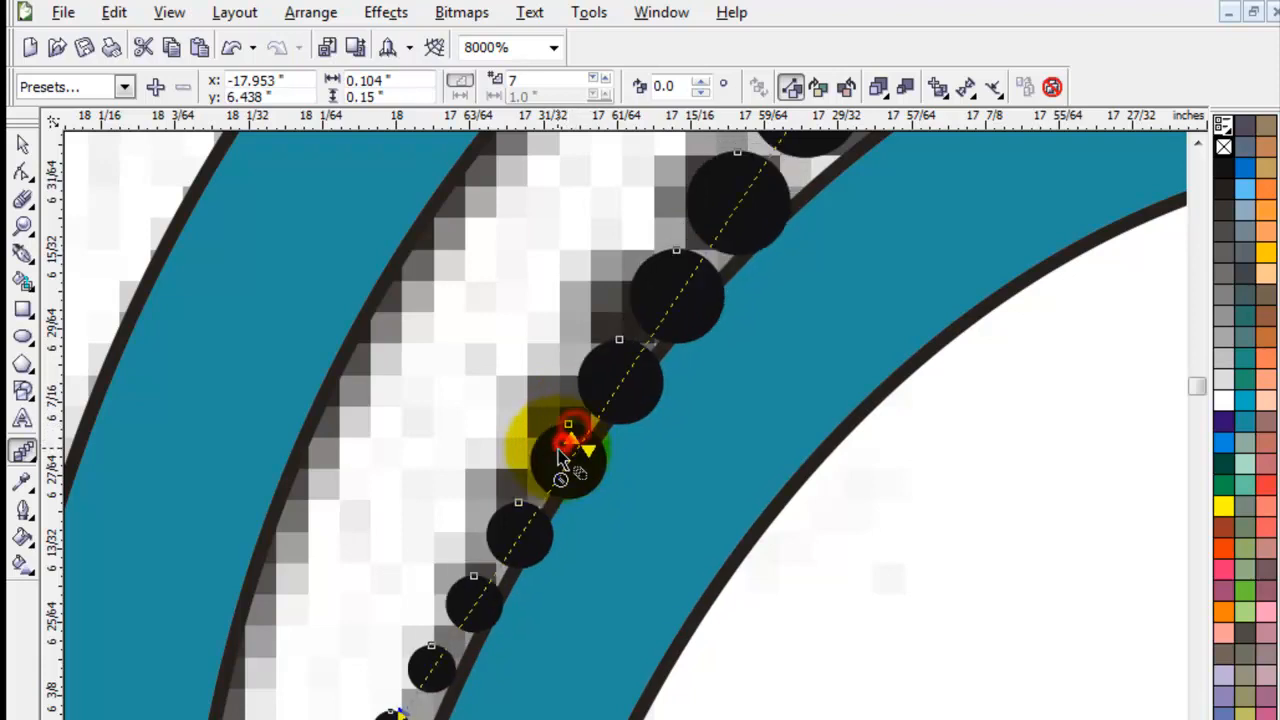
{"action": "scroll", "coordinate": [645, 505], "scroll_direction": "down", "scroll_amount": 1}
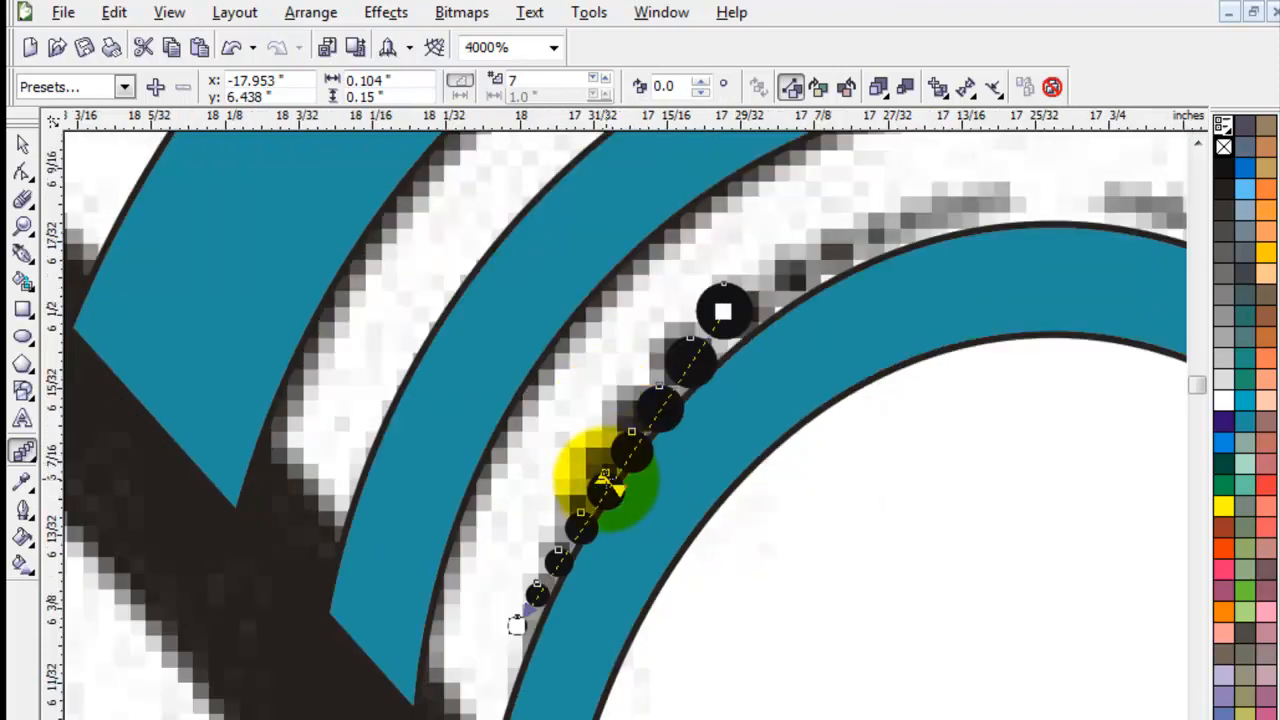
{"action": "left_click", "coordinate": [605, 478]}
Break the circle blend apart and ungroup its intermediate dots into separate circles
{"action": "left_click", "coordinate": [22, 145]}
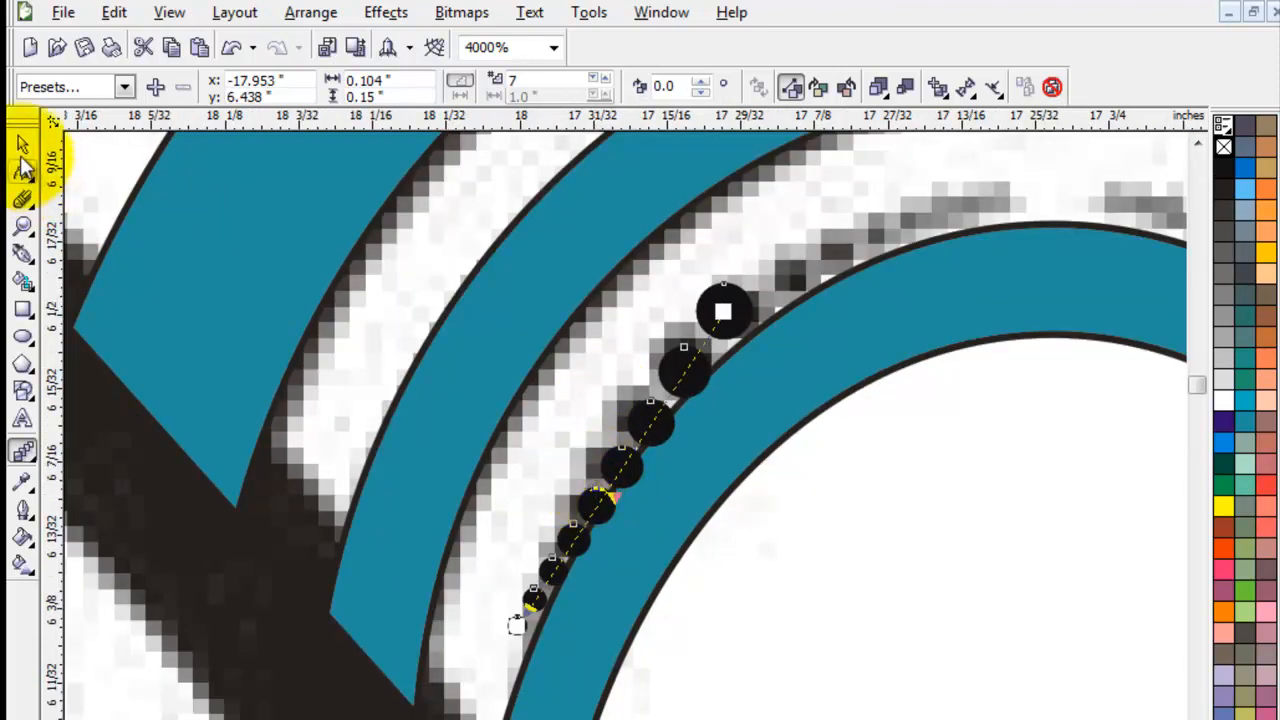
{"action": "left_click", "coordinate": [643, 457]}
{"action": "scroll", "coordinate": [637, 480], "scroll_direction": "down", "scroll_amount": 1}
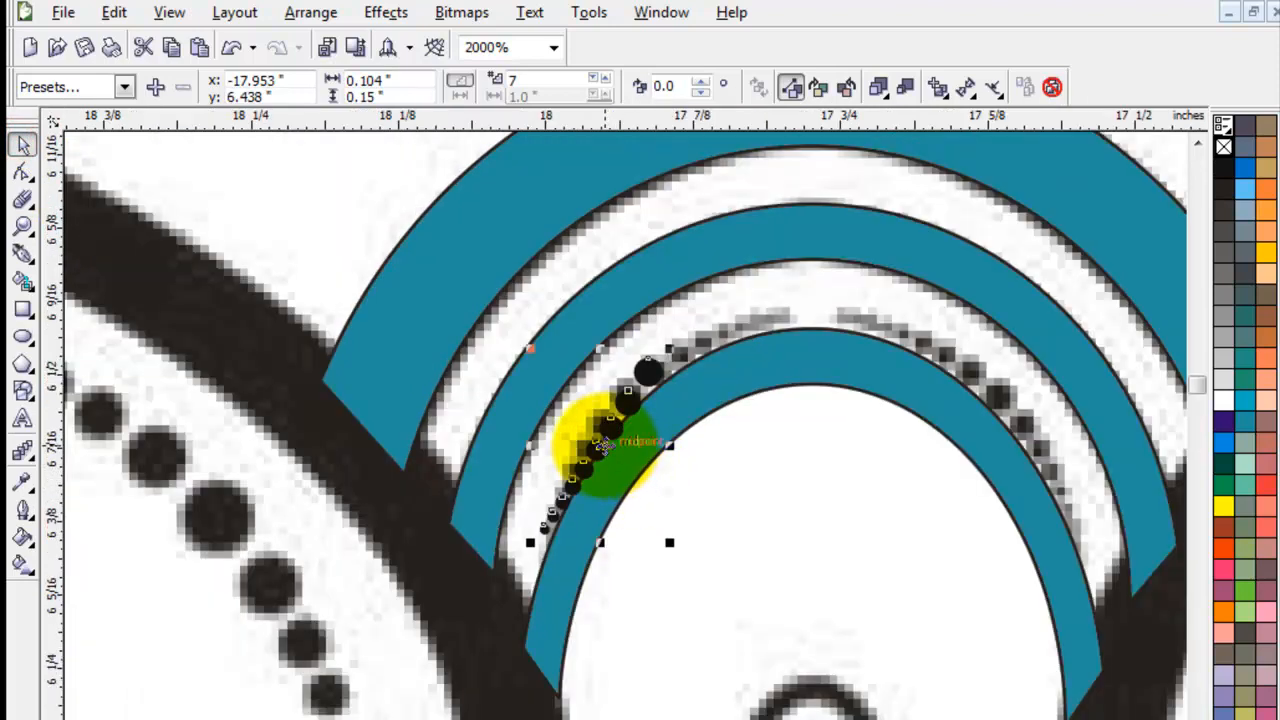
{"action": "scroll", "coordinate": [605, 446], "scroll_direction": "up", "scroll_amount": 1}
{"action": "left_click", "coordinate": [22, 173]}
{"action": "left_click", "coordinate": [610, 472]}
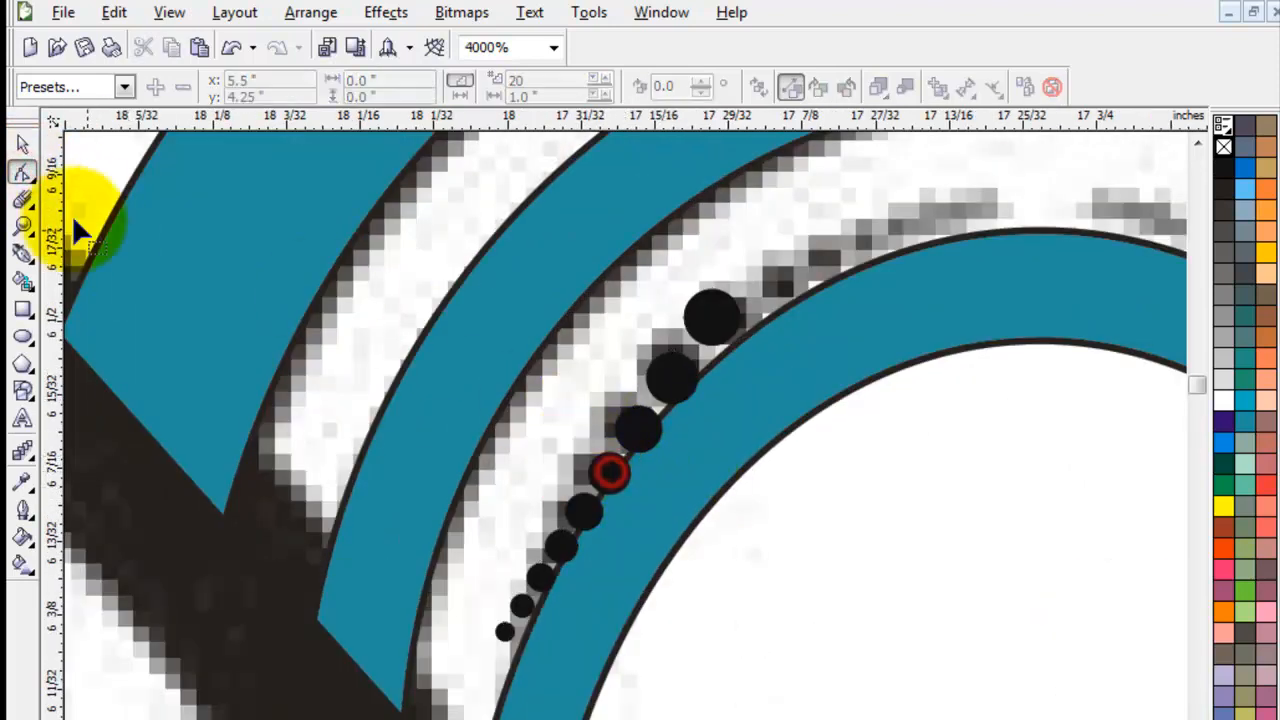
{"action": "left_click", "coordinate": [22, 145]}
{"action": "left_click", "coordinate": [705, 315]}
{"action": "left_click", "coordinate": [665, 374]}
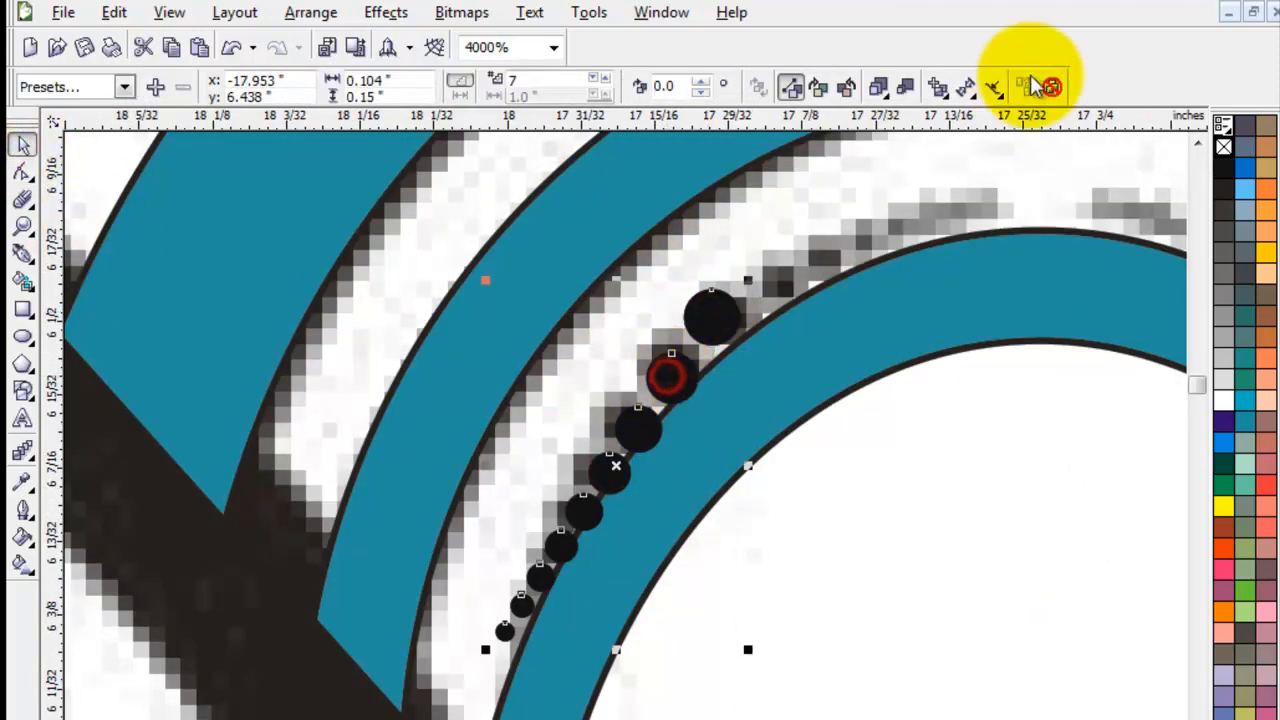
{"action": "key", "text": "ctrl+k"}
{"action": "left_click", "coordinate": [825, 576]}
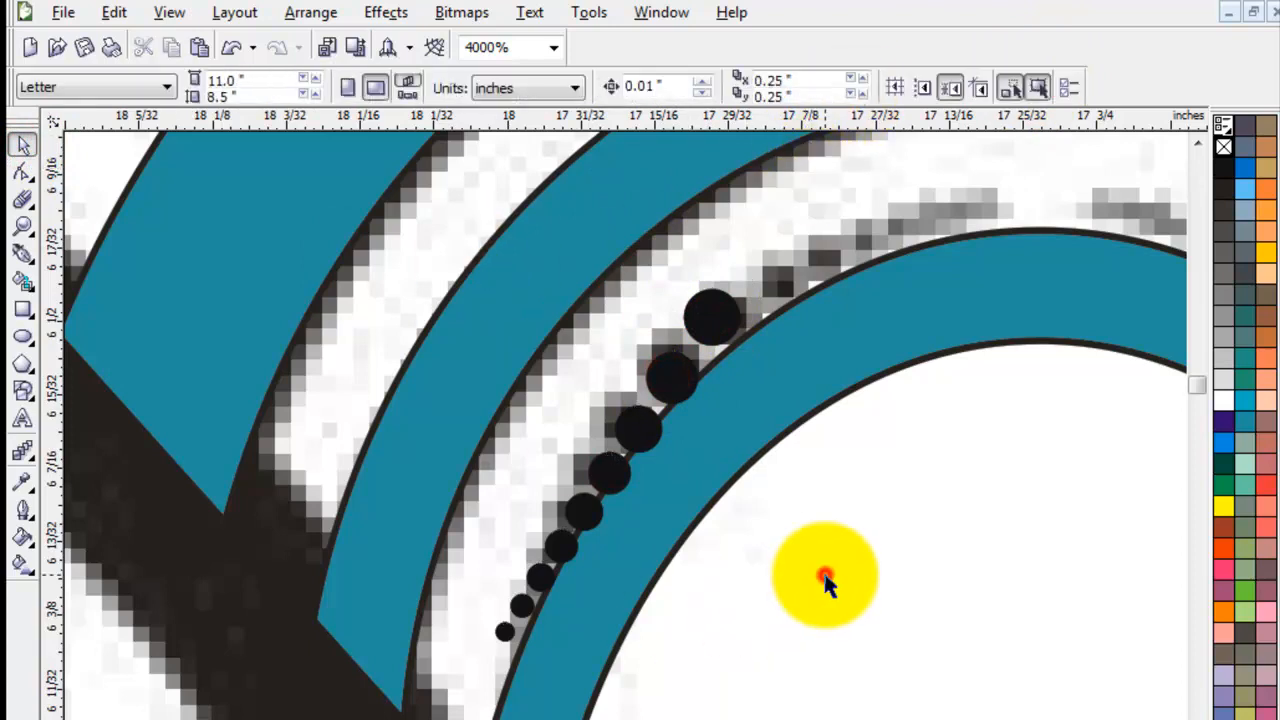
{"action": "left_click", "coordinate": [674, 370]}
{"action": "left_click", "coordinate": [540, 88]}
Move the second and third largest circles outward onto the matching dots of the arc
{"action": "key", "text": "z"}
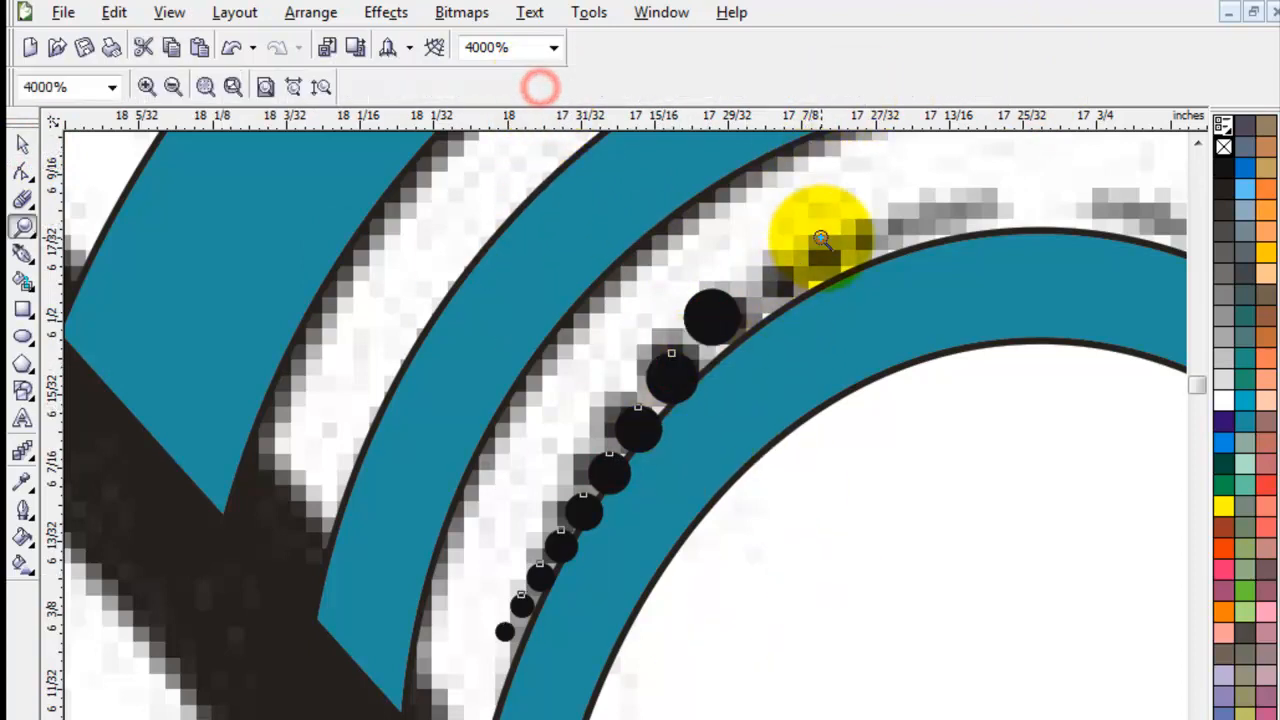
{"action": "left_click_drag", "start_coordinate": [821, 238], "coordinate": [367, 703]}
{"action": "left_click", "coordinate": [26, 142]}
{"action": "left_click", "coordinate": [950, 438]}
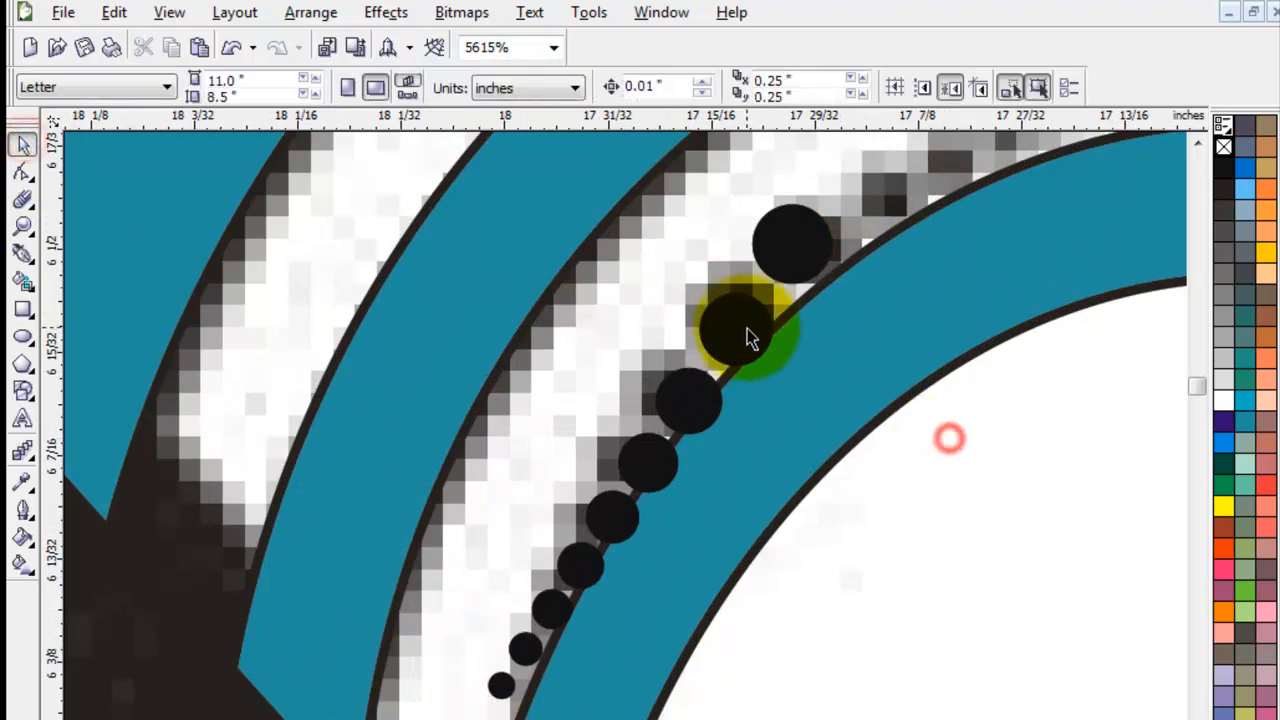
{"action": "left_click", "coordinate": [733, 314]}
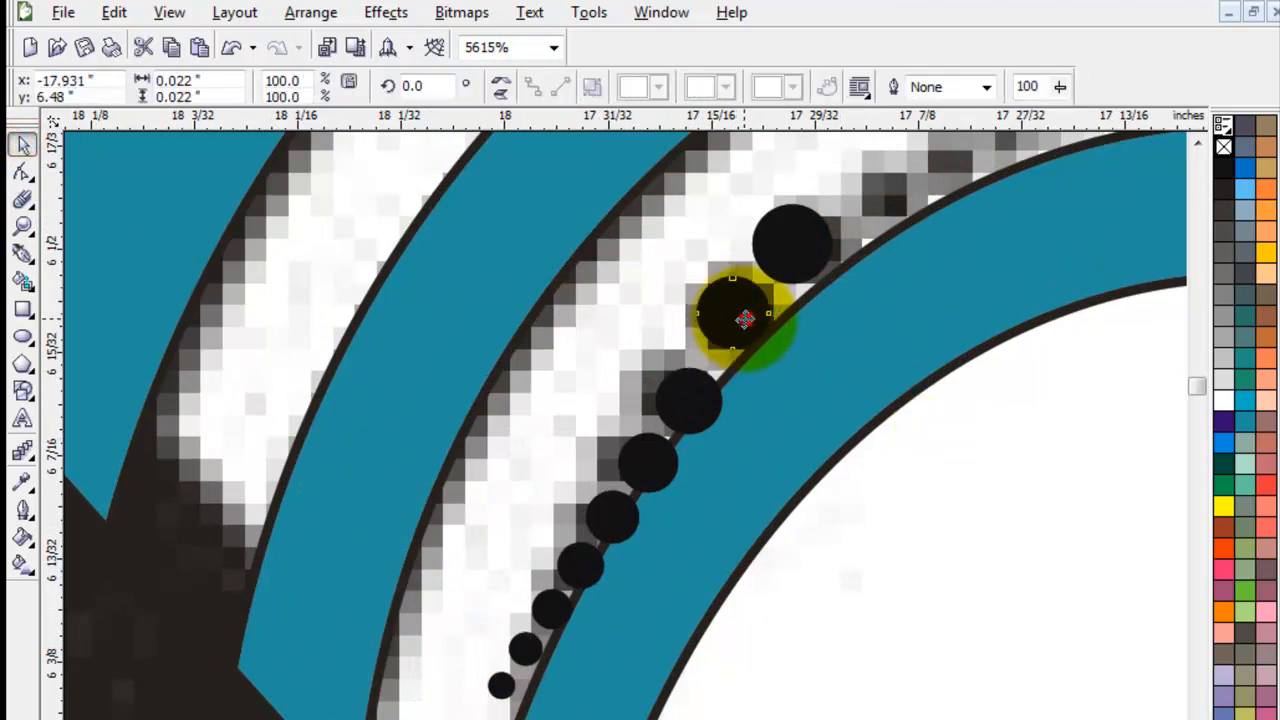
{"action": "left_click", "coordinate": [697, 398]}
{"action": "left_click_drag", "start_coordinate": [690, 392], "coordinate": [664, 375]}
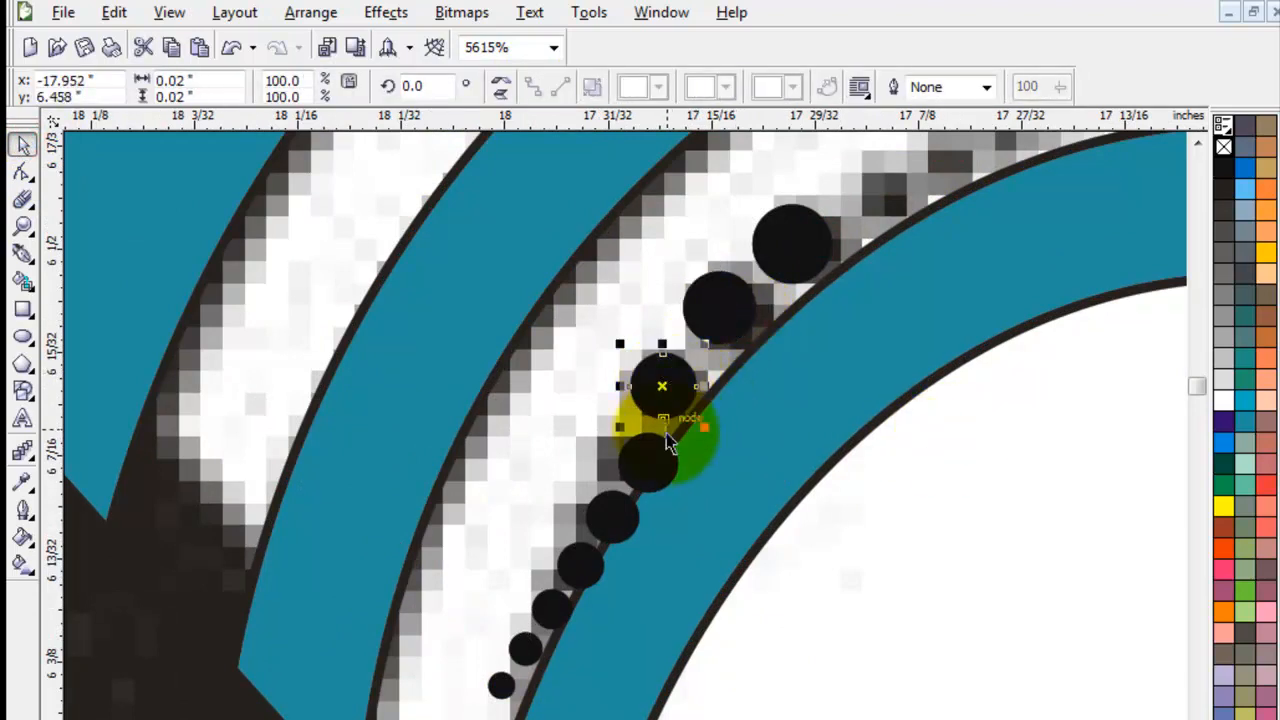
Shift the remaining intermediate circles outward one by one so they follow the curve of the dotted arc
{"action": "left_click", "coordinate": [650, 460]}
{"action": "left_click_drag", "start_coordinate": [622, 445], "coordinate": [622, 446]}
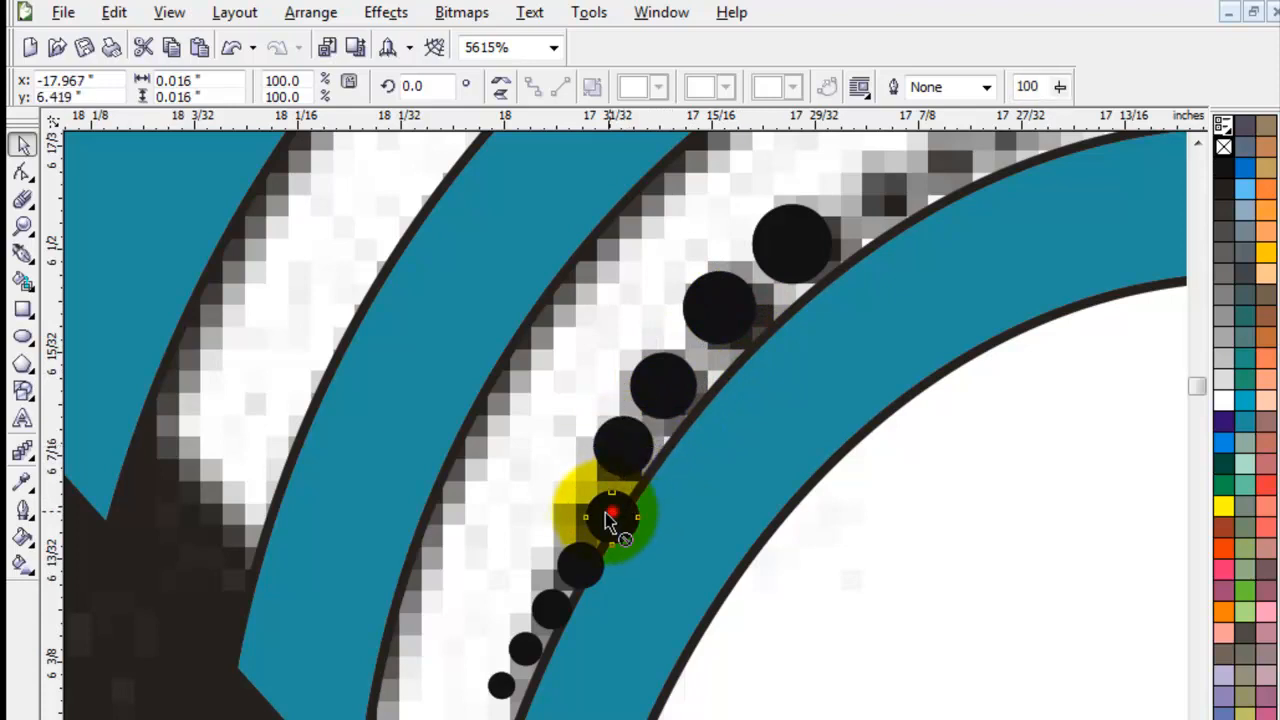
{"action": "left_click_drag", "start_coordinate": [589, 505], "coordinate": [570, 487]}
{"action": "left_click_drag", "start_coordinate": [581, 570], "coordinate": [565, 551]}
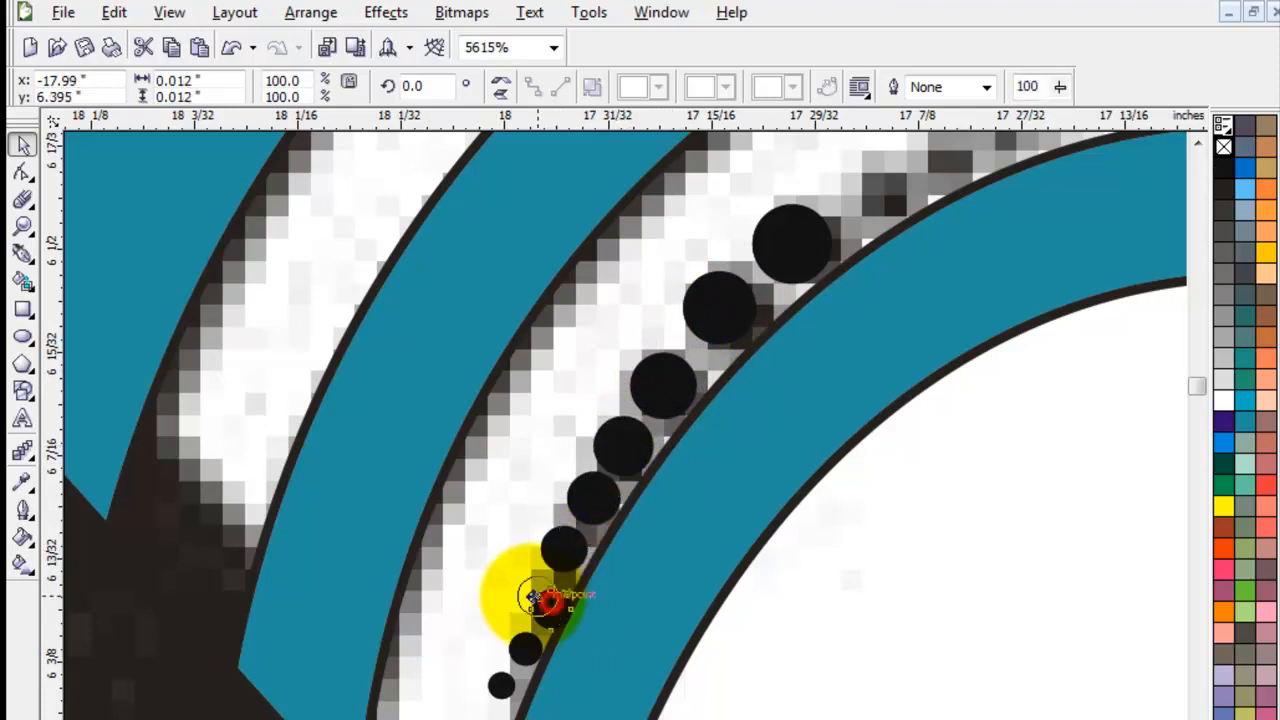
{"action": "left_click_drag", "start_coordinate": [551, 606], "coordinate": [536, 594]}
{"action": "left_click_drag", "start_coordinate": [514, 642], "coordinate": [513, 641]}
Group all nine circles and make a vertically mirrored copy of the group above the original
{"action": "left_click_drag", "start_coordinate": [872, 172], "coordinate": [420, 718]}
{"action": "key", "text": "ctrl+g"}
{"action": "scroll", "coordinate": [520, 555], "scroll_direction": "down", "scroll_amount": 1}
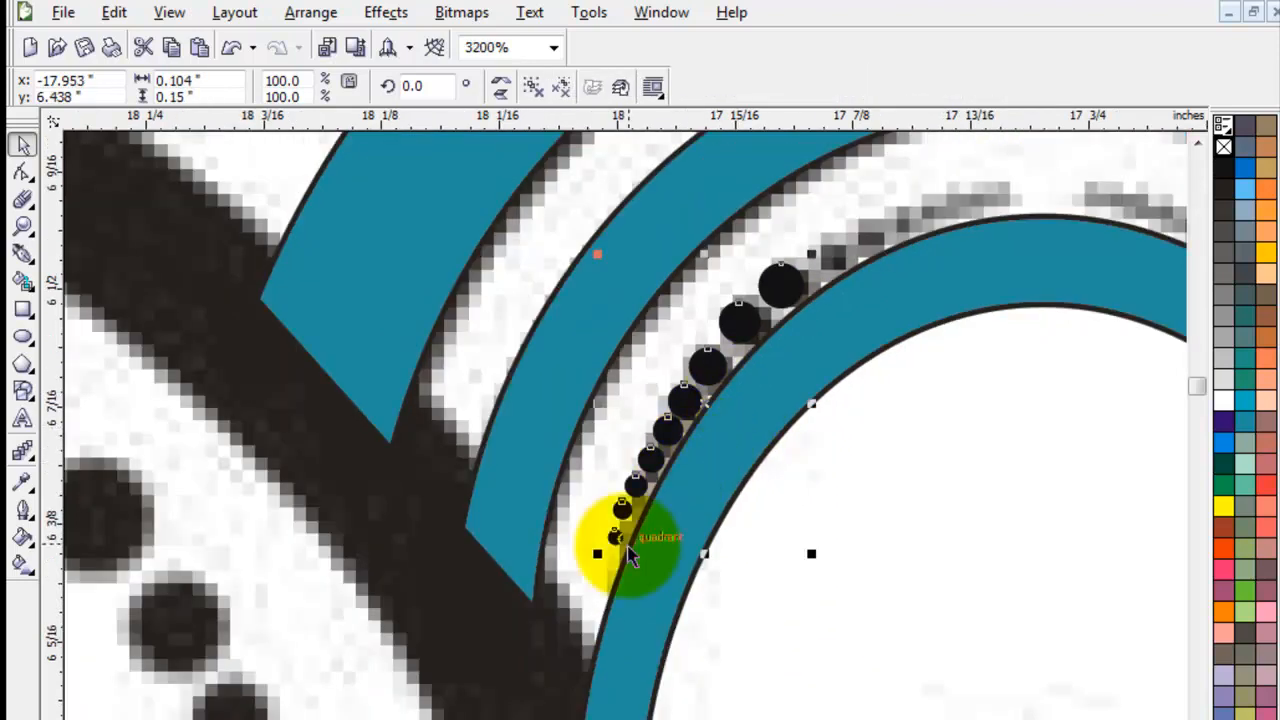
{"action": "left_click_drag", "start_coordinate": [704, 554], "coordinate": [814, 205]}
{"action": "right_click", "coordinate": [814, 205]}
Set the mirrored group's rotation centre on its largest circle and rotate it to about 247° along the upper dotted arc
{"action": "scroll", "coordinate": [1186, 135], "scroll_direction": "up", "scroll_amount": 3}
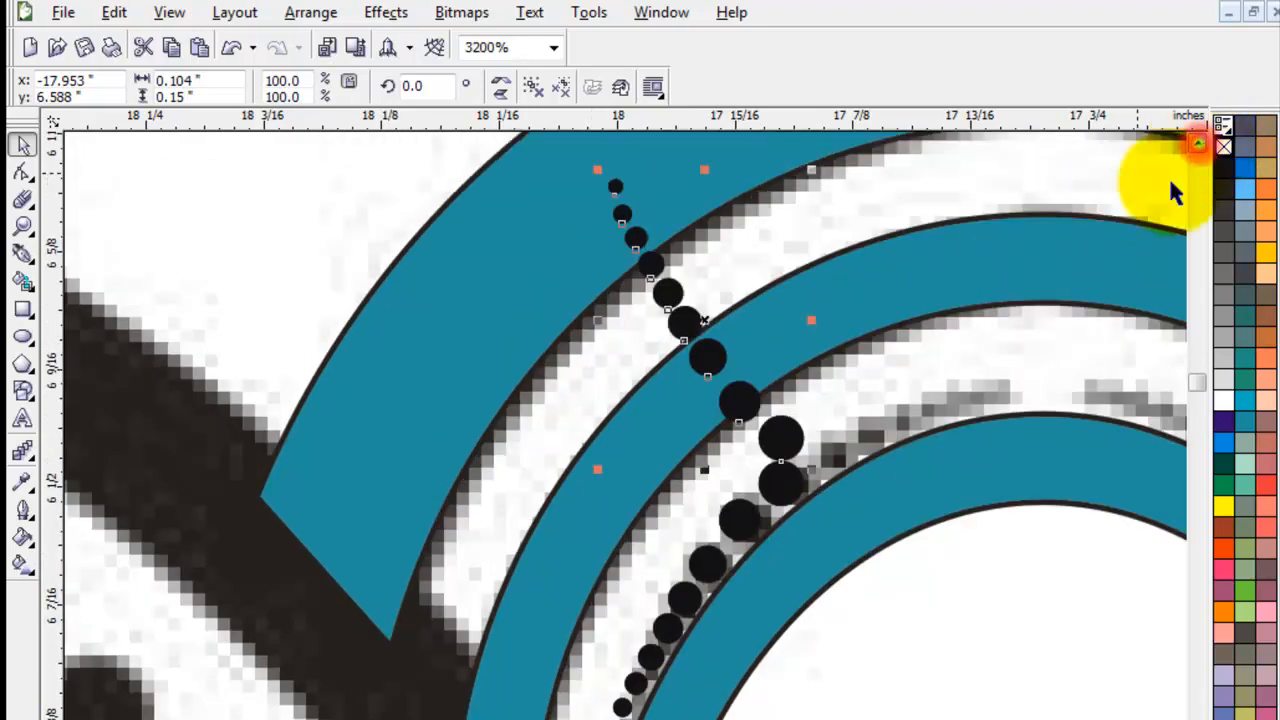
{"action": "left_click", "coordinate": [686, 330]}
{"action": "left_click_drag", "start_coordinate": [705, 320], "coordinate": [769, 440]}
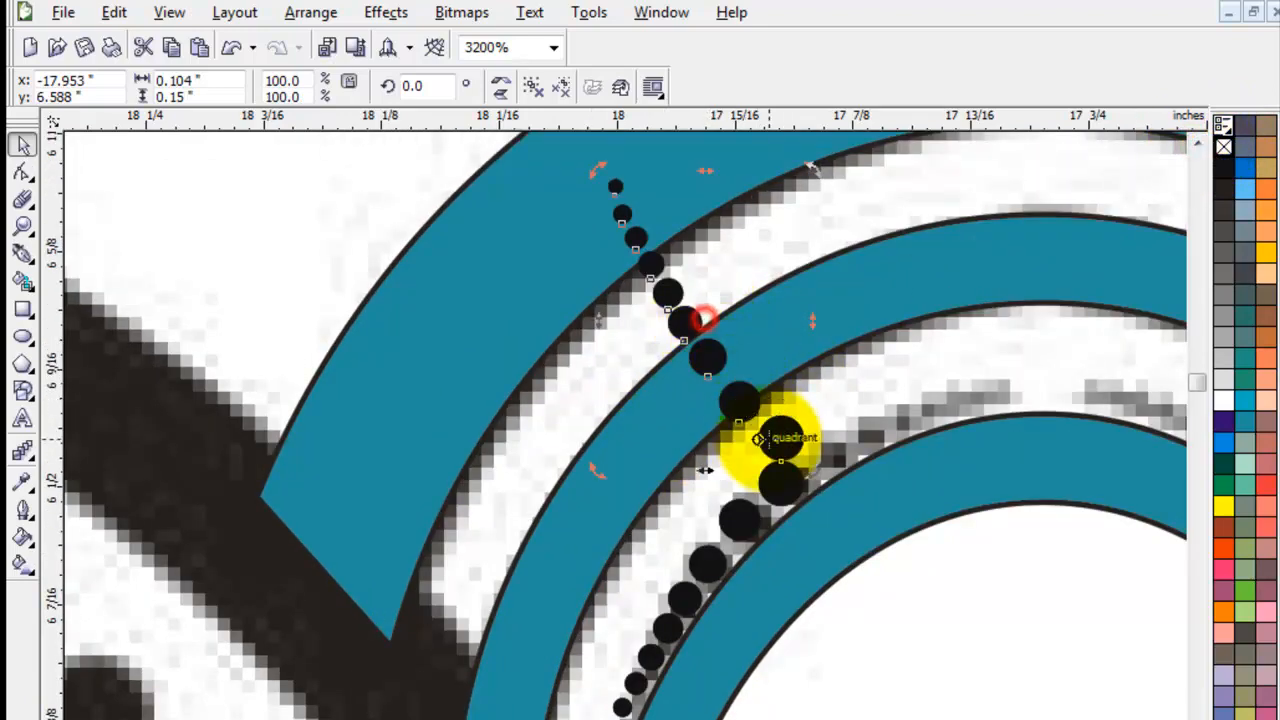
{"action": "left_click_drag", "start_coordinate": [808, 168], "coordinate": [1057, 600]}
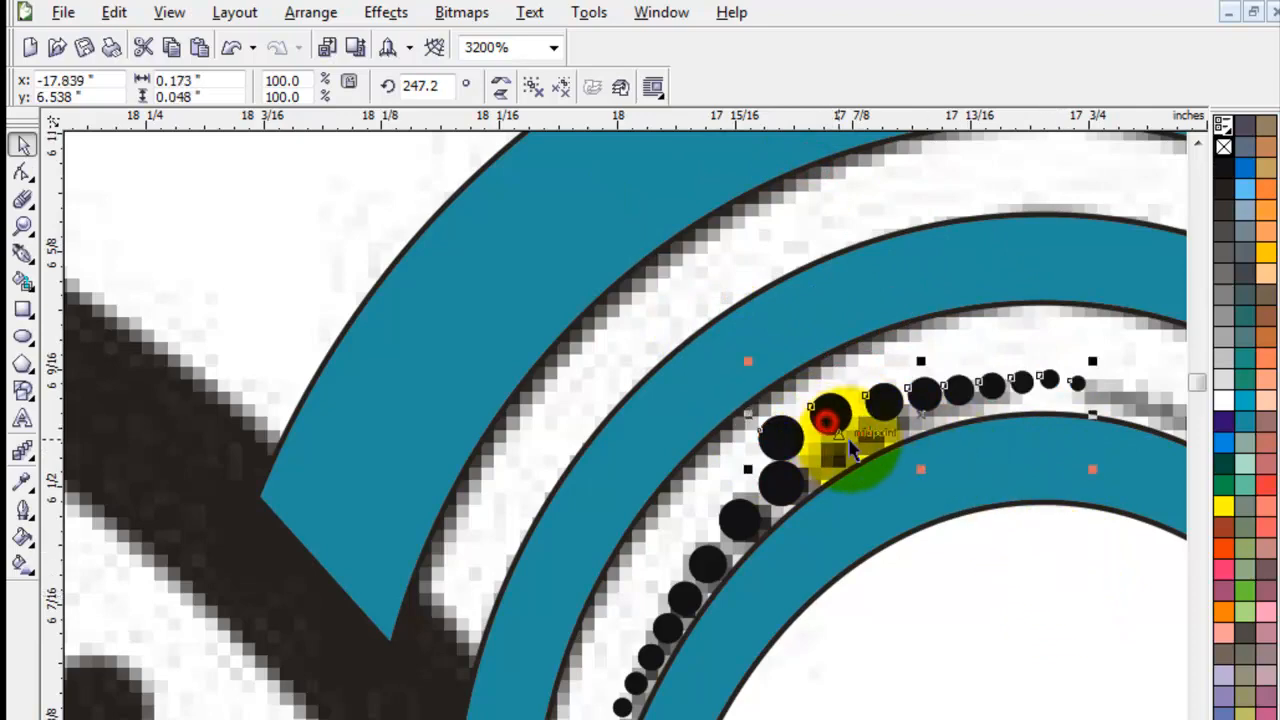
Move the copied group down so its largest circle overlaps the original's, and rotate it to about 258° about that circle
{"action": "scroll", "coordinate": [852, 452], "scroll_direction": "up", "scroll_amount": 2}
{"action": "left_click_drag", "start_coordinate": [386, 443], "coordinate": [386, 626]}
{"action": "scroll", "coordinate": [571, 345], "scroll_direction": "down", "scroll_amount": 1}
{"action": "left_click", "coordinate": [871, 400]}
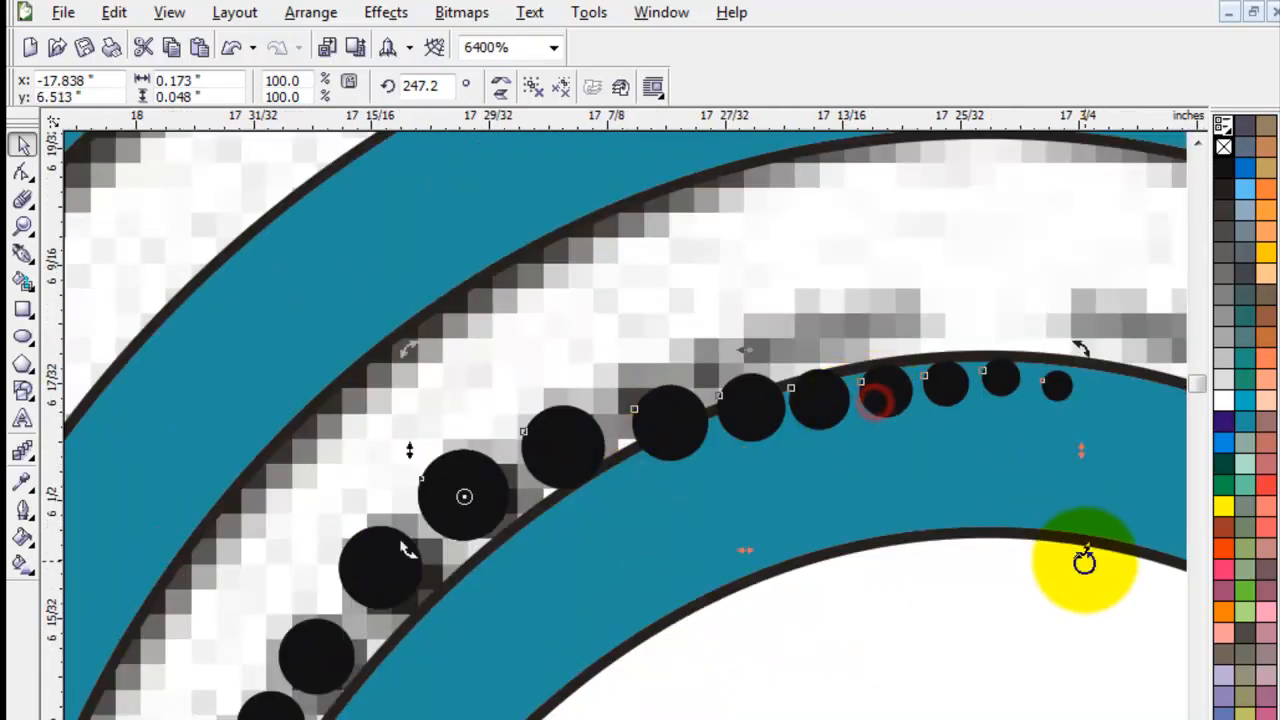
{"action": "left_click_drag", "start_coordinate": [1084, 562], "coordinate": [1045, 448]}
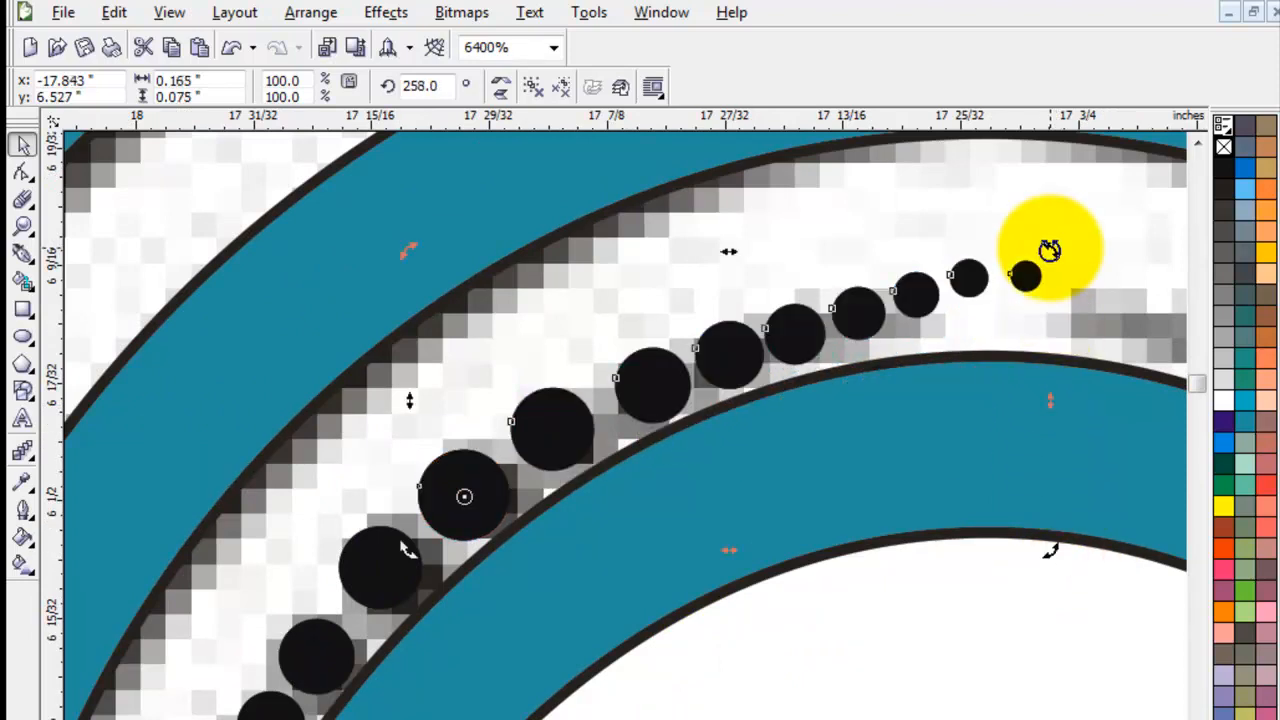
Ungroup the copied circles and move the smaller ones one by one down onto the traced dots near the arc's crown
{"action": "left_click", "coordinate": [625, 218]}
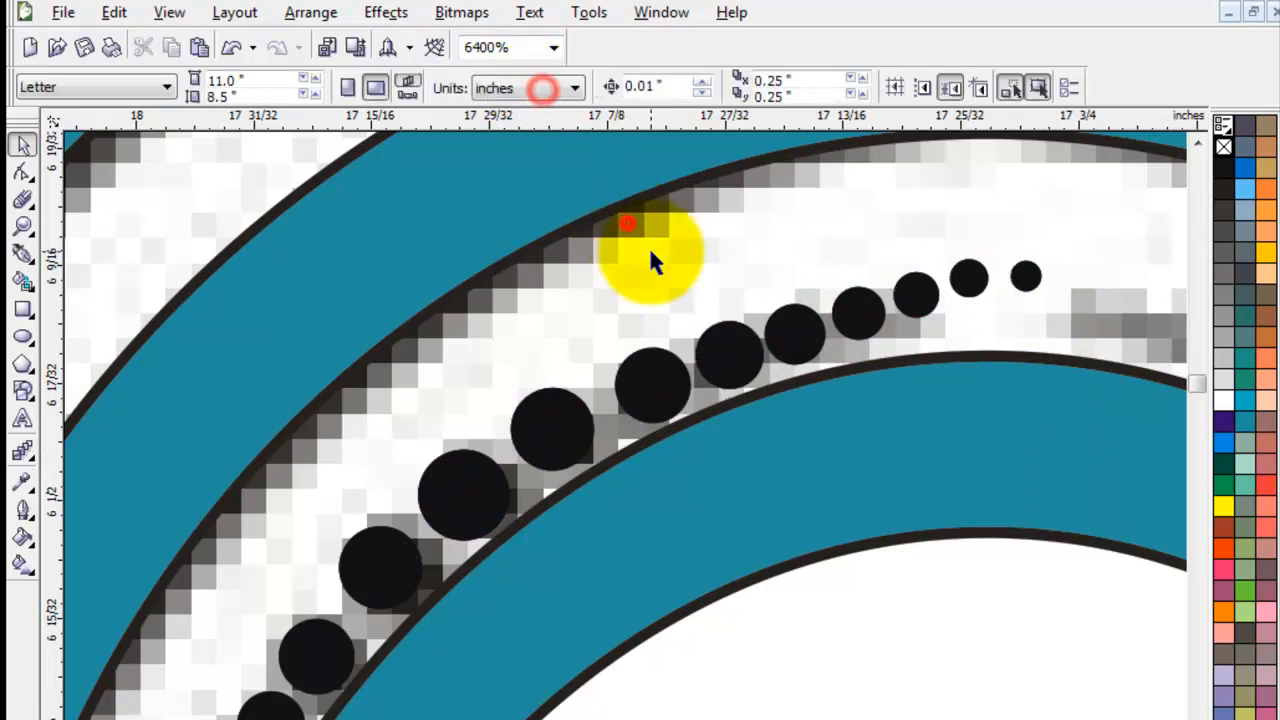
{"action": "left_click", "coordinate": [803, 334]}
{"action": "scroll", "coordinate": [862, 331], "scroll_direction": "up", "scroll_amount": 2}
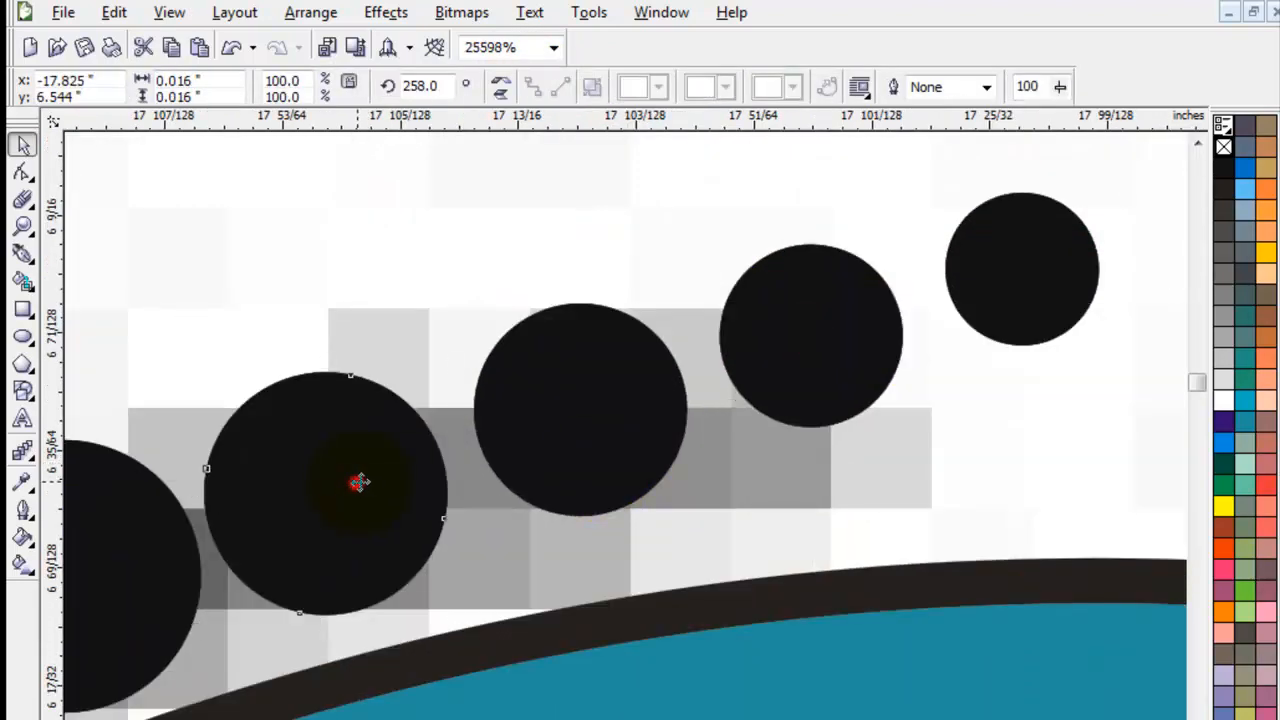
{"action": "left_click_drag", "start_coordinate": [594, 400], "coordinate": [609, 474]}
{"action": "left_click_drag", "start_coordinate": [827, 348], "coordinate": [930, 477]}
{"action": "left_click_drag", "start_coordinate": [1014, 294], "coordinate": [1014, 500]}
{"action": "scroll", "coordinate": [655, 450], "scroll_direction": "down", "scroll_amount": 2}
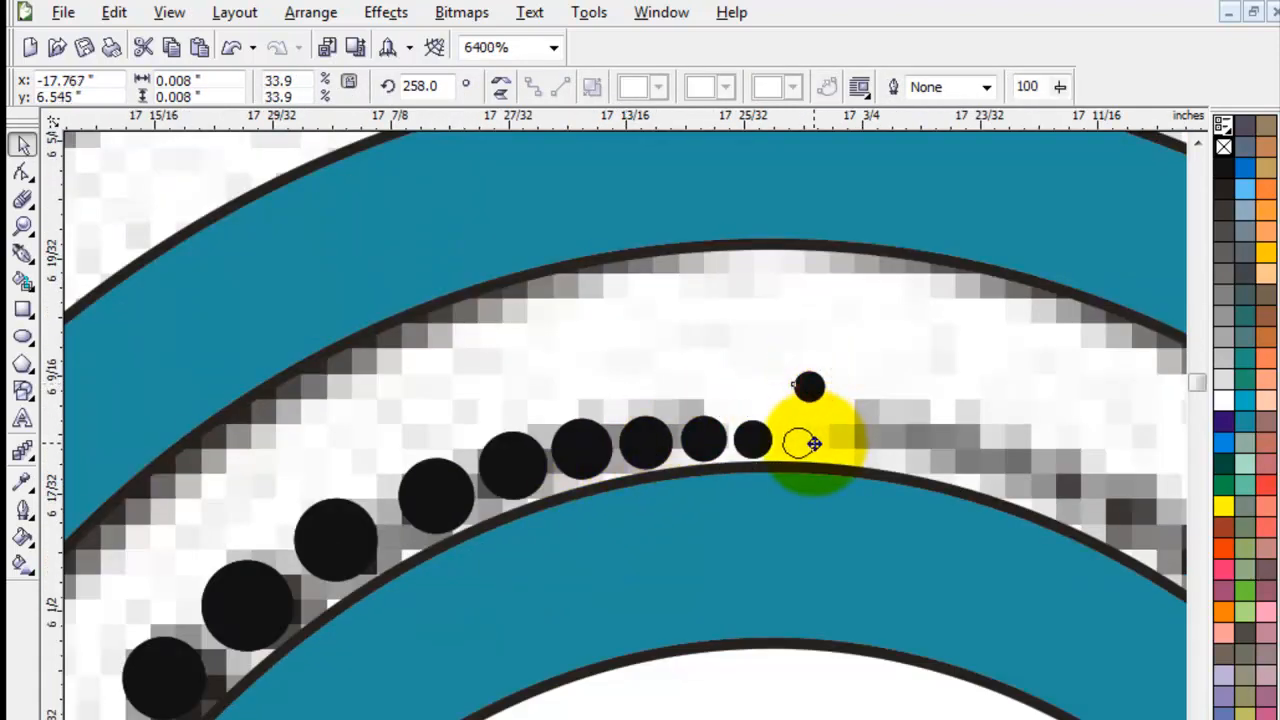
{"action": "left_click_drag", "start_coordinate": [813, 440], "coordinate": [814, 440]}
Select all circles of the half arc and group them
{"action": "scroll", "coordinate": [822, 441], "scroll_direction": "down", "scroll_amount": 1}
{"action": "left_click_drag", "start_coordinate": [738, 348], "coordinate": [354, 613]}
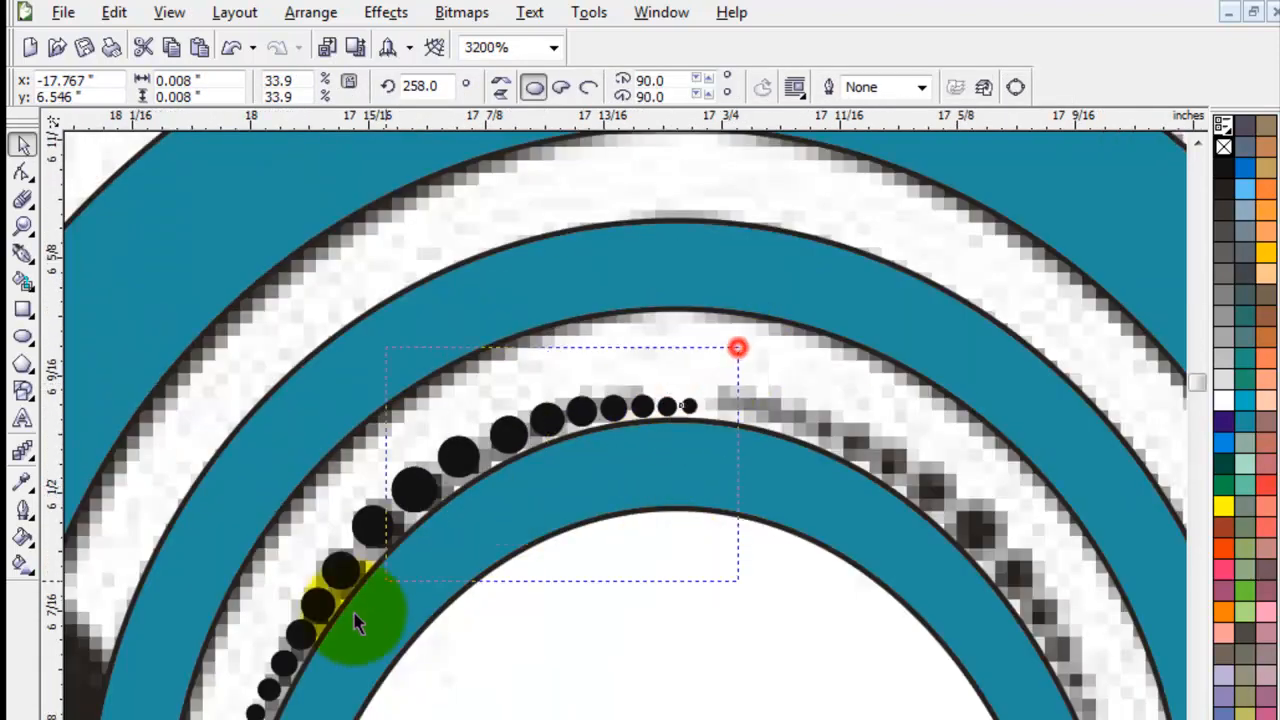
{"action": "left_click_drag", "start_coordinate": [226, 716], "coordinate": [214, 714]}
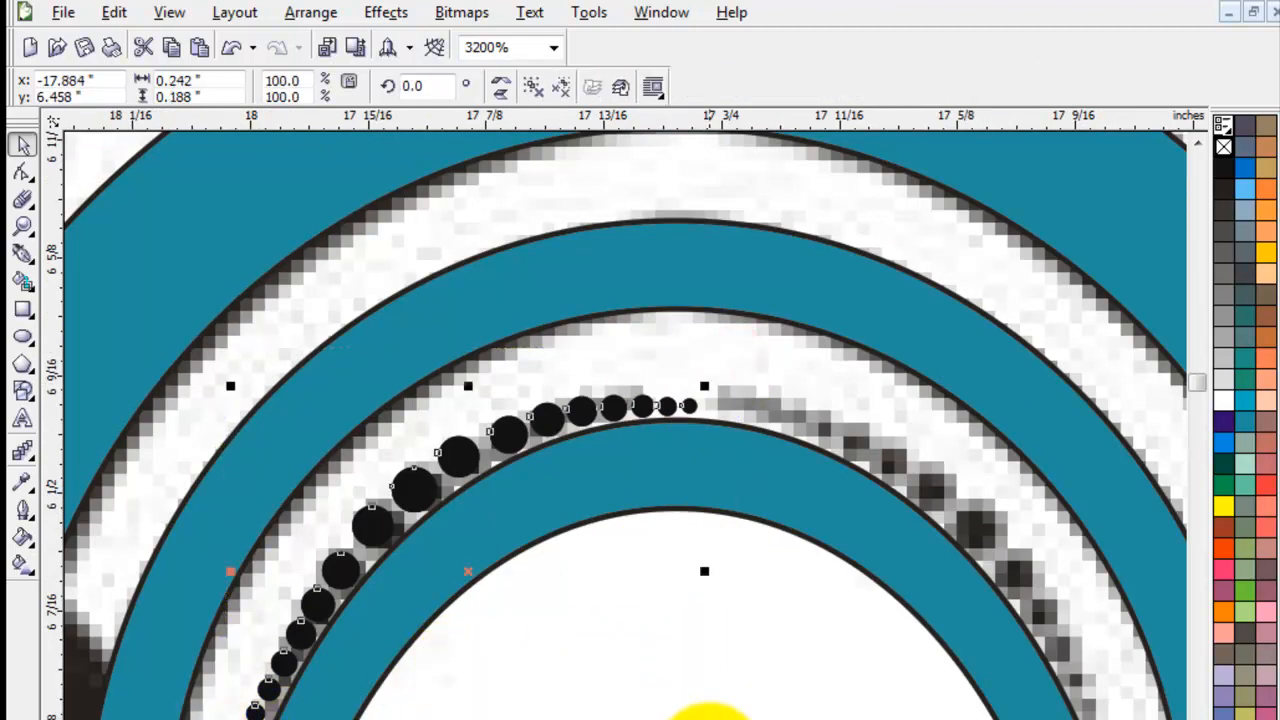
{"action": "left_click_drag", "start_coordinate": [465, 487], "coordinate": [443, 455]}
{"action": "left_click_drag", "start_coordinate": [594, 491], "coordinate": [617, 498]}
{"action": "key", "text": "Delete"}
{"action": "left_click_drag", "start_coordinate": [421, 478], "coordinate": [407, 492]}
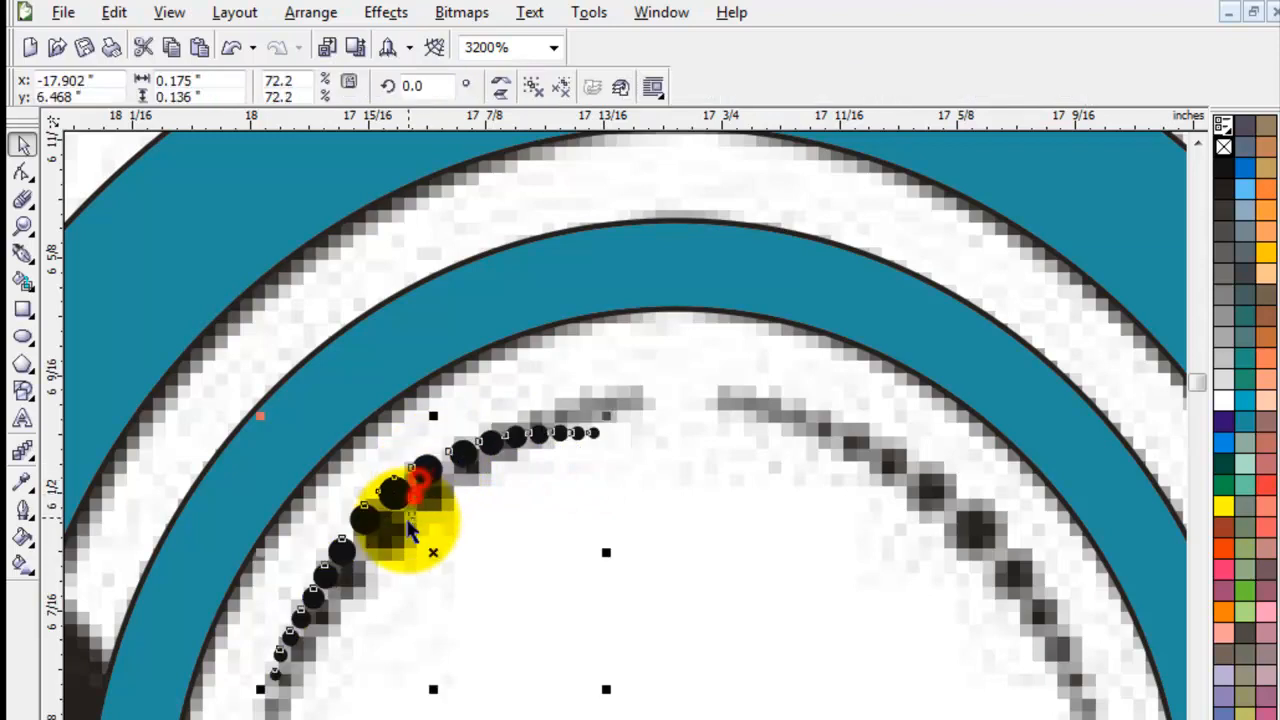
{"action": "key", "text": "ctrl+z"}
{"action": "key", "text": "ctrl+z"}
{"action": "key", "text": "ctrl+z"}
{"action": "key", "text": "ctrl+z"}
{"action": "key", "text": "ctrl+z"}
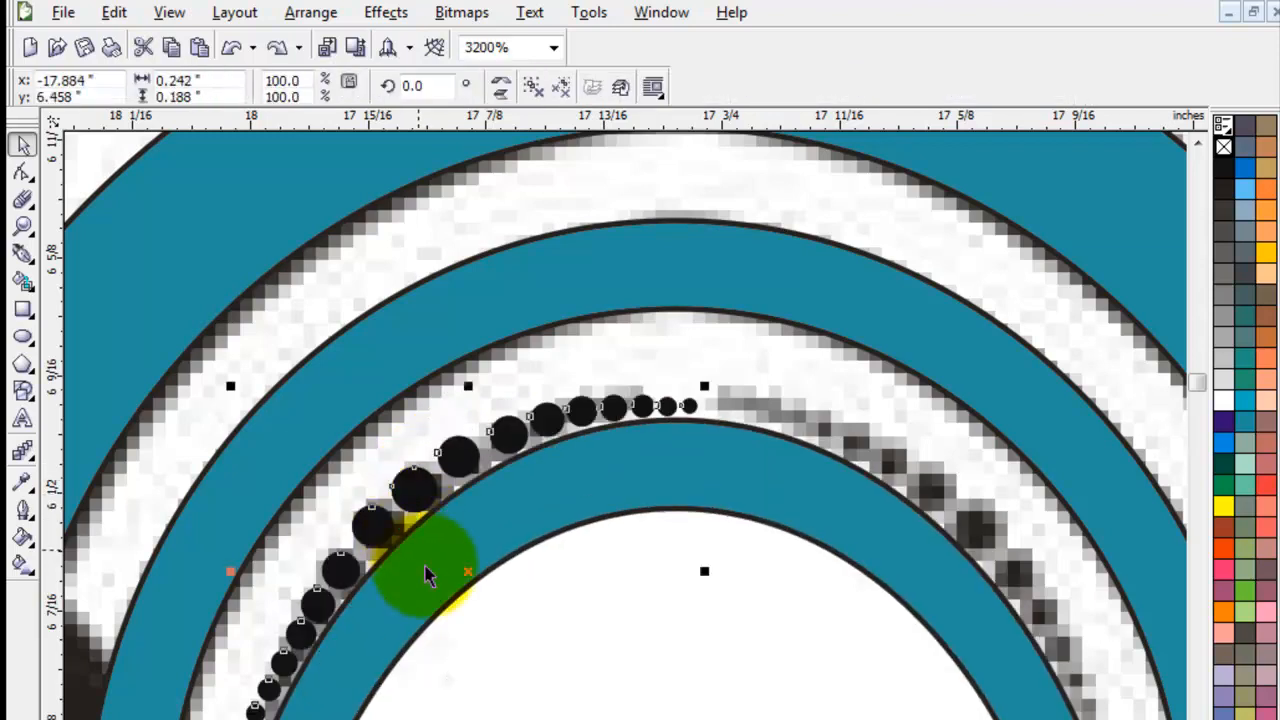
Delete the innermost blue band and rotate the dotted group slightly counterclockwise about its centre
{"action": "scroll", "coordinate": [425, 575], "scroll_direction": "down", "scroll_amount": 1}
{"action": "left_click", "coordinate": [766, 446]}
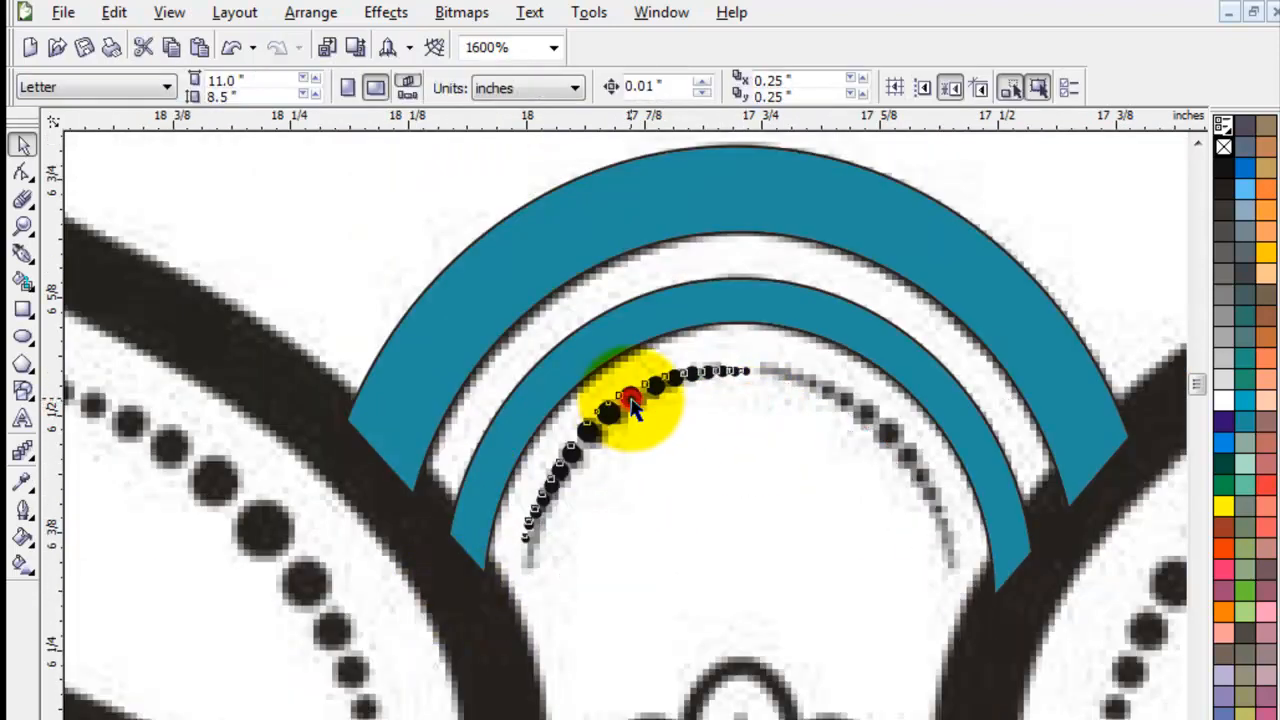
{"action": "left_click", "coordinate": [624, 400]}
{"action": "left_click", "coordinate": [626, 404]}
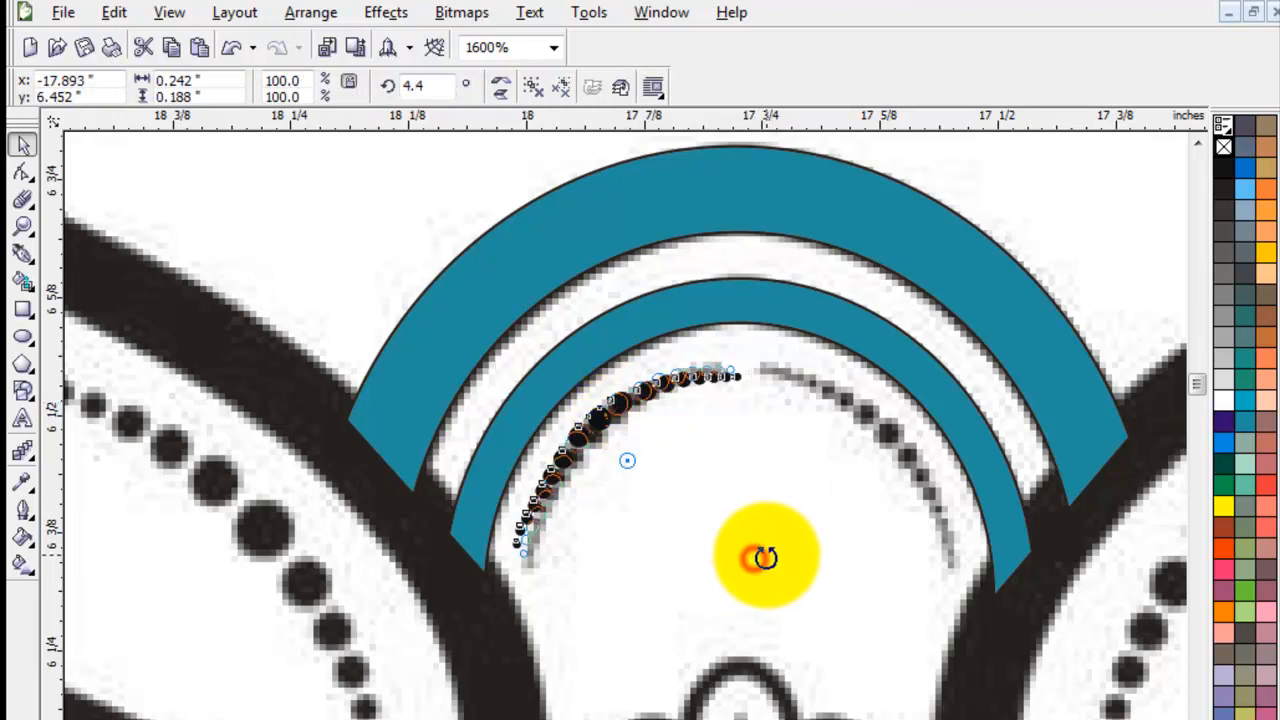
{"action": "left_click_drag", "start_coordinate": [765, 557], "coordinate": [766, 558]}
Make a horizontally mirrored copy of the dotted group over the other half of the arc
{"action": "left_click_drag", "start_coordinate": [512, 461], "coordinate": [774, 494]}
{"action": "right_click", "coordinate": [774, 494]}
{"action": "scroll", "coordinate": [780, 522], "scroll_direction": "down", "scroll_amount": 1}
Draw a closed triangle over the second petal of the small fan motif, with its tip at the petal's base
{"action": "key", "text": "z"}
{"action": "left_click_drag", "start_coordinate": [391, 338], "coordinate": [813, 684]}
{"action": "left_click", "coordinate": [22, 146]}
{"action": "key", "text": "z"}
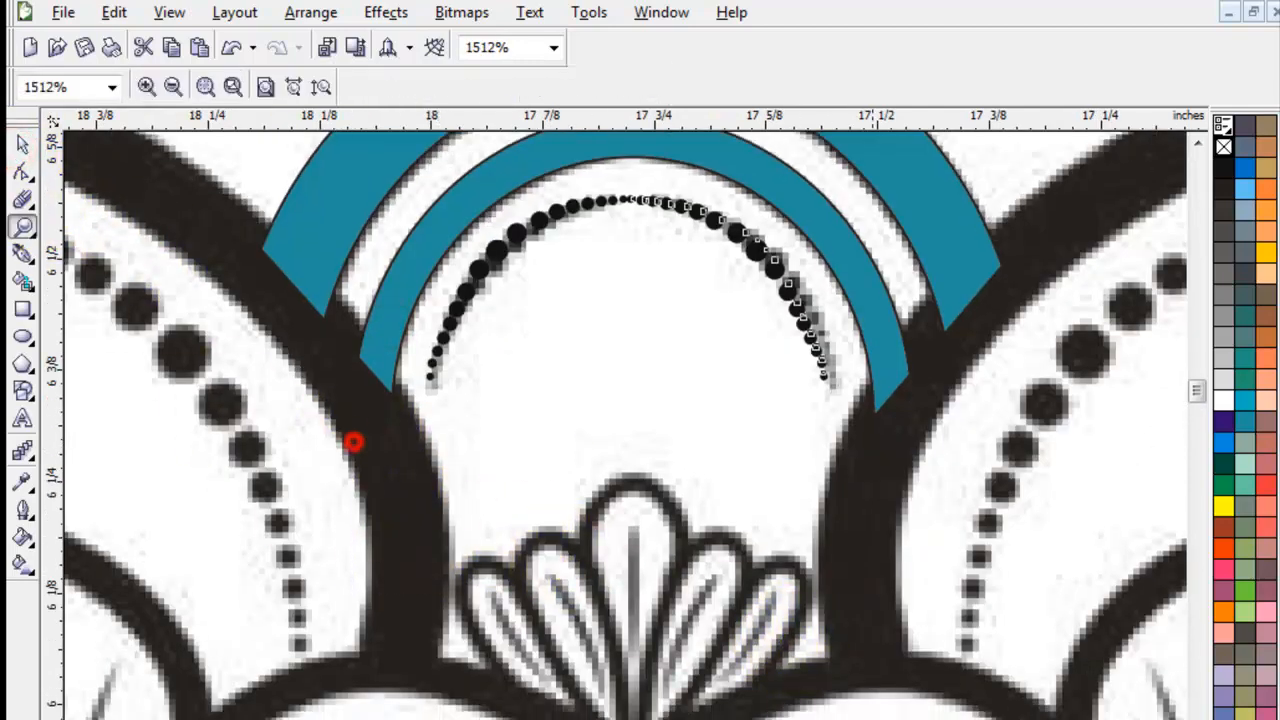
{"action": "left_click_drag", "start_coordinate": [354, 443], "coordinate": [914, 712]}
{"action": "left_click", "coordinate": [23, 256]}
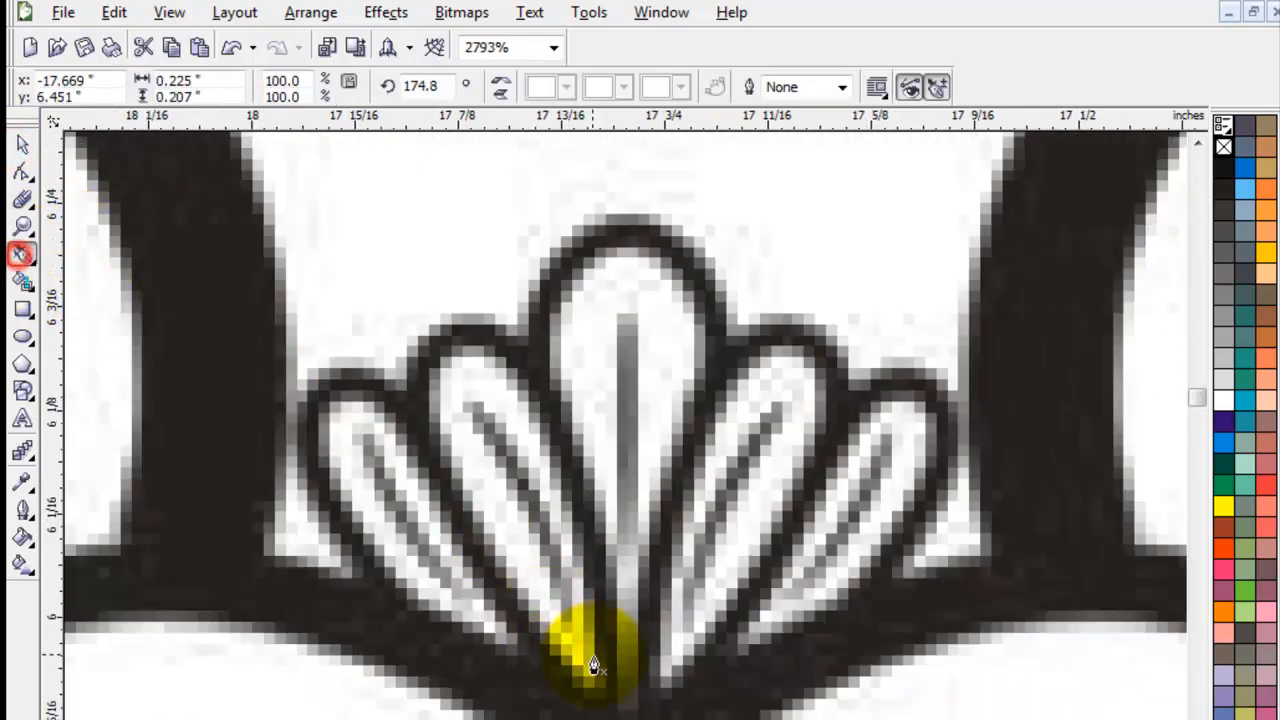
{"action": "left_click", "coordinate": [599, 702]}
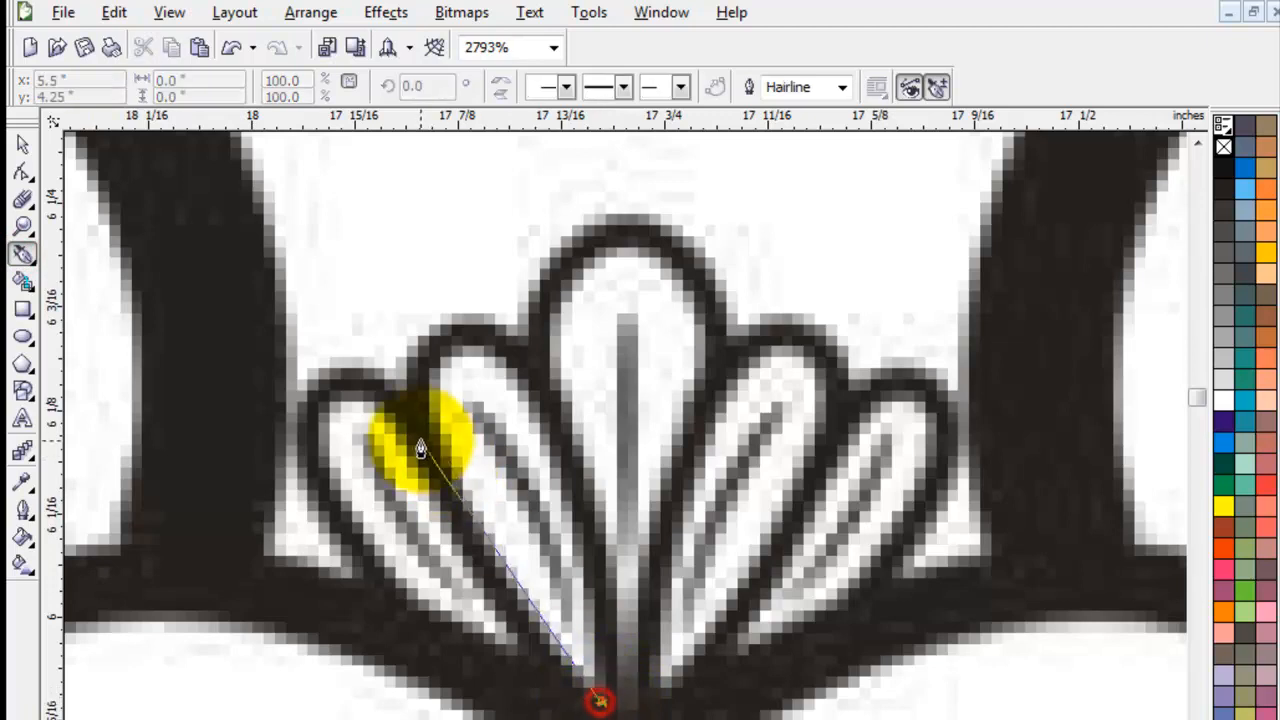
{"action": "left_click", "coordinate": [409, 425]}
{"action": "left_click", "coordinate": [510, 355]}
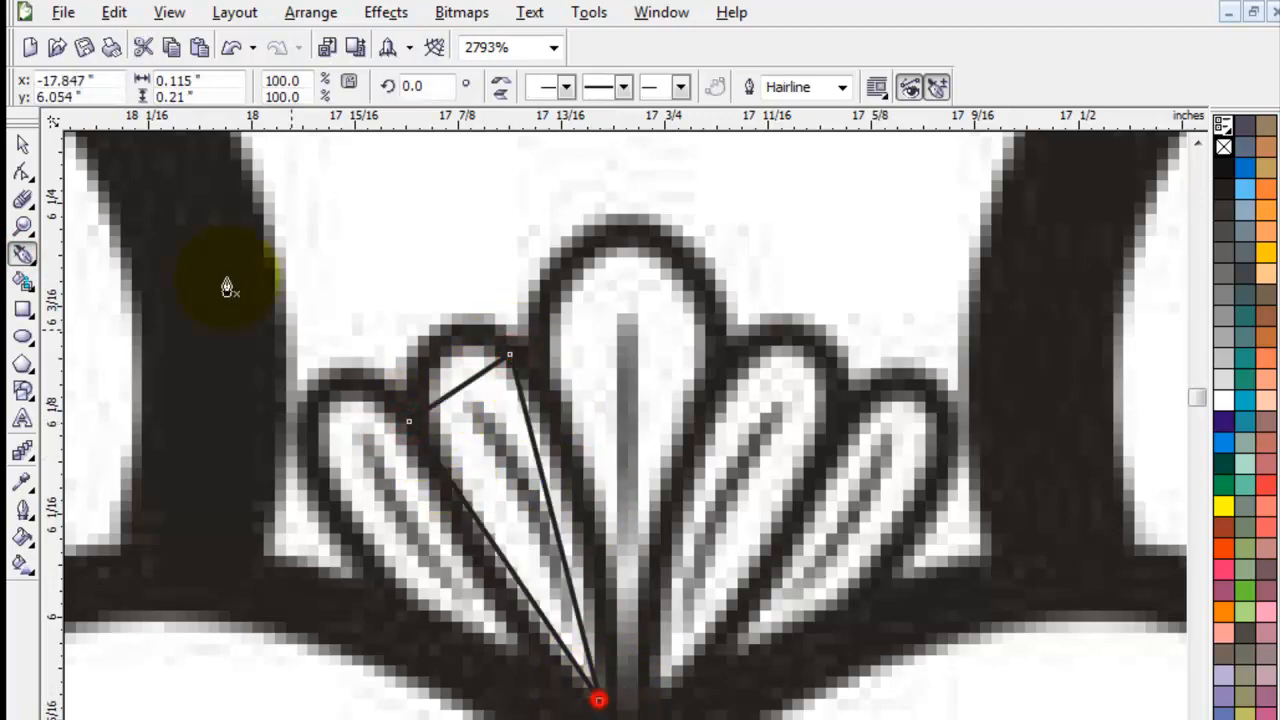
Convert the triangle's sides to curves and bend them to follow the petal's rounded outline
{"action": "left_click", "coordinate": [19, 173]}
{"action": "left_click_drag", "start_coordinate": [352, 292], "coordinate": [752, 719]}
{"action": "left_click", "coordinate": [303, 86]}
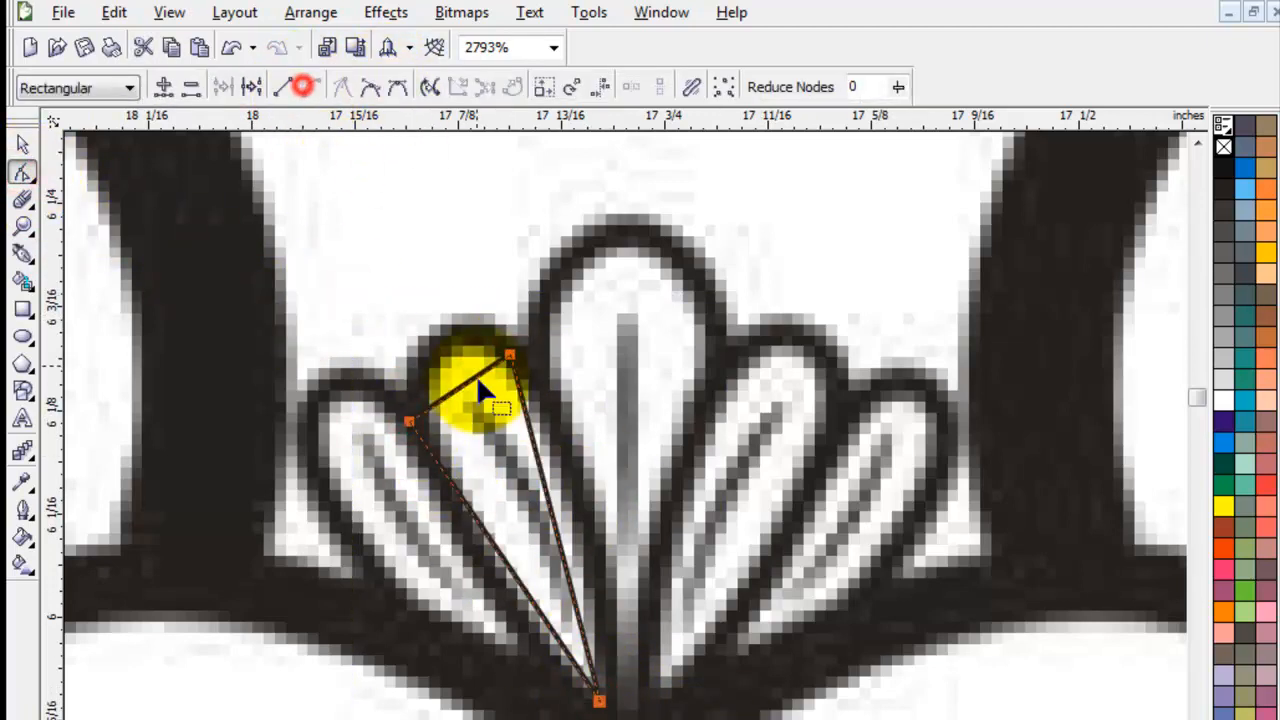
{"action": "left_click_drag", "start_coordinate": [432, 338], "coordinate": [432, 341]}
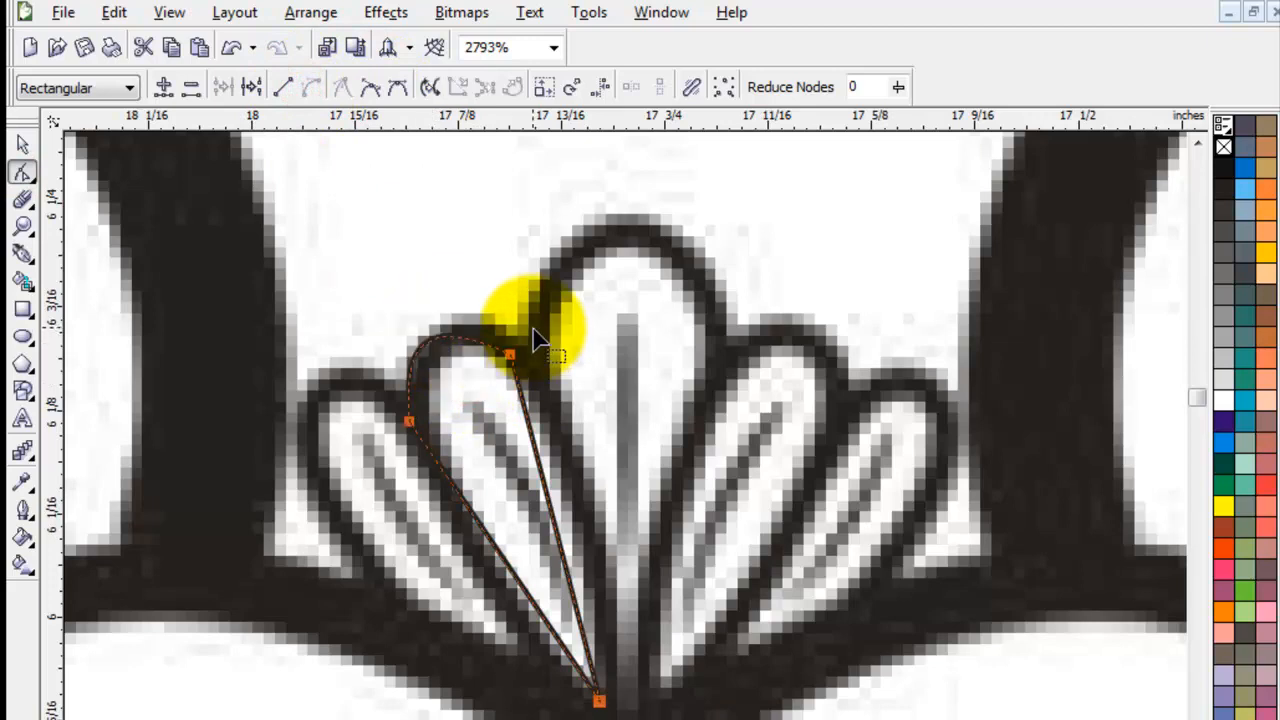
{"action": "left_click_drag", "start_coordinate": [531, 328], "coordinate": [494, 378]}
{"action": "left_click_drag", "start_coordinate": [463, 310], "coordinate": [384, 343]}
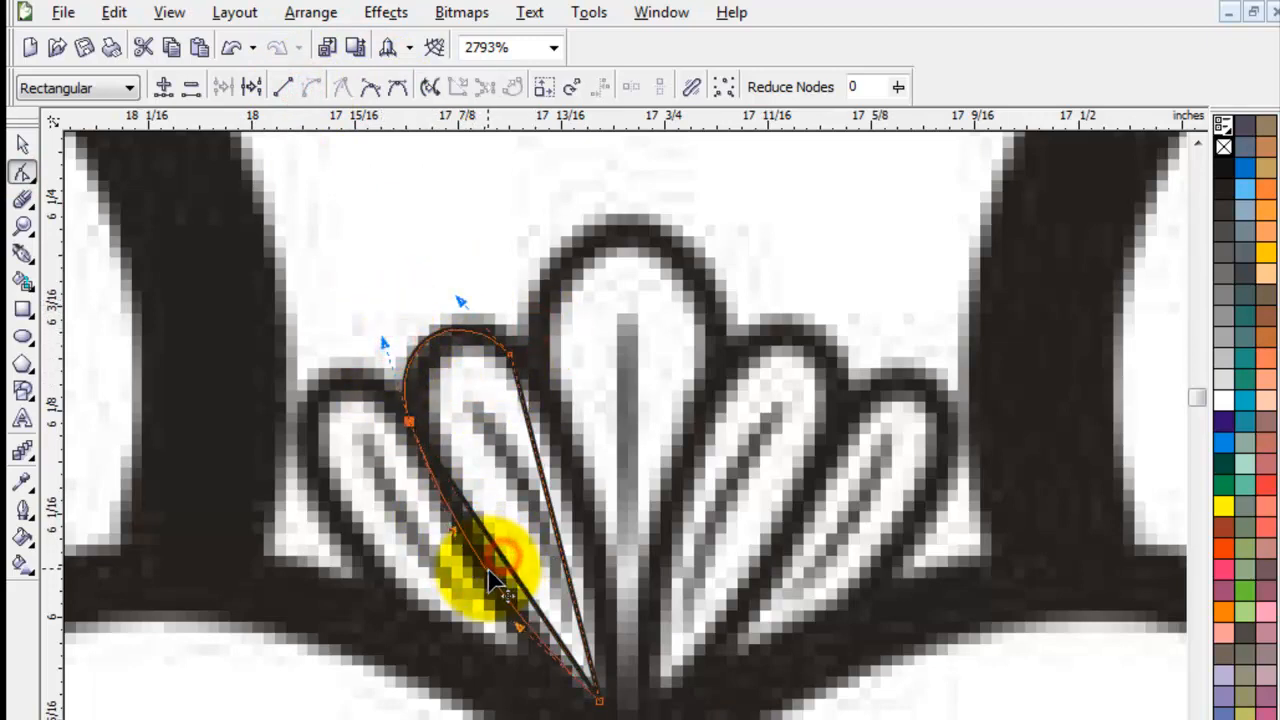
{"action": "left_click", "coordinate": [492, 580]}
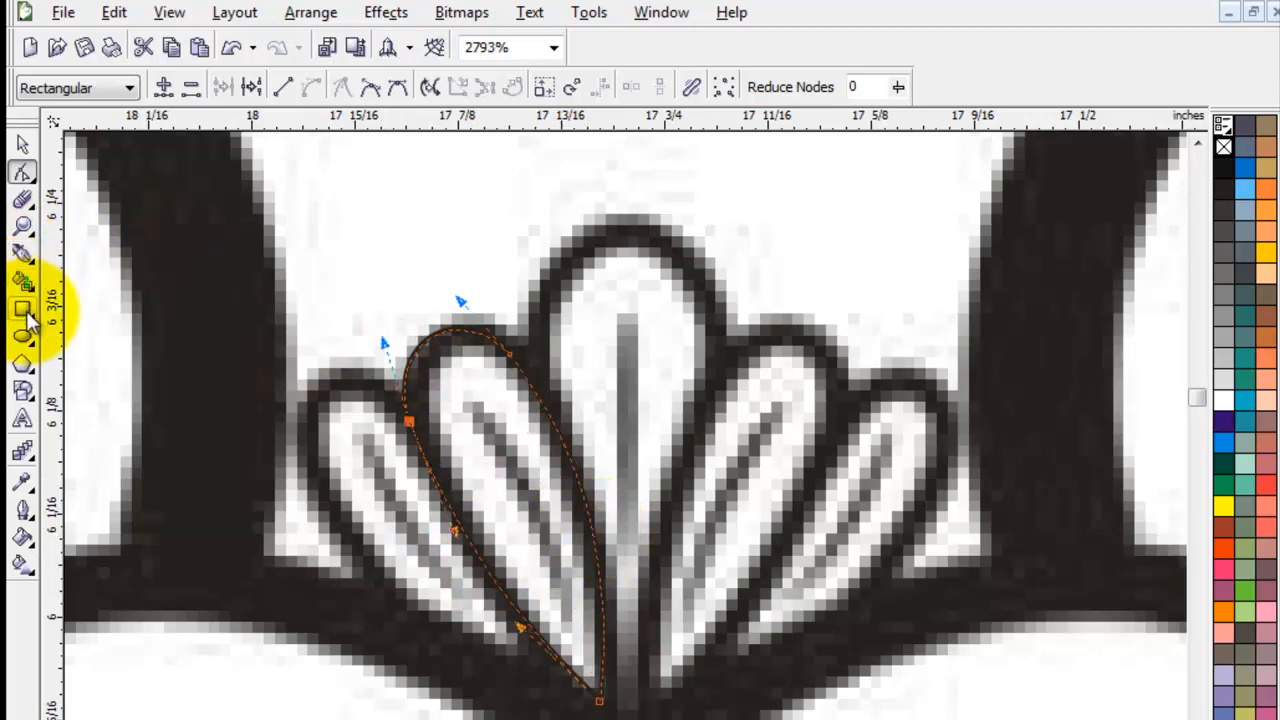
Draw a line along the second petal's centre vein and bend it into a curve matching the traced stroke
{"action": "left_click", "coordinate": [26, 257]}
{"action": "right_click", "coordinate": [26, 257]}
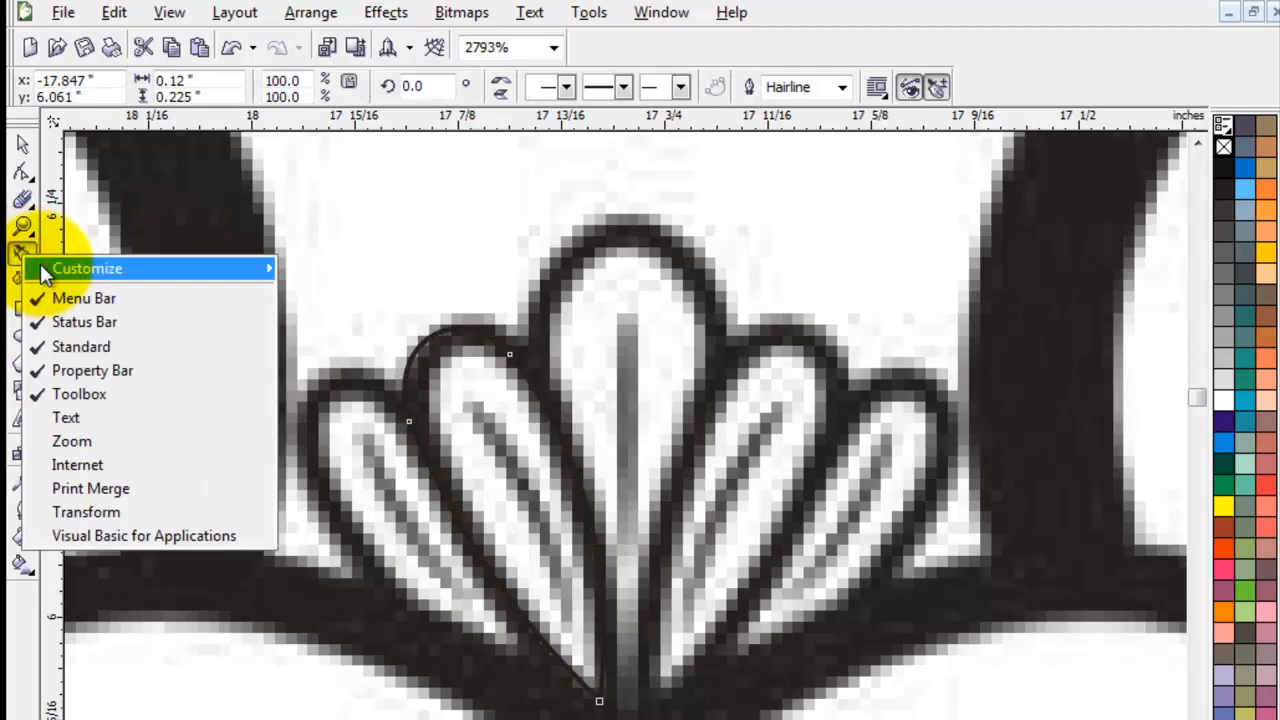
{"action": "left_click", "coordinate": [34, 283]}
{"action": "left_click", "coordinate": [32, 261]}
{"action": "left_click", "coordinate": [67, 266]}
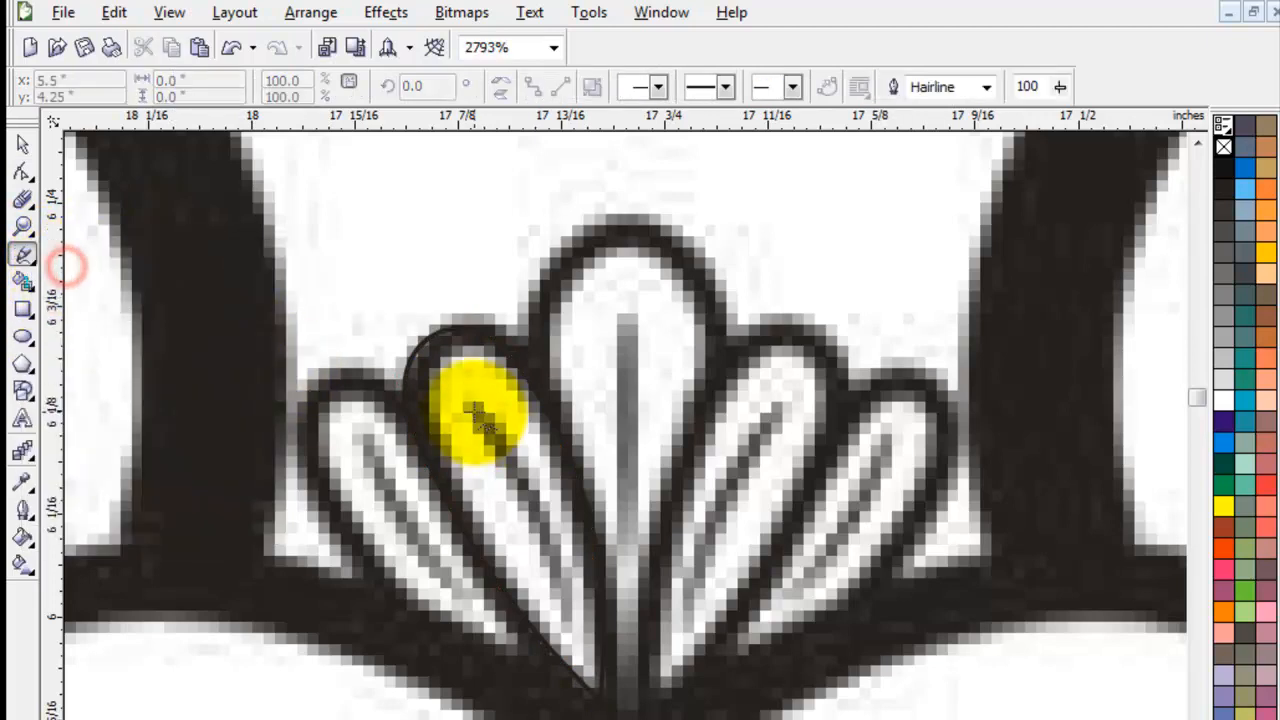
{"action": "left_click", "coordinate": [467, 404]}
{"action": "left_click", "coordinate": [568, 612]}
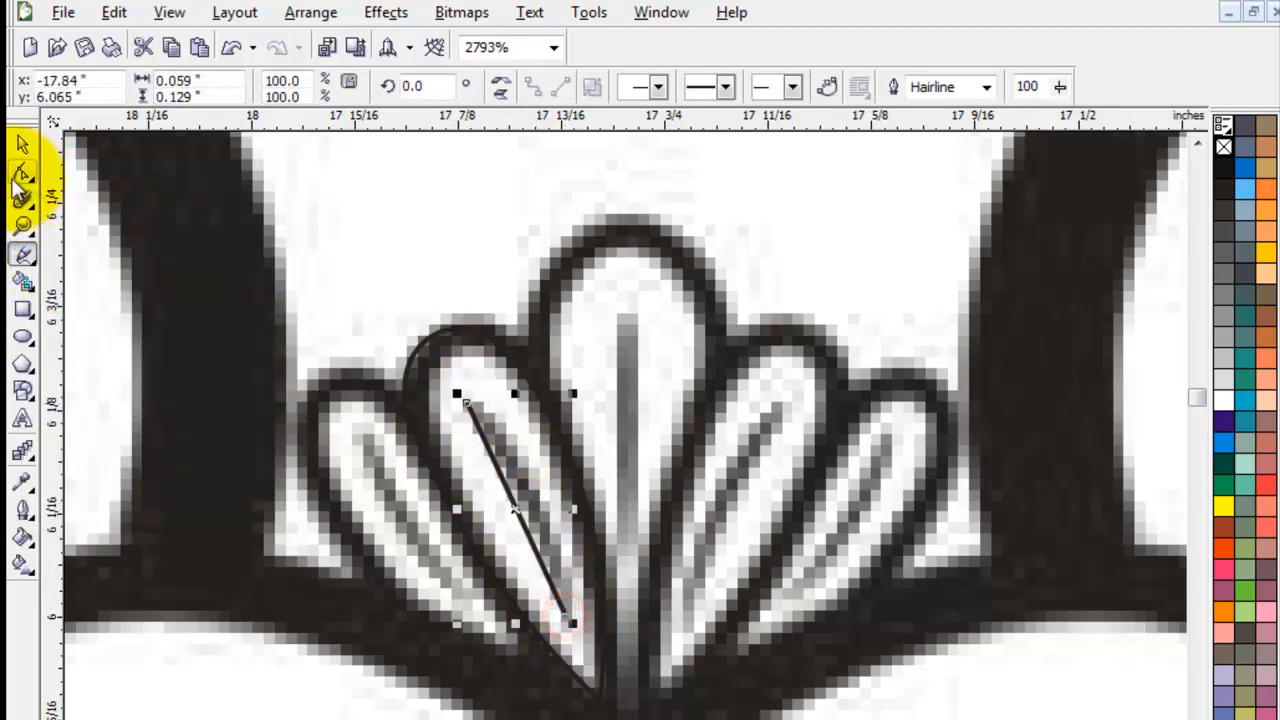
{"action": "left_click", "coordinate": [22, 172]}
{"action": "left_click", "coordinate": [432, 398]}
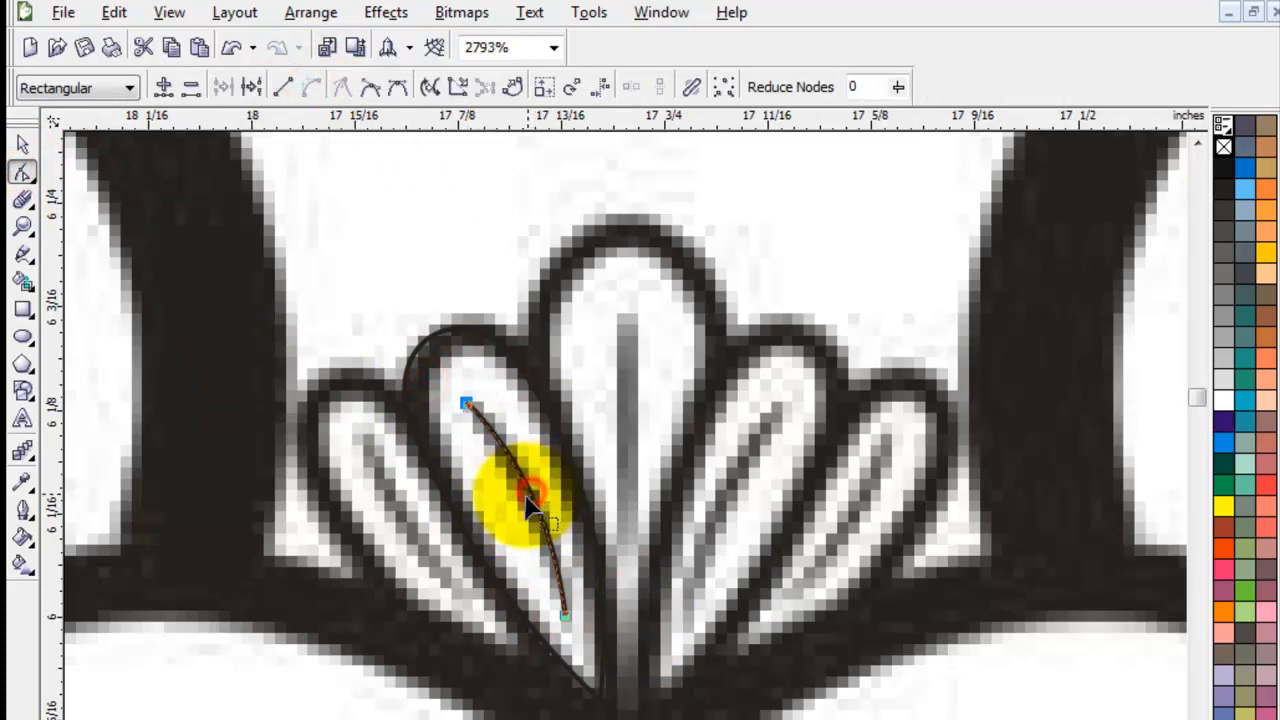
Try a 1.0 pt outline on the vein curve and set its width to 0.5 pt
{"action": "left_click", "coordinate": [22, 145]}
{"action": "left_click", "coordinate": [986, 86]}
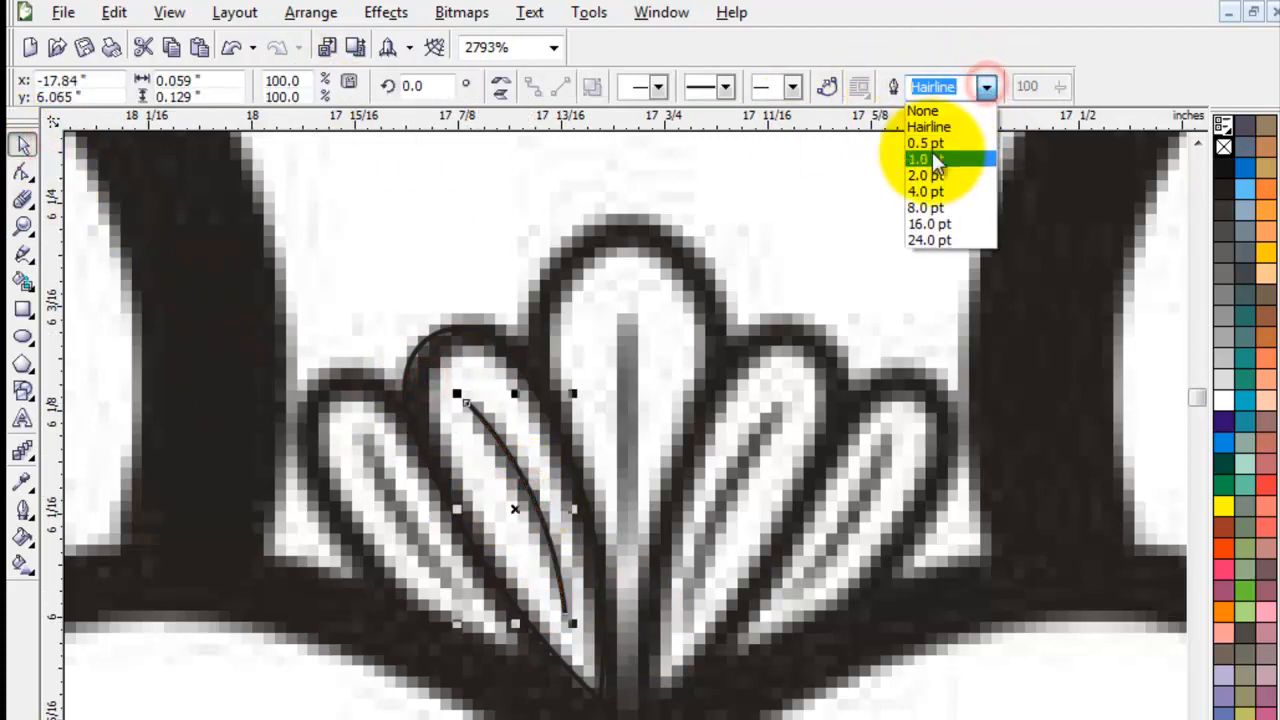
{"action": "left_click", "coordinate": [933, 160]}
{"action": "left_click", "coordinate": [985, 87]}
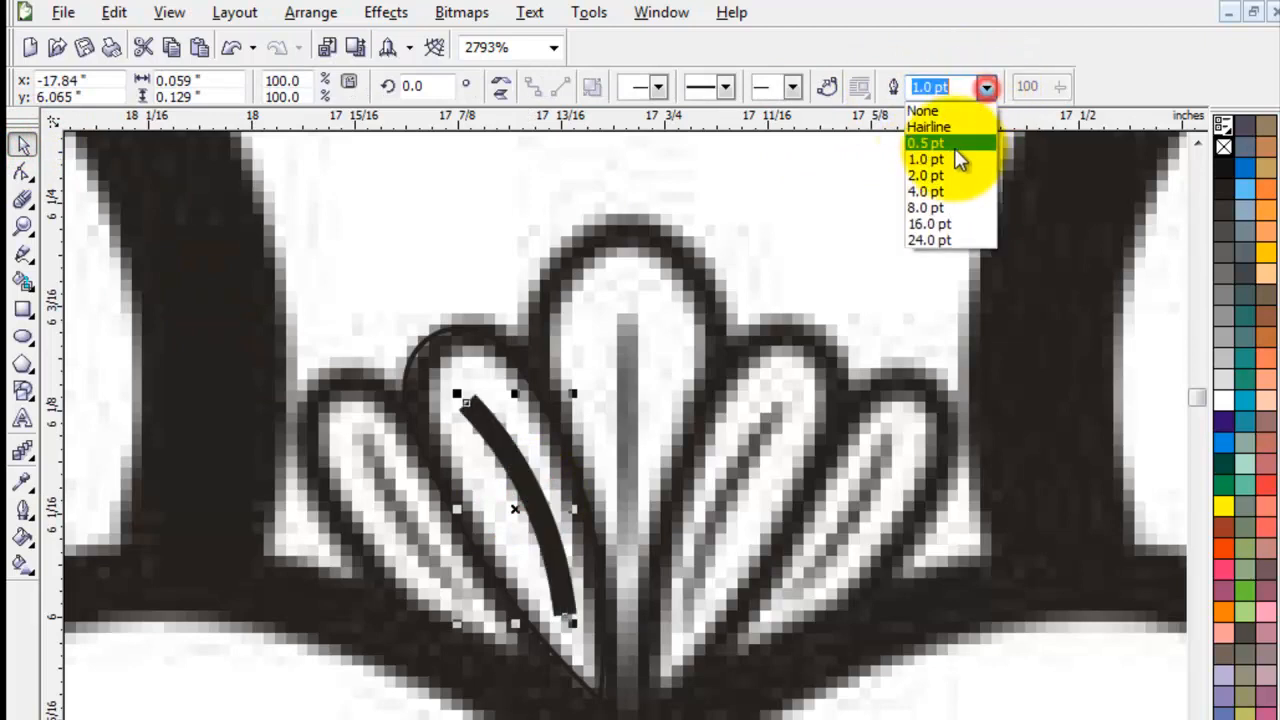
{"action": "left_click", "coordinate": [942, 147]}
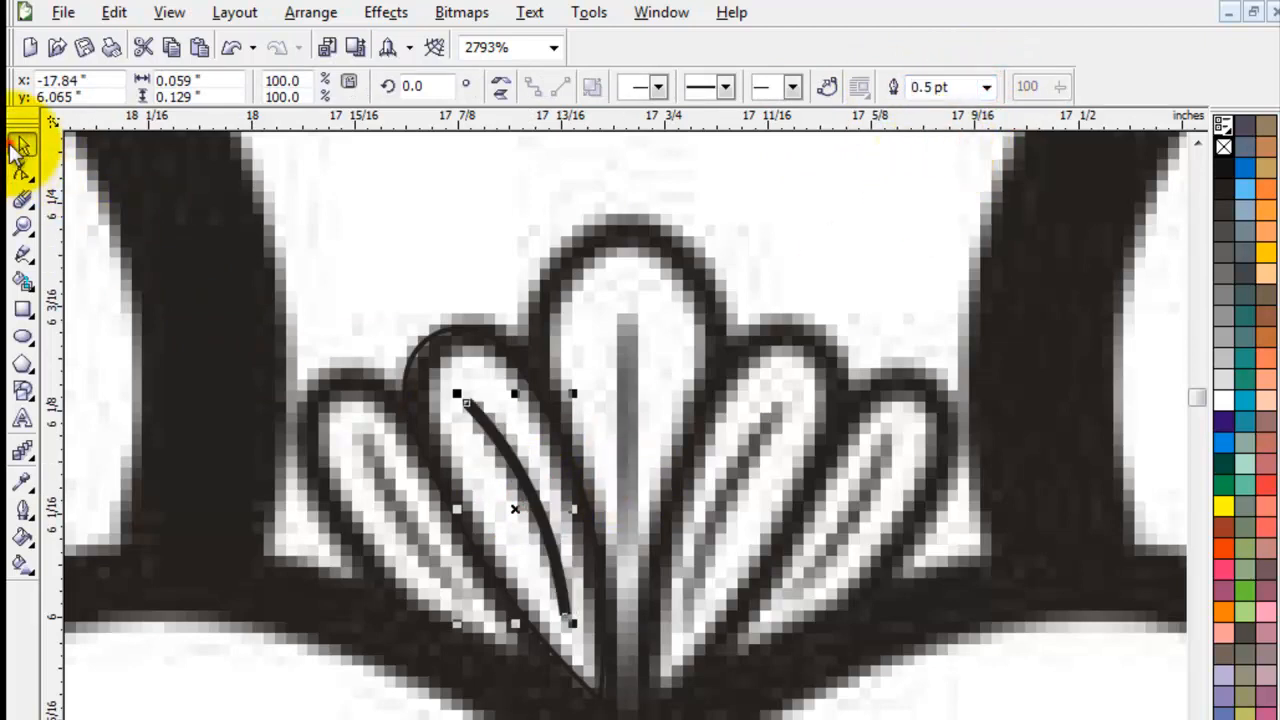
Set the outline width of the second petal's shape to 0.5 pt
{"action": "left_click", "coordinate": [423, 337]}
{"action": "left_click", "coordinate": [440, 330]}
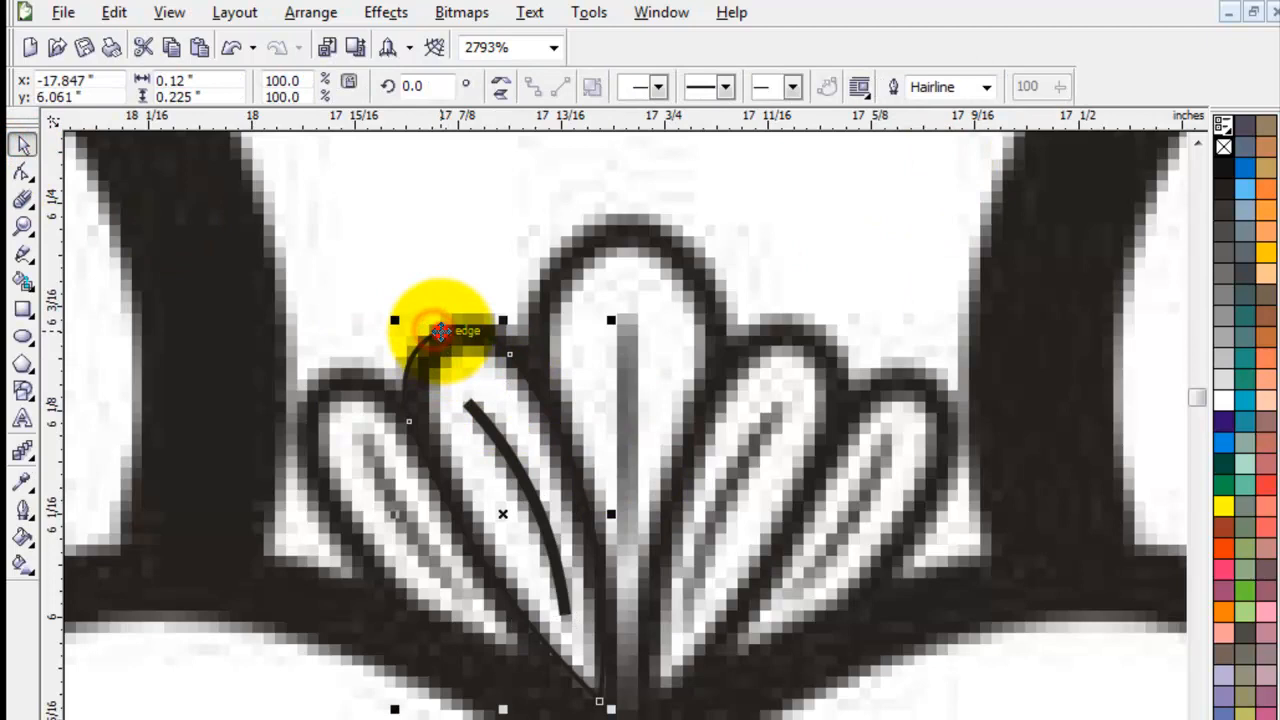
{"action": "left_click", "coordinate": [987, 88]}
{"action": "left_click", "coordinate": [930, 144]}
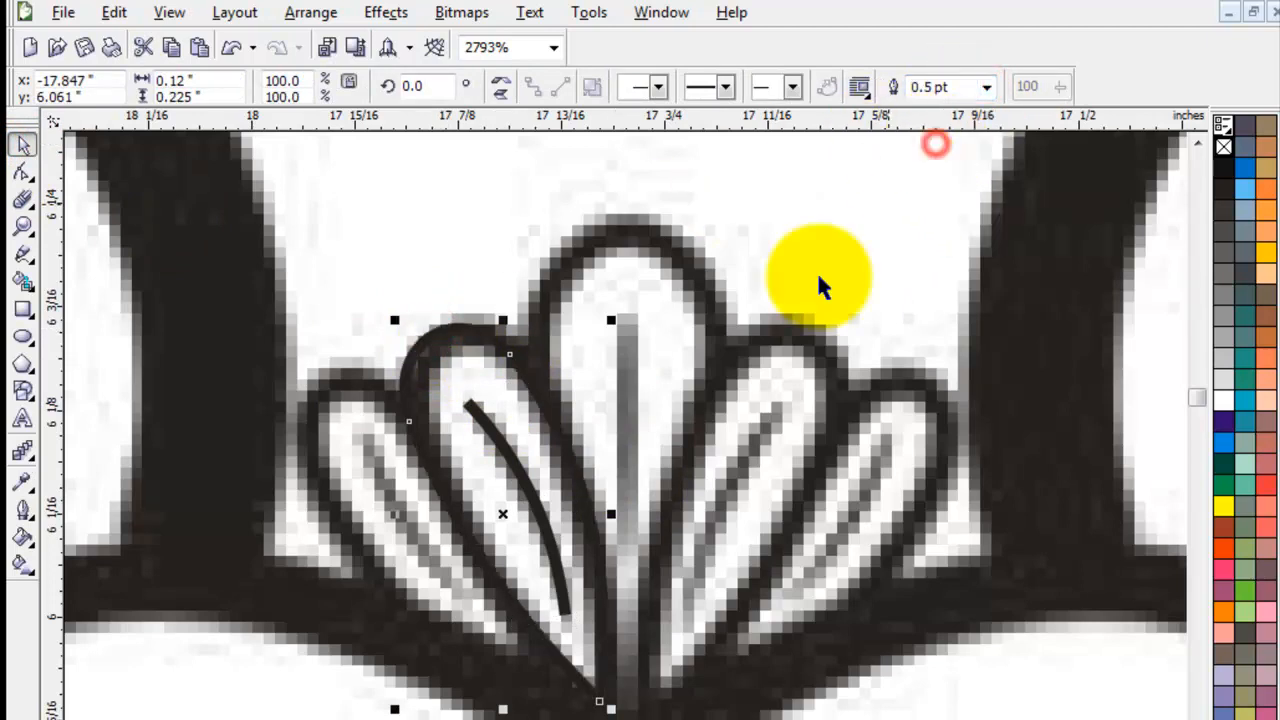
Set the petal's rotation centre at its base tip and rotate a copy 18° onto the outermost petal beside it
{"action": "left_click", "coordinate": [495, 402]}
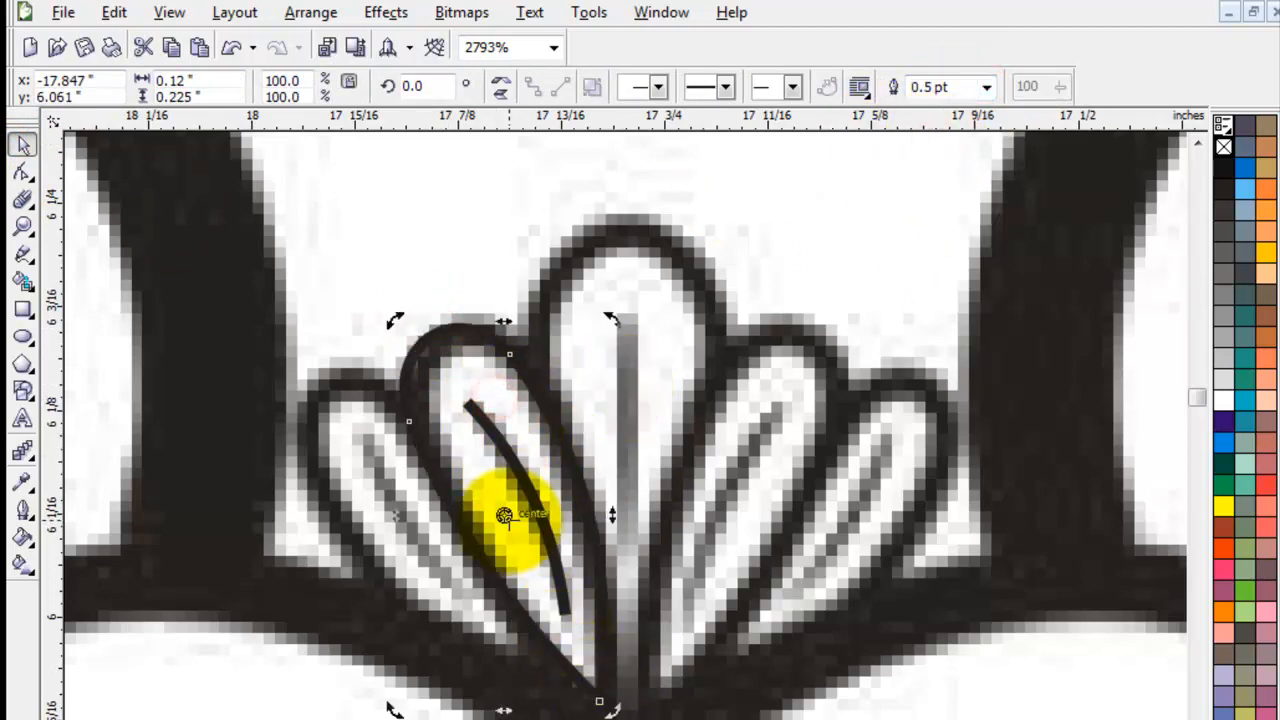
{"action": "left_click_drag", "start_coordinate": [600, 693], "coordinate": [600, 697]}
{"action": "left_click_drag", "start_coordinate": [397, 318], "coordinate": [281, 392]}
Delete the original second petal shape and move the vein curve away above the fan
{"action": "left_click_drag", "start_coordinate": [455, 340], "coordinate": [493, 314]}
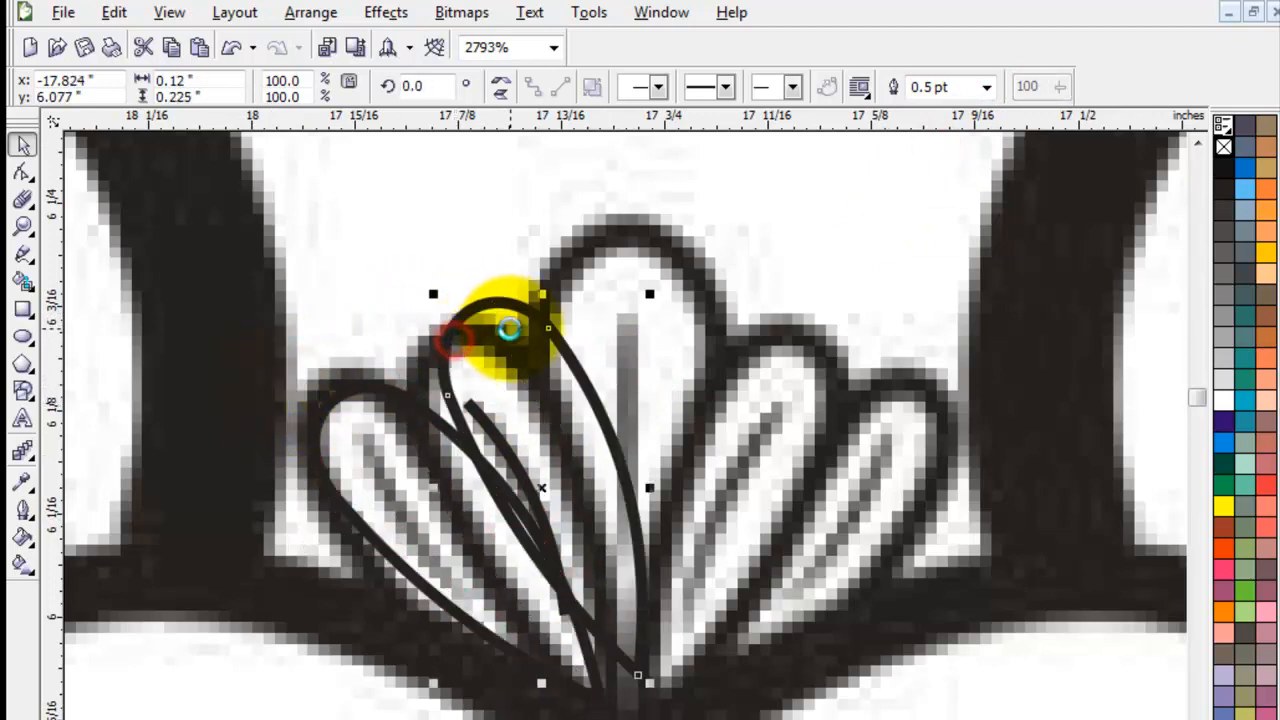
{"action": "key", "text": "Delete"}
{"action": "left_click", "coordinate": [321, 408]}
{"action": "mouse_move", "coordinate": [493, 434]}
{"action": "left_mouse_down"}
{"action": "mouse_move", "coordinate": [462, 467]}
{"action": "mouse_move", "coordinate": [394, 223]}
{"action": "mouse_move", "coordinate": [266, 163]}
{"action": "left_mouse_up"}
Rotate a copy of the outermost petal shape about its base tip to about 358.3° so it fits the second petal
{"action": "left_click", "coordinate": [343, 391]}
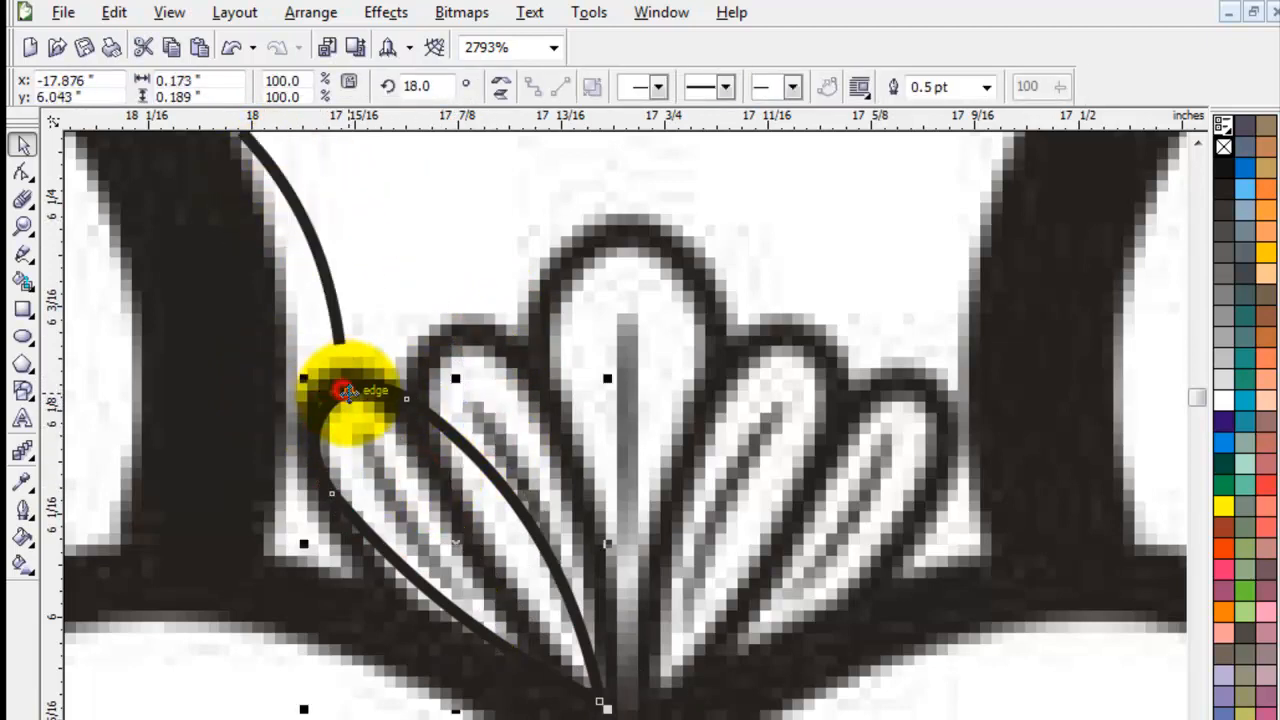
{"action": "left_click_drag", "start_coordinate": [304, 379], "coordinate": [774, 287]}
{"action": "key", "text": "ctrl+z"}
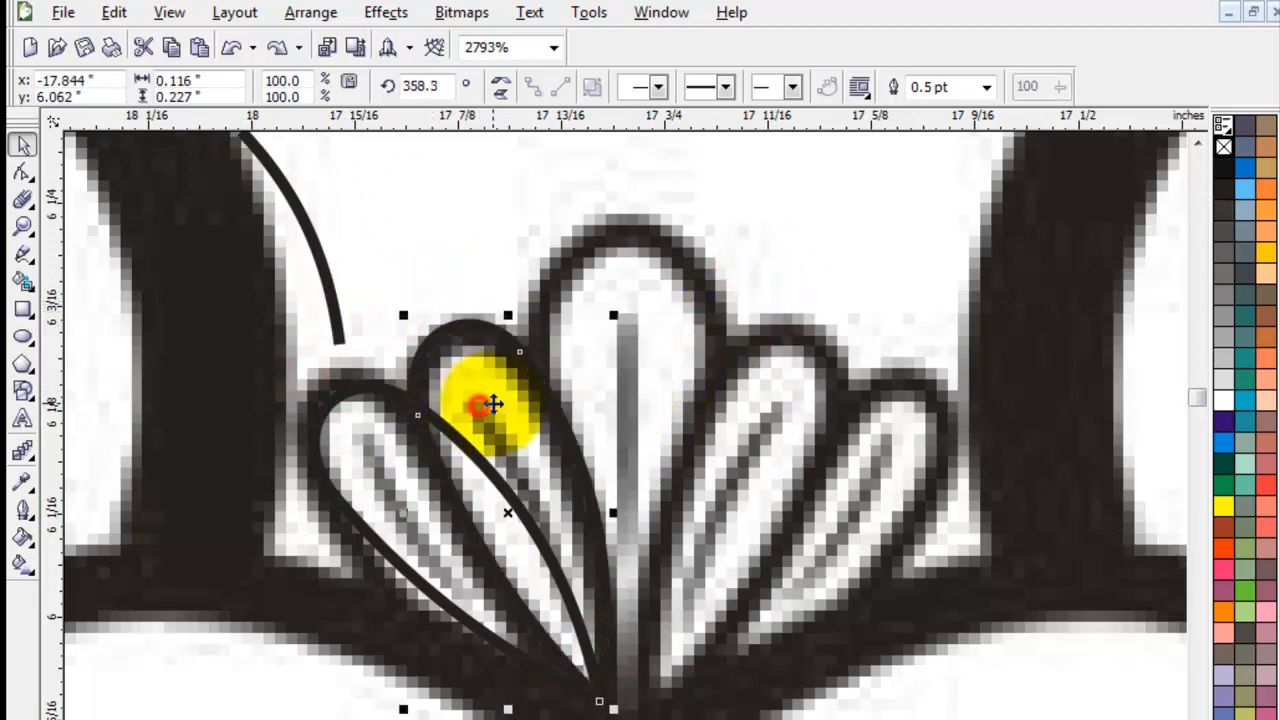
Place an upright, enlarged copy of the petal as the fan's central petal and mirror a copy of the two side petals to the opposite side
{"action": "left_click_drag", "start_coordinate": [493, 410], "coordinate": [621, 411]}
{"action": "key", "text": "ctrl+z"}
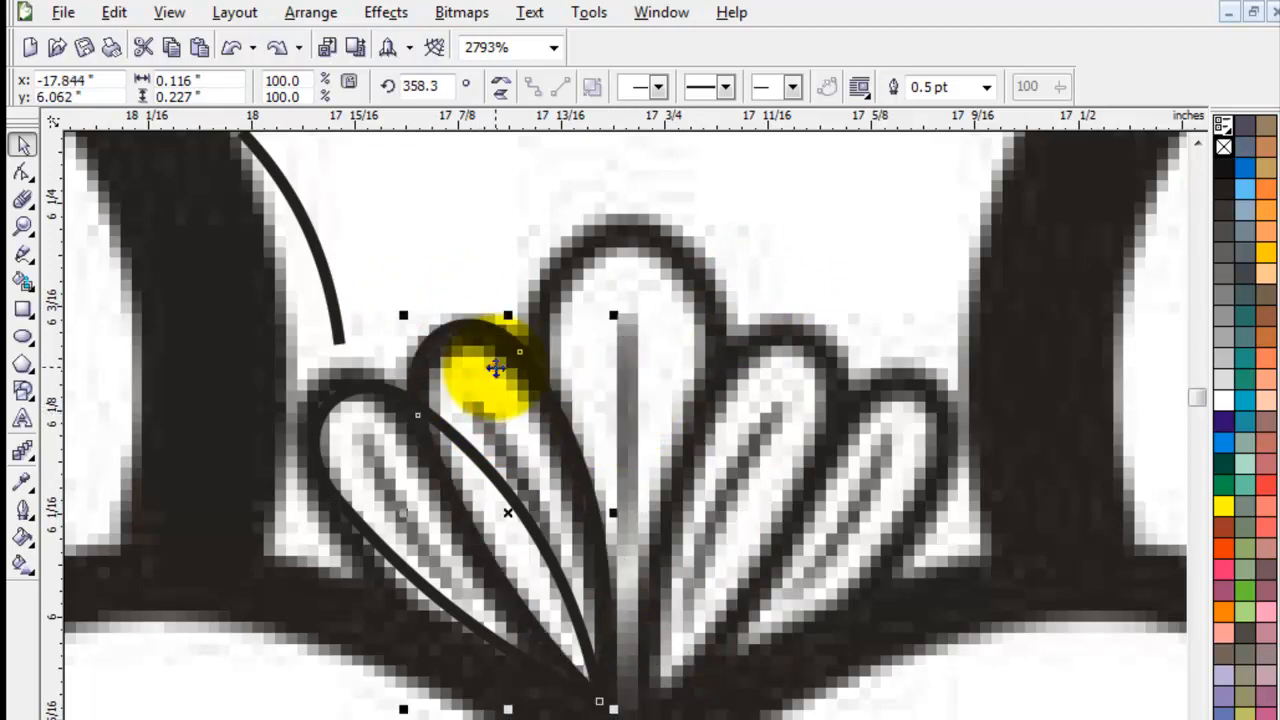
{"action": "left_click", "coordinate": [494, 367]}
{"action": "left_click_drag", "start_coordinate": [608, 318], "coordinate": [763, 376]}
{"action": "left_click_drag", "start_coordinate": [679, 296], "coordinate": [758, 212]}
{"action": "left_click", "coordinate": [450, 374]}
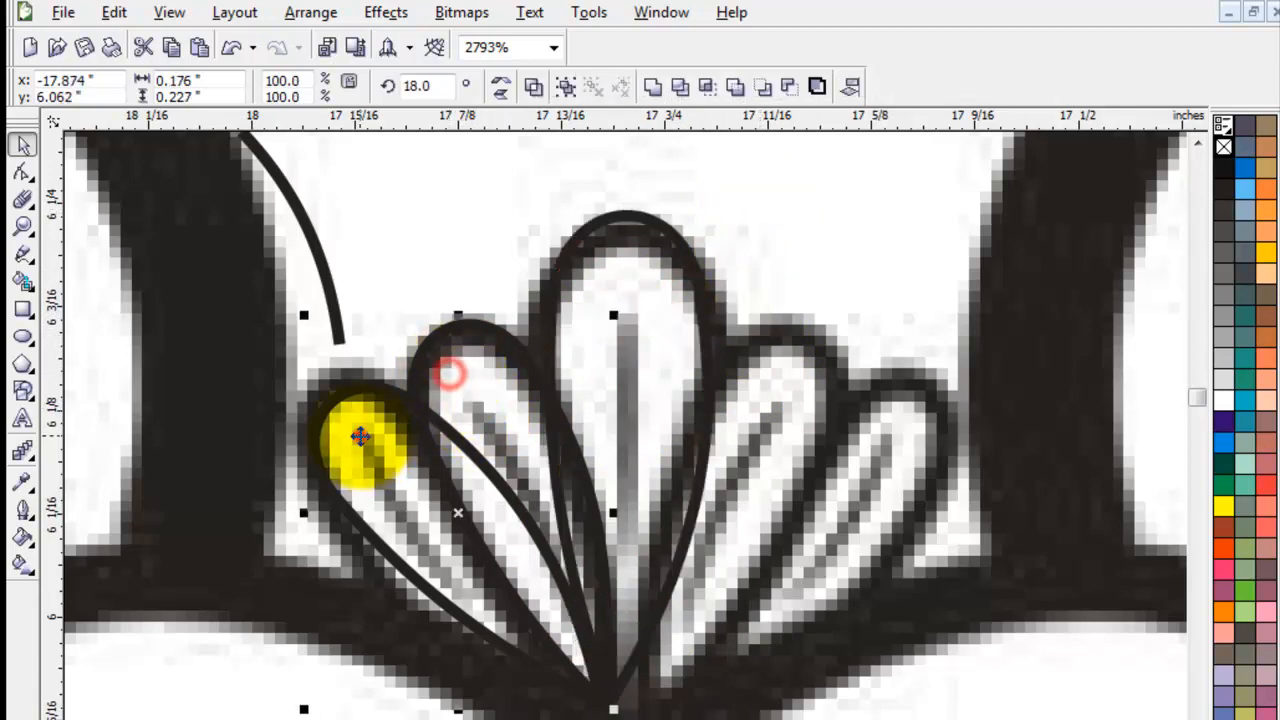
{"action": "left_click_drag", "start_coordinate": [360, 436], "coordinate": [785, 515]}
Move the teal arches, dotted arc, fan petals and vein curve off the source image to above the redrawn mandala's top petal
{"action": "scroll", "coordinate": [634, 460], "scroll_direction": "down", "scroll_amount": 2}
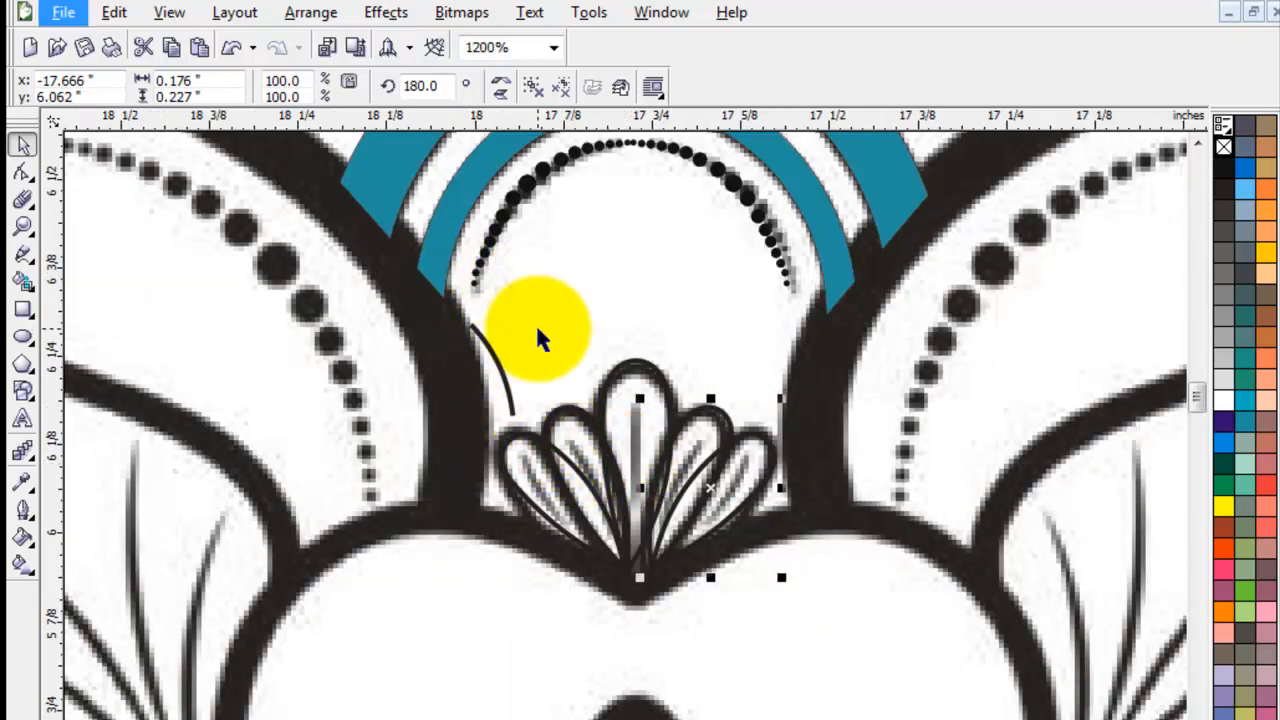
{"action": "scroll", "coordinate": [649, 345], "scroll_direction": "down", "scroll_amount": 1}
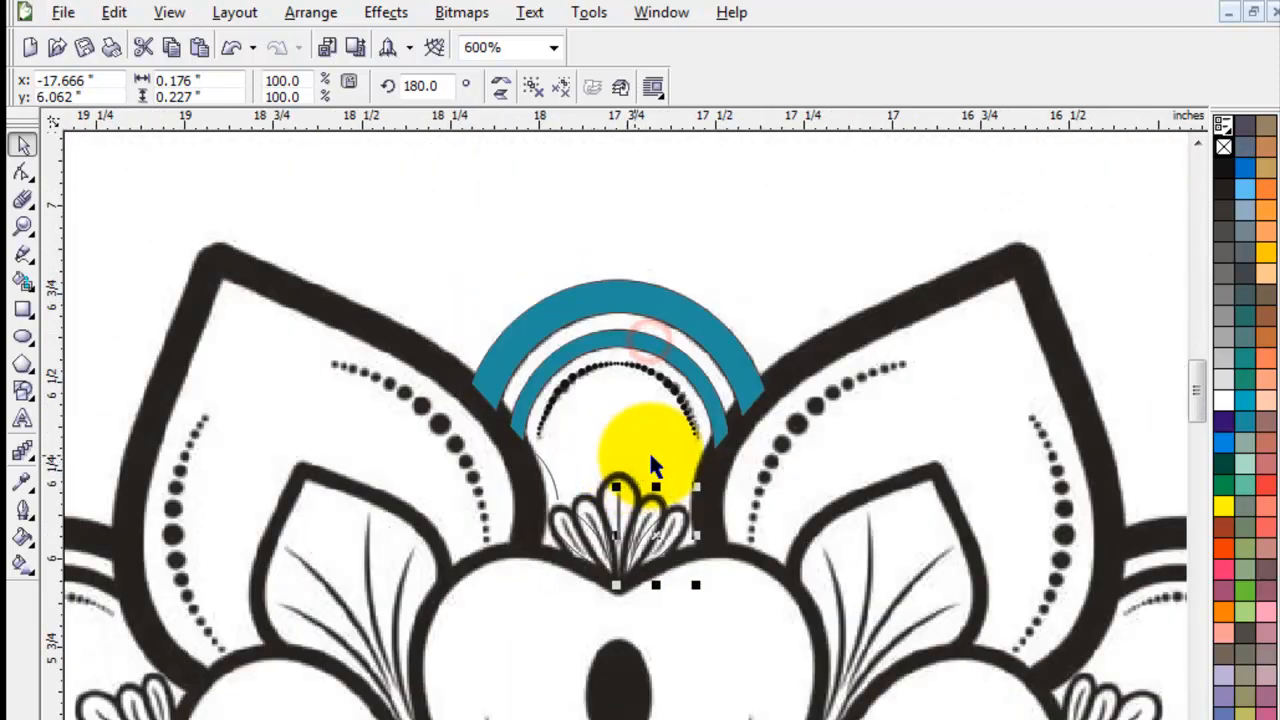
{"action": "left_click_drag", "start_coordinate": [820, 209], "coordinate": [457, 671]}
{"action": "scroll", "coordinate": [551, 389], "scroll_direction": "down", "scroll_amount": 1}
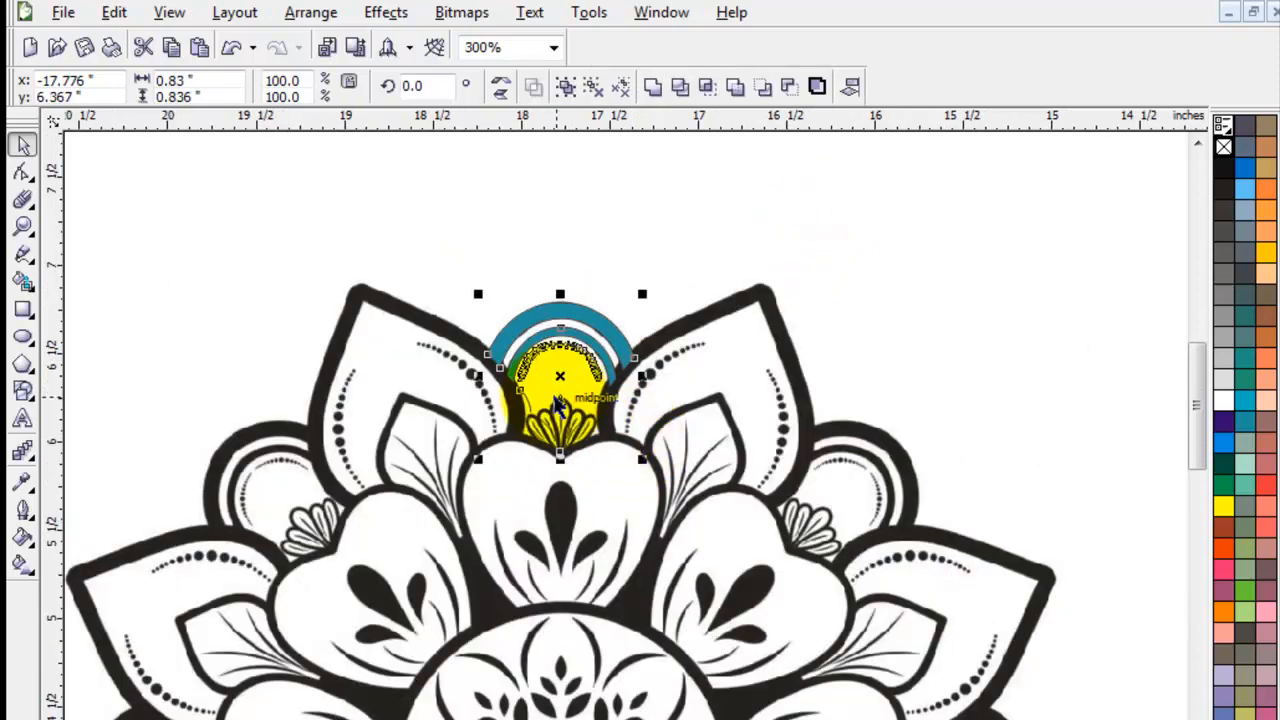
{"action": "left_click_drag", "start_coordinate": [551, 389], "coordinate": [1080, 460]}
{"action": "scroll", "coordinate": [626, 425], "scroll_direction": "right", "scroll_amount": 6}
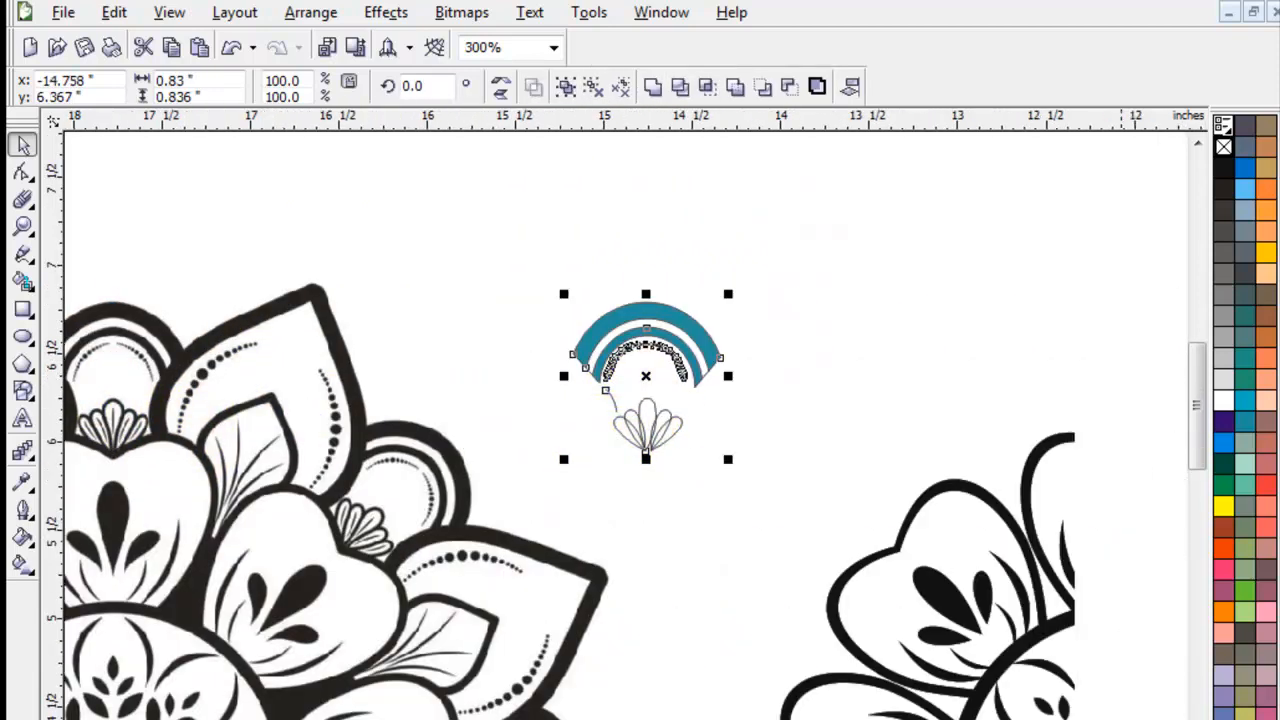
{"action": "left_click_drag", "start_coordinate": [287, 239], "coordinate": [573, 473]}
{"action": "left_click_drag", "start_coordinate": [423, 362], "coordinate": [910, 346]}
Delete the thin slanted guide lines at both ends of the teal arches
{"action": "key", "text": "z"}
{"action": "left_click_drag", "start_coordinate": [711, 266], "coordinate": [1071, 523]}
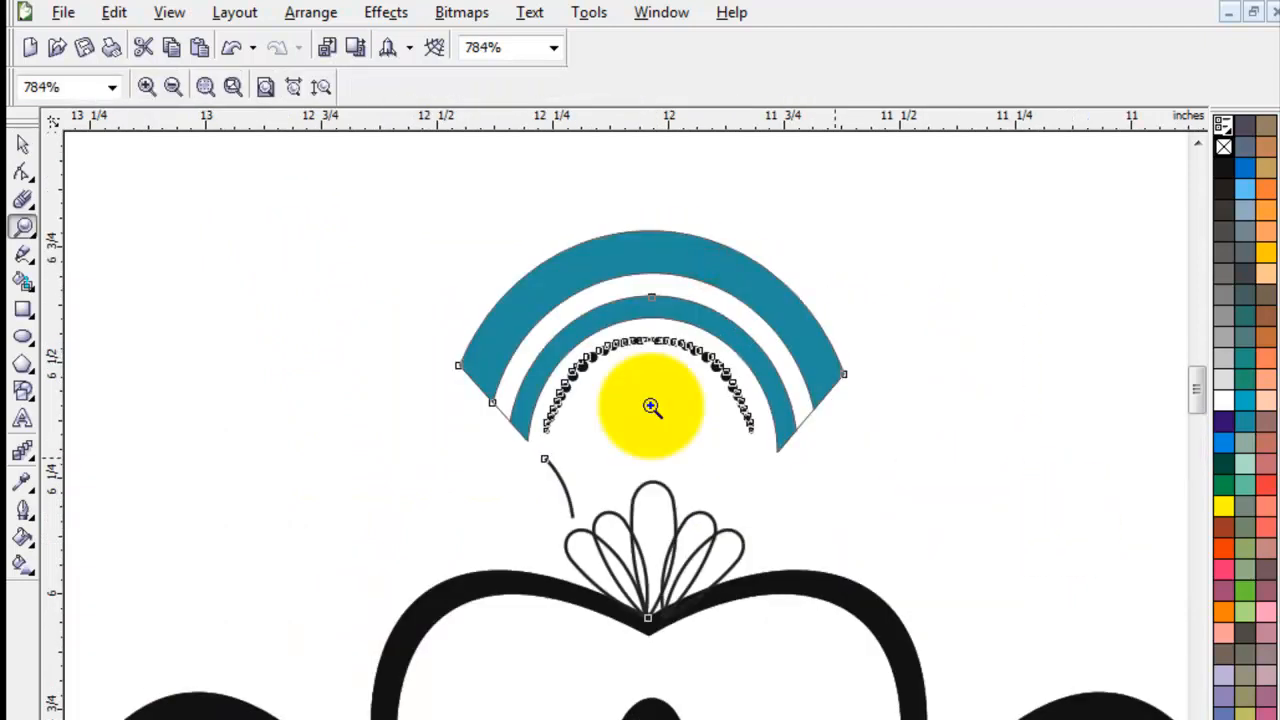
{"action": "left_click", "coordinate": [24, 148]}
{"action": "left_click", "coordinate": [309, 383]}
{"action": "left_click_drag", "start_coordinate": [503, 414], "coordinate": [413, 452]}
{"action": "key", "text": "Delete"}
{"action": "left_click_drag", "start_coordinate": [808, 416], "coordinate": [957, 399]}
{"action": "key", "text": "Delete"}
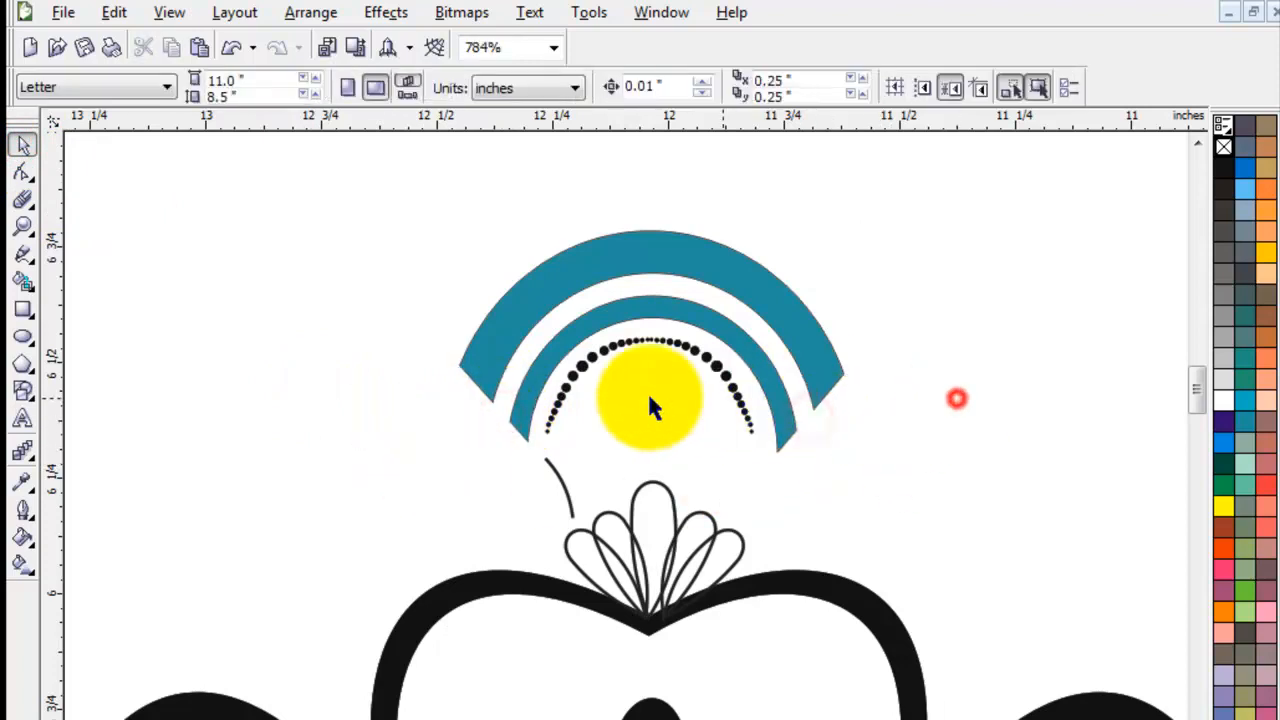
Move the loose vein curve farther out to the left of the fan
{"action": "left_click", "coordinate": [633, 427]}
{"action": "key", "text": "z"}
{"action": "left_click_drag", "start_coordinate": [363, 194], "coordinate": [800, 543]}
{"action": "left_click", "coordinate": [24, 148]}
{"action": "left_click", "coordinate": [271, 509]}
{"action": "left_click_drag", "start_coordinate": [477, 529], "coordinate": [392, 555]}
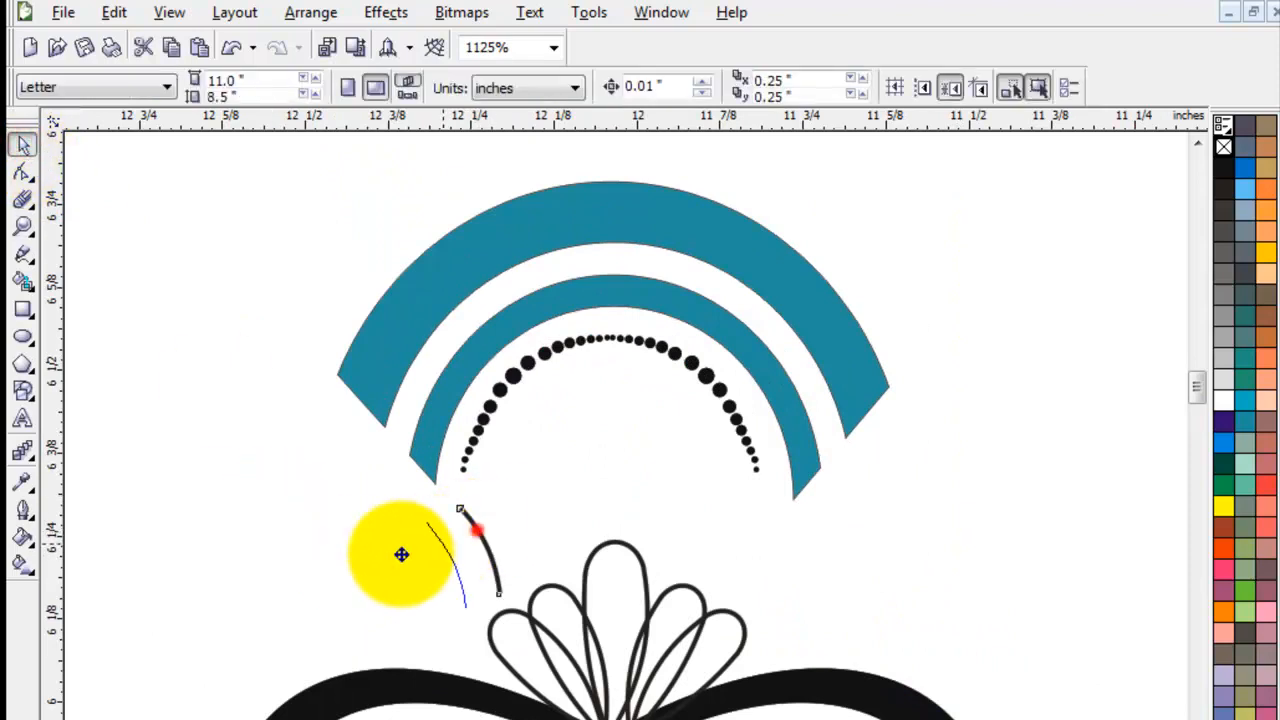
Fill the central petal and both pairs of side petals of the fan with white
{"action": "key", "text": "z"}
{"action": "left_click_drag", "start_coordinate": [262, 467], "coordinate": [800, 712]}
{"action": "left_click", "coordinate": [24, 146]}
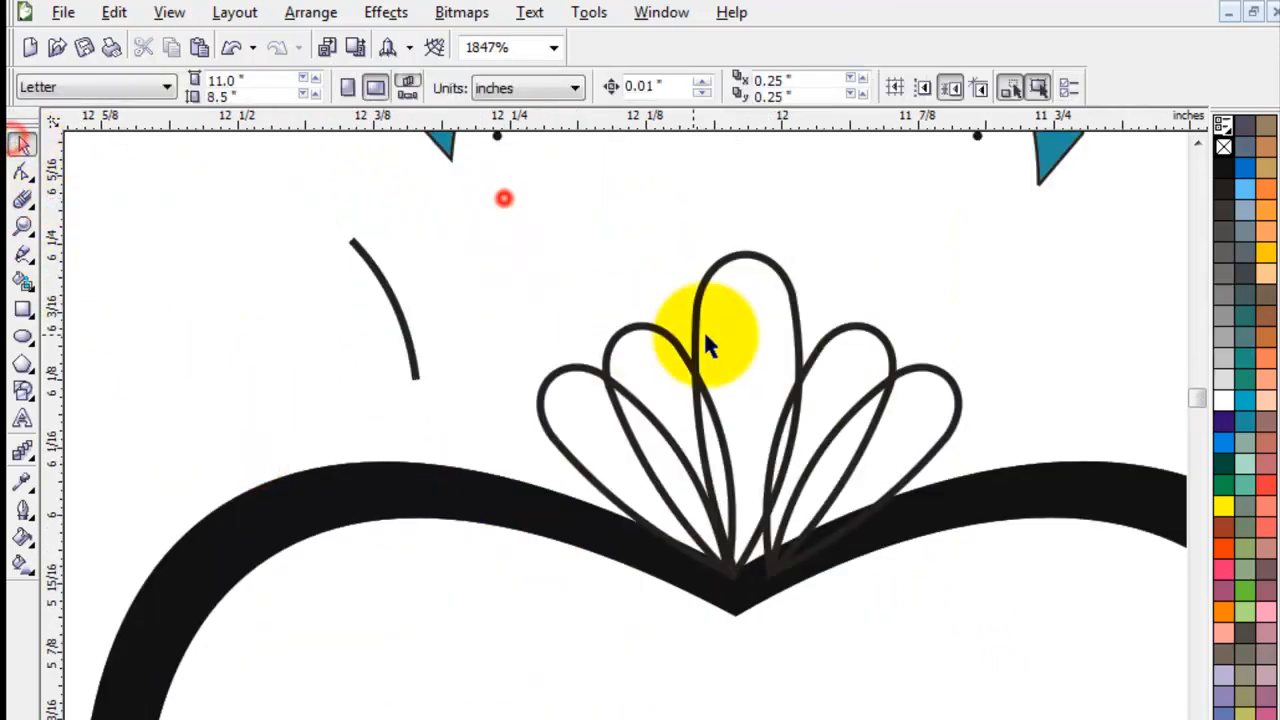
{"action": "left_click", "coordinate": [749, 326]}
{"action": "left_click", "coordinate": [1043, 289]}
{"action": "left_click", "coordinate": [849, 362]}
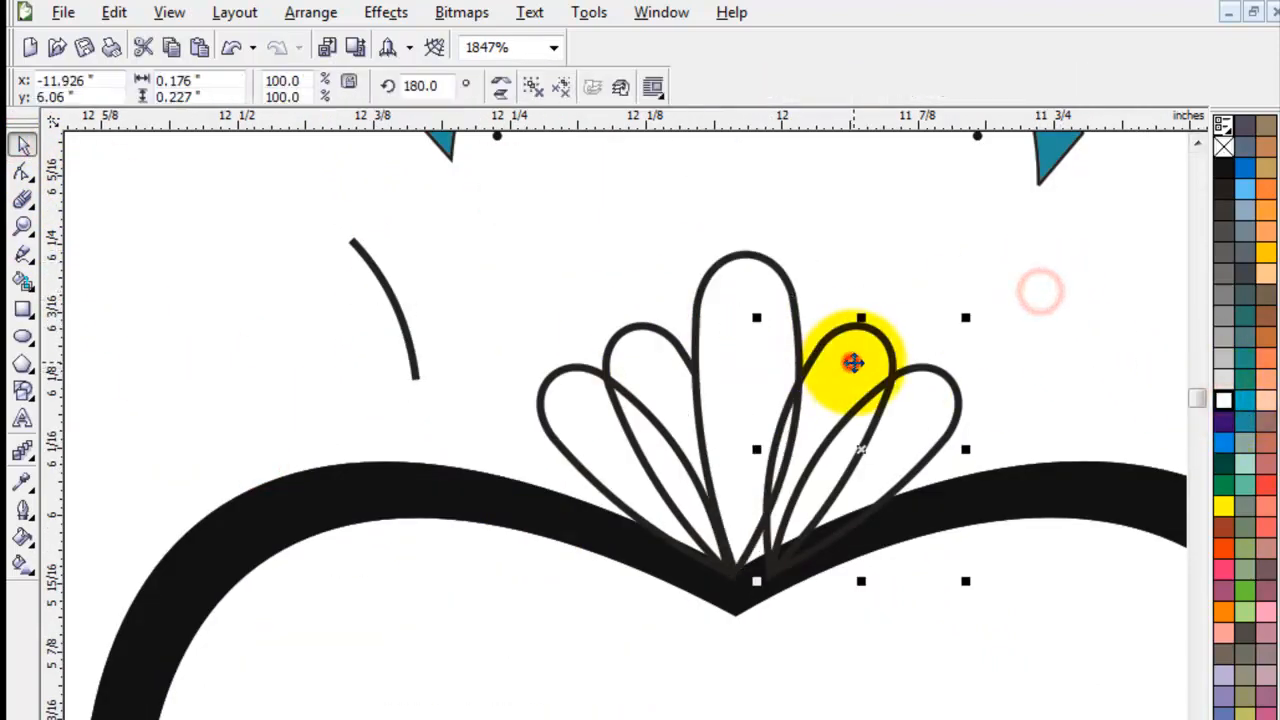
{"action": "left_click", "coordinate": [1224, 395]}
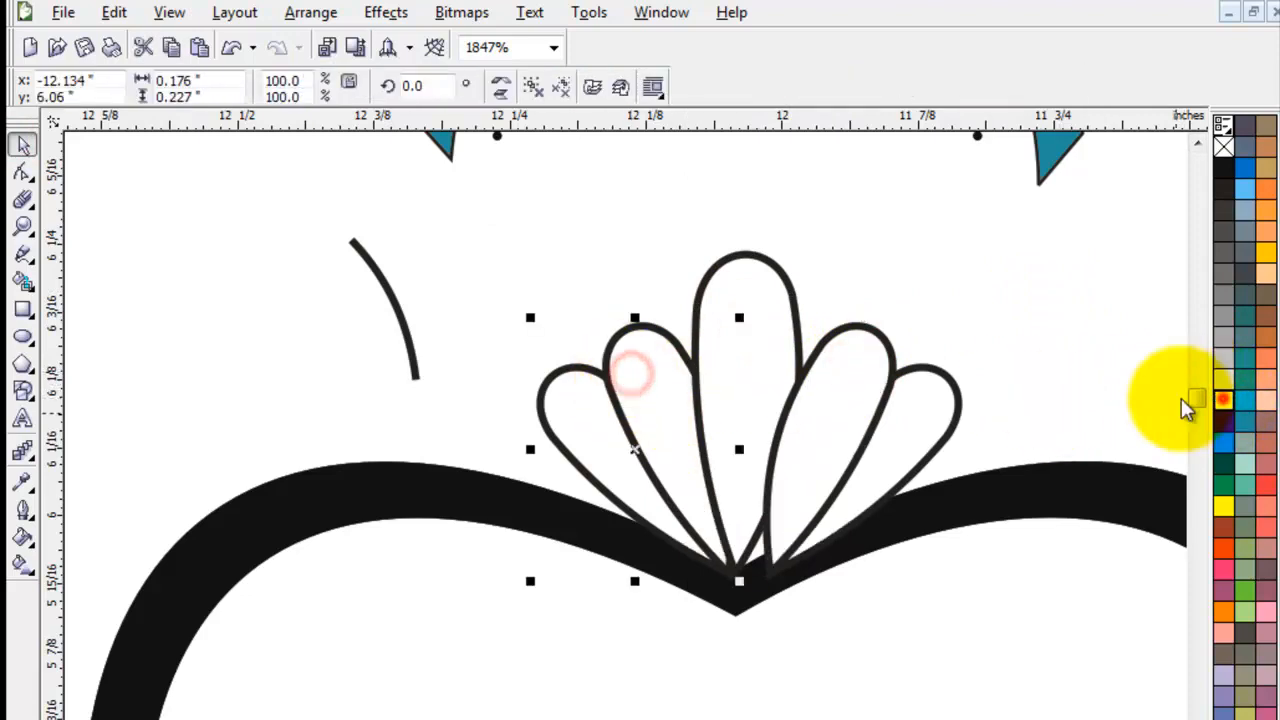
Bring the left pair of fan petals in front of the central petal
{"action": "left_click", "coordinate": [999, 292]}
{"action": "left_click", "coordinate": [650, 362]}
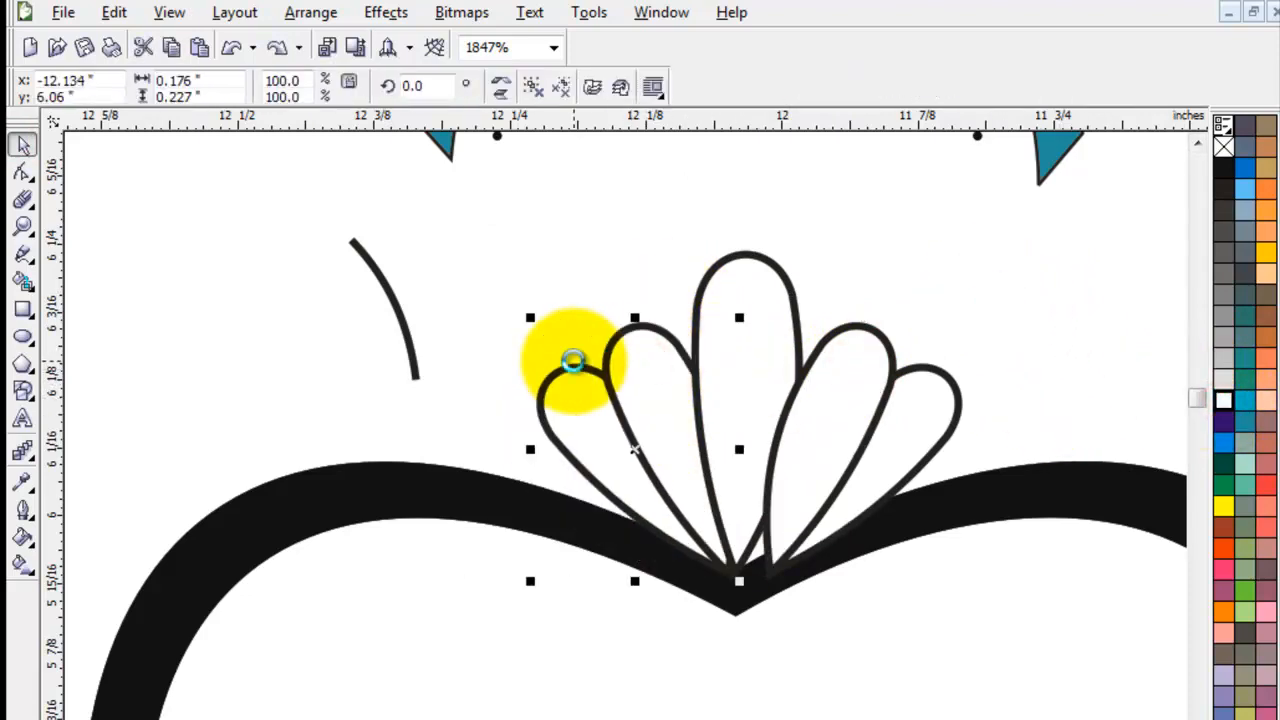
{"action": "left_click", "coordinate": [545, 284]}
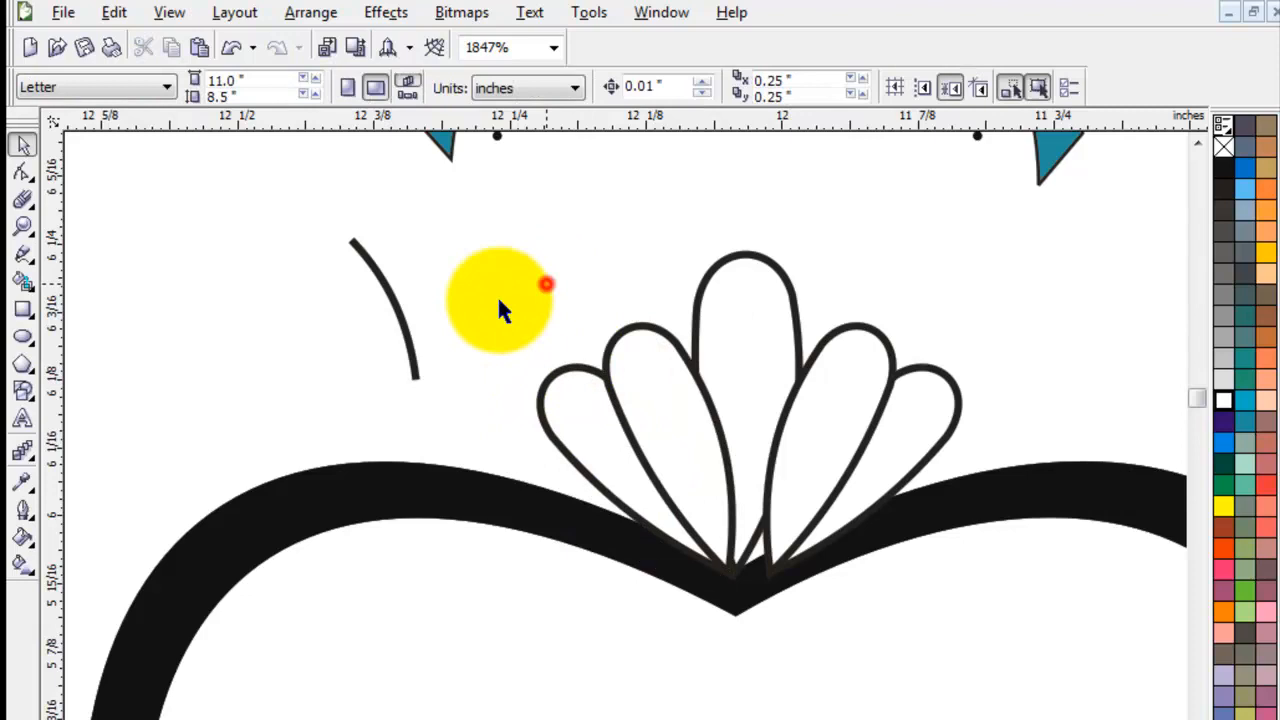
Move the loose vein curve into the second petal on the fan's left side
{"action": "left_click", "coordinate": [388, 290]}
{"action": "left_click_drag", "start_coordinate": [672, 421], "coordinate": [672, 422]}
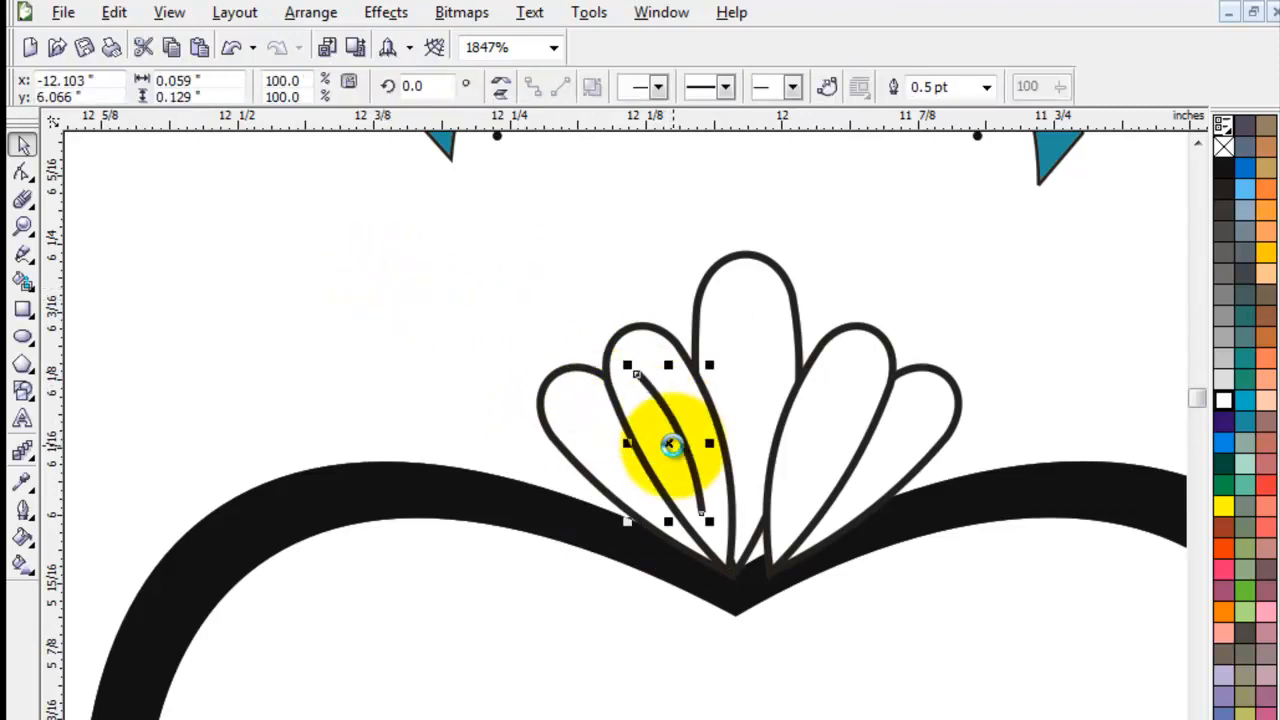
{"action": "key", "text": "z"}
{"action": "left_click_drag", "start_coordinate": [480, 309], "coordinate": [855, 611]}
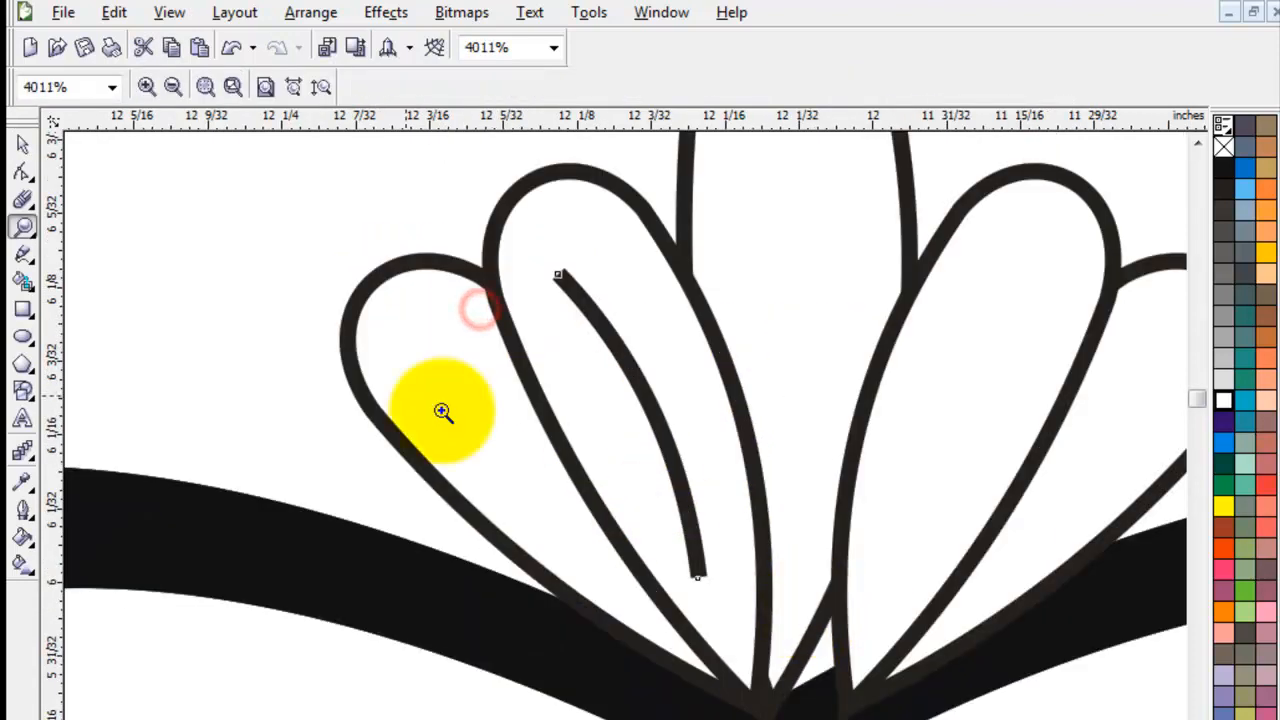
{"action": "left_click", "coordinate": [24, 145]}
Place a copy of the vein in the outermost left petal, mirror it horizontally and vertically, and shrink it to fit
{"action": "left_click_drag", "start_coordinate": [632, 383], "coordinate": [622, 384]}
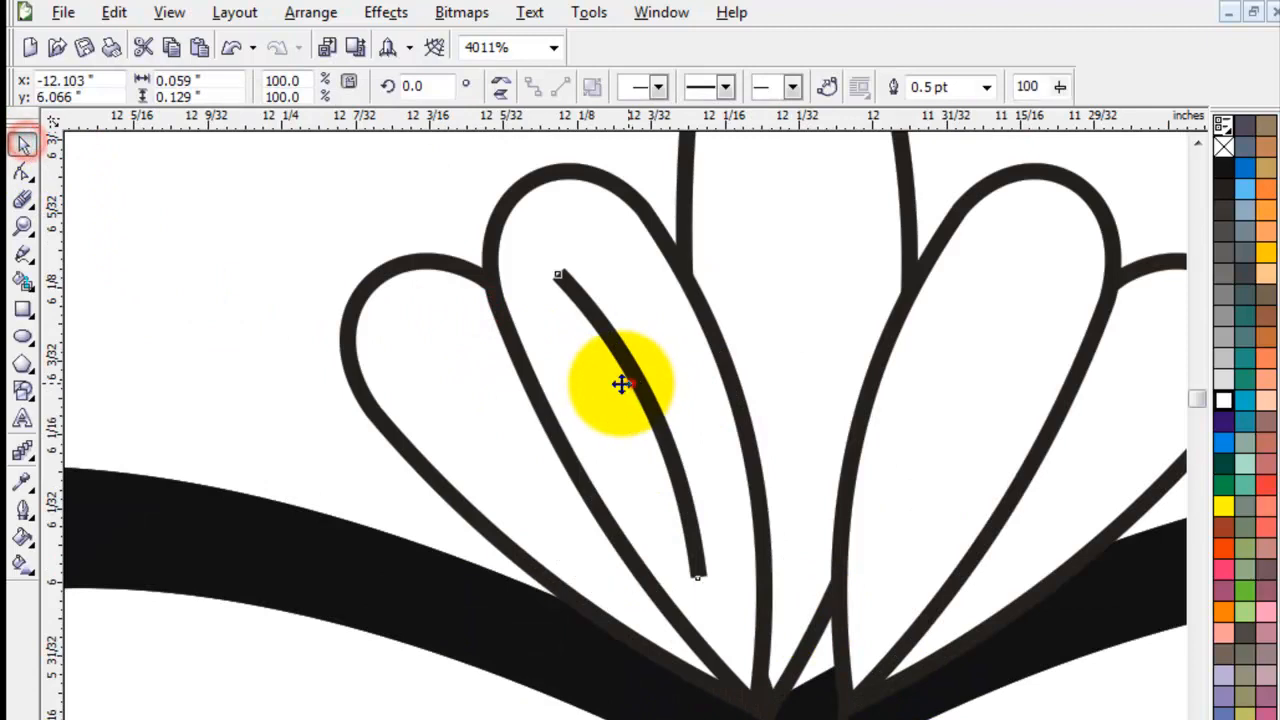
{"action": "left_click", "coordinate": [500, 86]}
{"action": "left_click", "coordinate": [500, 87]}
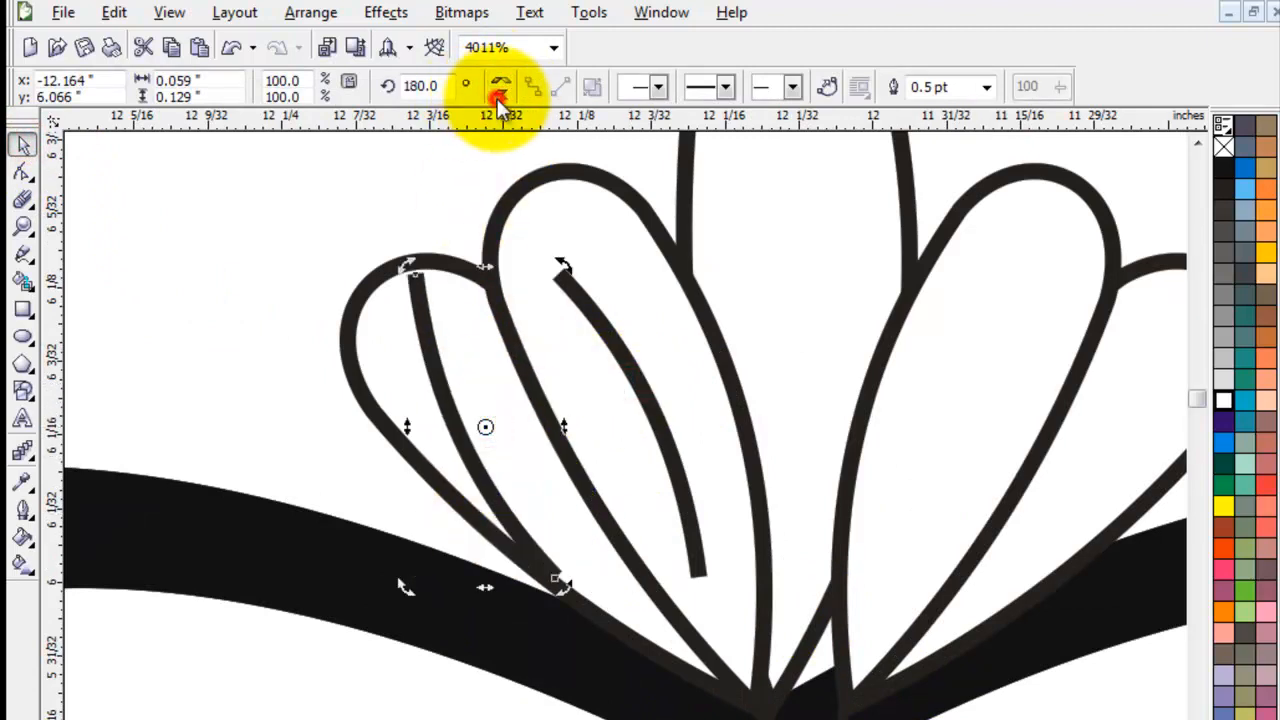
{"action": "left_click_drag", "start_coordinate": [563, 266], "coordinate": [538, 320]}
Mirror a copy of both left veins onto the two right petals of the fan
{"action": "left_click", "coordinate": [630, 364]}
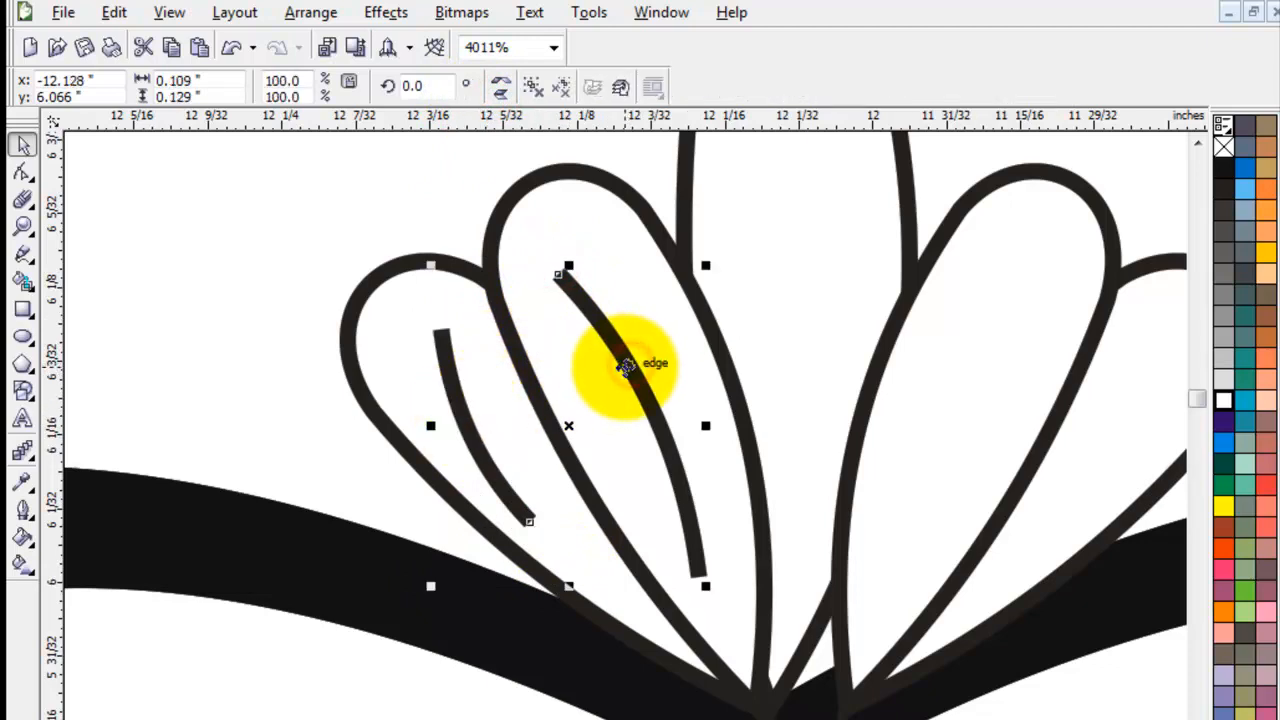
{"action": "left_click_drag", "start_coordinate": [430, 425], "coordinate": [1022, 442]}
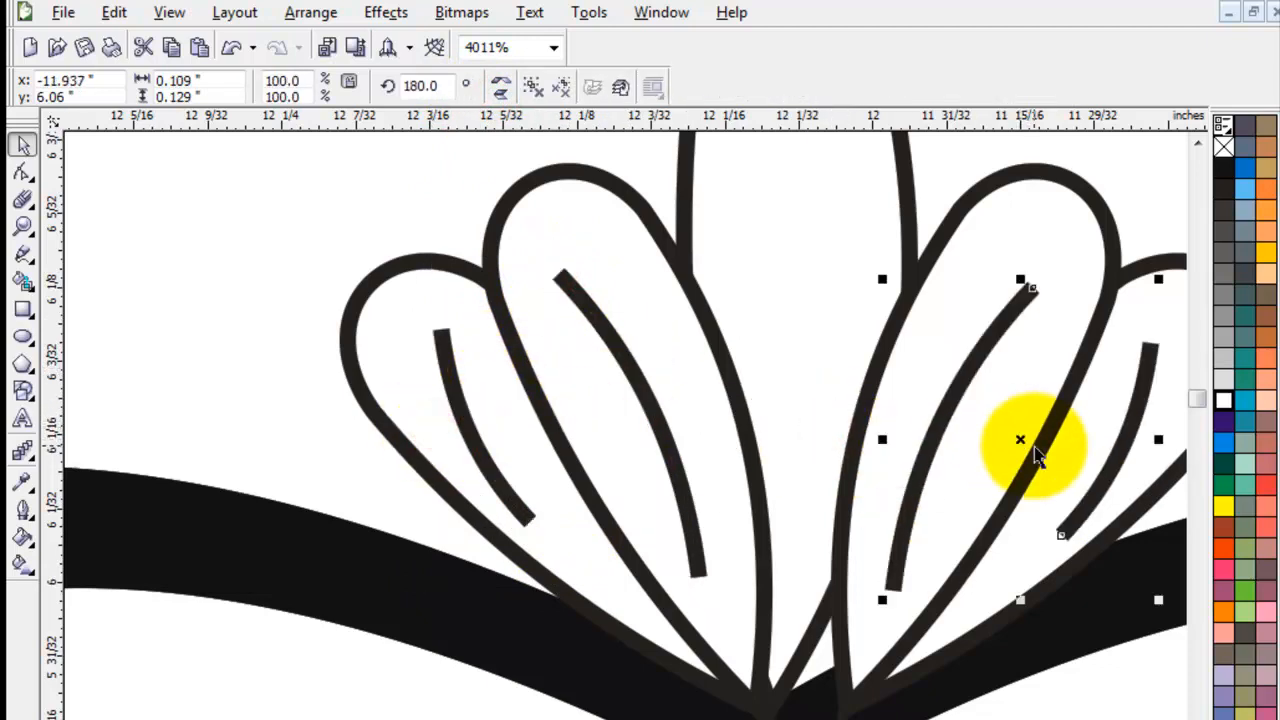
{"action": "left_click", "coordinate": [278, 378]}
Ungroup the redrawn mandala's full ring of heart-shaped petals
{"action": "scroll", "coordinate": [566, 371], "scroll_direction": "down", "scroll_amount": 8}
{"action": "scroll", "coordinate": [622, 470], "scroll_direction": "up", "scroll_amount": 1}
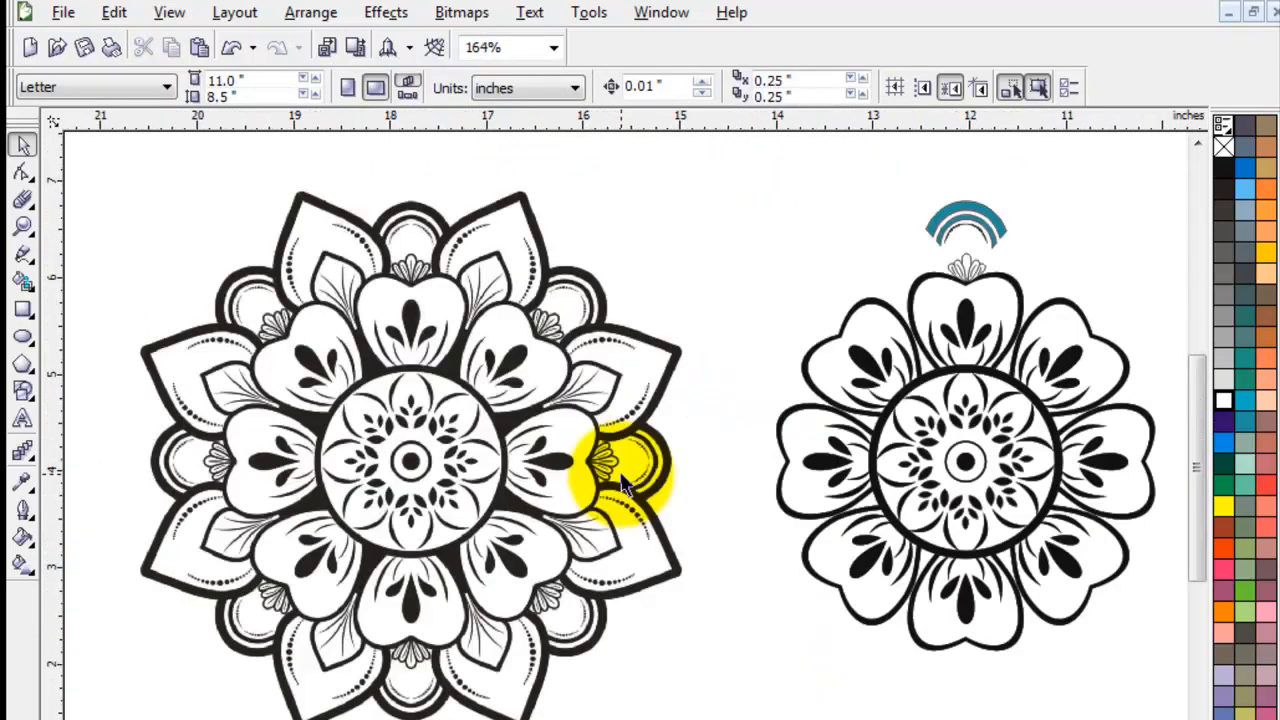
{"action": "left_click", "coordinate": [732, 255]}
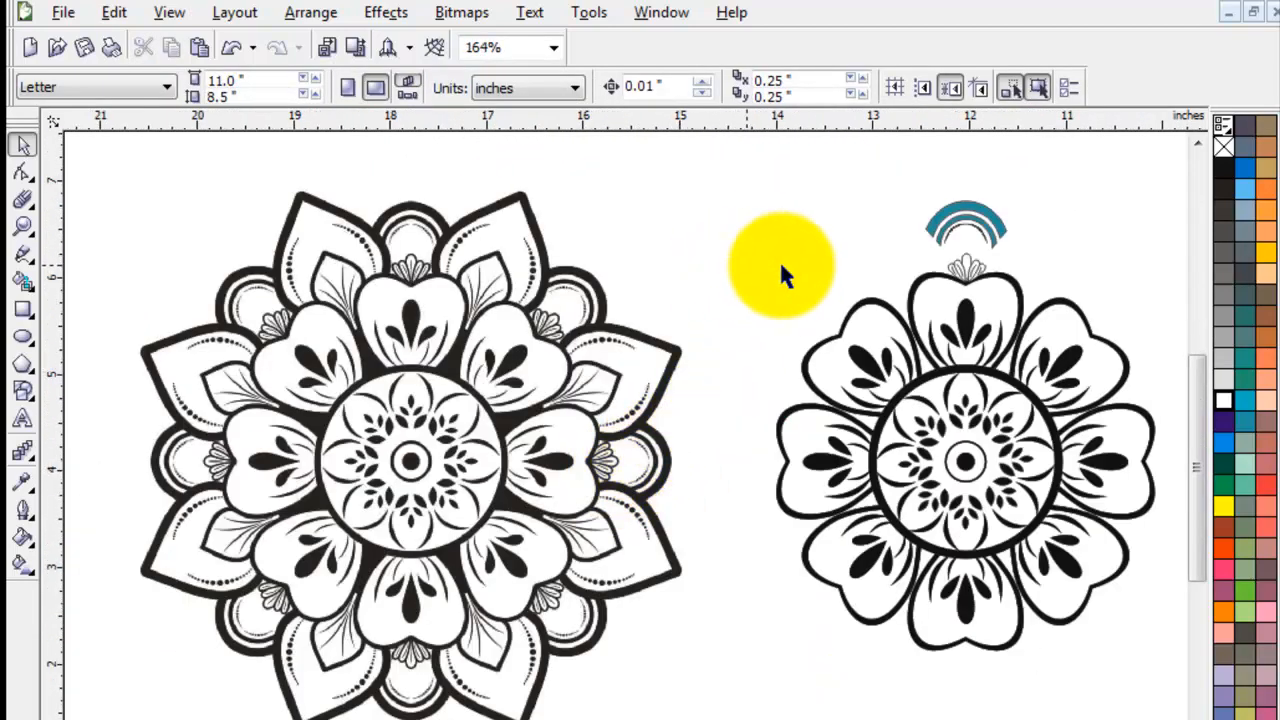
{"action": "key", "text": "z"}
{"action": "left_click_drag", "start_coordinate": [886, 178], "coordinate": [1063, 350]}
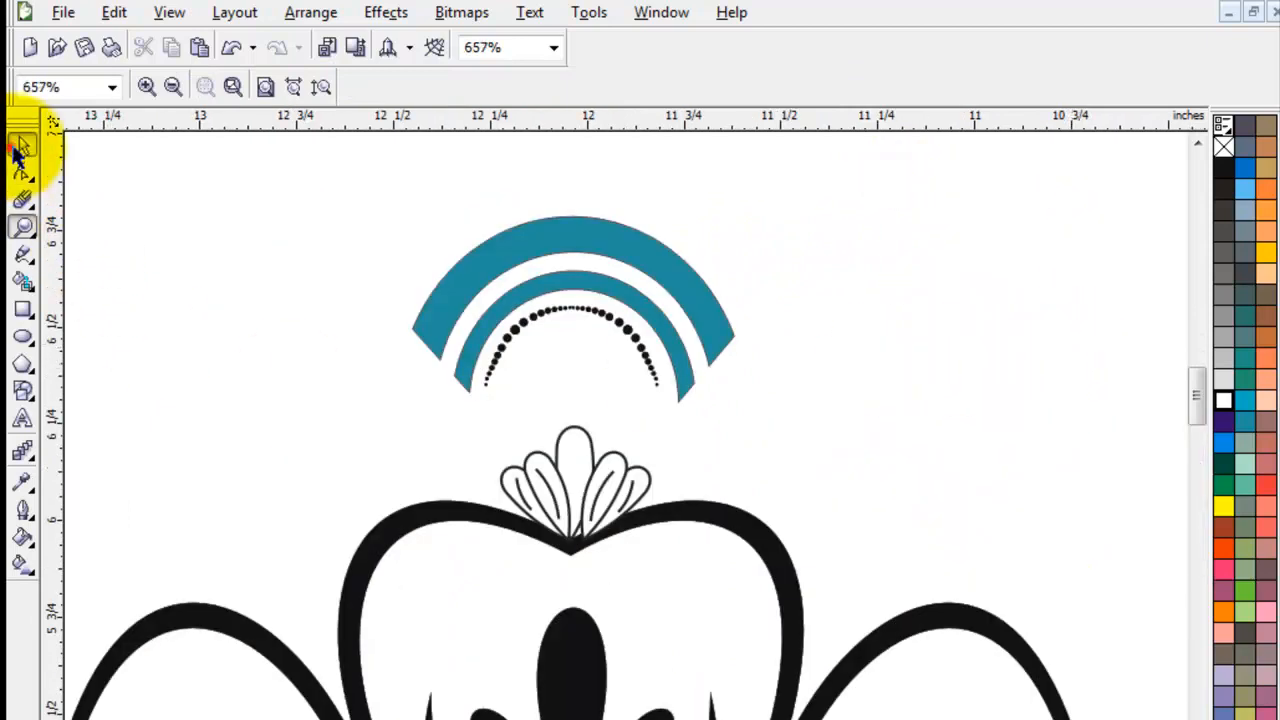
{"action": "left_click", "coordinate": [15, 148]}
{"action": "left_click", "coordinate": [257, 352]}
{"action": "left_click_drag", "start_coordinate": [430, 707], "coordinate": [800, 412]}
{"action": "key", "text": "ctrl+z"}
{"action": "left_click", "coordinate": [534, 80]}
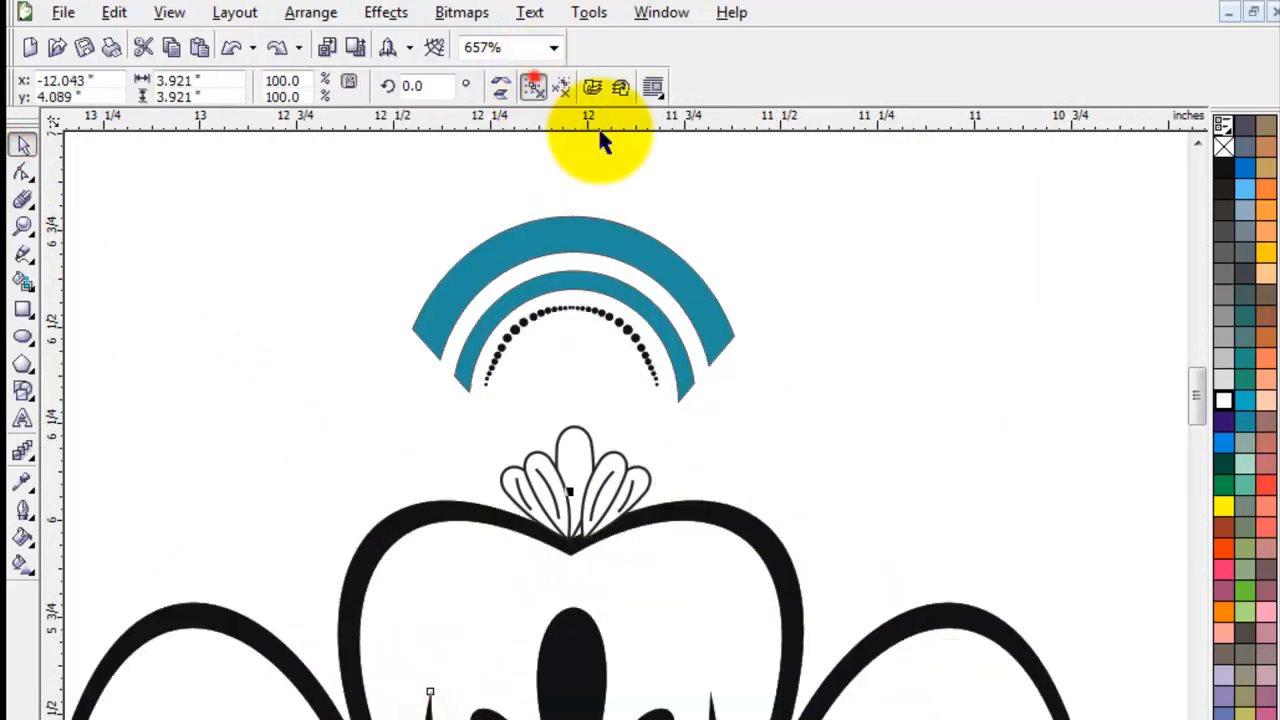
Ungroup the objects at the mandala's top heart-shaped petal
{"action": "left_click", "coordinate": [826, 301]}
{"action": "left_click", "coordinate": [428, 716]}
{"action": "left_click", "coordinate": [540, 88]}
{"action": "left_click", "coordinate": [901, 301]}
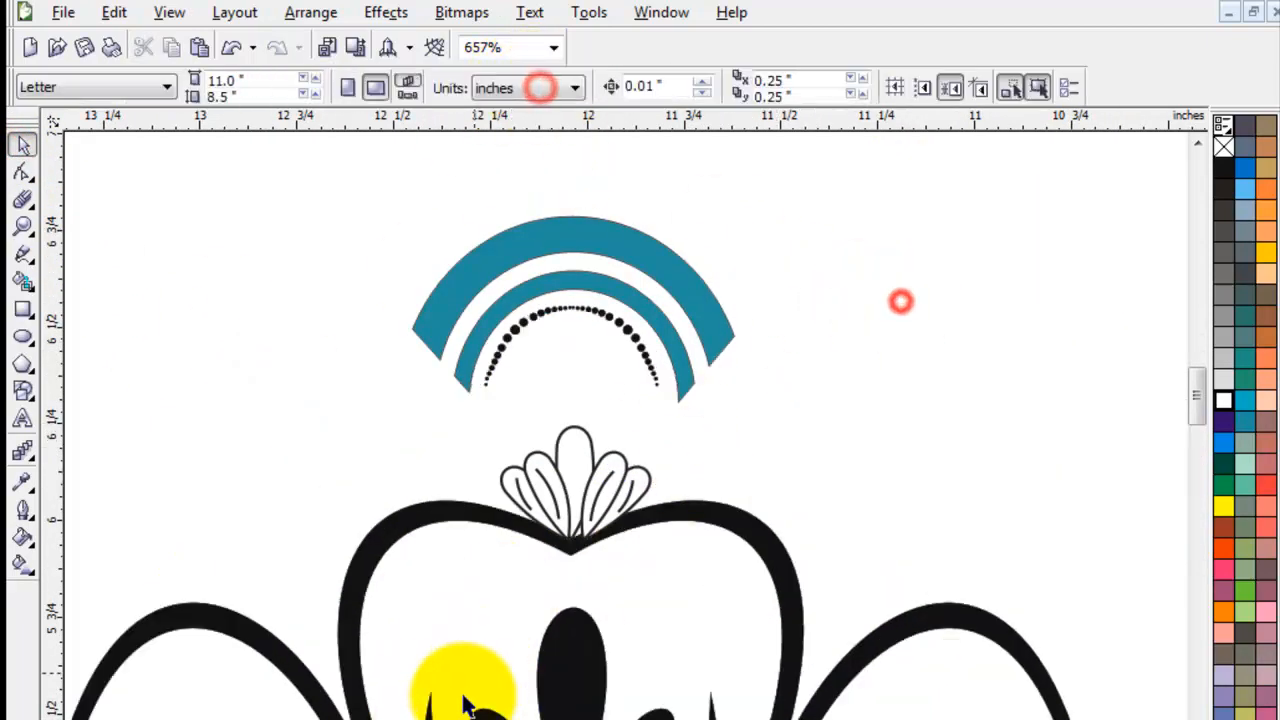
Break the top heart-shaped petal's curve apart and bring its left tapered stroke out beside the teal arches
{"action": "left_click_drag", "start_coordinate": [478, 713], "coordinate": [787, 338]}
{"action": "key", "text": "ctrl+z"}
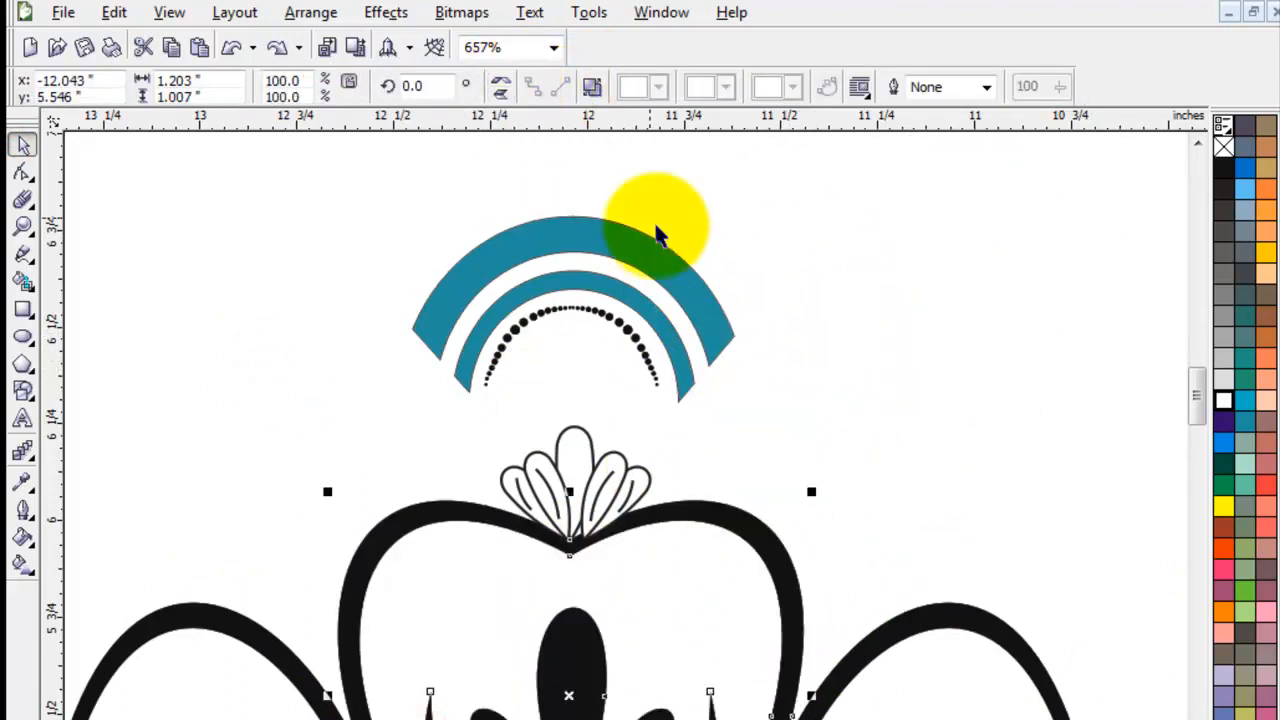
{"action": "left_click", "coordinate": [590, 86]}
{"action": "left_click", "coordinate": [795, 247]}
{"action": "left_click_drag", "start_coordinate": [430, 692], "coordinate": [851, 300]}
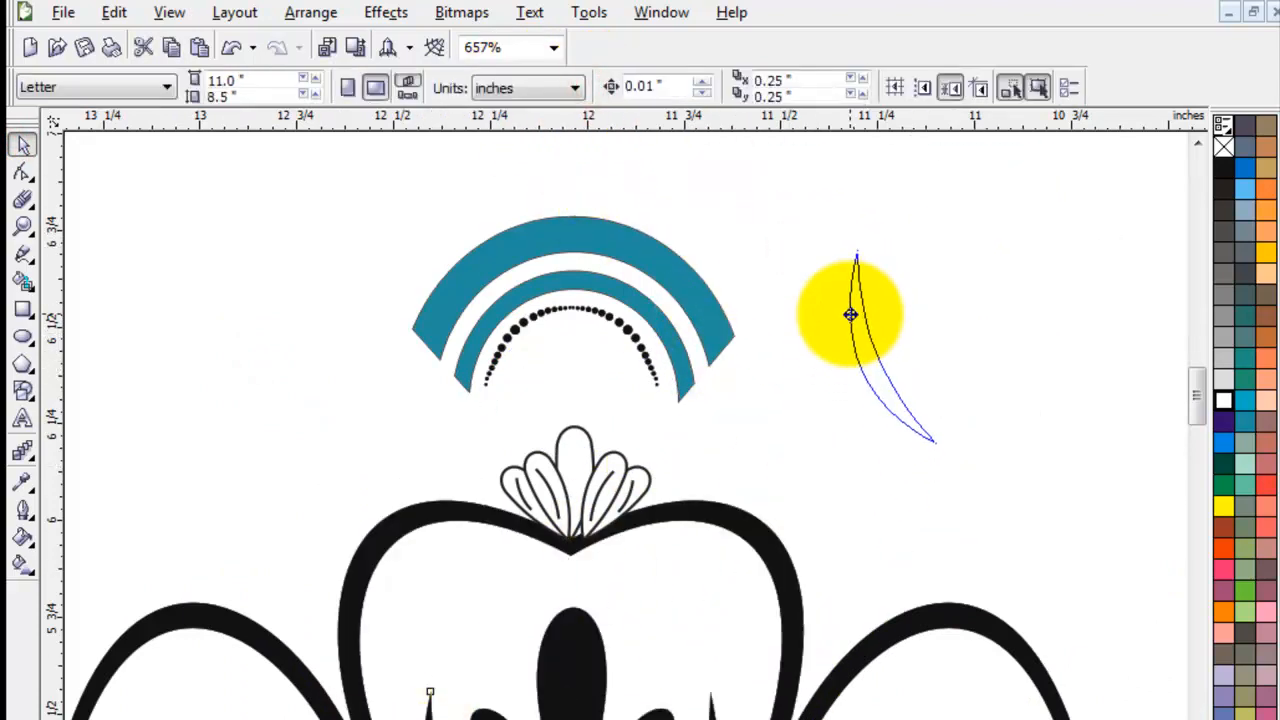
Scale the tapered stroke to 24.1% and move it beside the fan's outermost left petal
{"action": "key", "text": "z"}
{"action": "left_click", "coordinate": [951, 214]}
{"action": "left_click", "coordinate": [24, 145]}
{"action": "left_click", "coordinate": [1086, 514]}
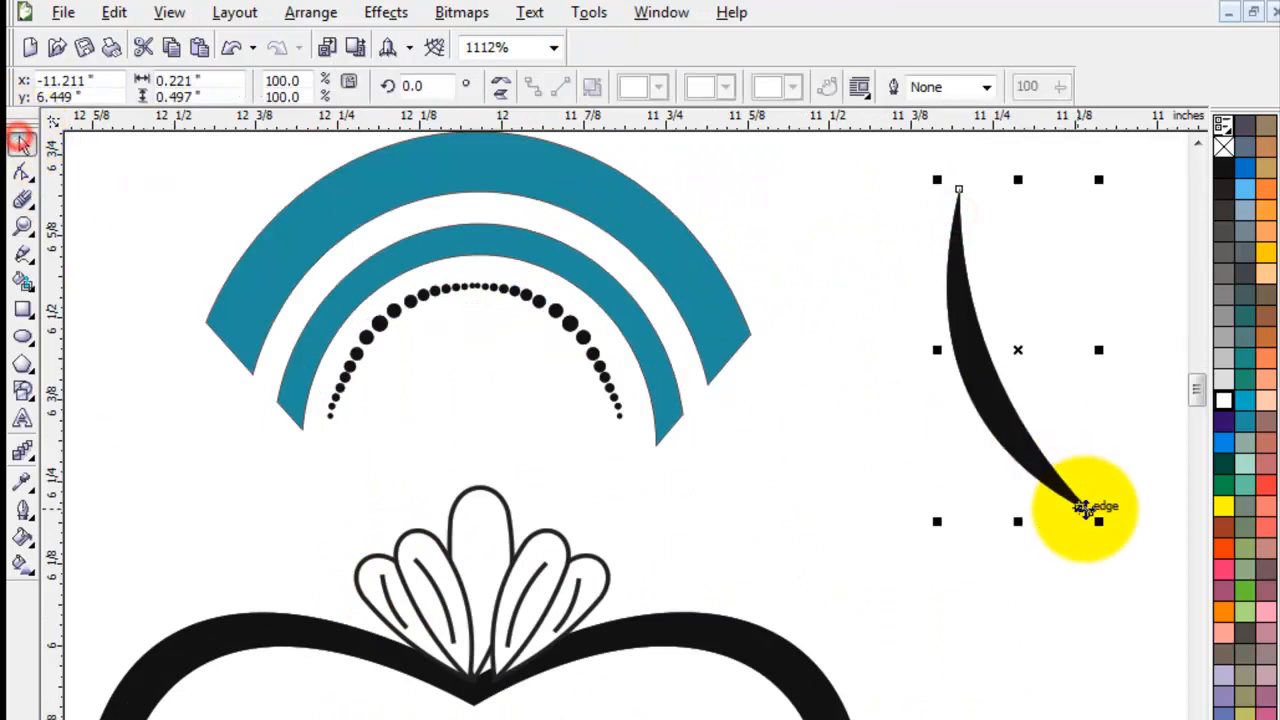
{"action": "left_click_drag", "start_coordinate": [1093, 521], "coordinate": [1045, 400]}
{"action": "left_click_drag", "start_coordinate": [1006, 349], "coordinate": [310, 580]}
Delete the uniform-width vein curves from the left and right petals of the fan
{"action": "key", "text": "z"}
{"action": "left_click_drag", "start_coordinate": [222, 388], "coordinate": [741, 718]}
{"action": "left_click", "coordinate": [24, 145]}
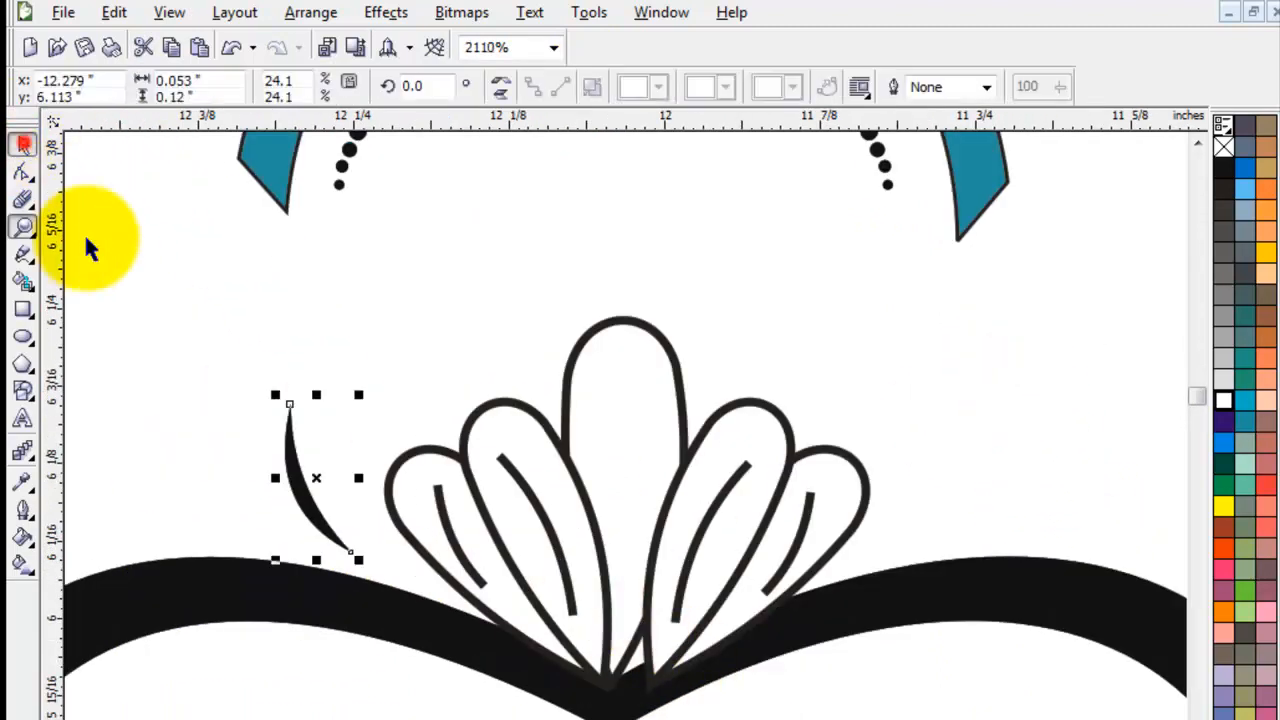
{"action": "left_click", "coordinate": [149, 278]}
{"action": "left_click", "coordinate": [443, 515]}
{"action": "key", "text": "Delete"}
{"action": "left_click", "coordinate": [720, 500]}
{"action": "key", "text": "Delete"}
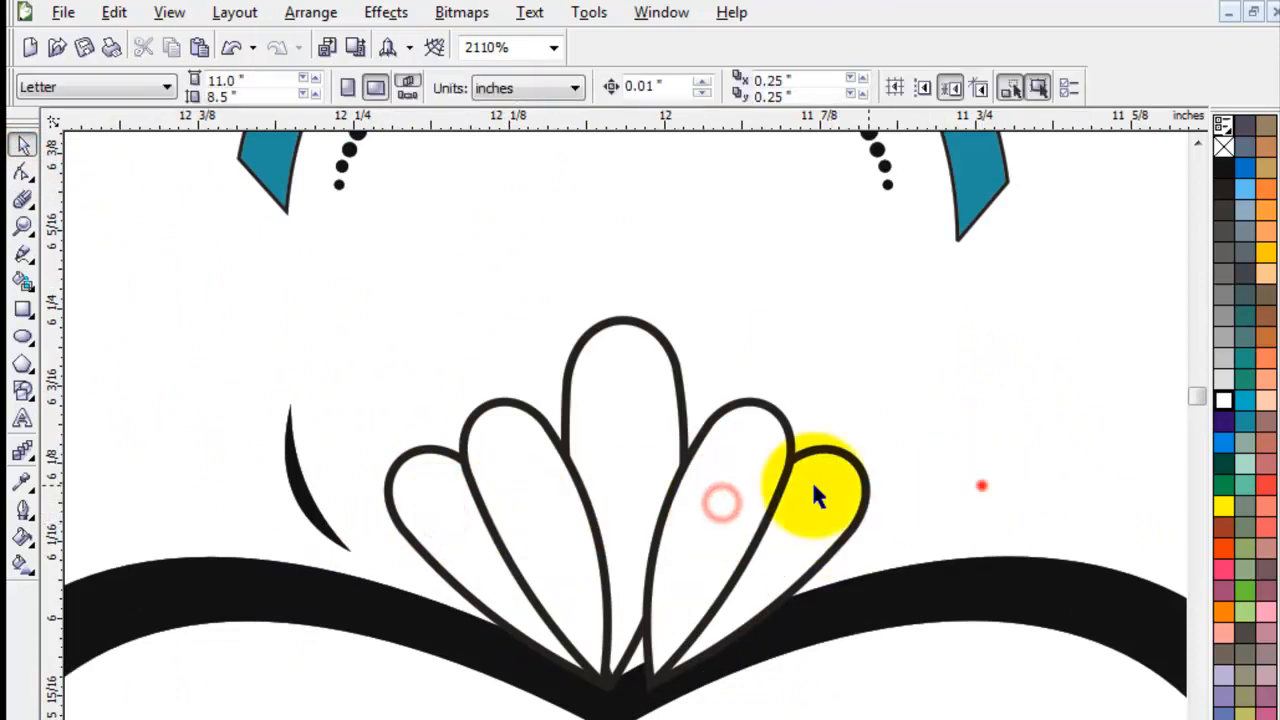
Move the tapered stroke into the outermost left petal and shrink it to a scale of 11%
{"action": "left_click_drag", "start_coordinate": [298, 480], "coordinate": [466, 543]}
{"action": "key", "text": "z"}
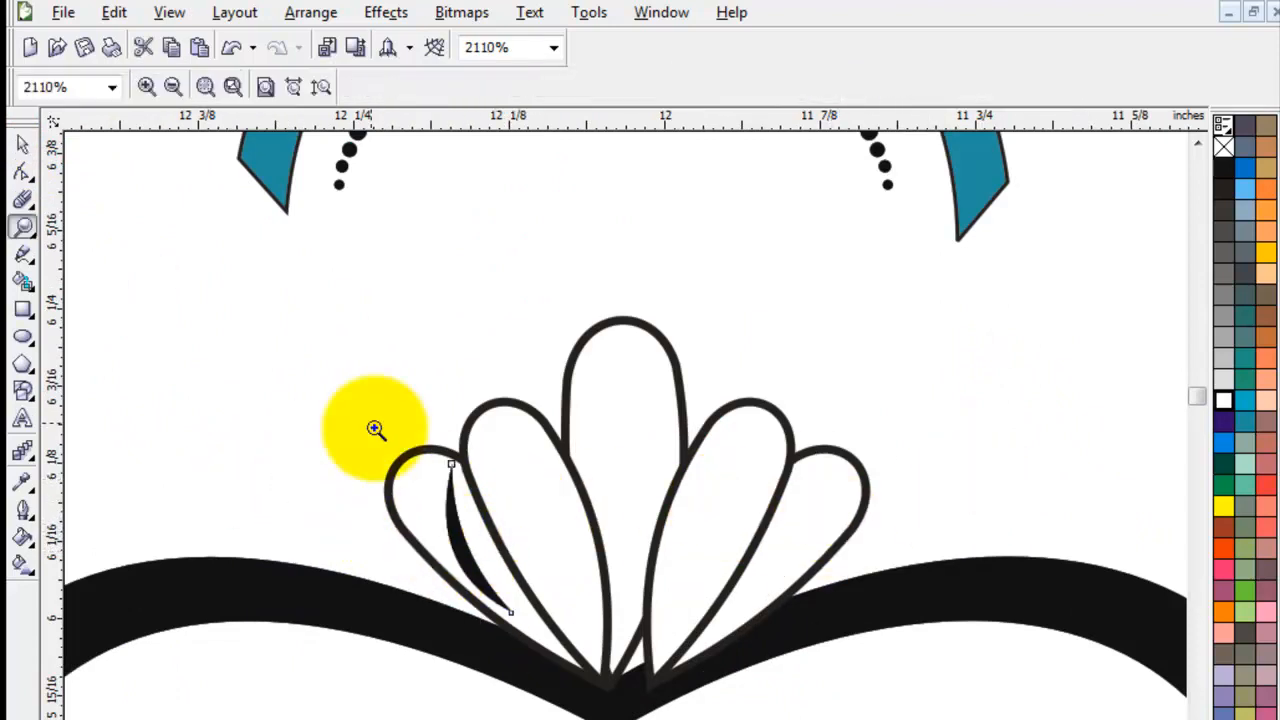
{"action": "left_click_drag", "start_coordinate": [337, 294], "coordinate": [379, 329]}
{"action": "left_click_drag", "start_coordinate": [431, 400], "coordinate": [831, 716]}
{"action": "scroll", "coordinate": [700, 669], "scroll_direction": "down", "scroll_amount": 2}
{"action": "scroll", "coordinate": [626, 465], "scroll_direction": "down", "scroll_amount": 4}
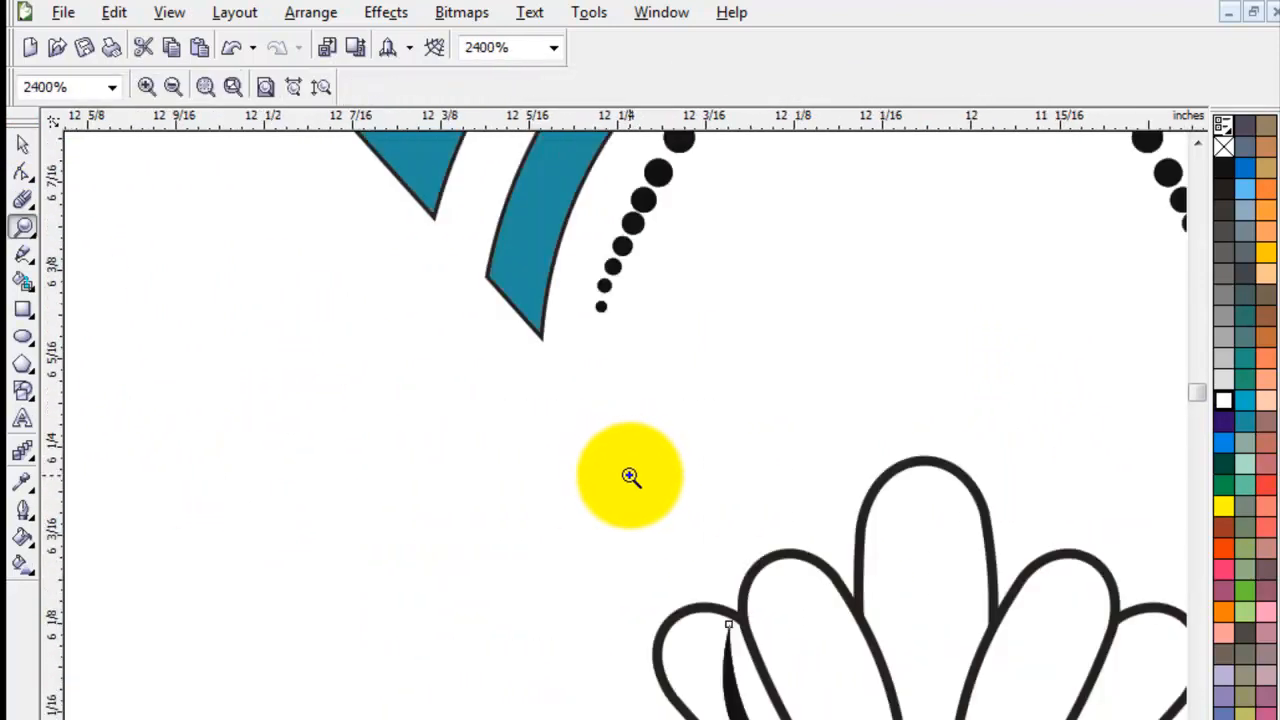
{"action": "left_click_drag", "start_coordinate": [563, 417], "coordinate": [946, 711]}
{"action": "left_click", "coordinate": [23, 142]}
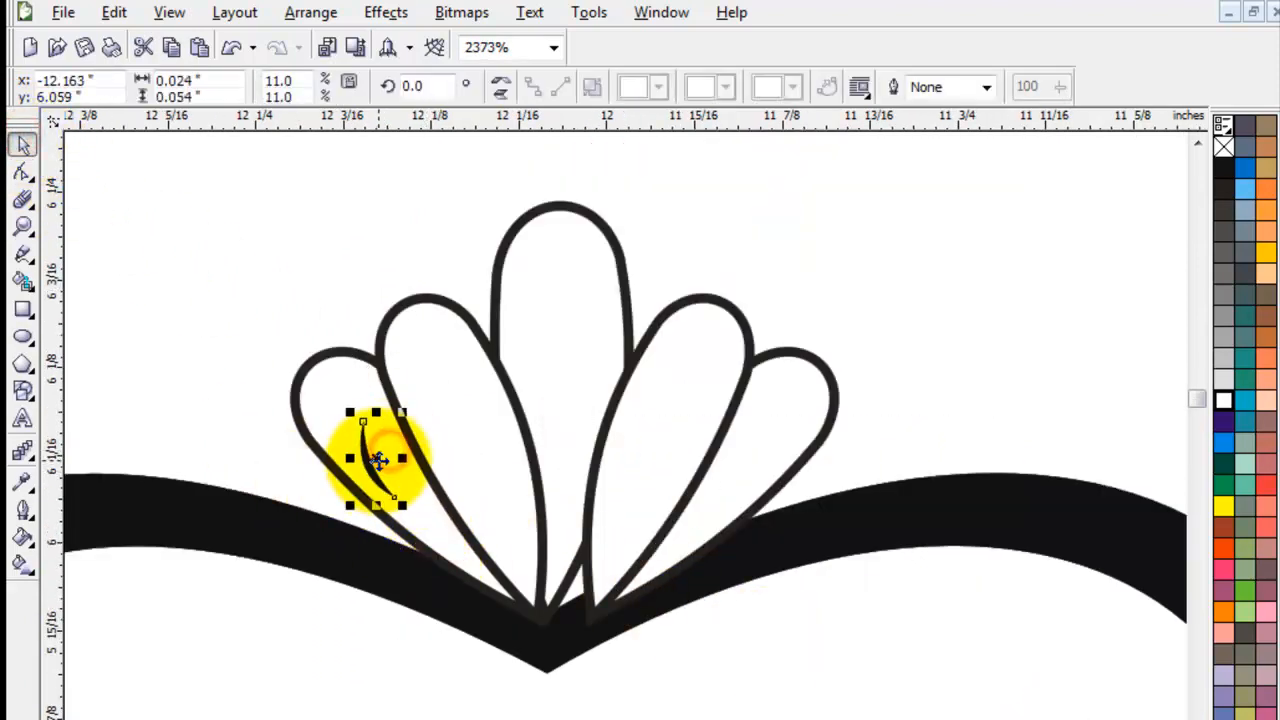
Try placing the tapered stroke in the neighbouring second petal and undo it
{"action": "left_click_drag", "start_coordinate": [377, 460], "coordinate": [446, 441]}
{"action": "key", "text": "ctrl+z"}
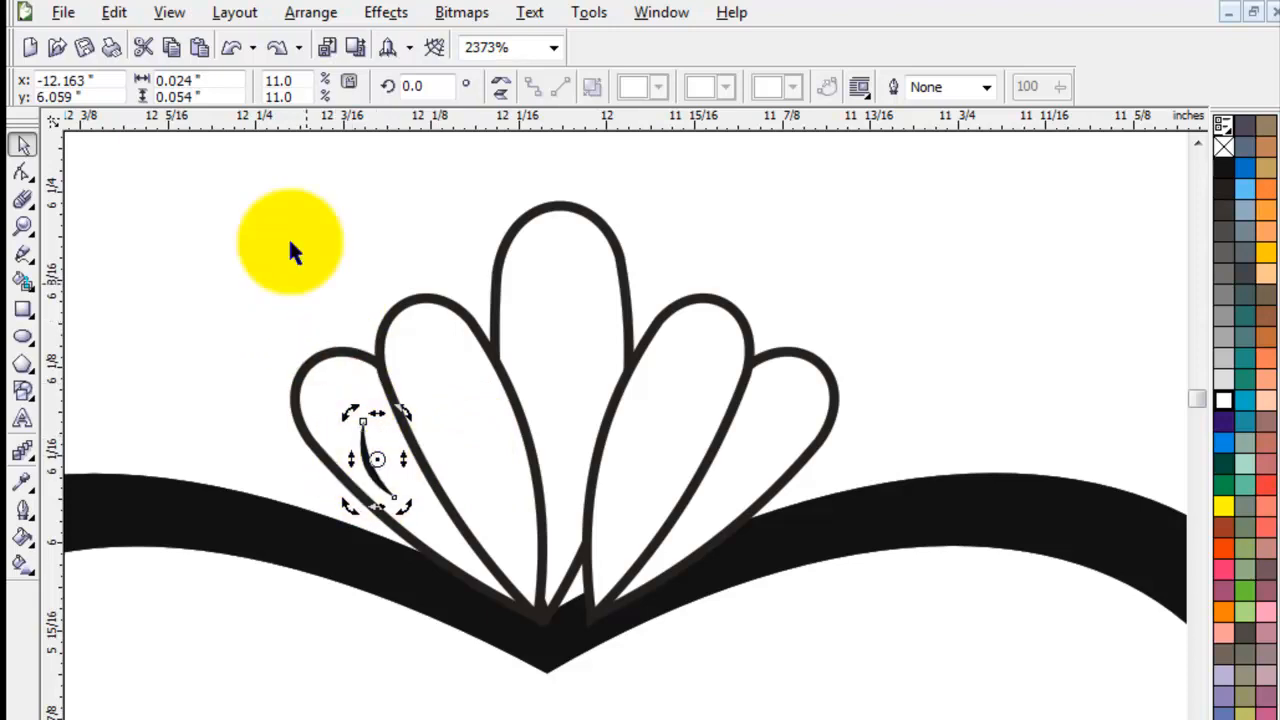
Place a mirrored copy of the tapered vein in the fan's second left petal, scaled to 20.1% and rotated to 220.4°
{"action": "left_click", "coordinate": [290, 252]}
{"action": "left_click", "coordinate": [372, 468]}
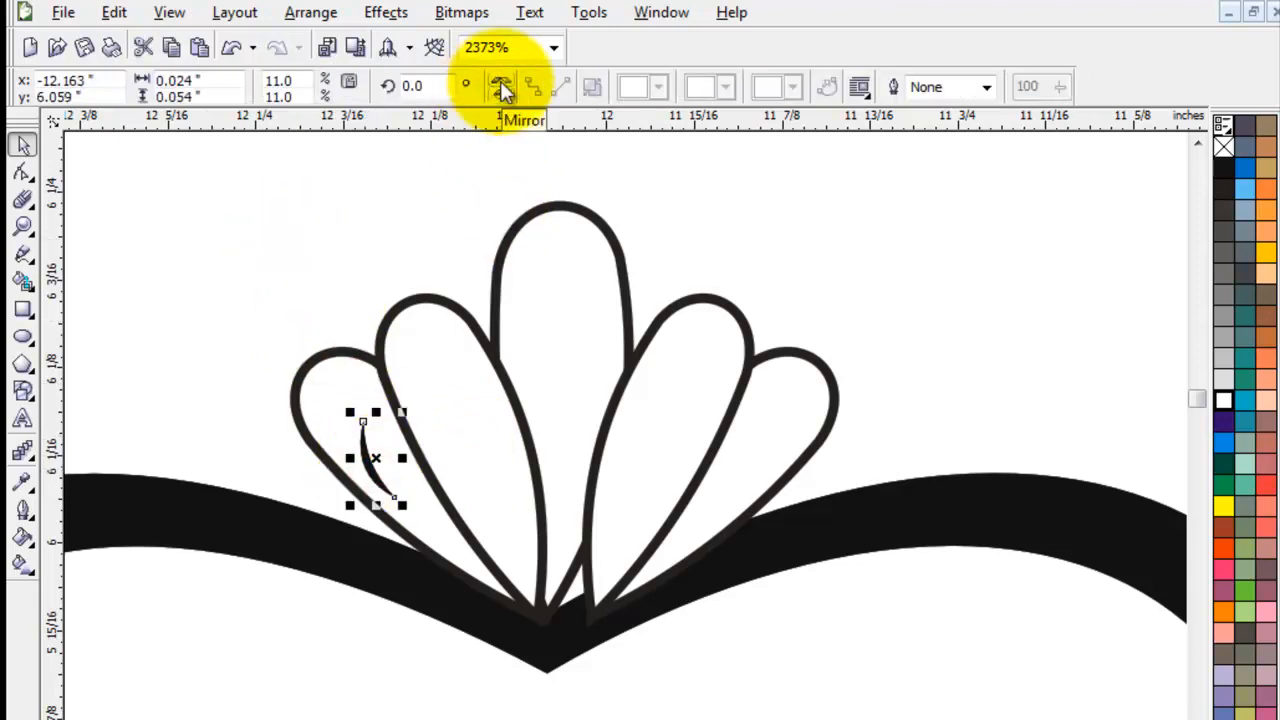
{"action": "left_click", "coordinate": [502, 90]}
{"action": "left_click_drag", "start_coordinate": [383, 460], "coordinate": [470, 430]}
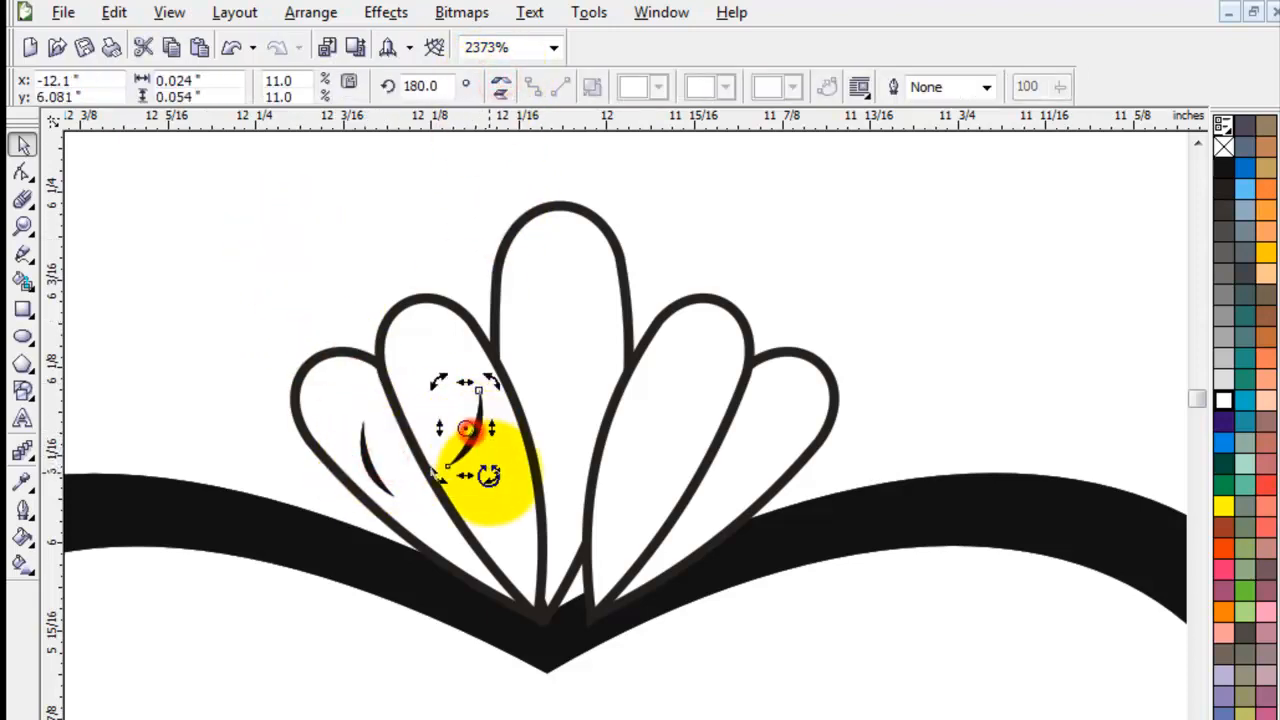
{"action": "left_click_drag", "start_coordinate": [544, 467], "coordinate": [495, 458]}
{"action": "left_click", "coordinate": [484, 432]}
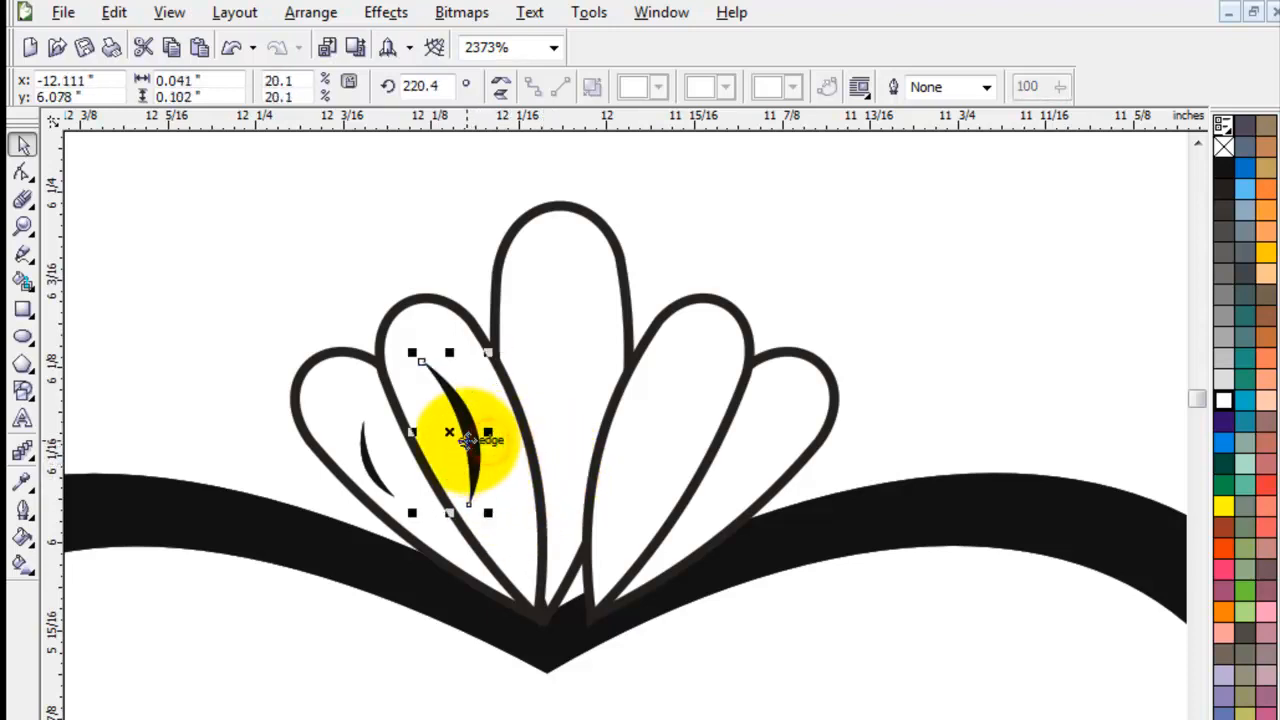
Copy both left-petal veins to the fan's two right petals and mirror them horizontally
{"action": "left_click", "coordinate": [375, 467], "text": "shift"}
{"action": "left_click_drag", "start_coordinate": [366, 457], "coordinate": [655, 467]}
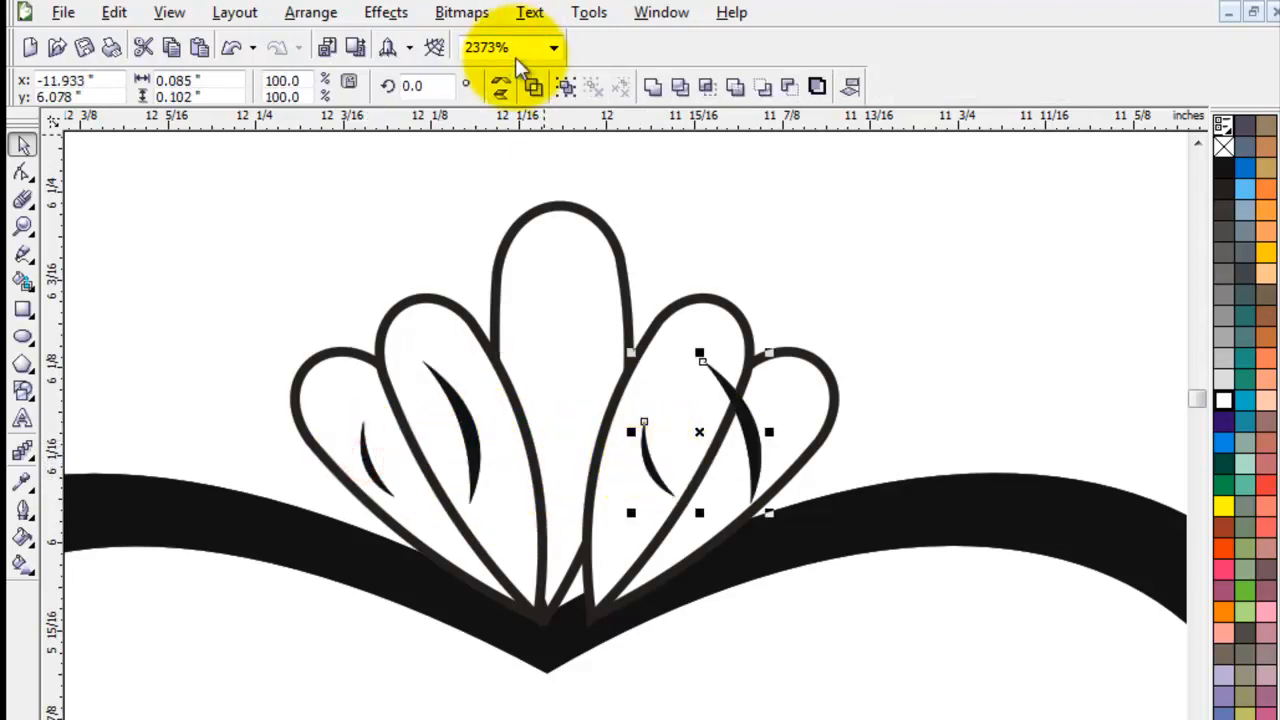
{"action": "left_click", "coordinate": [502, 88]}
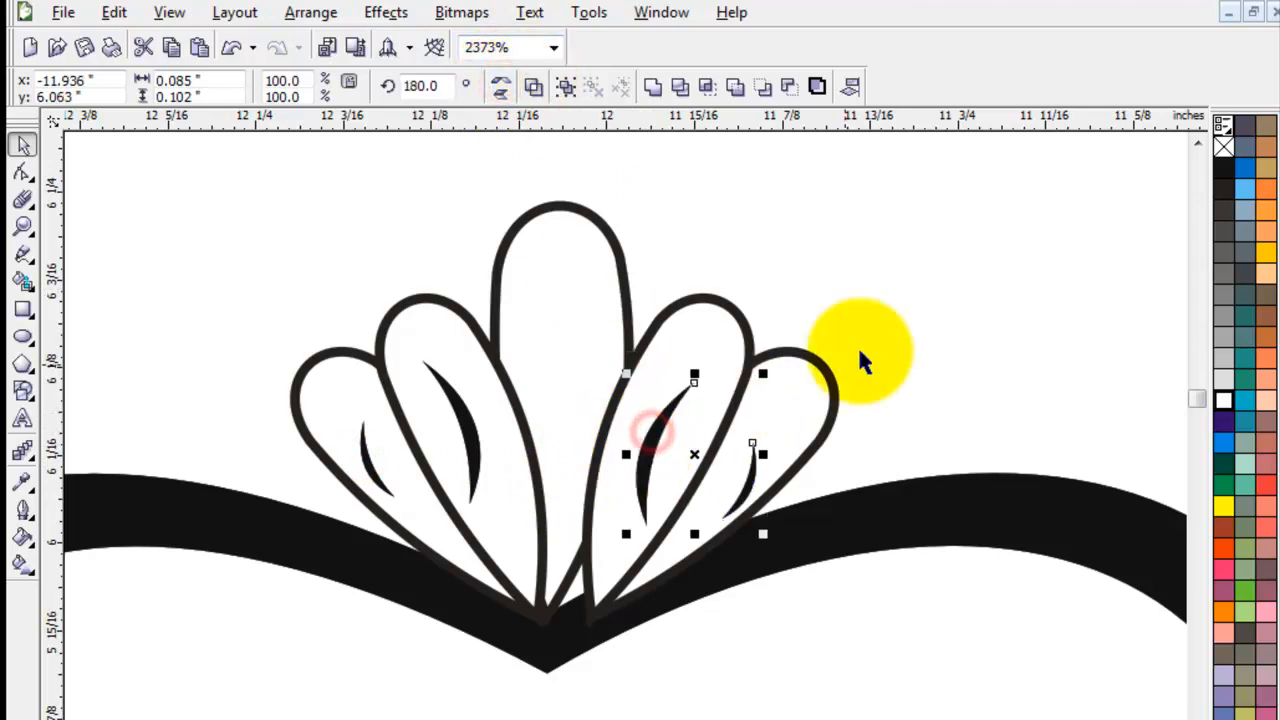
{"action": "left_click", "coordinate": [903, 309]}
Try a mirrored and slightly rotated copy of the larger tapered vein inside the fan's central petal
{"action": "left_click_drag", "start_coordinate": [652, 438], "coordinate": [578, 338]}
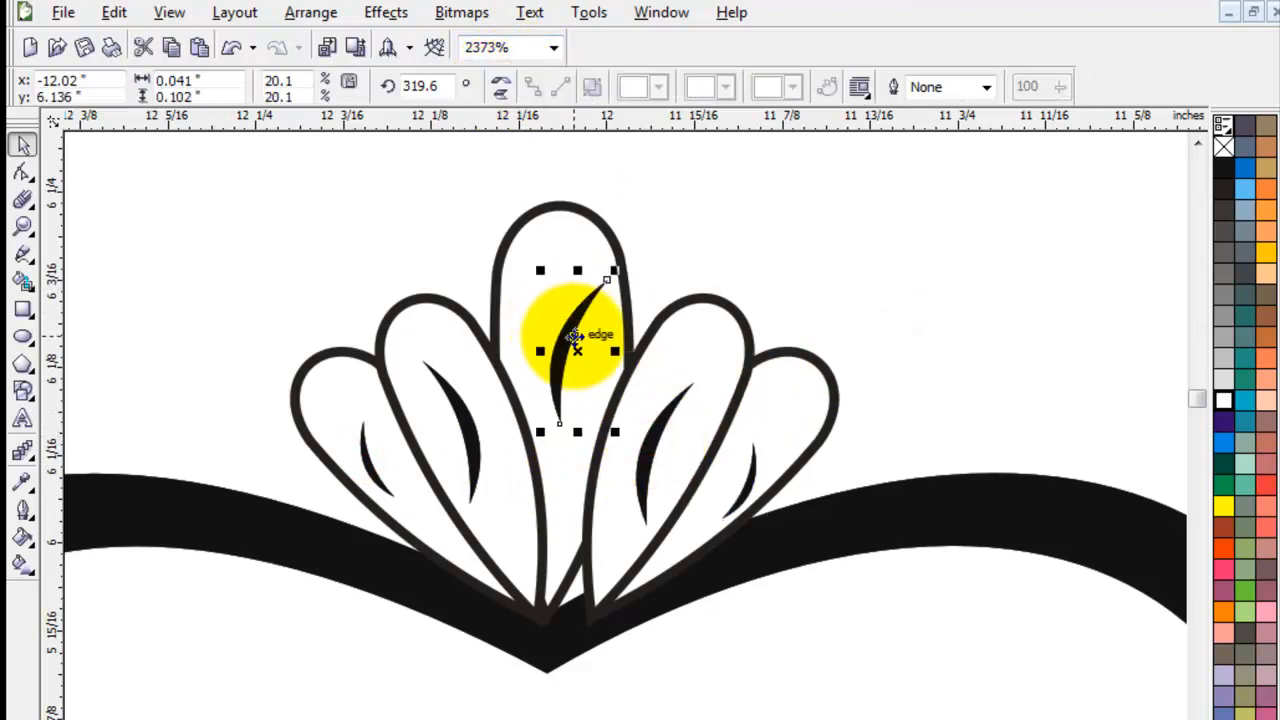
{"action": "left_click", "coordinate": [580, 345]}
{"action": "left_click", "coordinate": [502, 88]}
{"action": "left_click", "coordinate": [783, 155]}
{"action": "left_click", "coordinate": [597, 348]}
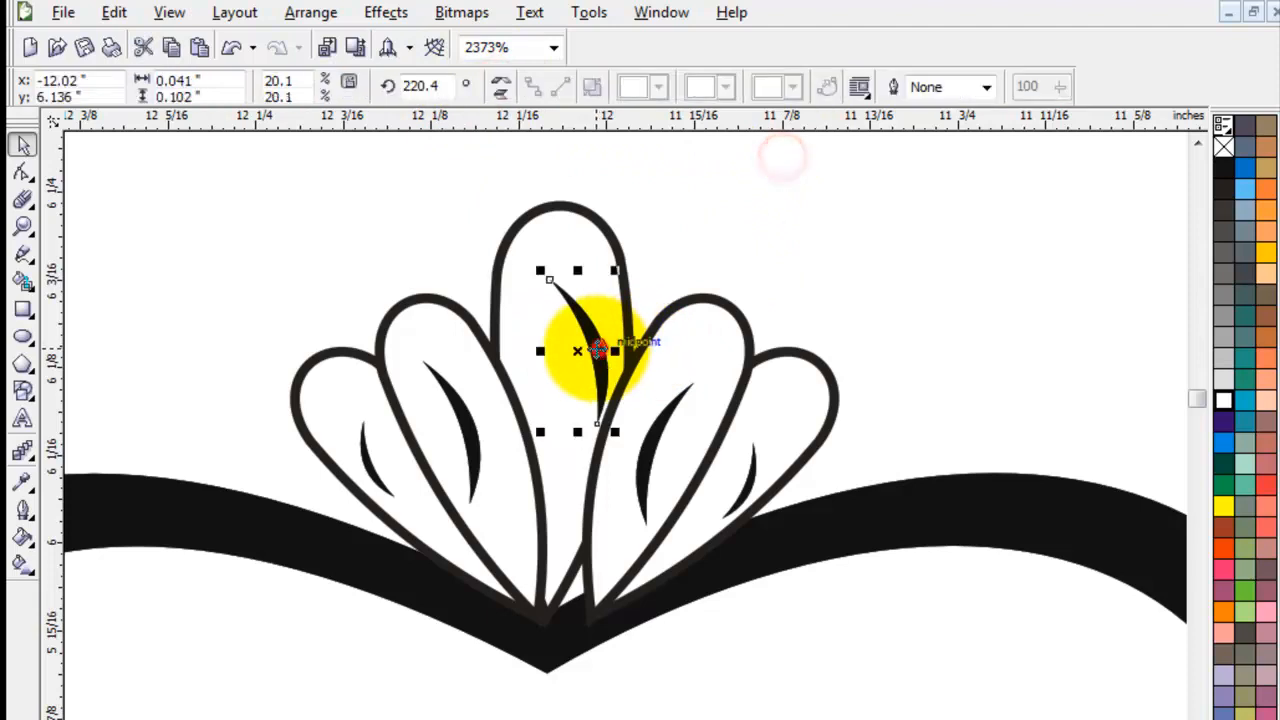
{"action": "left_click", "coordinate": [596, 349]}
{"action": "left_click_drag", "start_coordinate": [617, 270], "coordinate": [651, 284]}
{"action": "left_click", "coordinate": [707, 261]}
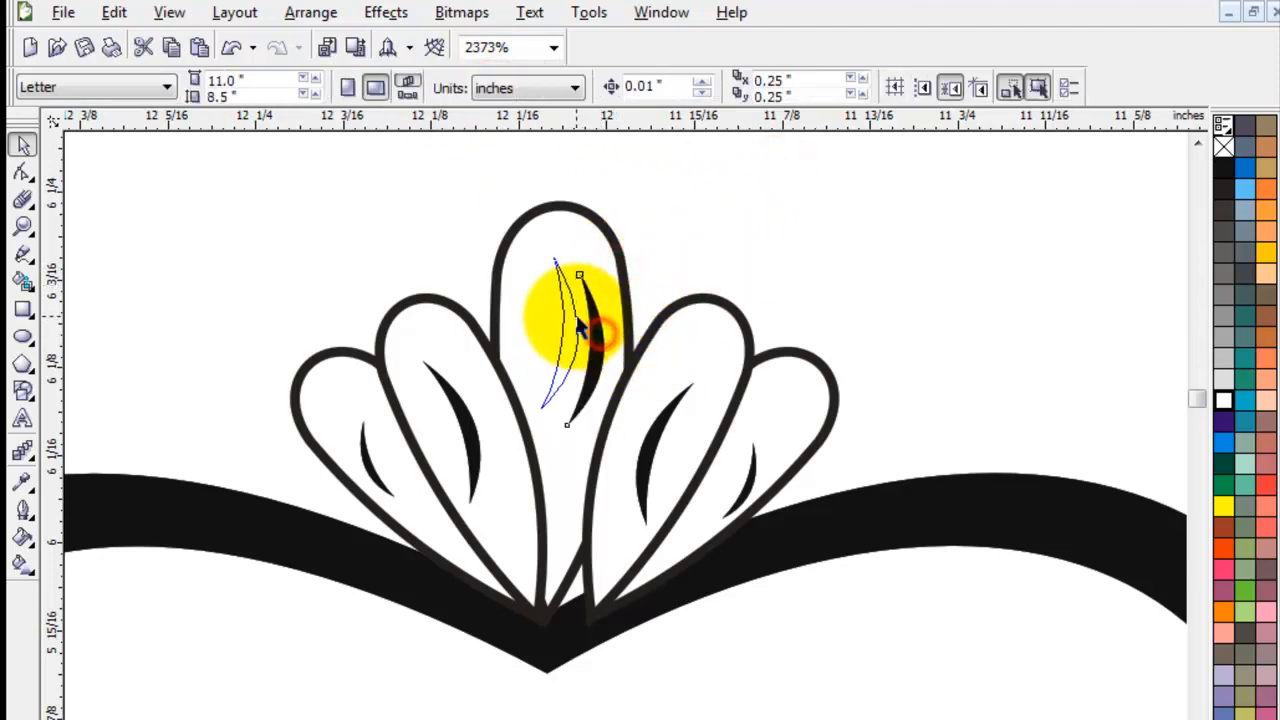
{"action": "left_click_drag", "start_coordinate": [578, 318], "coordinate": [575, 317]}
{"action": "left_click", "coordinate": [706, 243]}
Delete the tapered vein from the fan's central petal
{"action": "scroll", "coordinate": [672, 462], "scroll_direction": "down", "scroll_amount": 3}
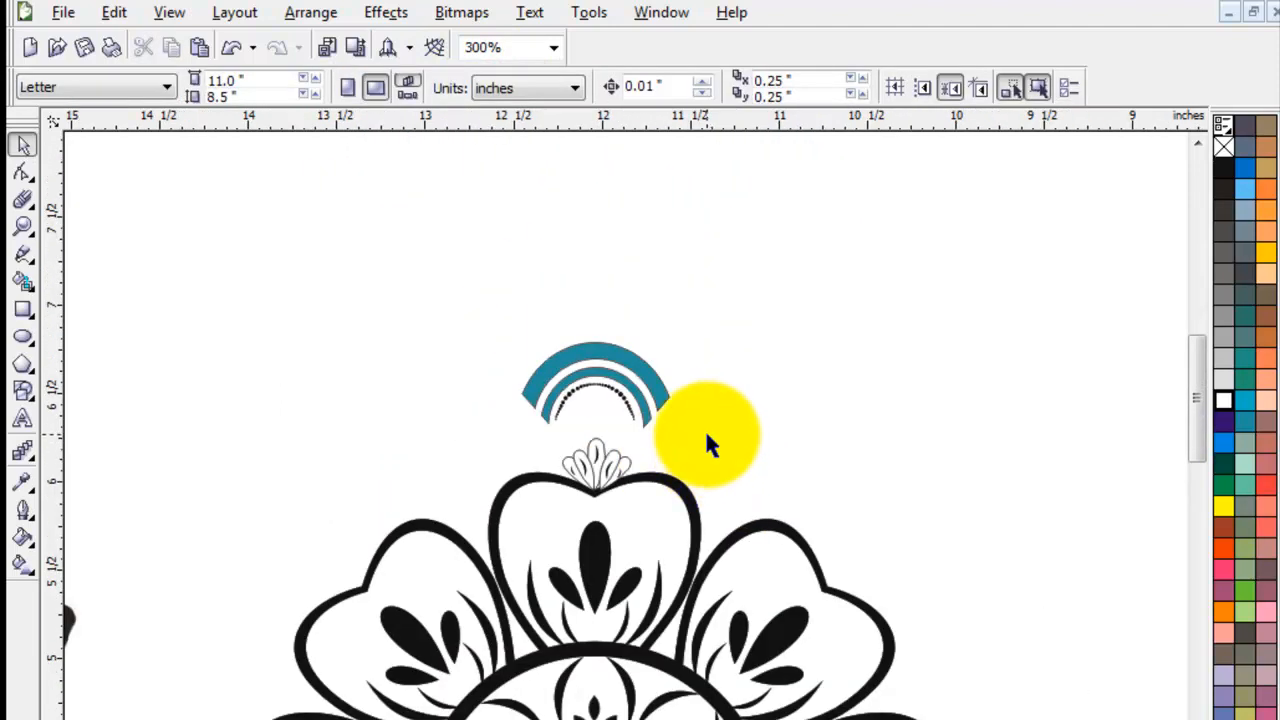
{"action": "key", "text": "z"}
{"action": "right_click", "coordinate": [460, 480]}
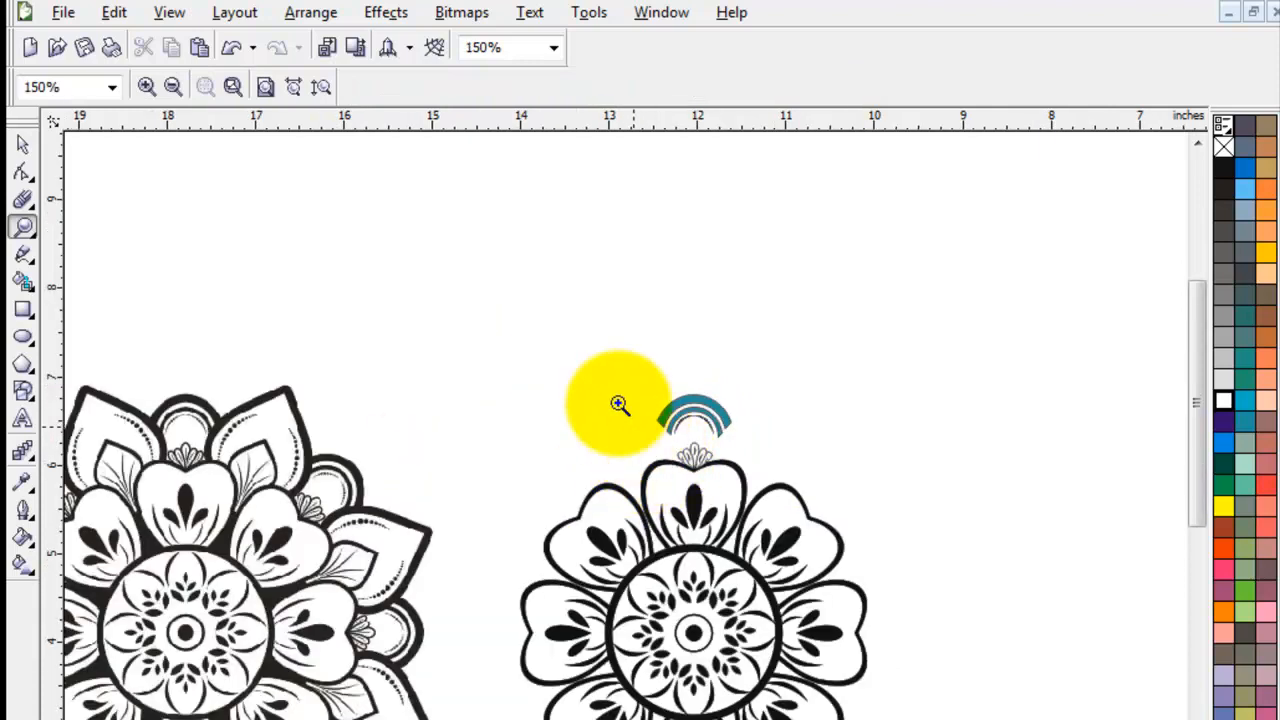
{"action": "left_click_drag", "start_coordinate": [604, 322], "coordinate": [808, 521]}
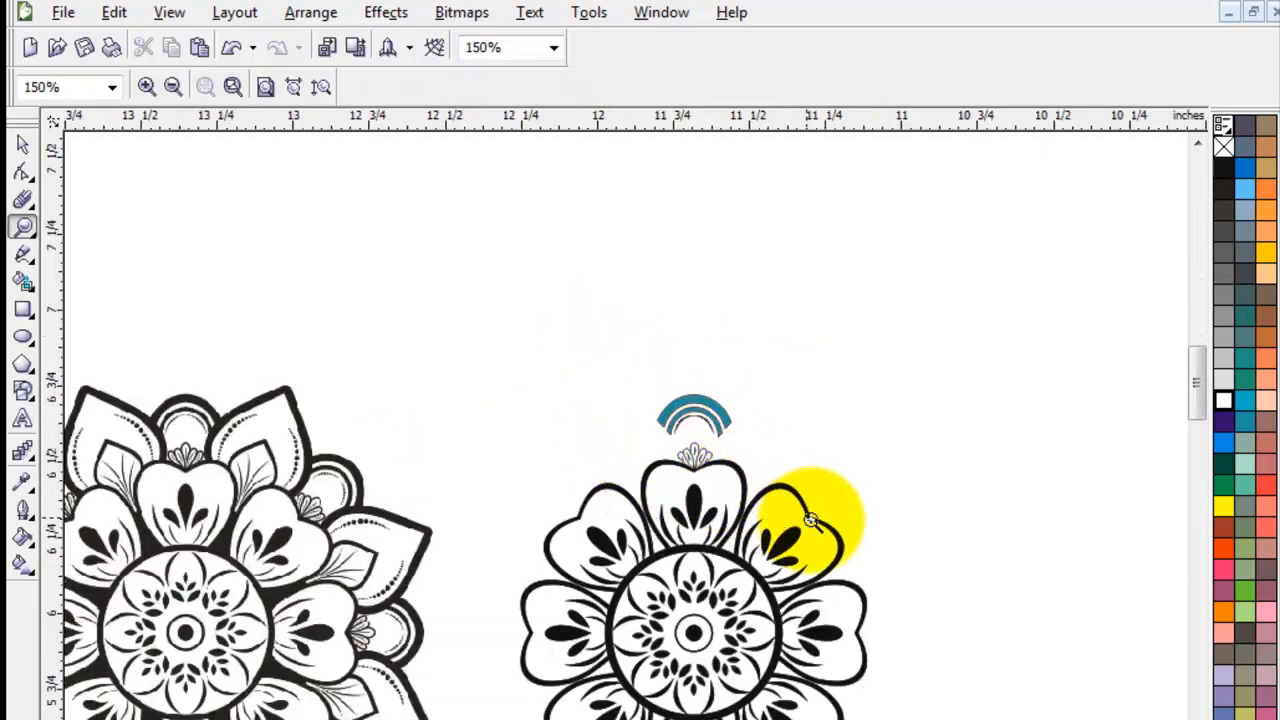
{"action": "left_click", "coordinate": [23, 143]}
{"action": "left_click", "coordinate": [588, 561]}
{"action": "left_click", "coordinate": [803, 543]}
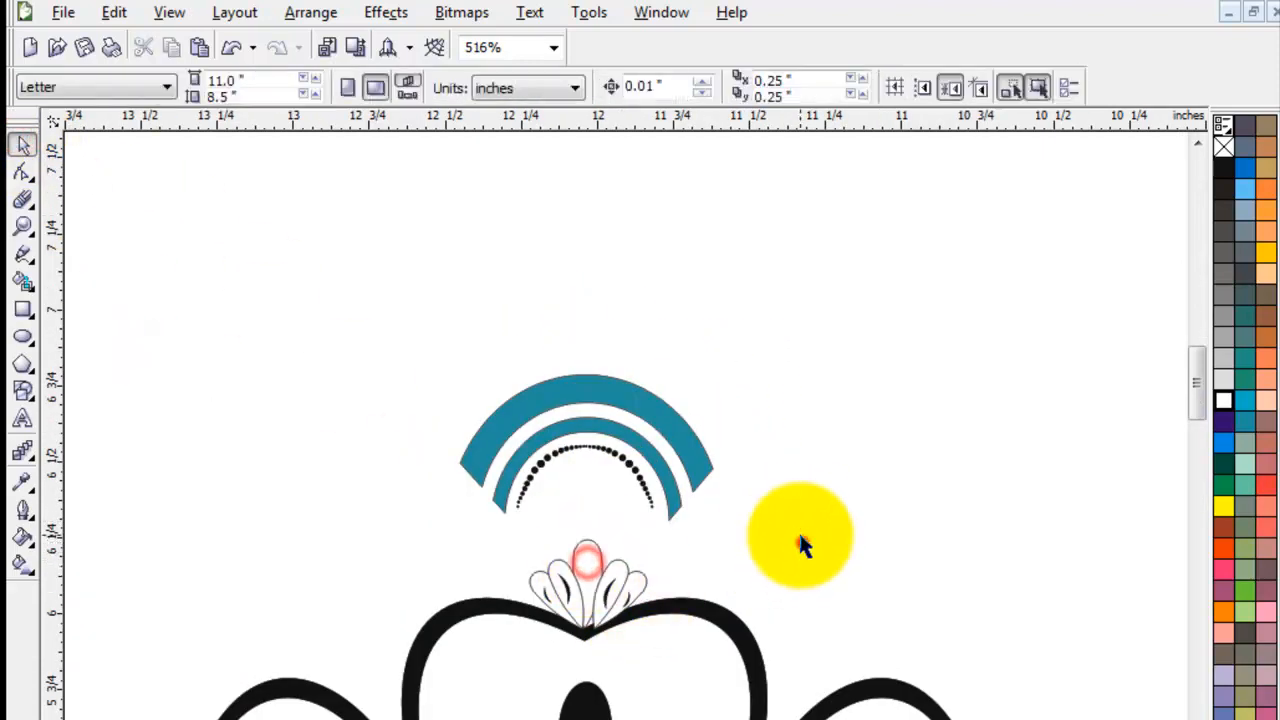
Fill the two teal arches above the fan with black
{"action": "left_click_drag", "start_coordinate": [766, 289], "coordinate": [418, 656]}
{"action": "left_click", "coordinate": [943, 468]}
{"action": "left_click_drag", "start_coordinate": [897, 286], "coordinate": [377, 552]}
{"action": "left_click", "coordinate": [1222, 162]}
{"action": "left_click", "coordinate": [943, 466]}
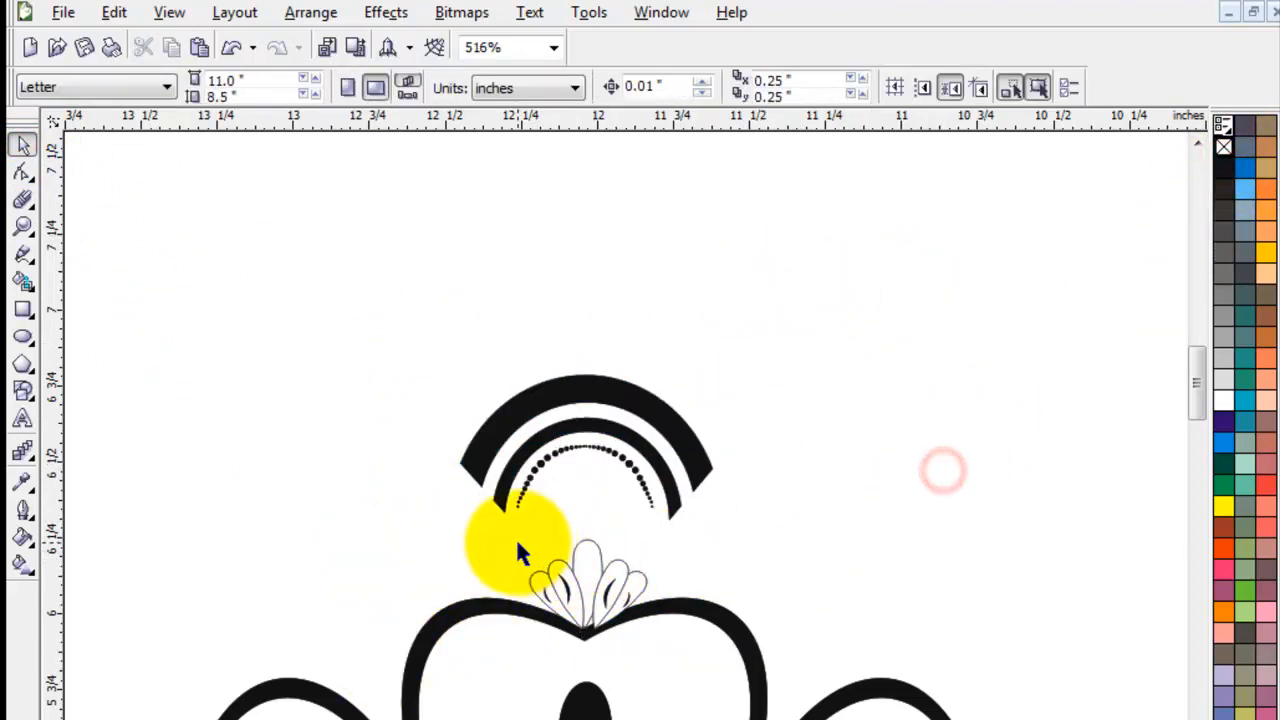
Try combining the fan's two left petals into one object and undo it
{"action": "key", "text": "z"}
{"action": "left_click_drag", "start_coordinate": [469, 517], "coordinate": [587, 549]}
{"action": "left_click", "coordinate": [23, 145]}
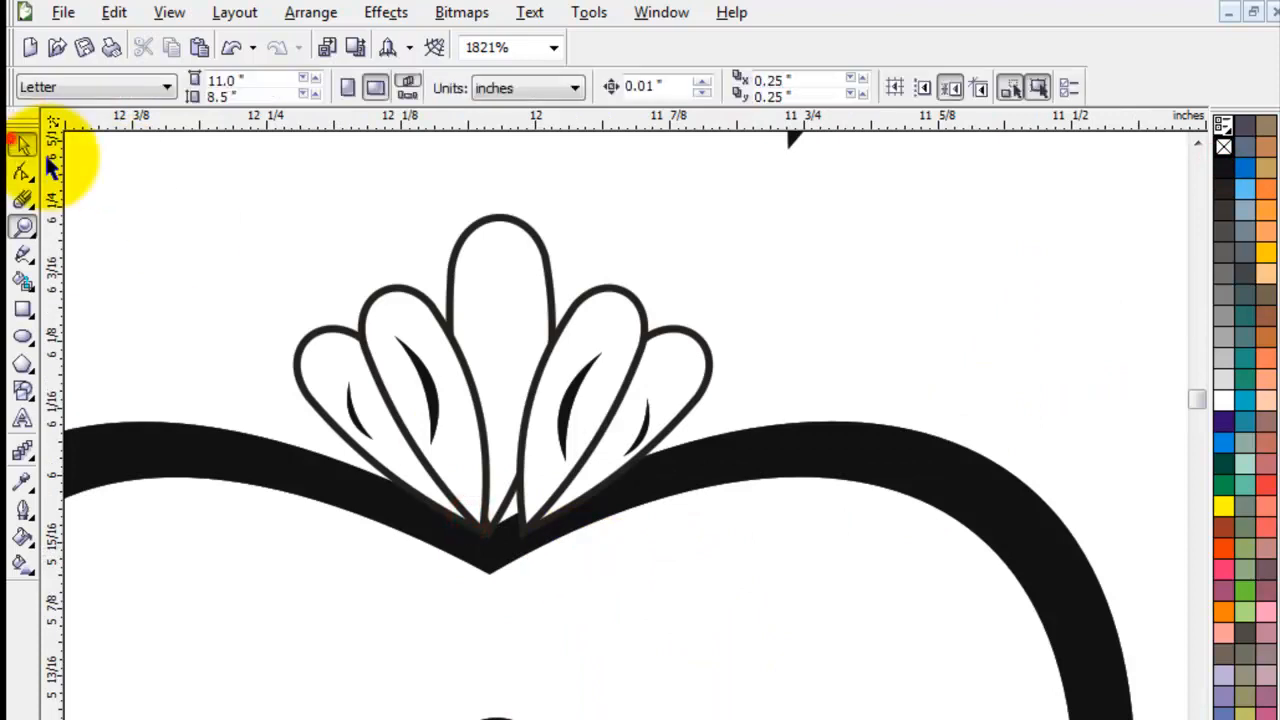
{"action": "left_click", "coordinate": [386, 290]}
{"action": "left_click", "coordinate": [528, 92]}
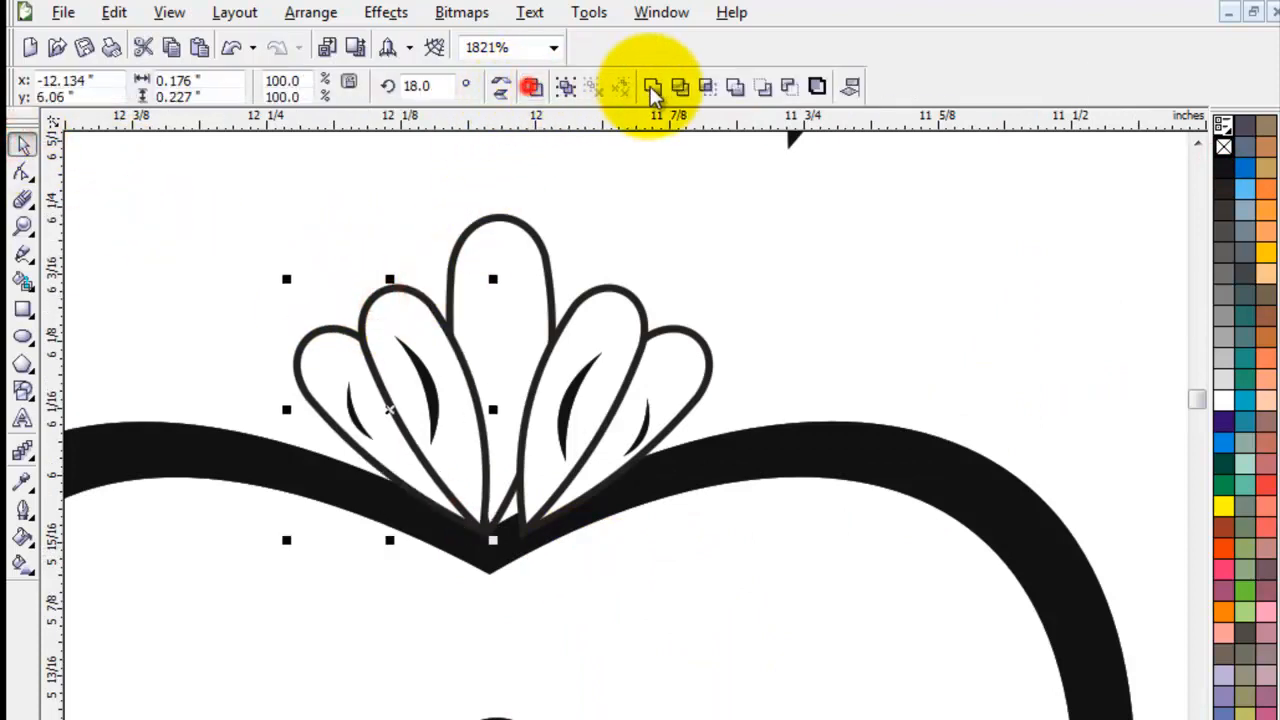
{"action": "left_click", "coordinate": [761, 216]}
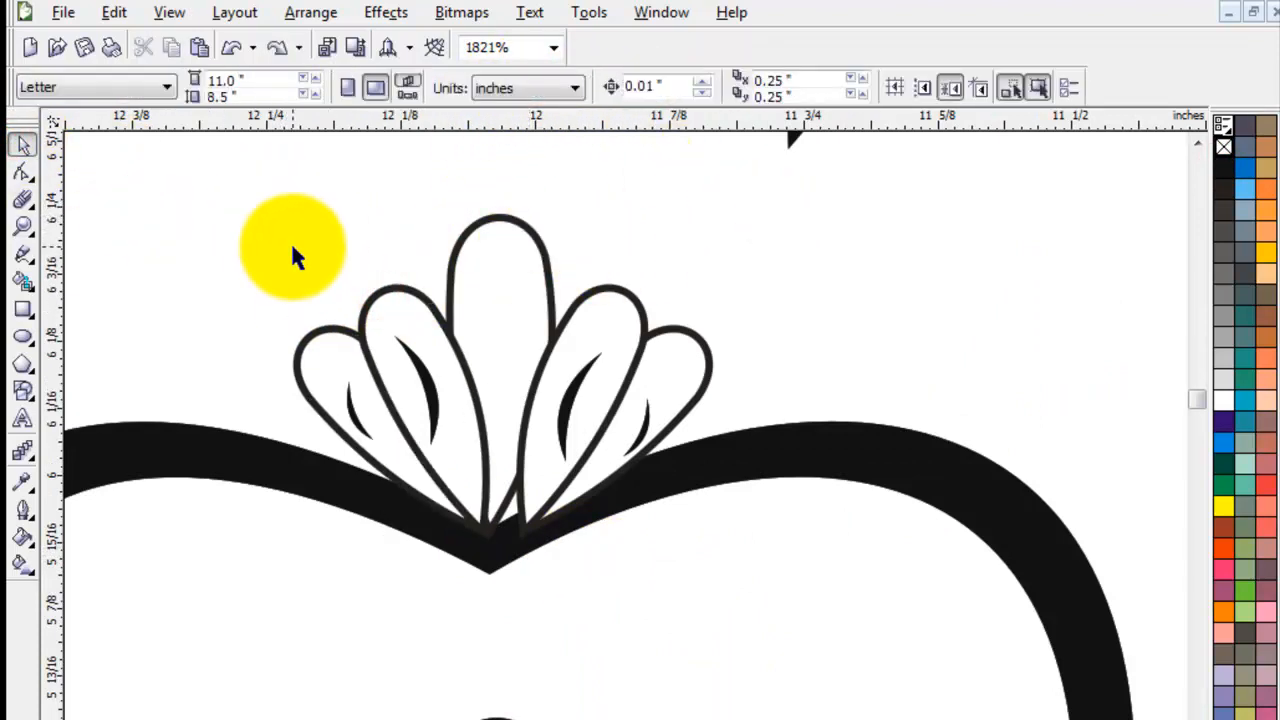
Give the fan's petals a 1.0 pt outline placed behind the fill, scaling with the image, with rounded corners and round line caps
{"action": "left_click", "coordinate": [343, 341]}
{"action": "left_click", "coordinate": [391, 286], "text": "shift"}
{"action": "left_click", "coordinate": [486, 257], "text": "shift"}
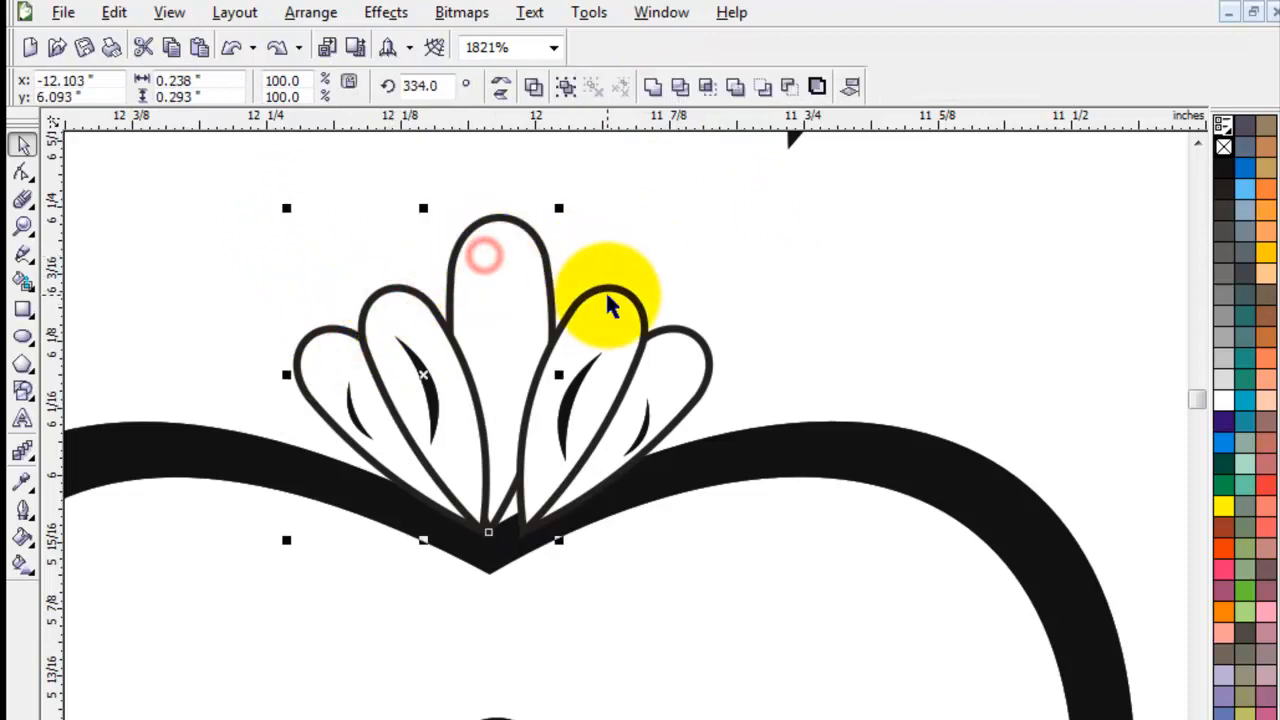
{"action": "left_click", "coordinate": [607, 298], "text": "shift"}
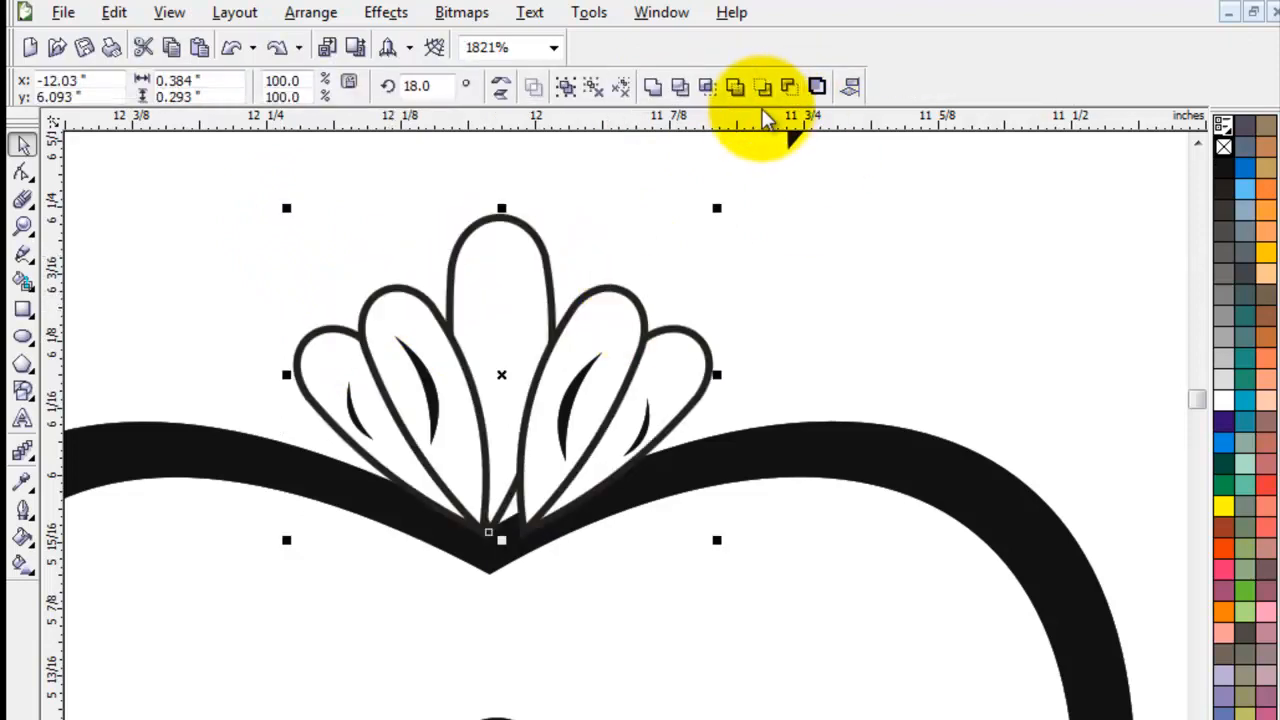
{"action": "key", "text": "F12"}
{"action": "left_click", "coordinate": [504, 300]}
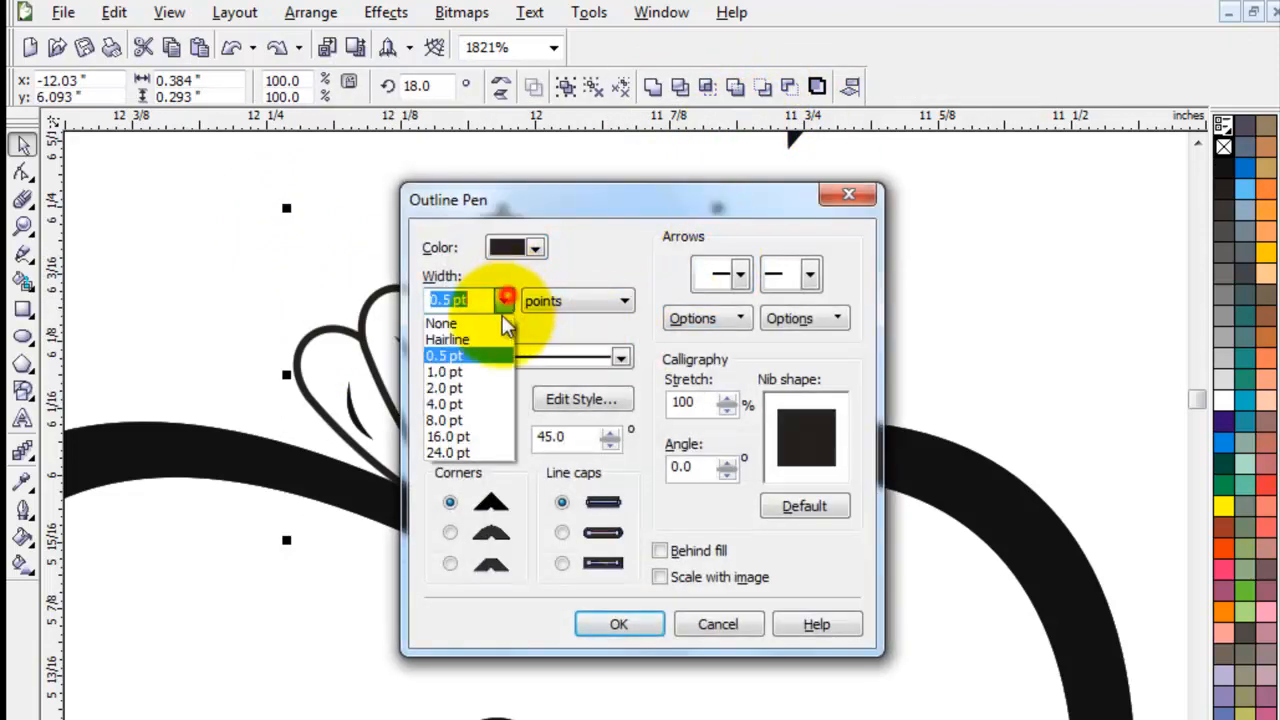
{"action": "left_click", "coordinate": [451, 373]}
{"action": "left_click", "coordinate": [686, 580]}
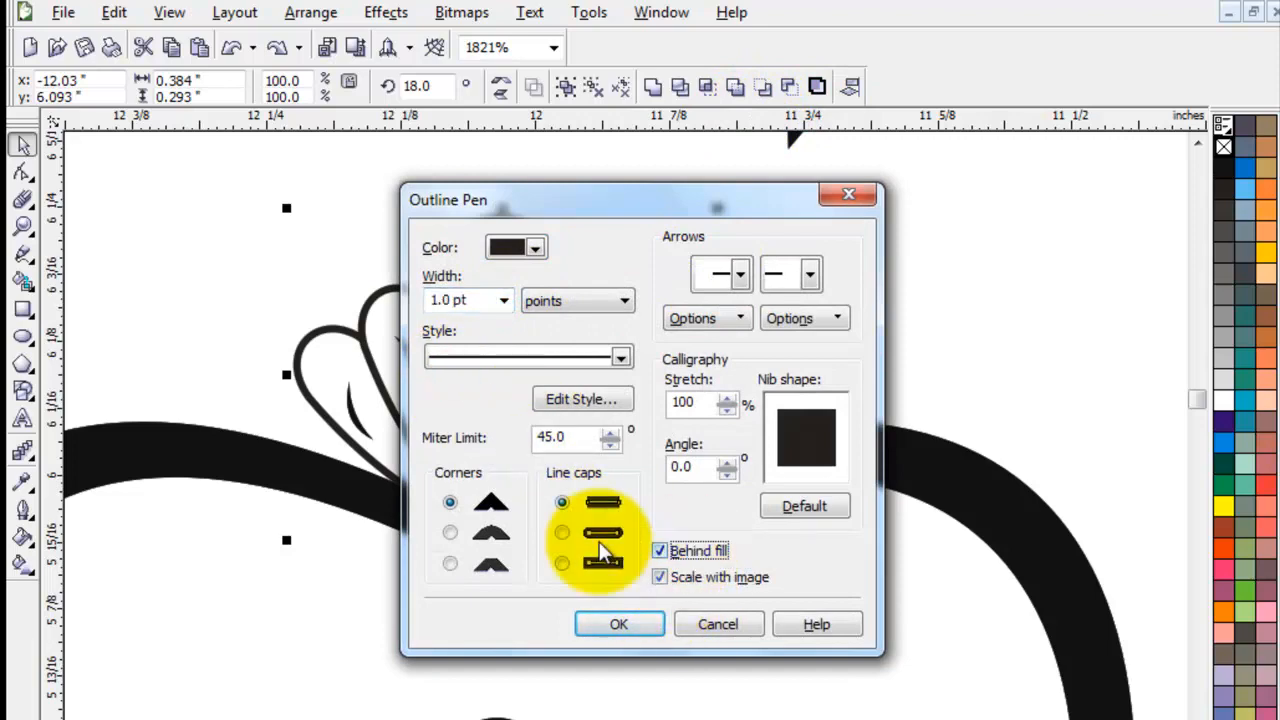
{"action": "left_click", "coordinate": [451, 532]}
{"action": "left_click", "coordinate": [562, 532]}
{"action": "left_click", "coordinate": [621, 622]}
{"action": "left_click", "coordinate": [908, 271]}
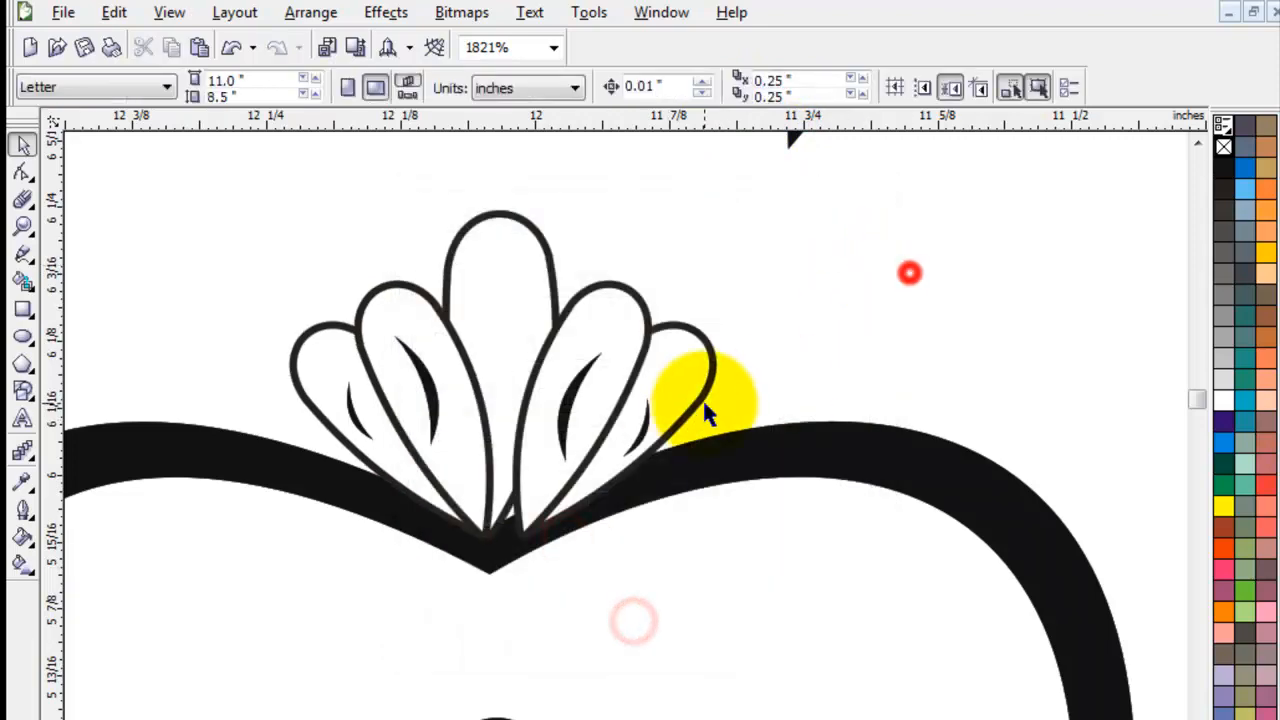
Draw a closed three-point Pen shape inside the reference mandala's upper-left pointed petal, from its inner tip to both ends of its base
{"action": "scroll", "coordinate": [660, 490], "scroll_direction": "down", "scroll_amount": 3}
{"action": "scroll", "coordinate": [662, 490], "scroll_direction": "down", "scroll_amount": 2}
{"action": "left_click", "coordinate": [628, 463]}
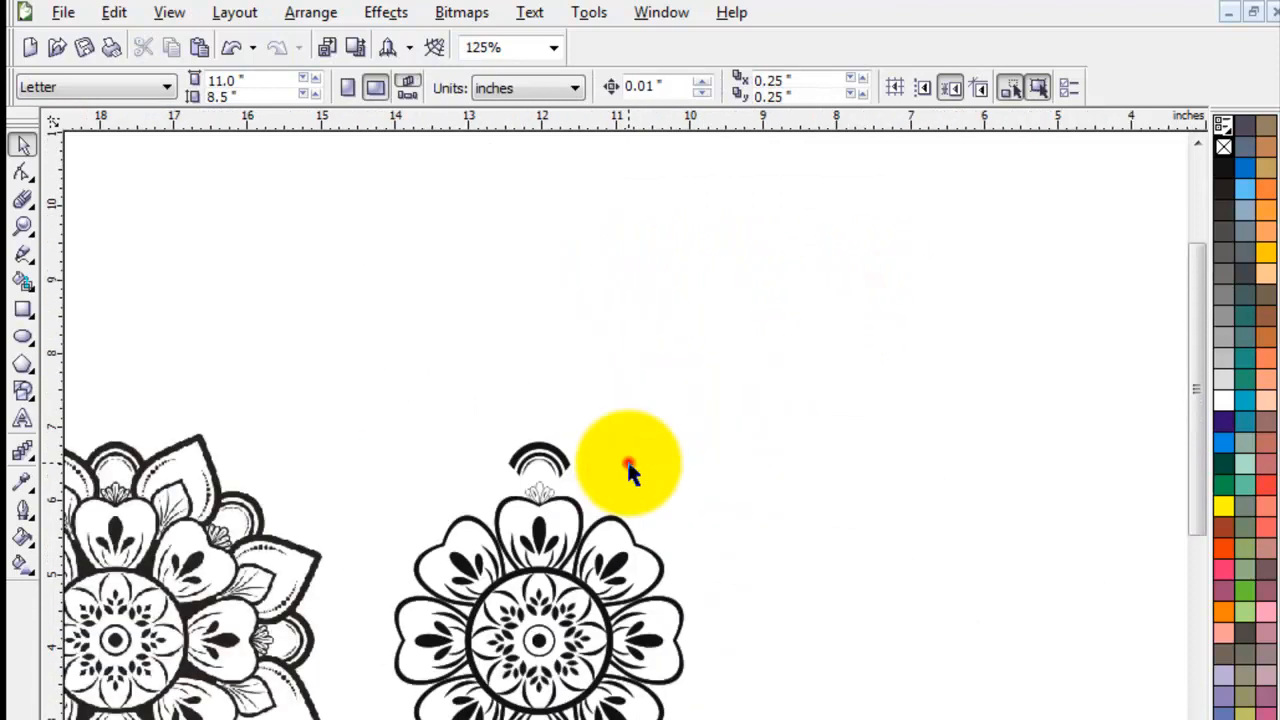
{"action": "mouse_move", "coordinate": [338, 387]}
{"action": "left_mouse_down"}
{"action": "mouse_move", "coordinate": [113, 604]}
{"action": "mouse_move", "coordinate": [42, 638]}
{"action": "mouse_move", "coordinate": [100, 585]}
{"action": "left_mouse_up"}
{"action": "key", "text": "F2"}
{"action": "left_click_drag", "start_coordinate": [145, 225], "coordinate": [640, 690]}
{"action": "left_click_drag", "start_coordinate": [345, 199], "coordinate": [875, 690]}
{"action": "left_click", "coordinate": [22, 143]}
{"action": "left_click", "coordinate": [172, 250]}
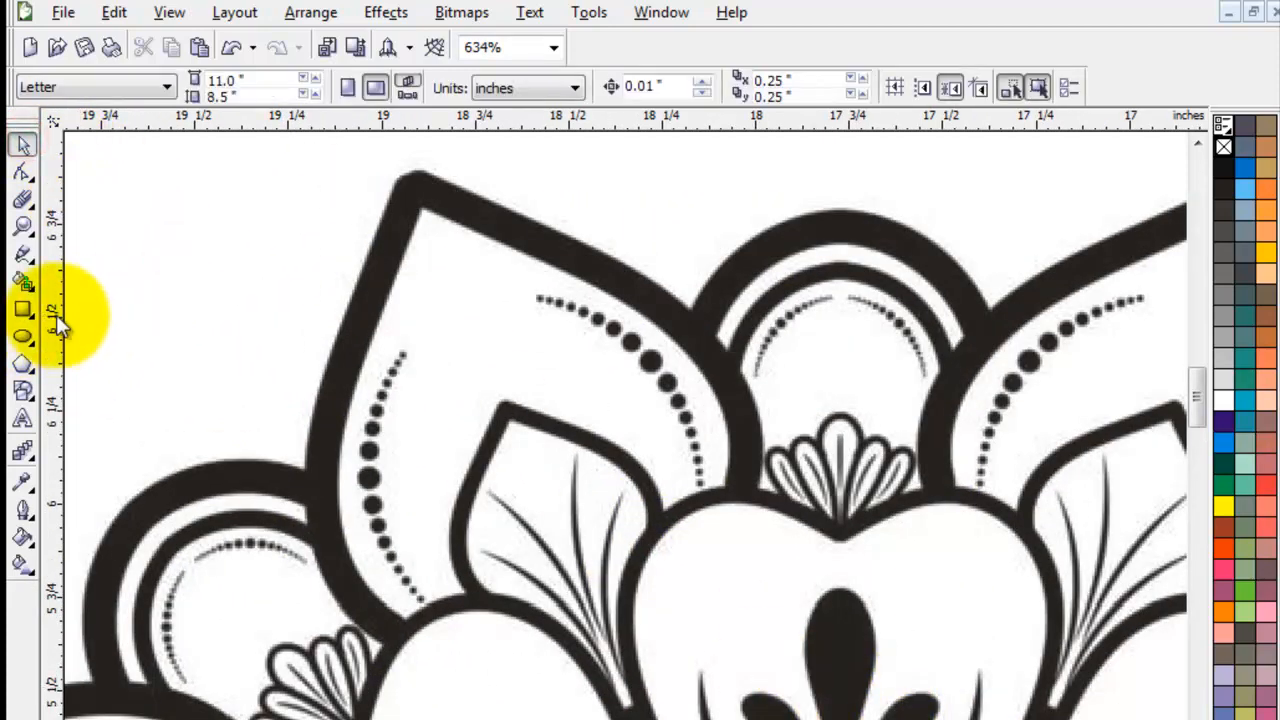
{"action": "left_click", "coordinate": [24, 256]}
{"action": "left_click", "coordinate": [158, 267]}
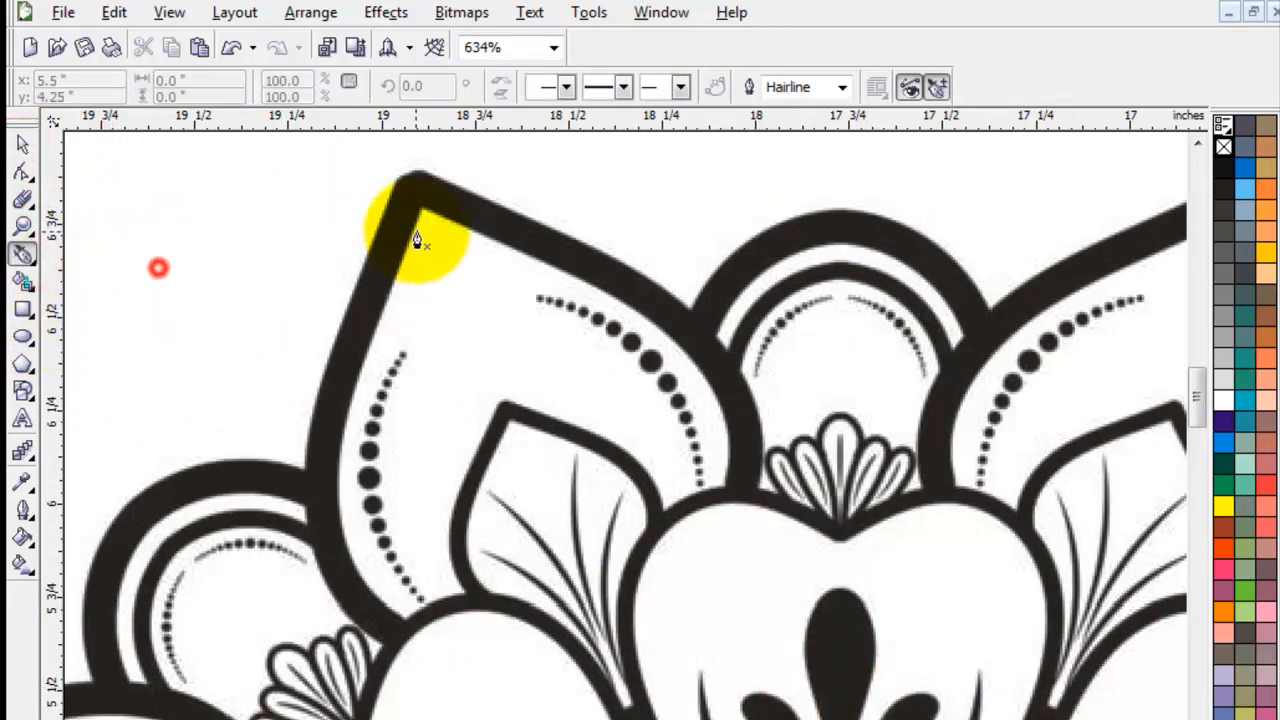
{"action": "left_click", "coordinate": [422, 213]}
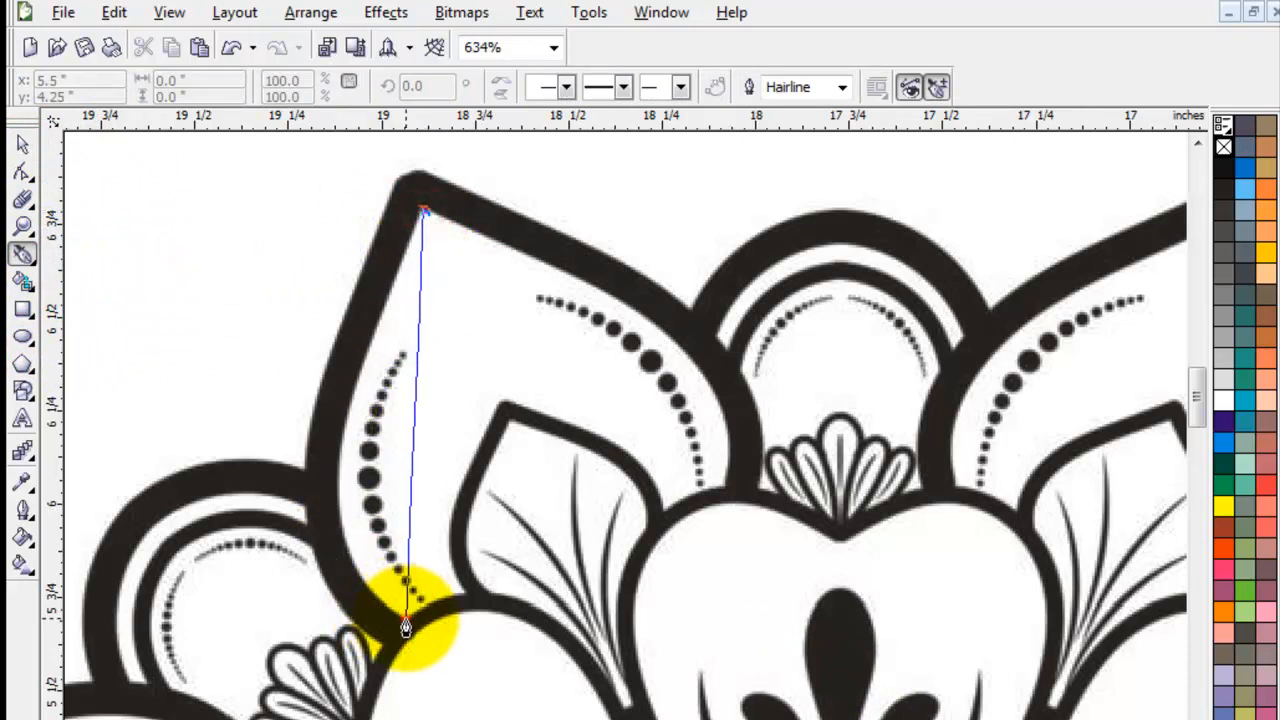
{"action": "left_click", "coordinate": [405, 621]}
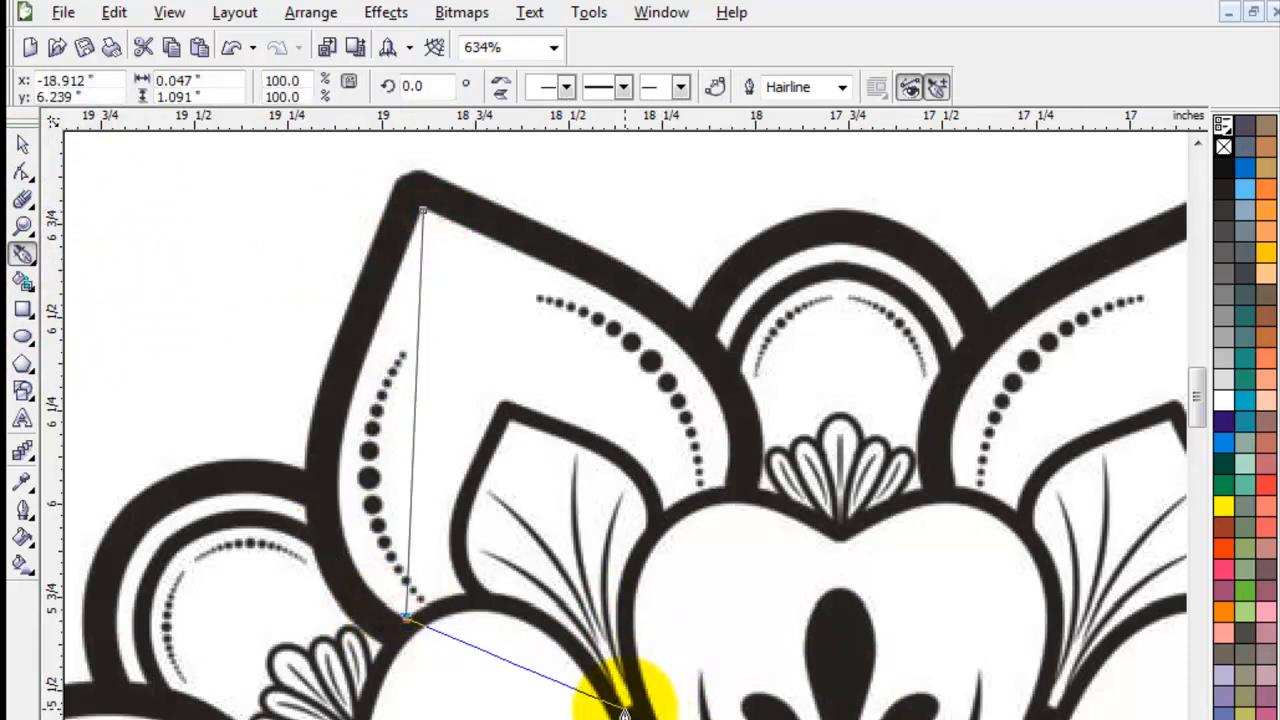
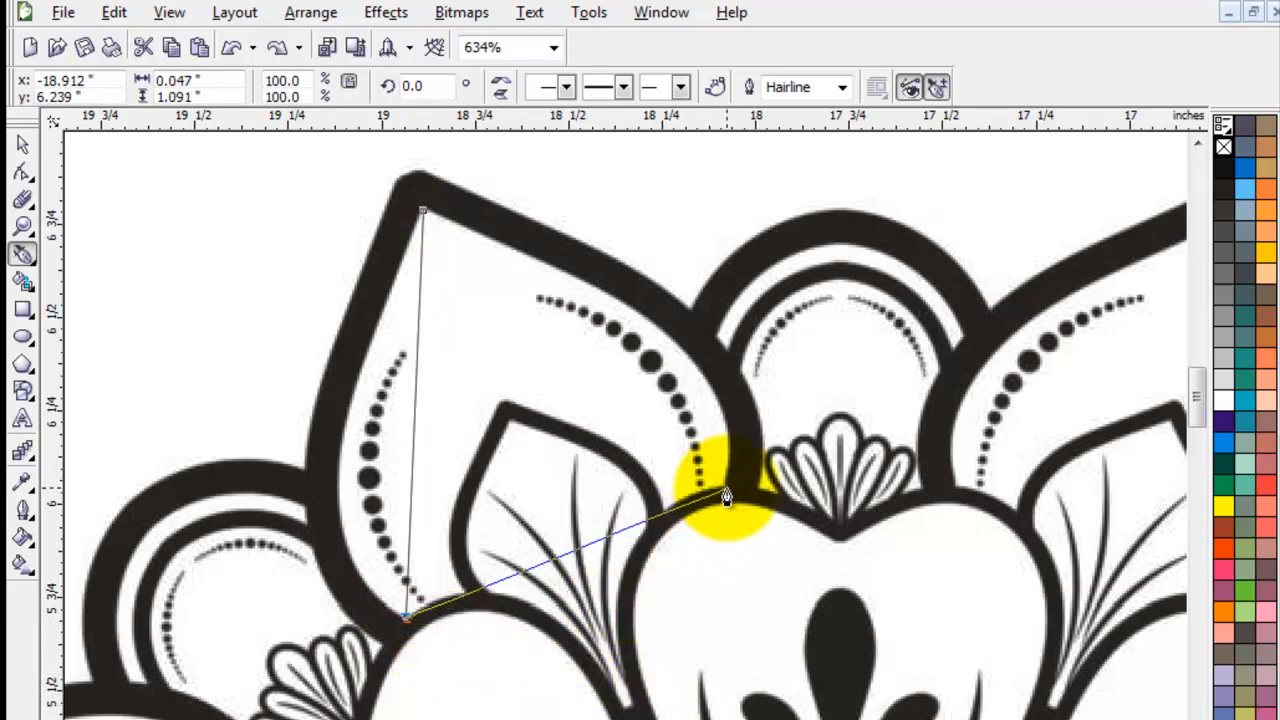
{"action": "left_click", "coordinate": [726, 490]}
{"action": "left_click", "coordinate": [423, 211]}
Convert the triangle's sides to curves and bend the left side along the pointed petal's inner left edge
{"action": "left_click", "coordinate": [23, 172]}
{"action": "left_click_drag", "start_coordinate": [187, 171], "coordinate": [853, 630]}
{"action": "left_click", "coordinate": [307, 85]}
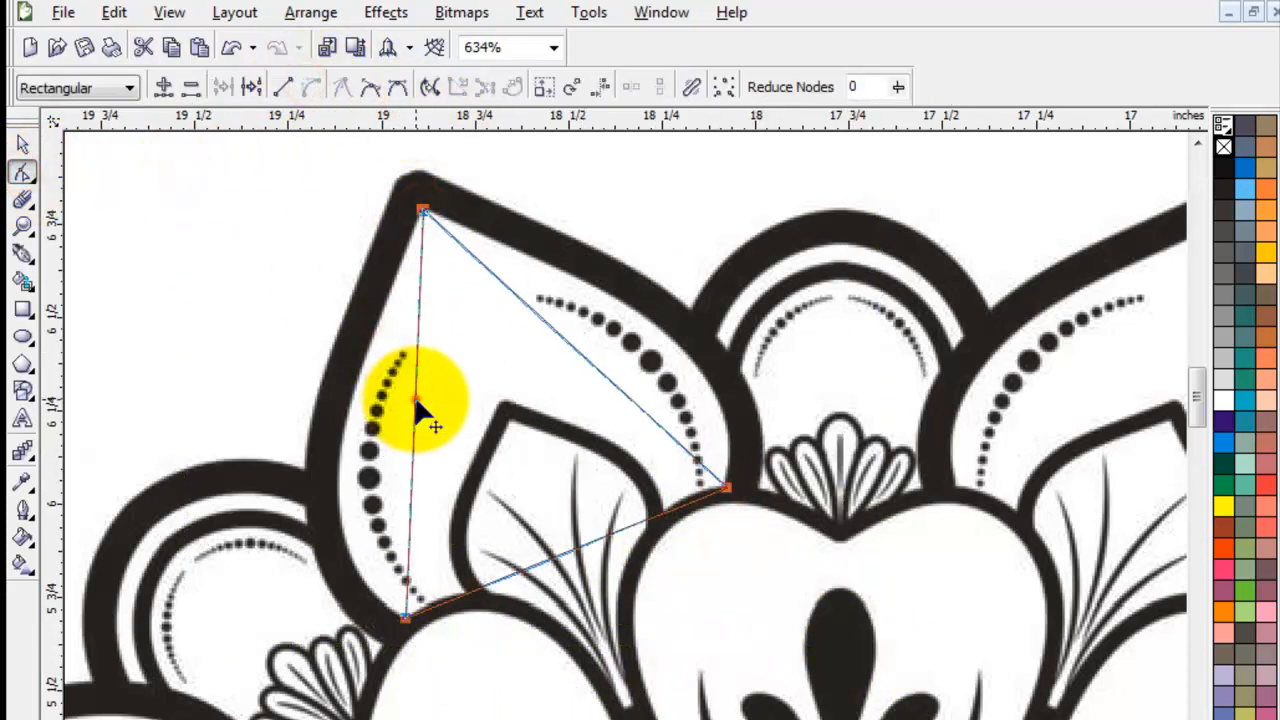
{"action": "left_click_drag", "start_coordinate": [417, 401], "coordinate": [360, 462]}
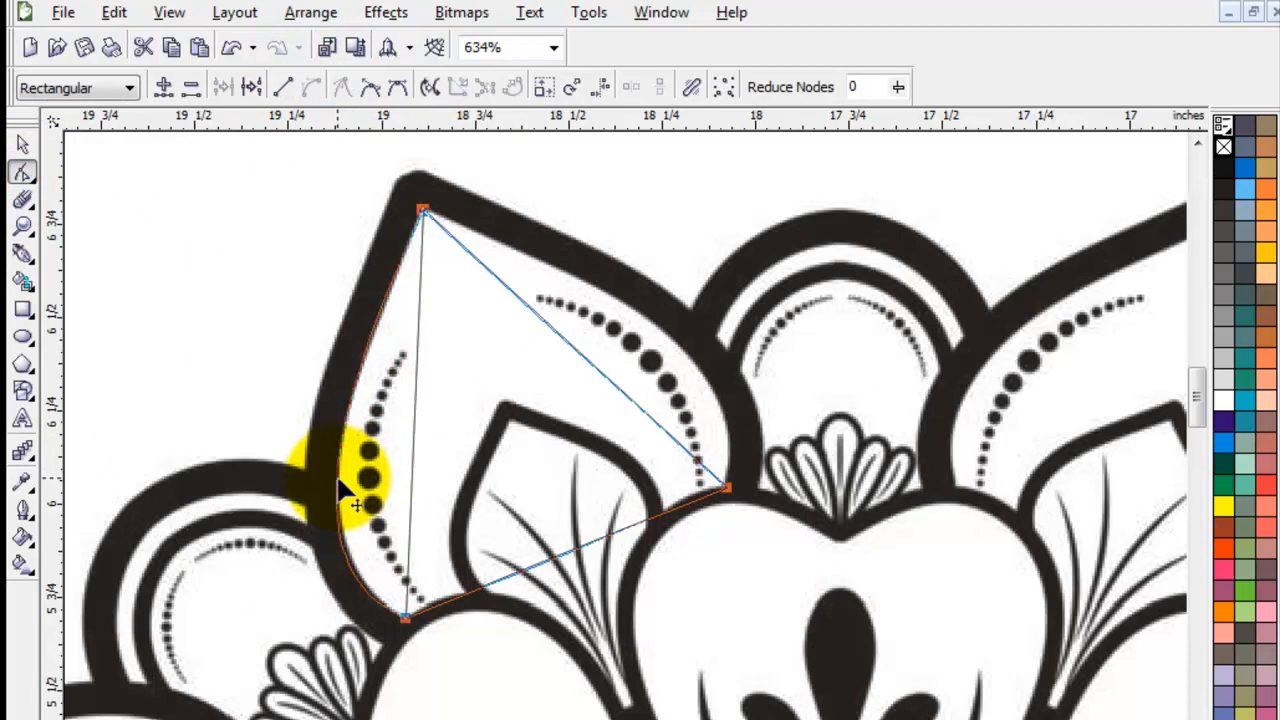
{"action": "left_click_drag", "start_coordinate": [402, 184], "coordinate": [480, 279]}
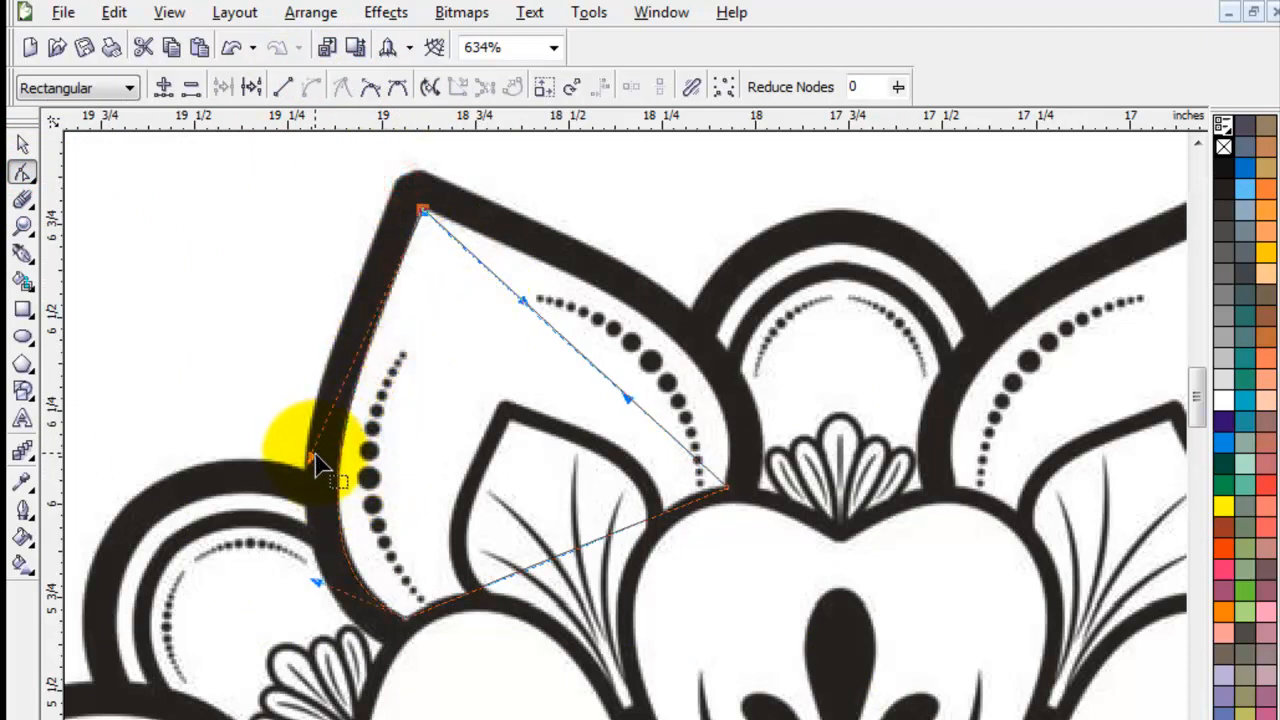
{"action": "left_click_drag", "start_coordinate": [300, 452], "coordinate": [322, 553]}
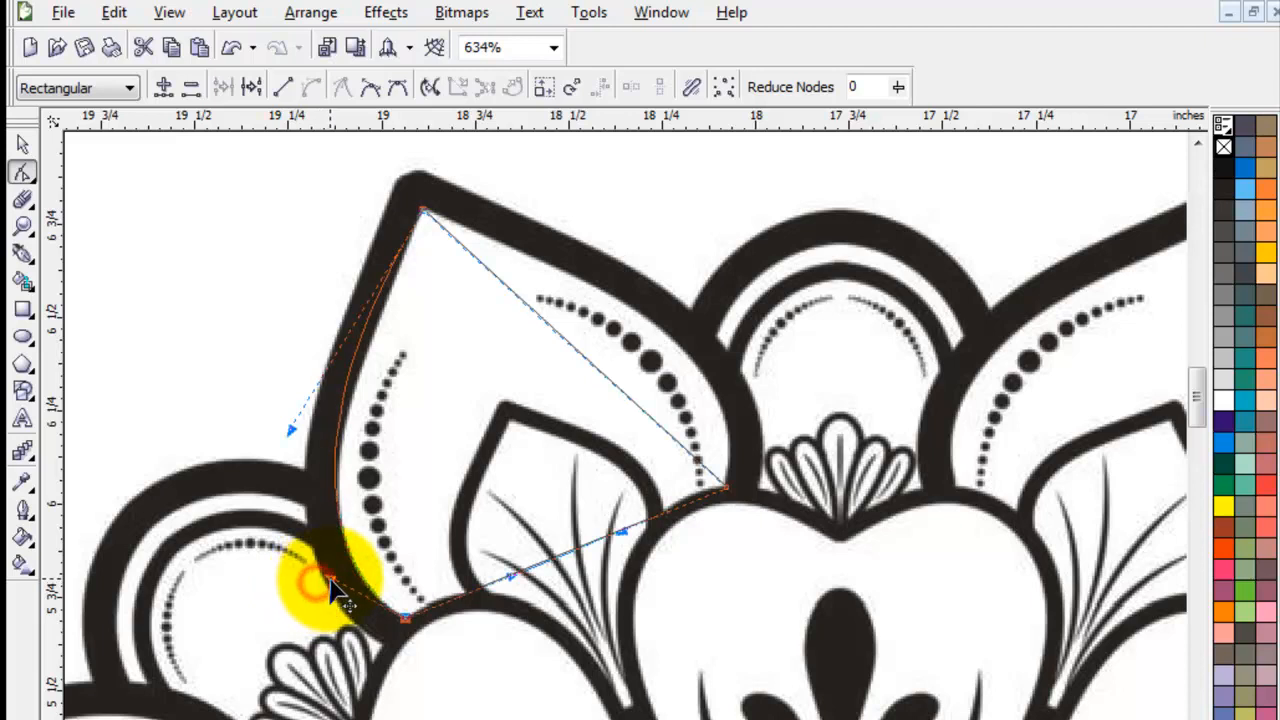
{"action": "left_click_drag", "start_coordinate": [290, 431], "coordinate": [336, 575]}
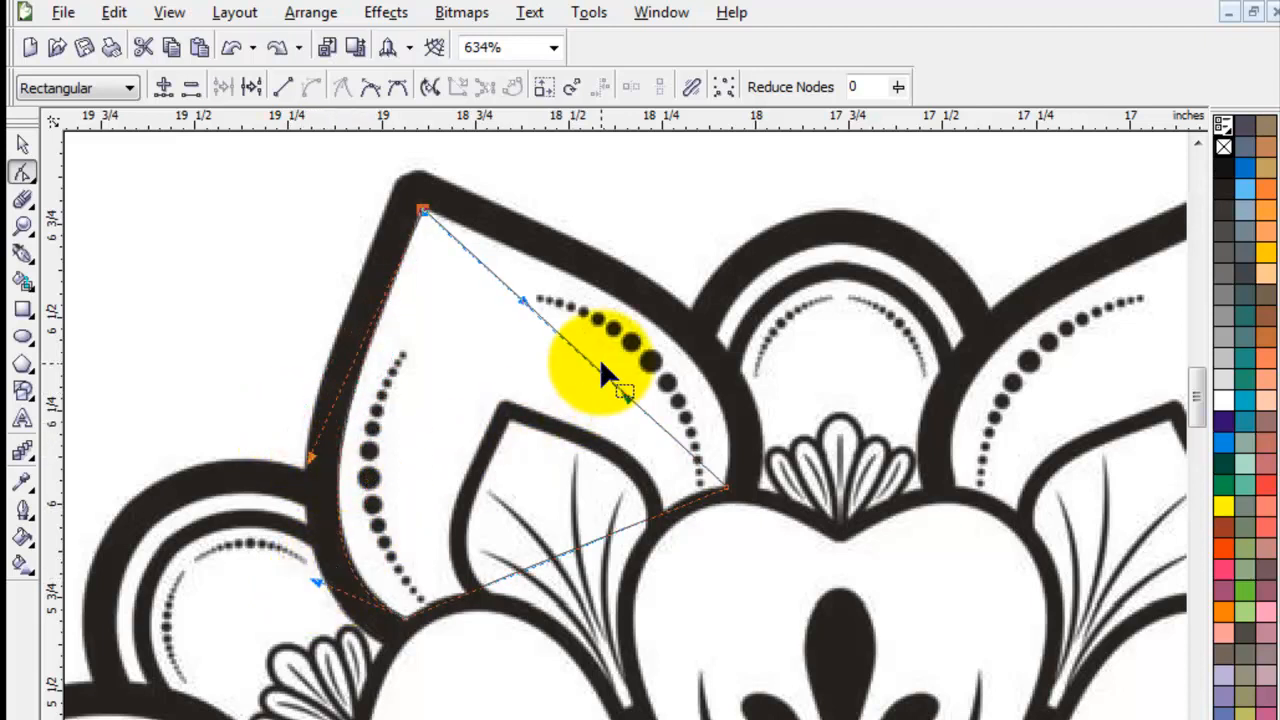
Bend the triangle's right side along the petal's inner right edge and its base down to the gap between the petals below
{"action": "left_click_drag", "start_coordinate": [590, 366], "coordinate": [676, 349]}
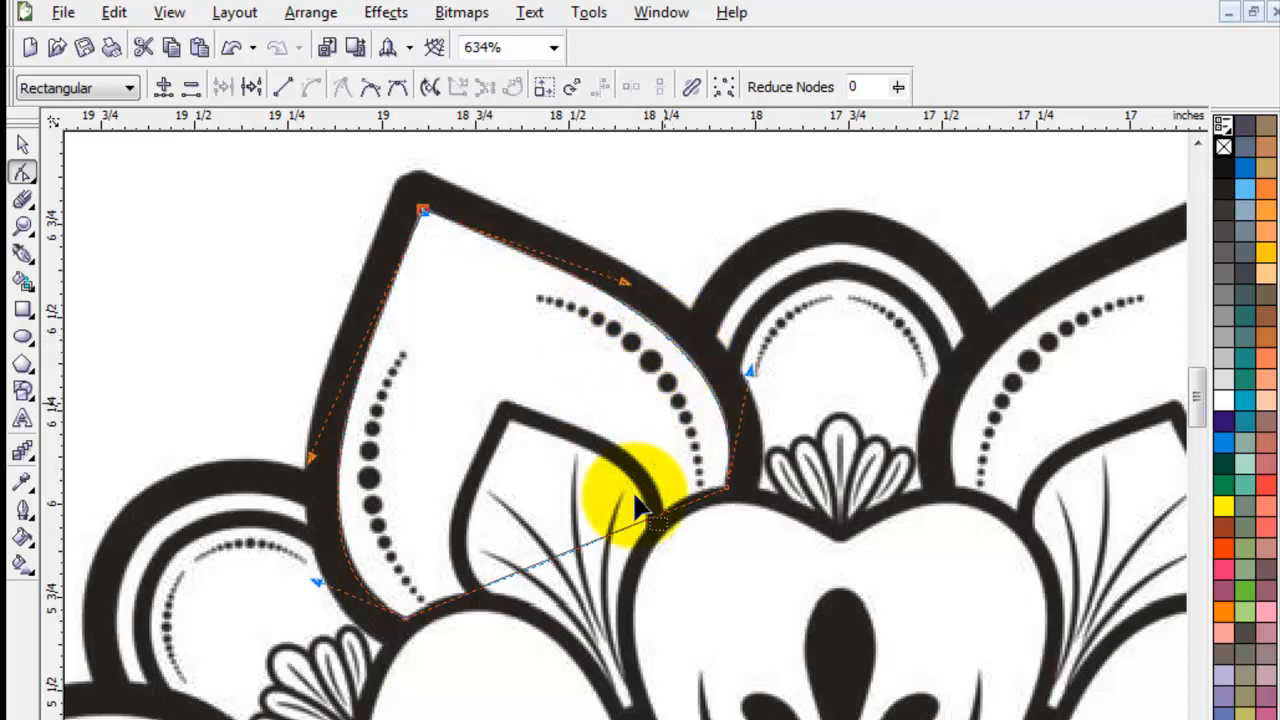
{"action": "left_click_drag", "start_coordinate": [566, 566], "coordinate": [580, 620]}
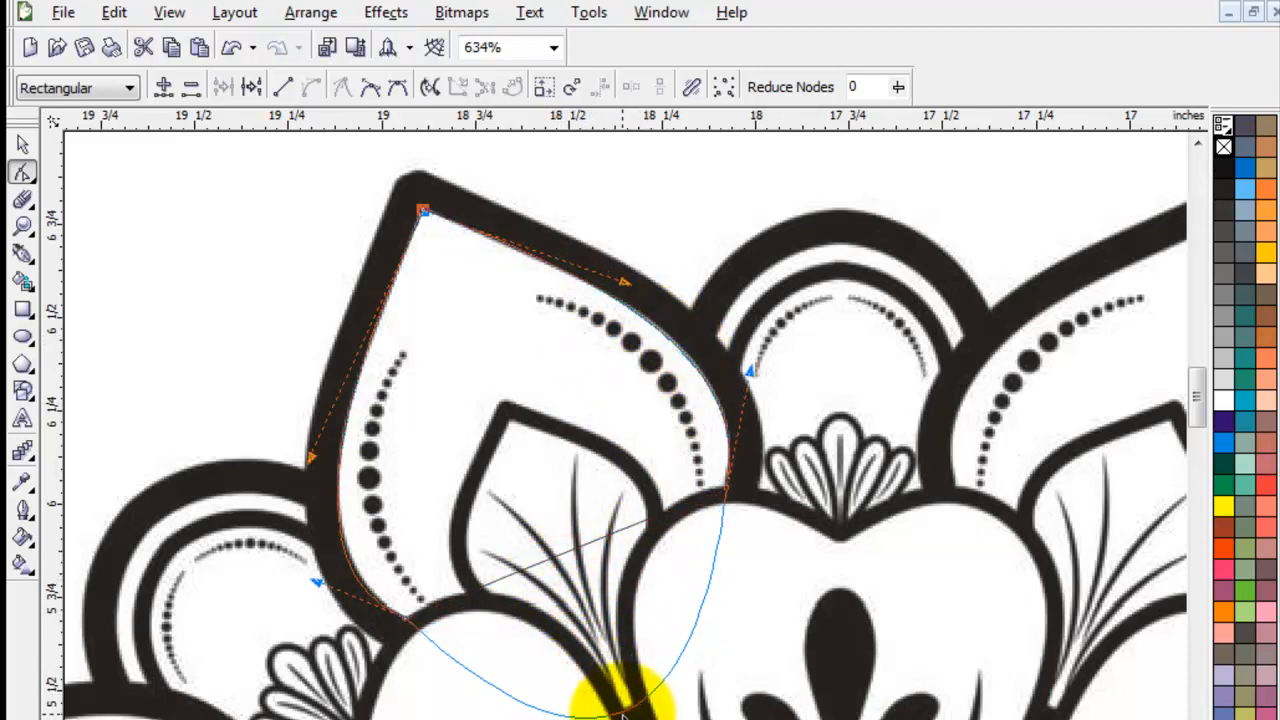
{"action": "left_click", "coordinate": [23, 143]}
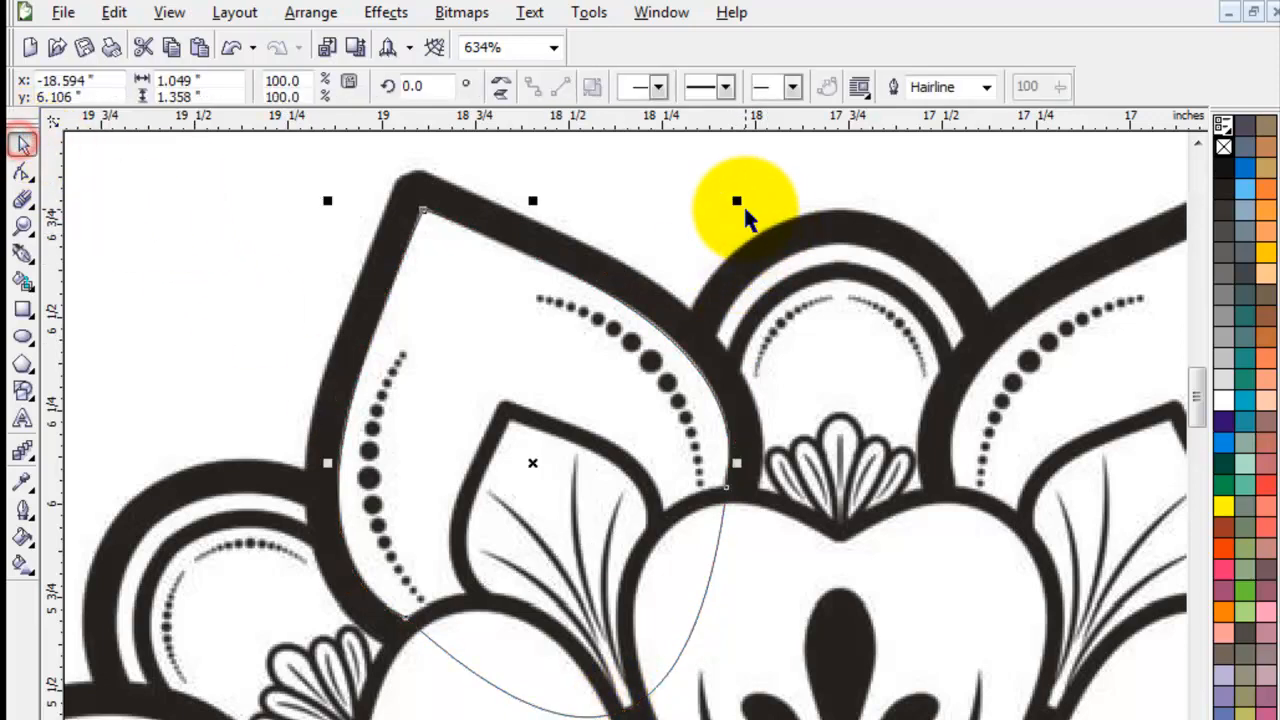
Make a concentric copy of the petal outline enlarged to about 116%, following the reference petal's outer edge
{"action": "left_click_drag", "start_coordinate": [738, 200], "coordinate": [771, 152]}
{"action": "left_click", "coordinate": [666, 171]}
{"action": "scroll", "coordinate": [631, 471], "scroll_direction": "down", "scroll_amount": 1}
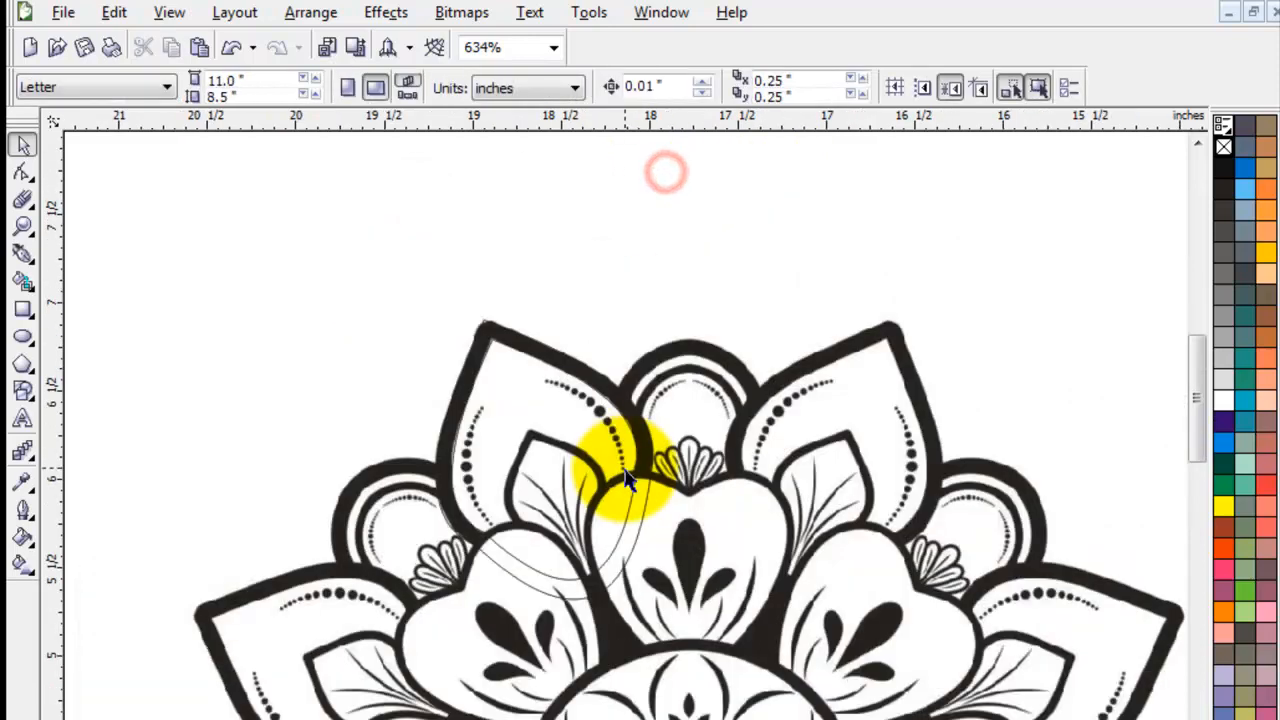
Copy both petal outlines scaled down to about 0.59 × 0.77 in and fit the copy over the reference's inner leaf
{"action": "left_click", "coordinate": [641, 260]}
{"action": "key", "text": "z"}
{"action": "left_click_drag", "start_coordinate": [326, 260], "coordinate": [860, 686]}
{"action": "left_click", "coordinate": [24, 145]}
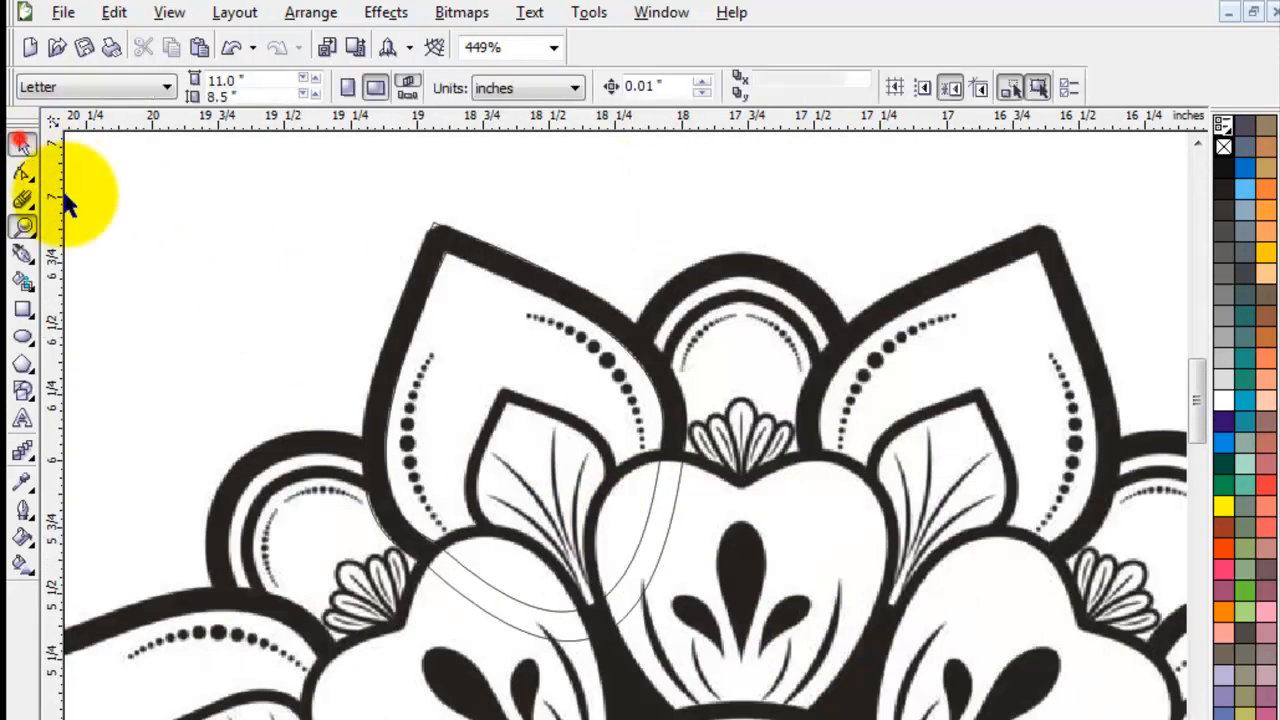
{"action": "left_click", "coordinate": [190, 327]}
{"action": "left_click", "coordinate": [483, 330]}
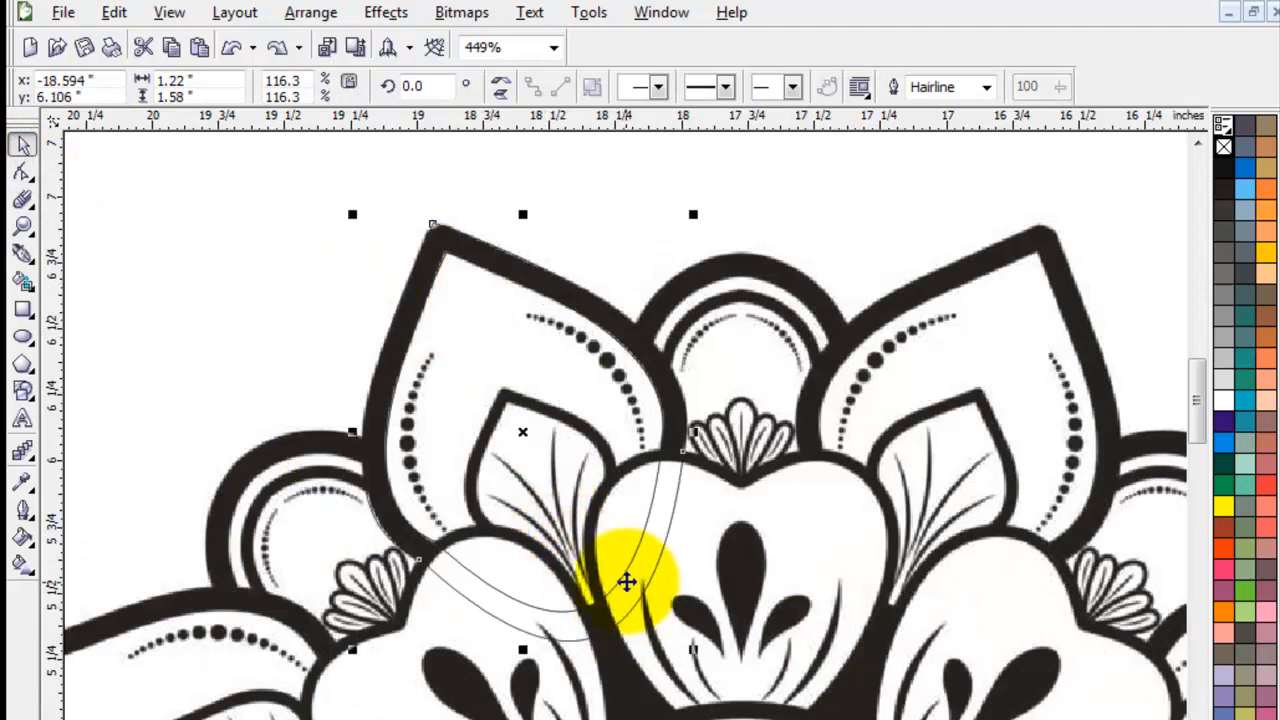
{"action": "left_click", "coordinate": [630, 585], "text": "shift"}
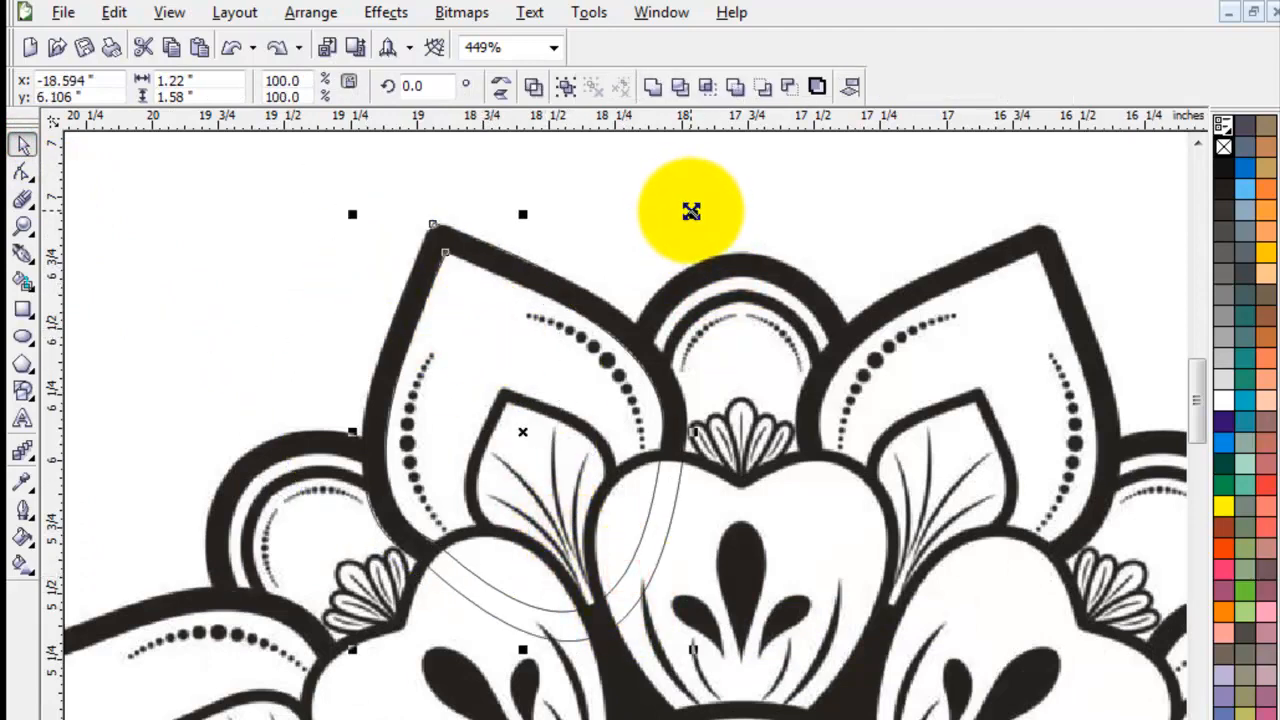
{"action": "left_click_drag", "start_coordinate": [695, 215], "coordinate": [614, 343]}
{"action": "left_click_drag", "start_coordinate": [523, 440], "coordinate": [537, 487]}
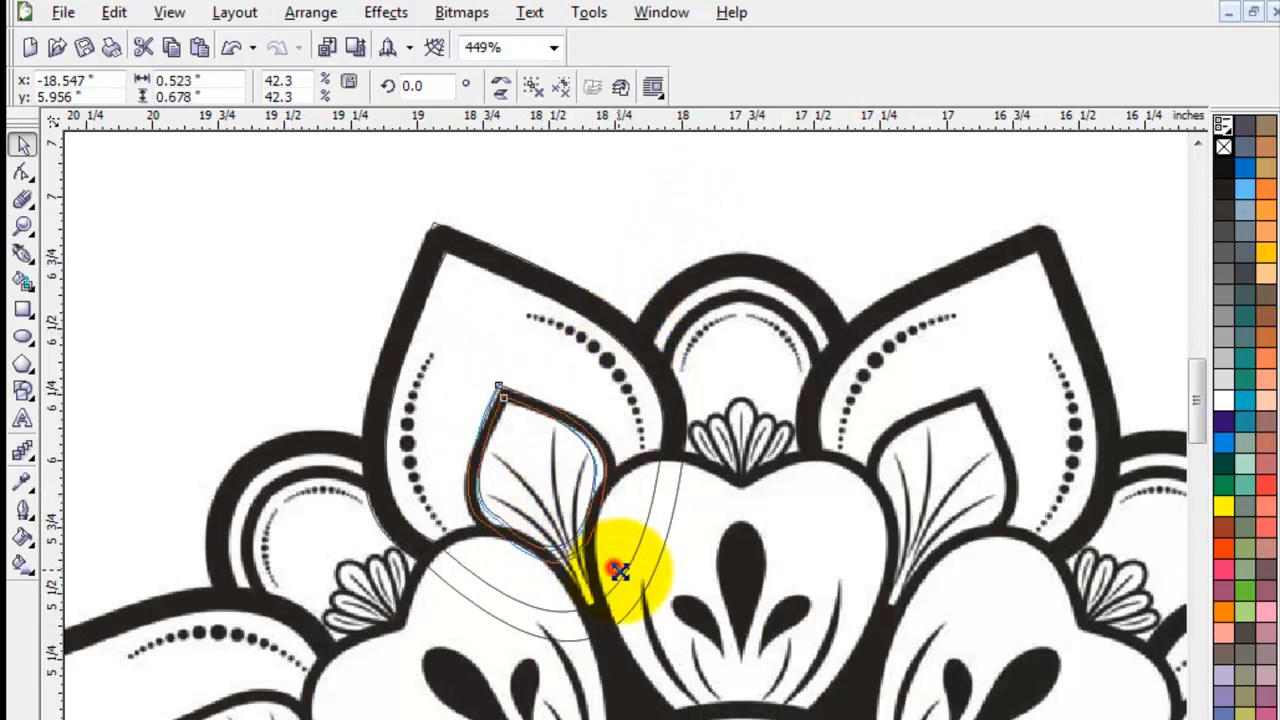
{"action": "left_click_drag", "start_coordinate": [619, 570], "coordinate": [612, 558]}
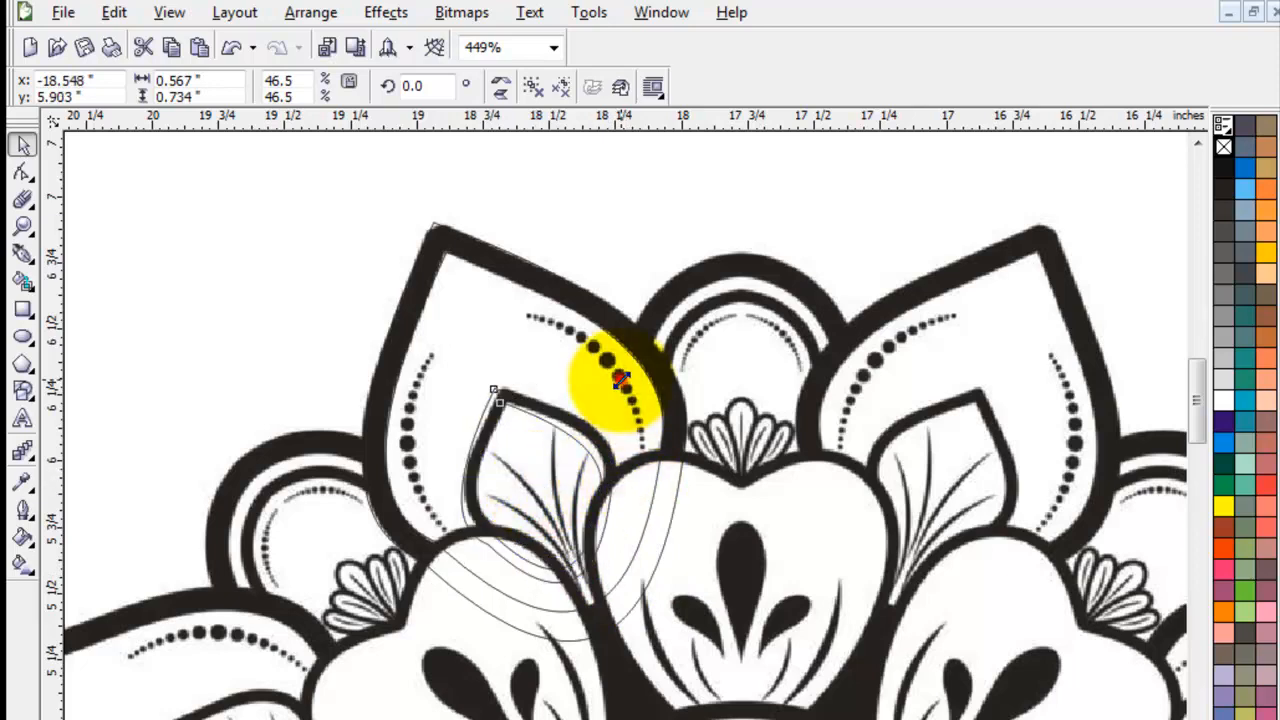
{"action": "left_click_drag", "start_coordinate": [630, 372], "coordinate": [630, 372]}
Move all four petal and leaf outlines off the reference into the empty space between the two mandalas
{"action": "scroll", "coordinate": [634, 428], "scroll_direction": "down", "scroll_amount": 2}
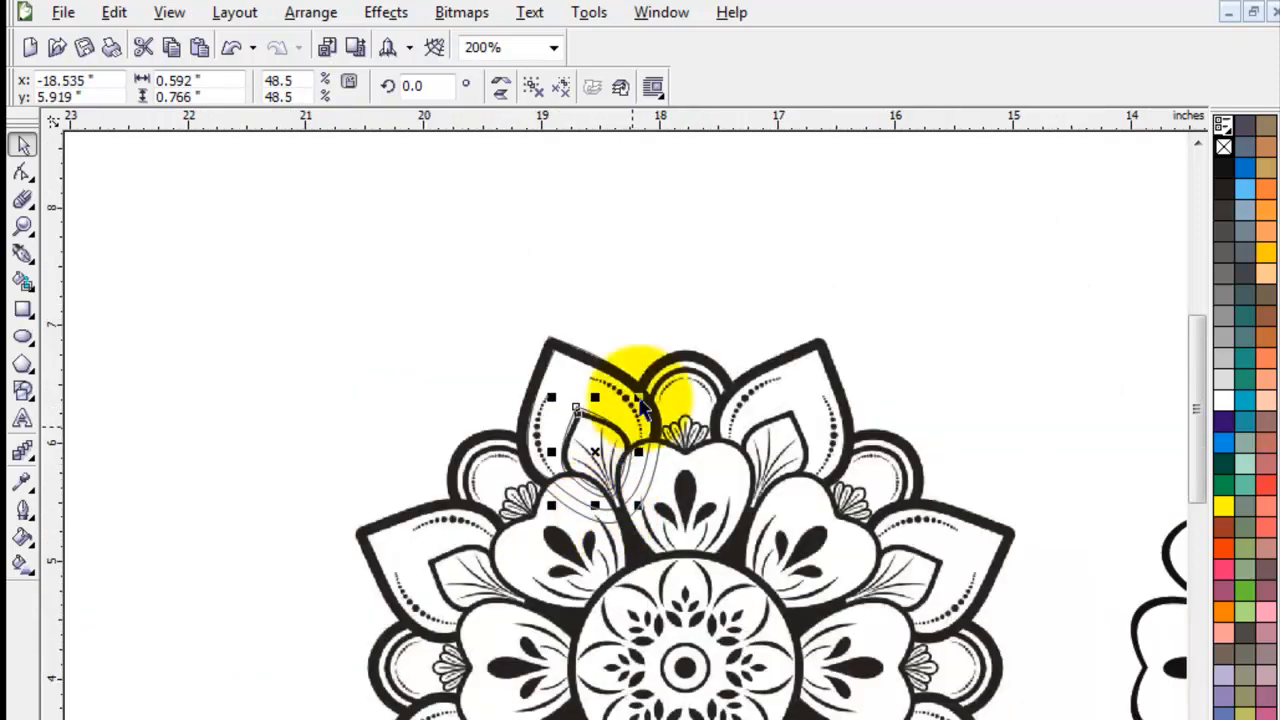
{"action": "left_click", "coordinate": [657, 300]}
{"action": "left_click_drag", "start_coordinate": [451, 277], "coordinate": [765, 586]}
{"action": "scroll", "coordinate": [765, 588], "scroll_direction": "down", "scroll_amount": 1}
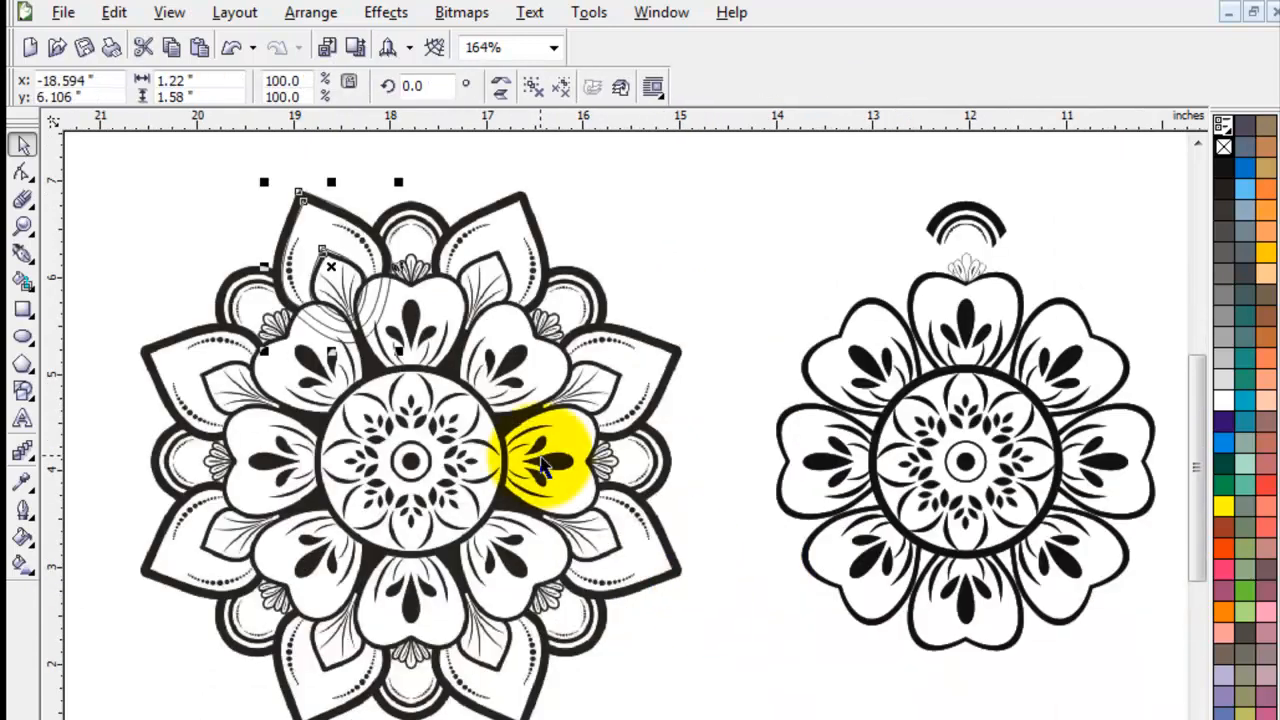
{"action": "left_click_drag", "start_coordinate": [330, 255], "coordinate": [730, 285]}
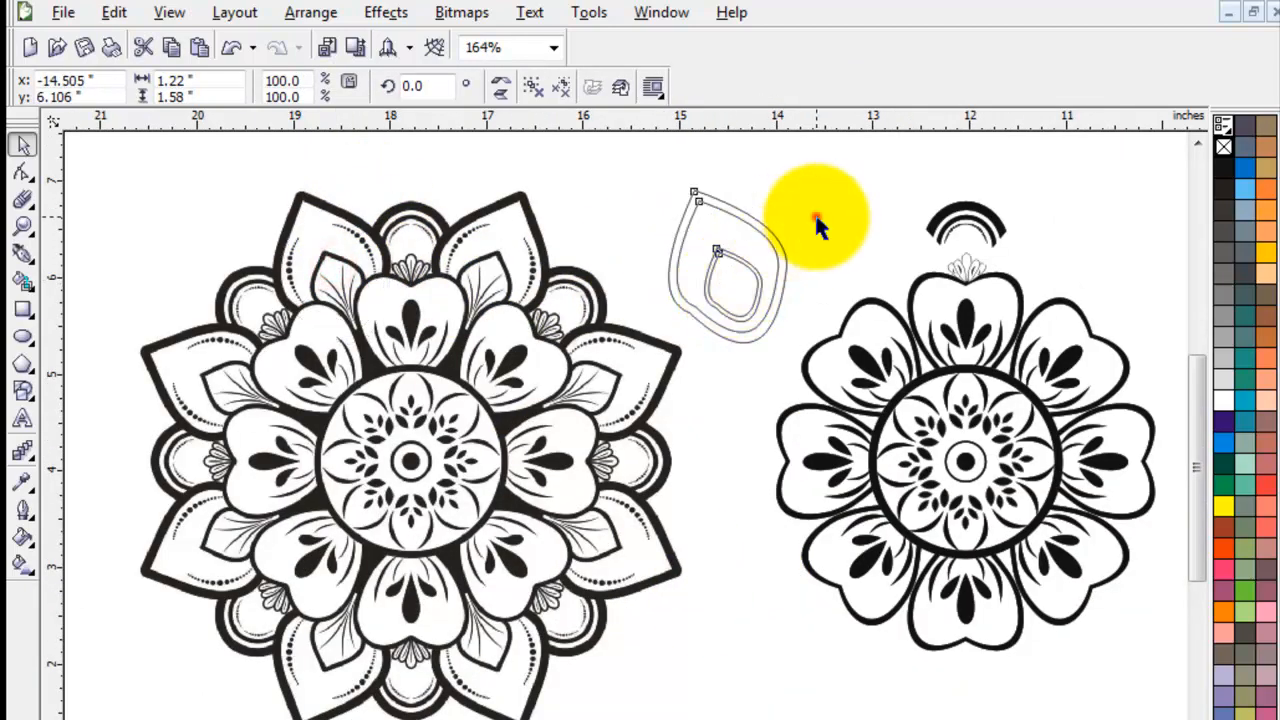
{"action": "left_click", "coordinate": [816, 215]}
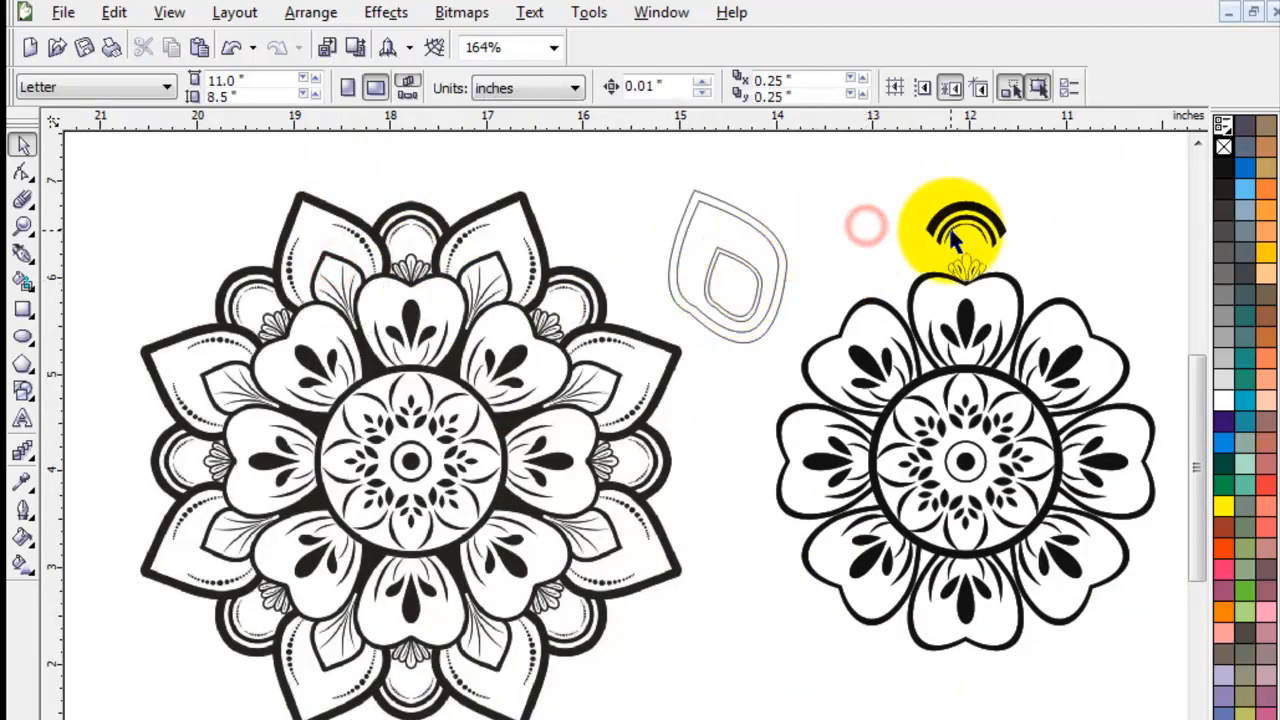
Copy the arch's dotted arc into the petal outlines, rotate it to 29° and enlarge it to 194% along the left edge
{"action": "left_click_drag", "start_coordinate": [957, 240], "coordinate": [708, 250]}
{"action": "key", "text": "z"}
{"action": "left_click_drag", "start_coordinate": [623, 166], "coordinate": [842, 366]}
{"action": "left_click", "coordinate": [22, 138]}
{"action": "left_click", "coordinate": [510, 391]}
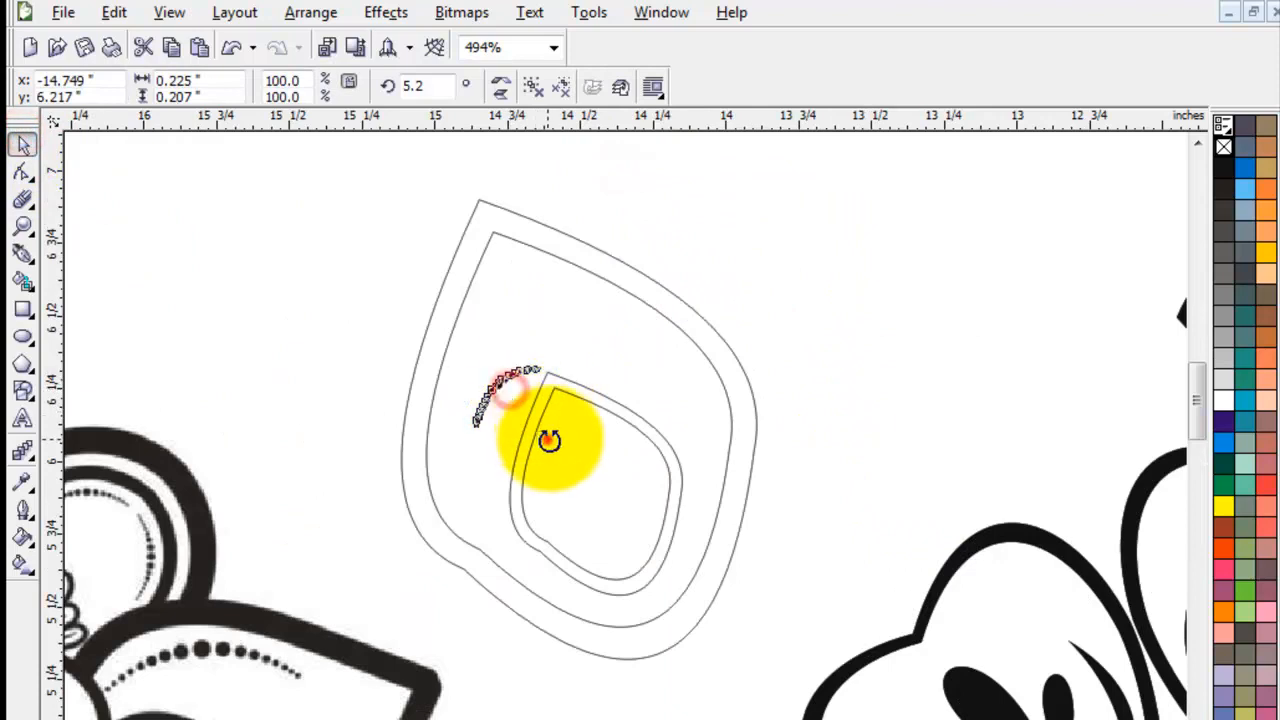
{"action": "left_click_drag", "start_coordinate": [549, 439], "coordinate": [587, 421]}
{"action": "left_click", "coordinate": [824, 228]}
{"action": "left_click_drag", "start_coordinate": [509, 374], "coordinate": [474, 346]}
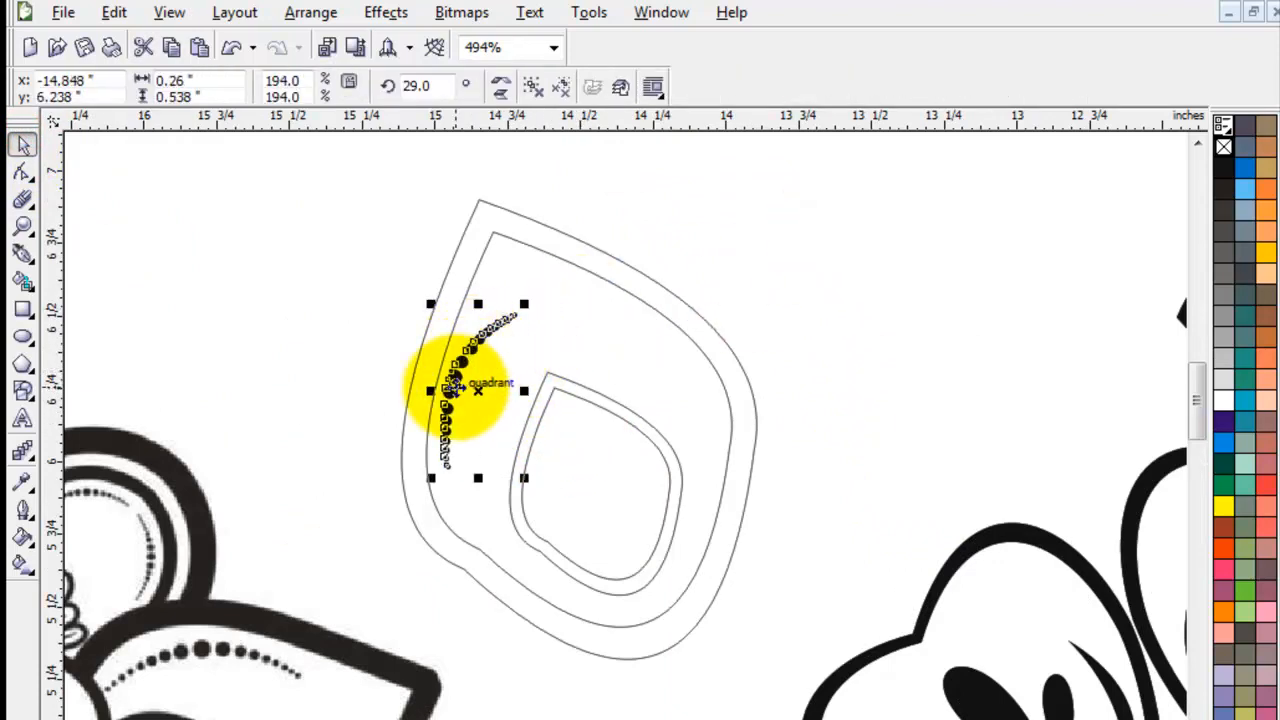
Mirror a copy of the dot row toward the petal's right side and rotate it to 173° along the upper-right edge
{"action": "left_click_drag", "start_coordinate": [433, 390], "coordinate": [500, 251]}
{"action": "left_click", "coordinate": [795, 299]}
{"action": "left_click", "coordinate": [566, 308]}
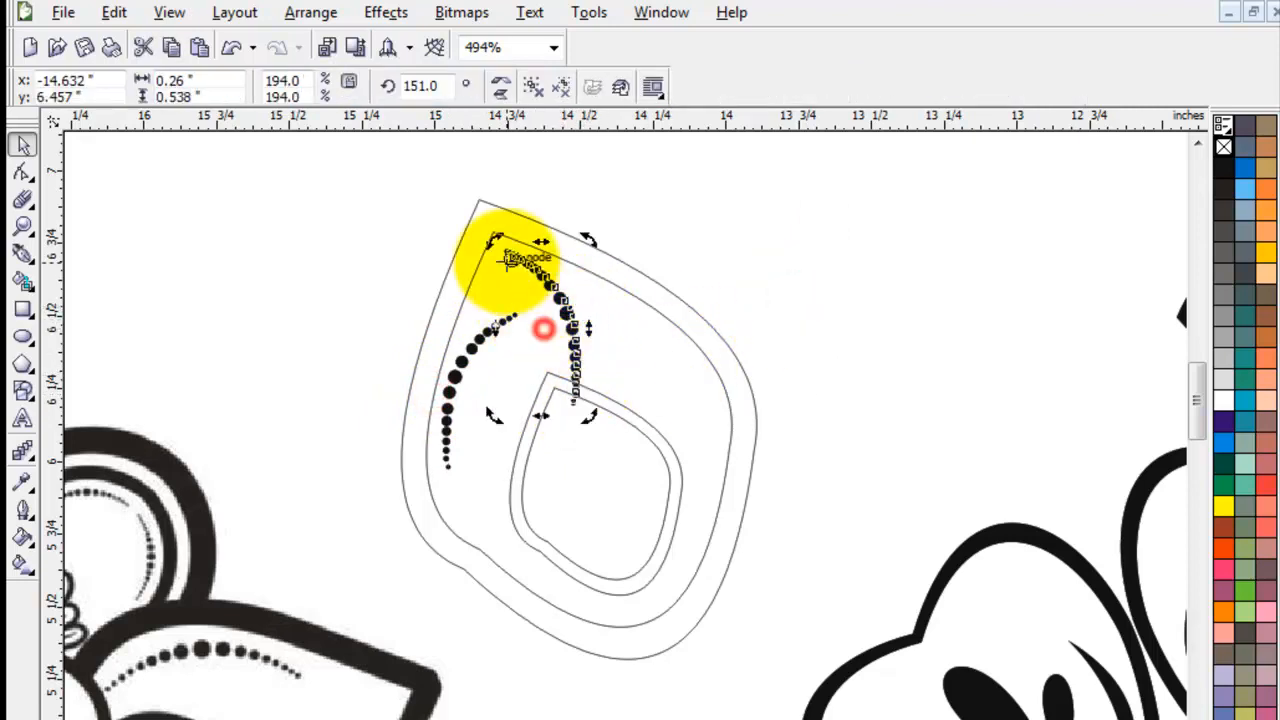
{"action": "left_click_drag", "start_coordinate": [588, 415], "coordinate": [675, 404]}
{"action": "left_click", "coordinate": [835, 310]}
{"action": "left_click_drag", "start_coordinate": [586, 300], "coordinate": [586, 299]}
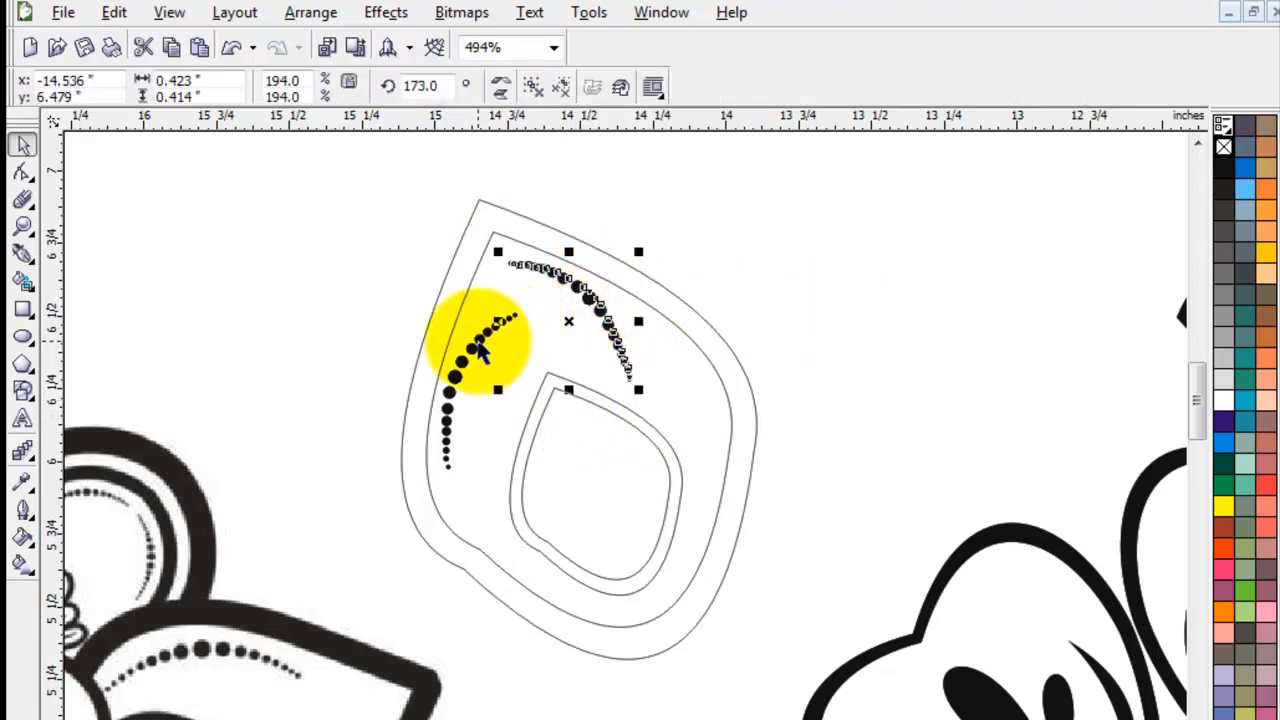
Set the left dot row aside and put a mirrored copy of the right row in its place, rotated along the petal's left edge
{"action": "left_click_drag", "start_coordinate": [477, 341], "coordinate": [349, 313]}
{"action": "left_click_drag", "start_coordinate": [591, 297], "coordinate": [482, 341]}
{"action": "right_click", "coordinate": [510, 299]}
{"action": "left_click", "coordinate": [500, 87]}
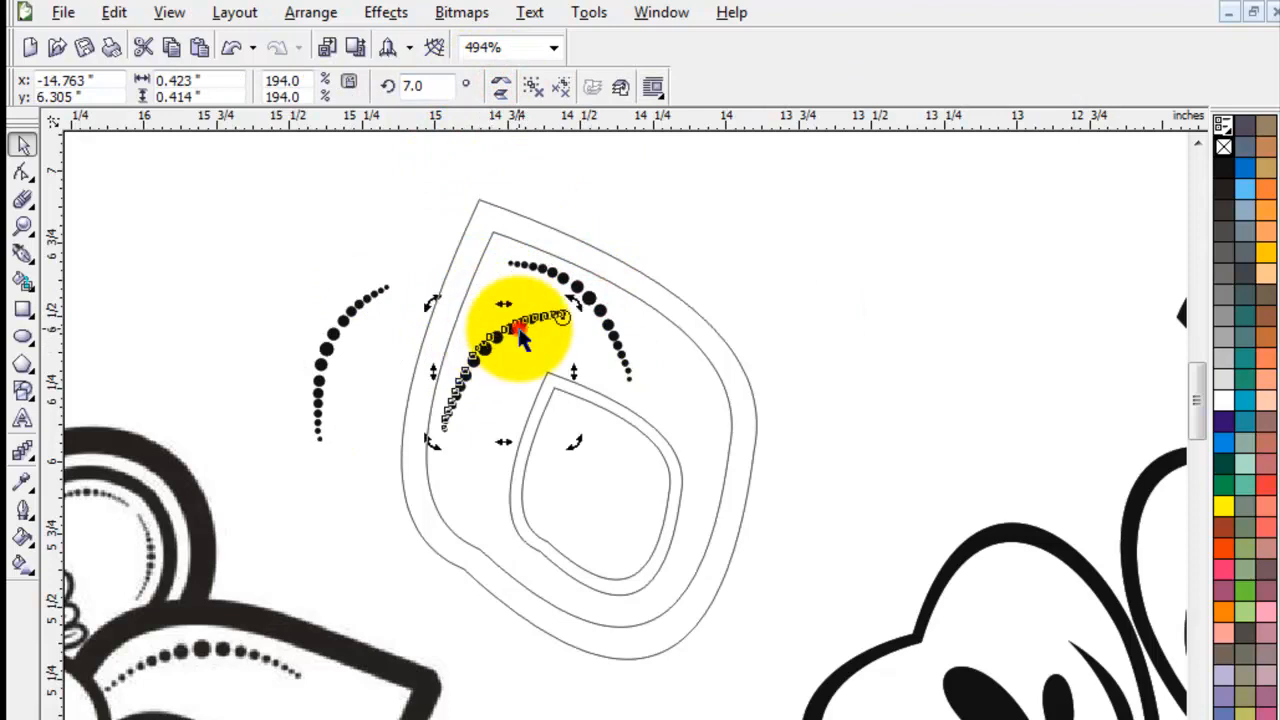
{"action": "mouse_move", "coordinate": [562, 318]}
{"action": "left_mouse_down"}
{"action": "mouse_move", "coordinate": [428, 428]}
{"action": "mouse_move", "coordinate": [575, 300]}
{"action": "left_mouse_up"}
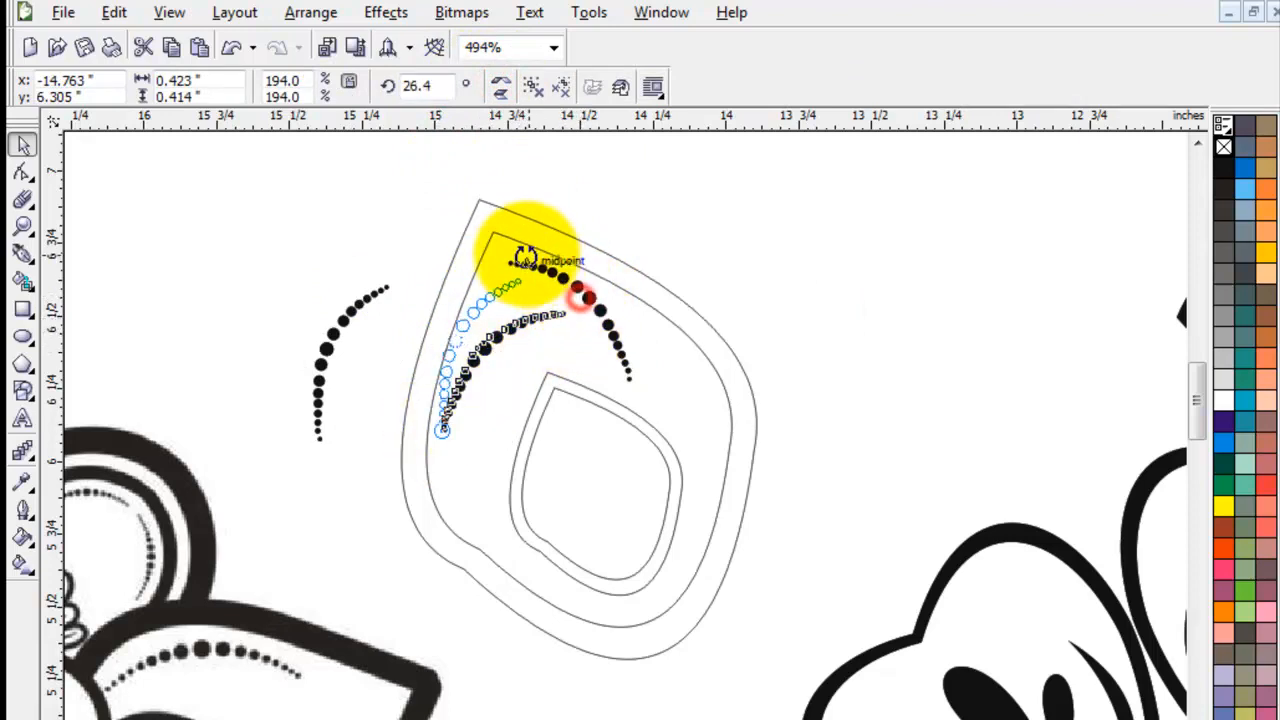
{"action": "mouse_move", "coordinate": [510, 256]}
{"action": "left_mouse_down"}
{"action": "mouse_move", "coordinate": [441, 418]}
{"action": "mouse_move", "coordinate": [499, 273]}
{"action": "left_mouse_up"}
{"action": "left_click_drag", "start_coordinate": [419, 438], "coordinate": [445, 455]}
{"action": "left_click", "coordinate": [800, 286]}
Enlarge the right dot row to about 246% and rotate it to follow the petal's inner right edge
{"action": "left_click", "coordinate": [606, 331]}
{"action": "left_click", "coordinate": [610, 330]}
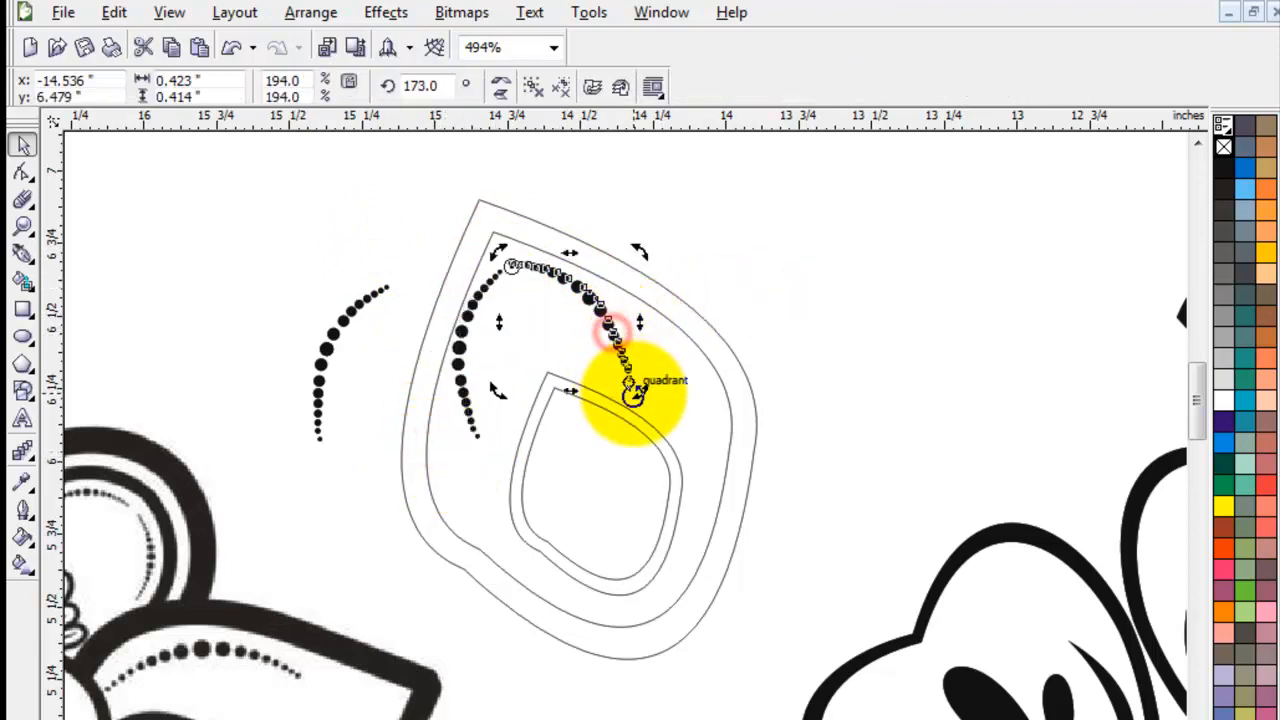
{"action": "left_click_drag", "start_coordinate": [634, 393], "coordinate": [690, 449]}
{"action": "left_click", "coordinate": [803, 332]}
{"action": "left_click", "coordinate": [630, 335]}
{"action": "left_click", "coordinate": [811, 324]}
{"action": "left_click", "coordinate": [614, 294]}
{"action": "left_click", "coordinate": [618, 297]}
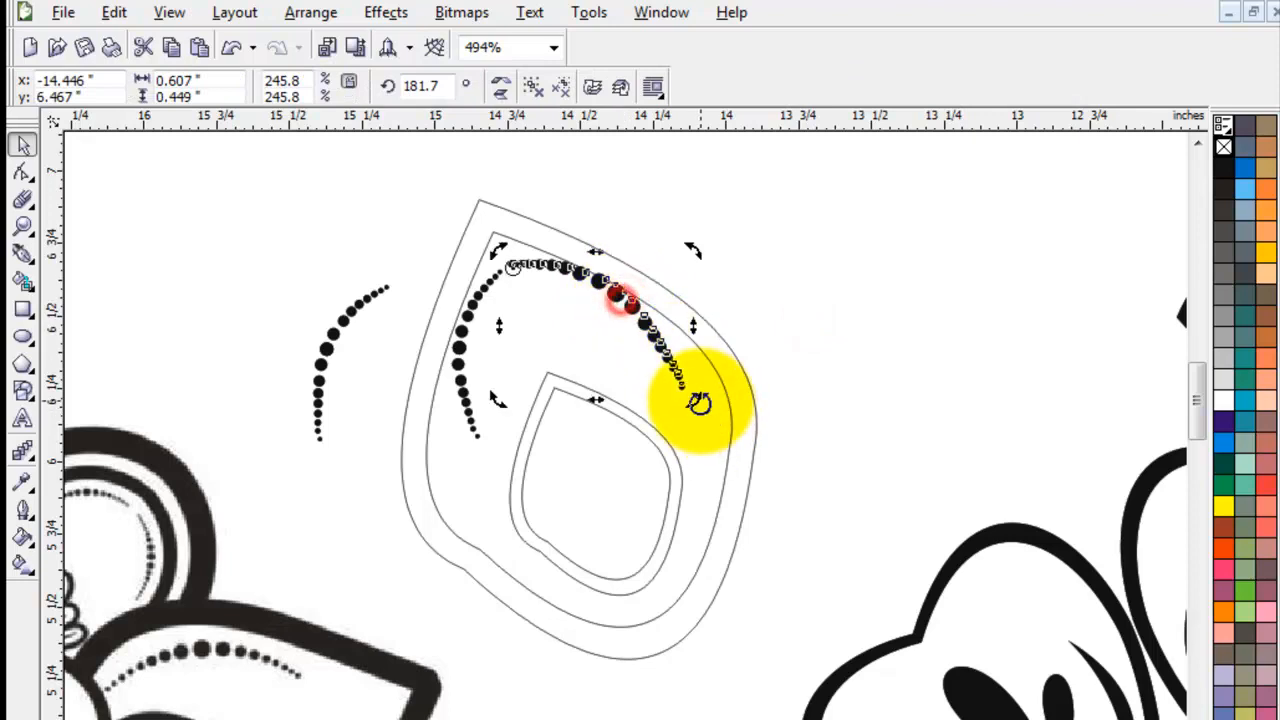
{"action": "left_click_drag", "start_coordinate": [698, 402], "coordinate": [684, 410]}
{"action": "left_click", "coordinate": [809, 334]}
Replace the left dot row with a mirrored copy of the enlarged right row along the petal's left edge, and delete the spare row outside
{"action": "left_click", "coordinate": [471, 318]}
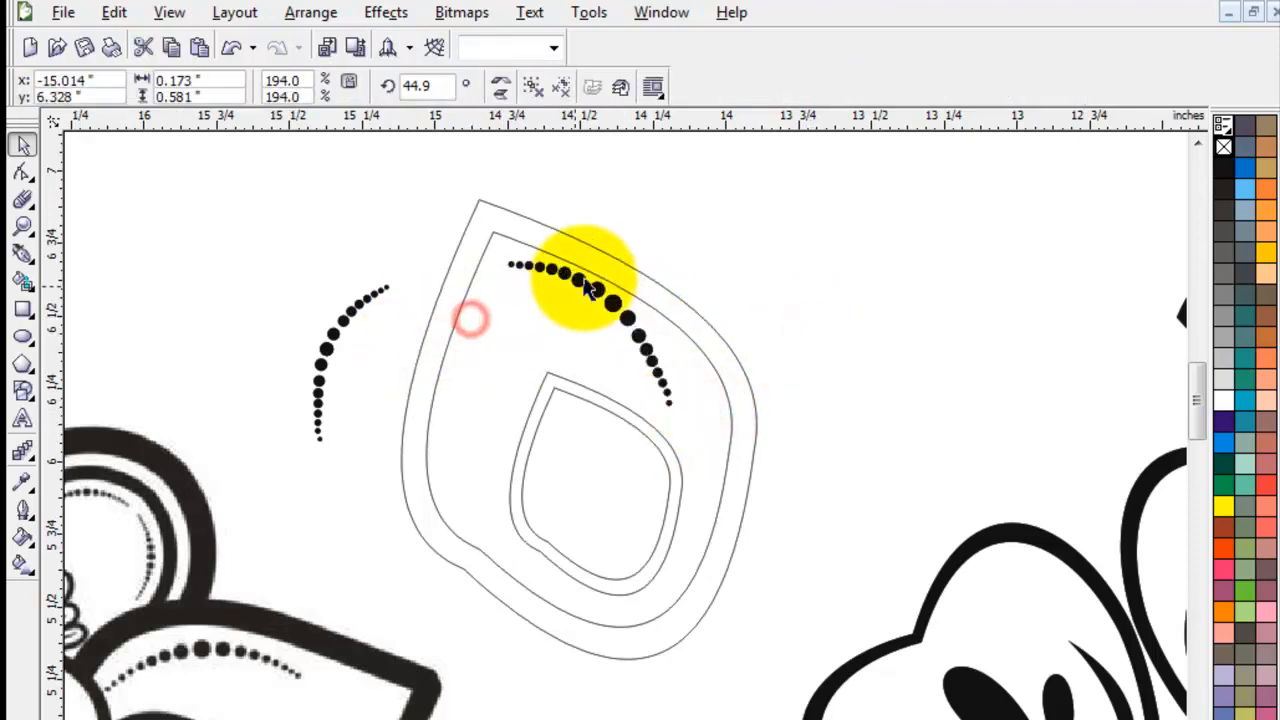
{"action": "left_click", "coordinate": [590, 287]}
{"action": "left_click_drag", "start_coordinate": [681, 331], "coordinate": [482, 400]}
{"action": "left_click", "coordinate": [414, 292]}
{"action": "left_click_drag", "start_coordinate": [333, 412], "coordinate": [483, 534]}
{"action": "left_click", "coordinate": [814, 277]}
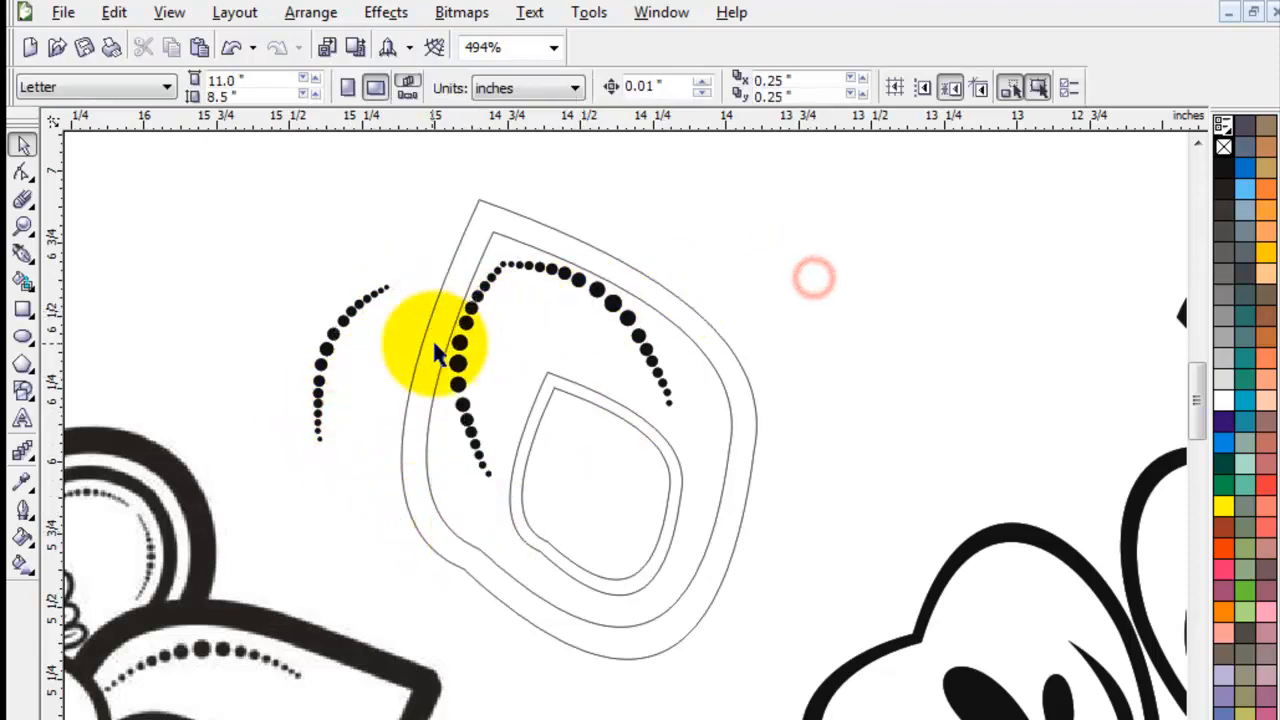
{"action": "left_click", "coordinate": [366, 303]}
{"action": "key", "text": "Delete"}
{"action": "scroll", "coordinate": [670, 462], "scroll_direction": "down", "scroll_amount": 3}
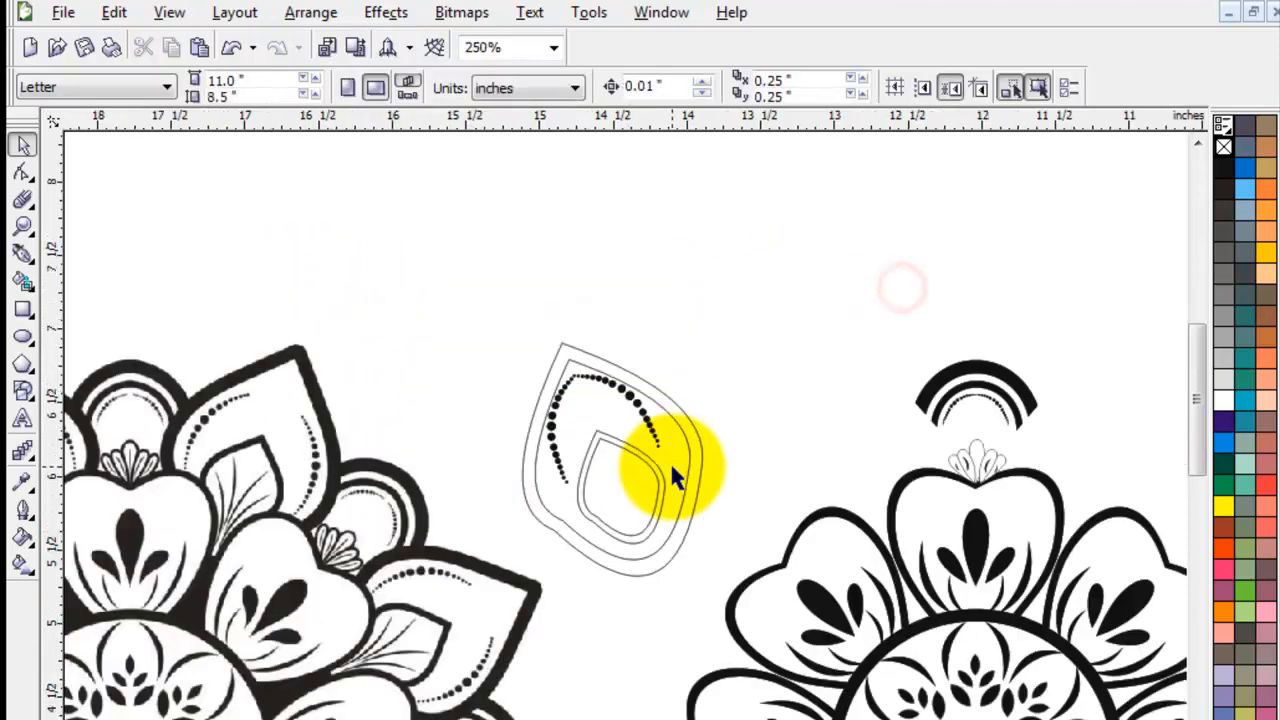
{"action": "left_click", "coordinate": [720, 362]}
{"action": "left_click", "coordinate": [792, 418]}
{"action": "left_click_drag", "start_coordinate": [975, 458], "coordinate": [848, 374]}
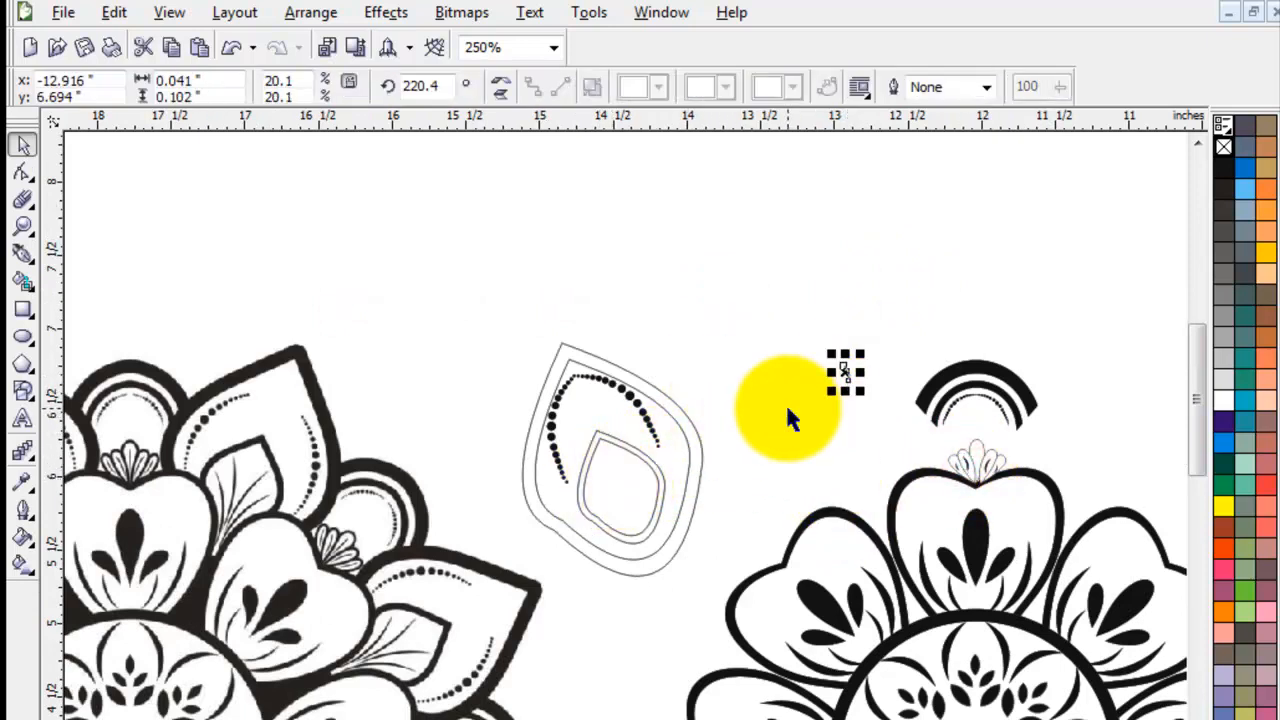
{"action": "left_click", "coordinate": [786, 407]}
{"action": "left_click_drag", "start_coordinate": [799, 318], "coordinate": [880, 438]}
{"action": "key", "text": "Delete"}
{"action": "left_click", "coordinate": [748, 298]}
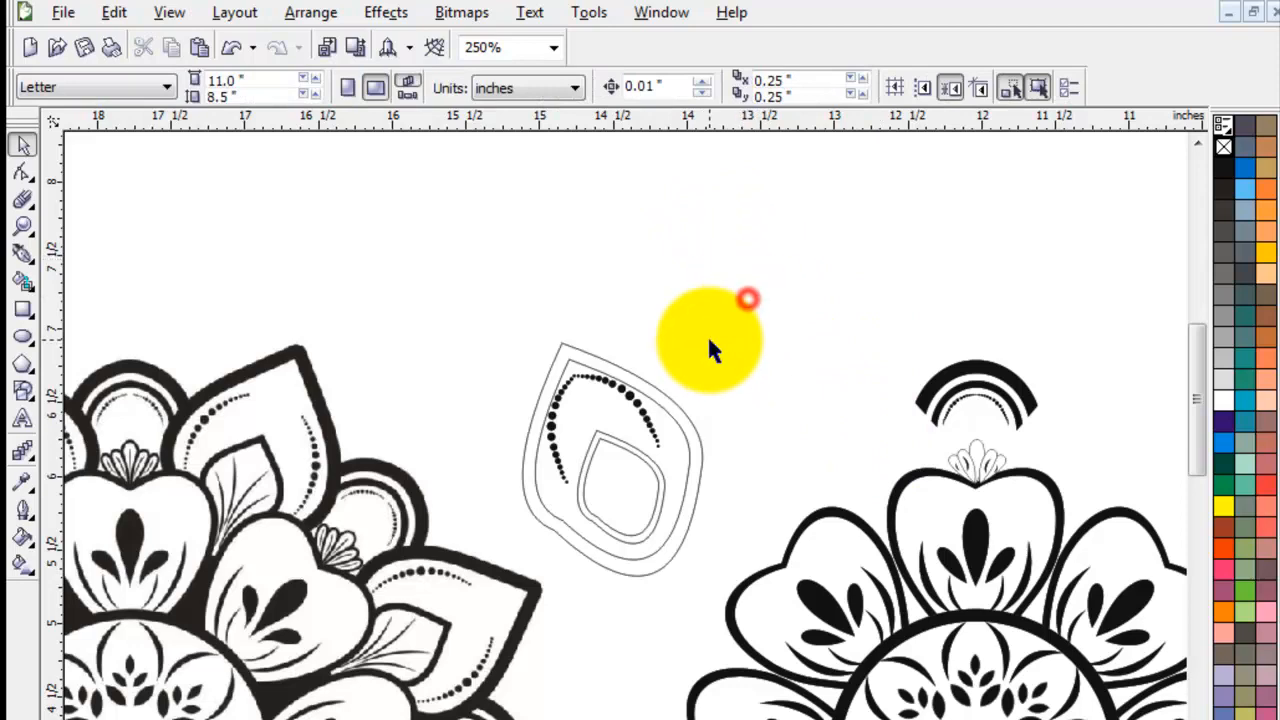
Move the petal outlines with their dot rows onto the vector mandala, between the top and upper-left petals beside the arches, and ungroup them
{"action": "left_click_drag", "start_coordinate": [771, 256], "coordinate": [484, 600]}
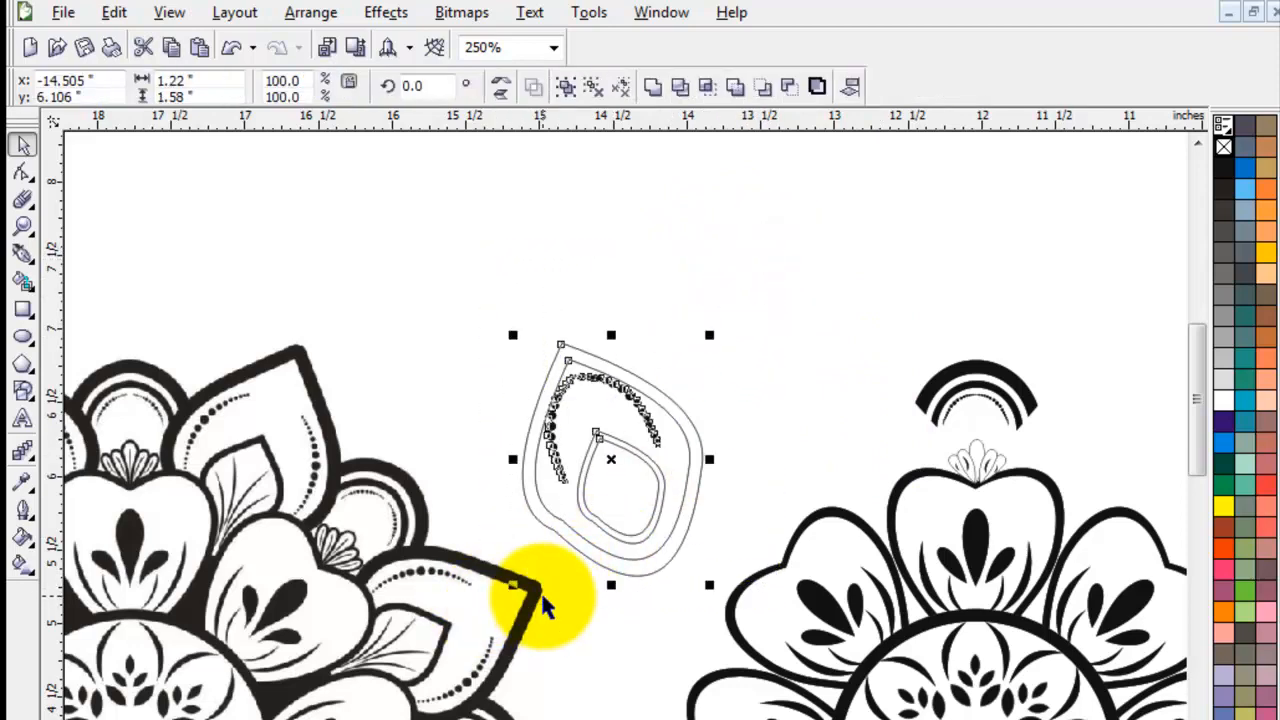
{"action": "left_click_drag", "start_coordinate": [603, 460], "coordinate": [862, 471]}
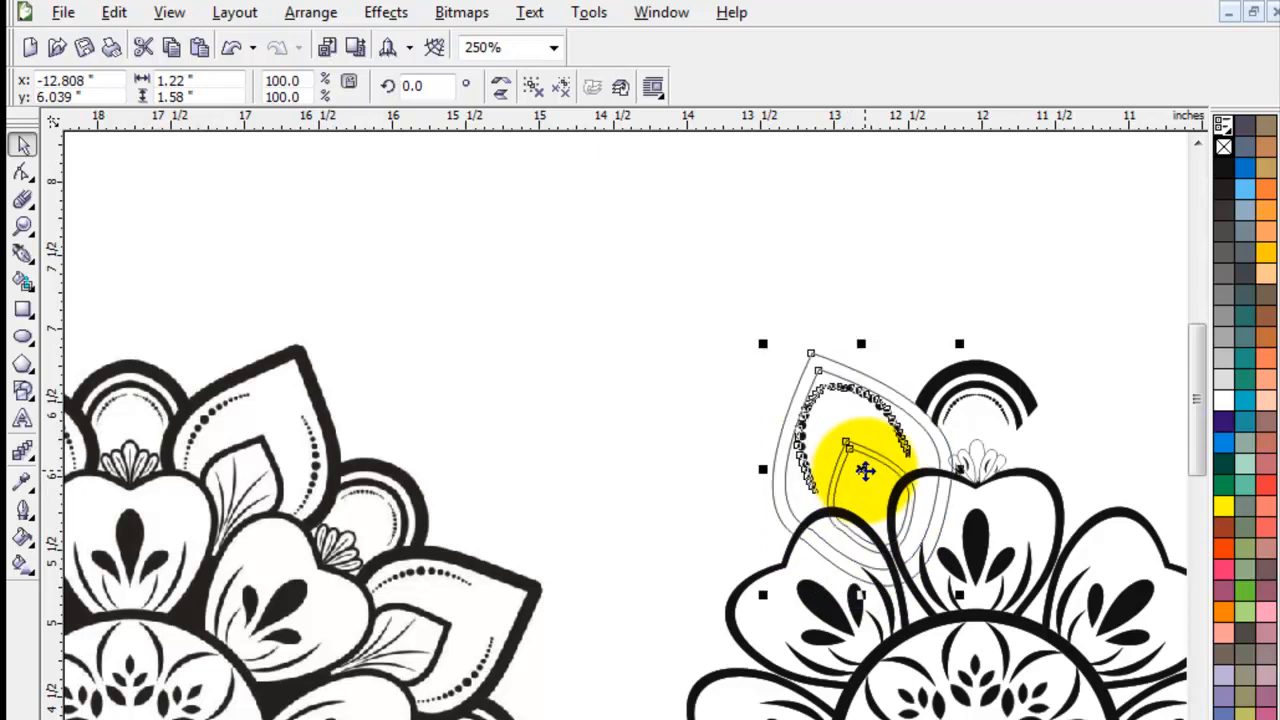
{"action": "left_click", "coordinate": [534, 84]}
{"action": "left_click", "coordinate": [566, 267]}
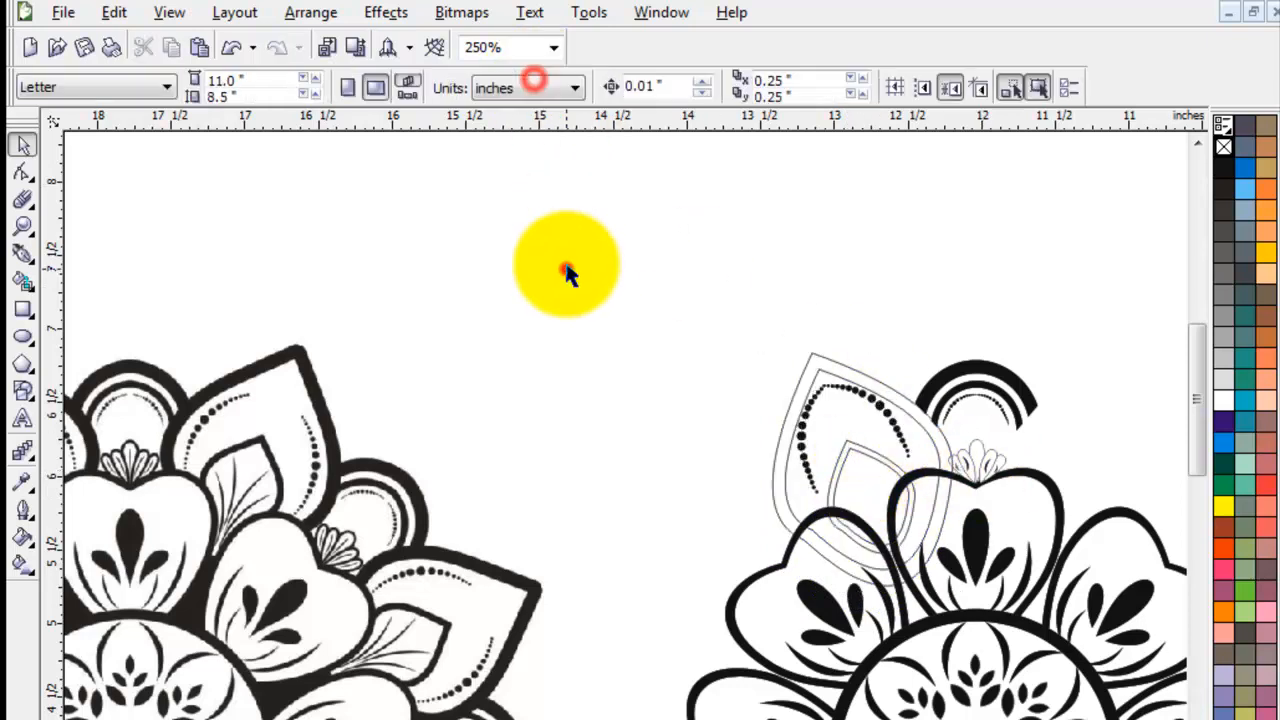
{"action": "left_click", "coordinate": [906, 333]}
{"action": "left_click", "coordinate": [709, 424]}
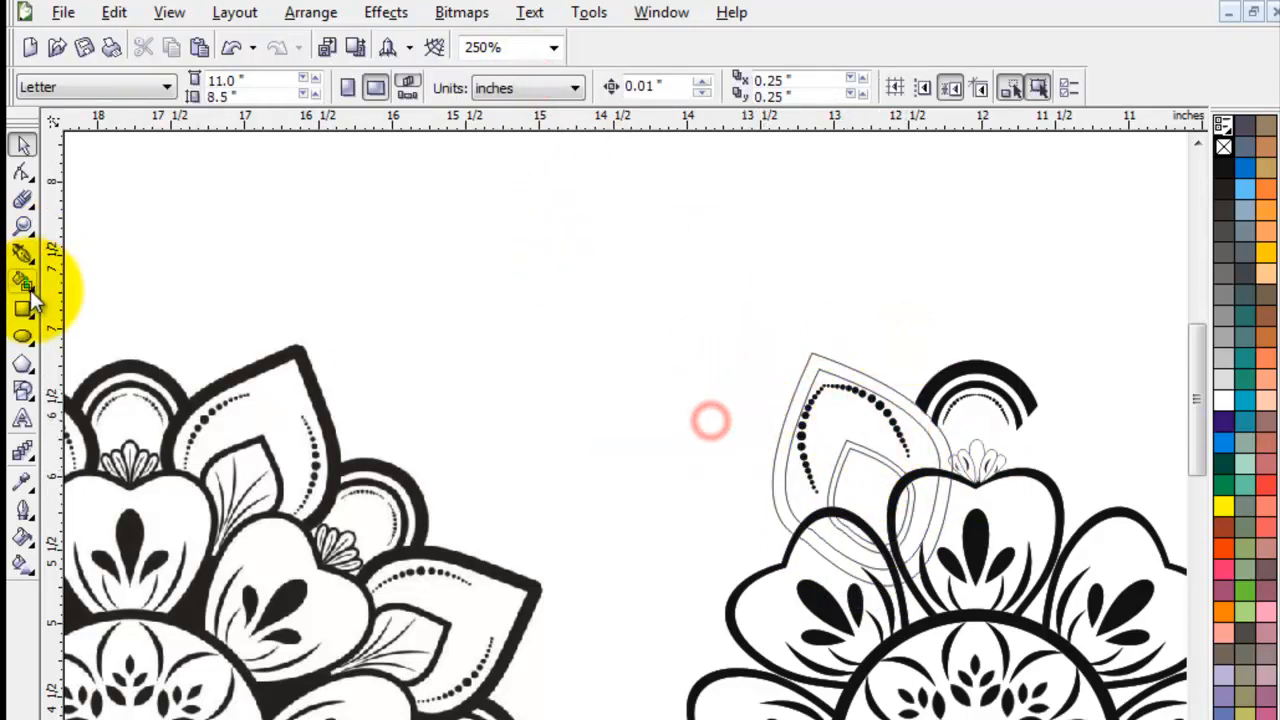
Smart-fill the visible outer petal border, the inner leaf border and the small leftover gap between the two heart-shaped petals in teal
{"action": "left_click", "coordinate": [23, 281]}
{"action": "left_click", "coordinate": [816, 363]}
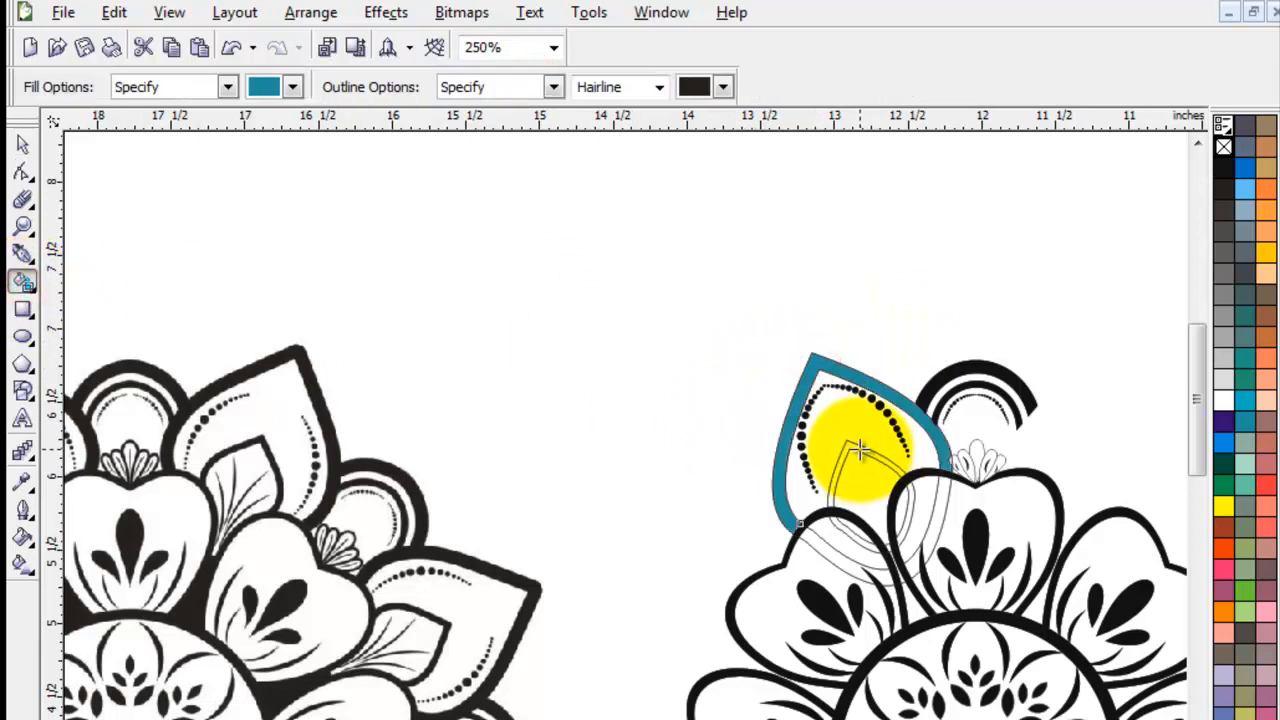
{"action": "left_click", "coordinate": [859, 452]}
{"action": "left_click", "coordinate": [23, 226]}
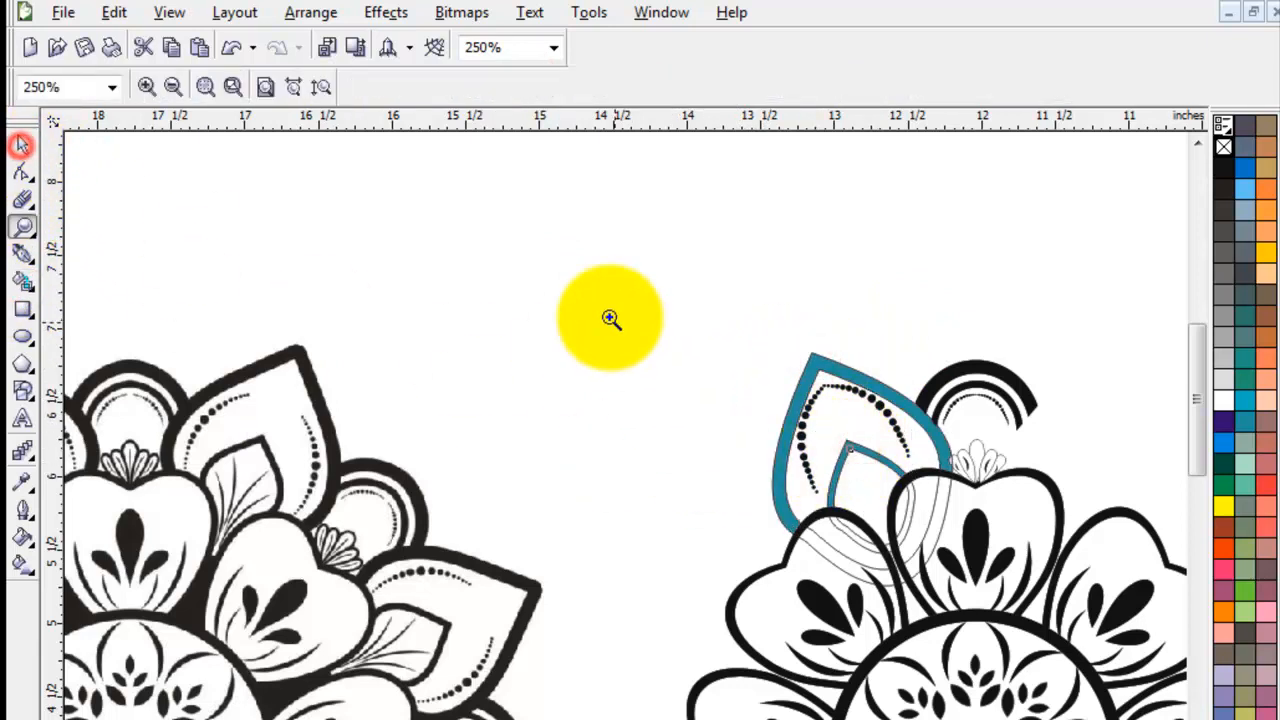
{"action": "left_click_drag", "start_coordinate": [615, 299], "coordinate": [1097, 636]}
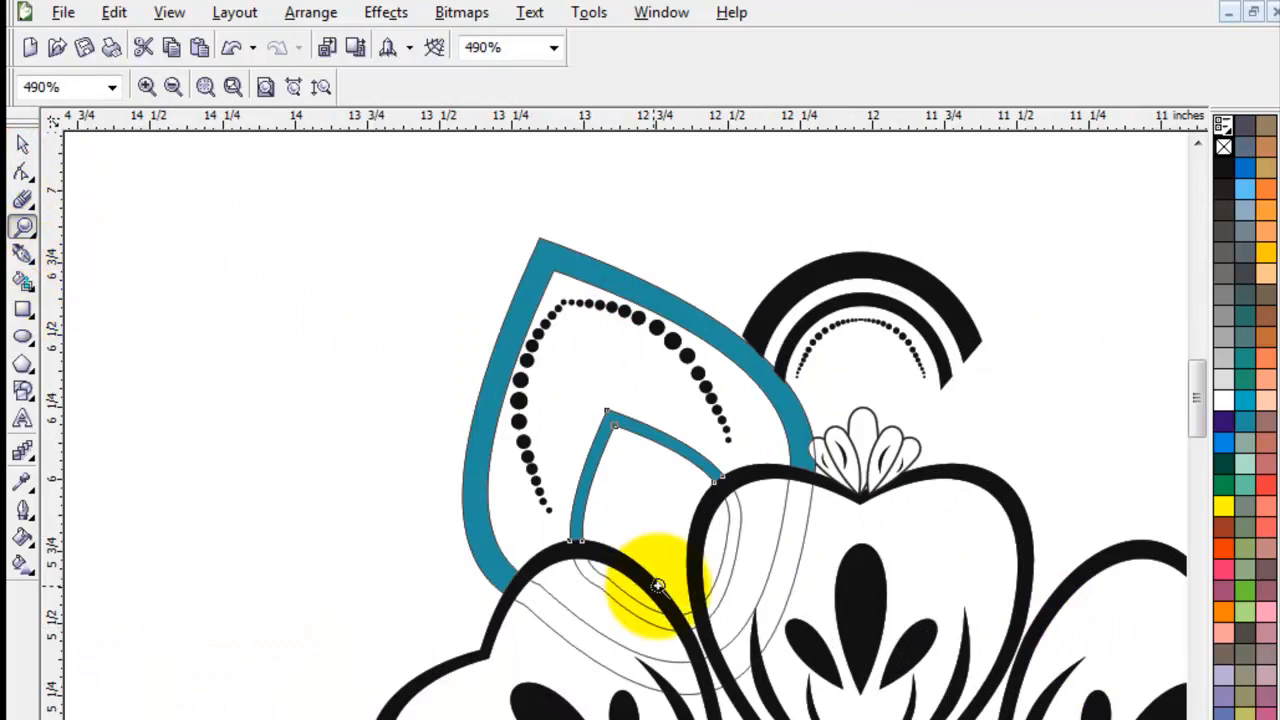
{"action": "left_click", "coordinate": [24, 279]}
{"action": "left_click", "coordinate": [689, 617]}
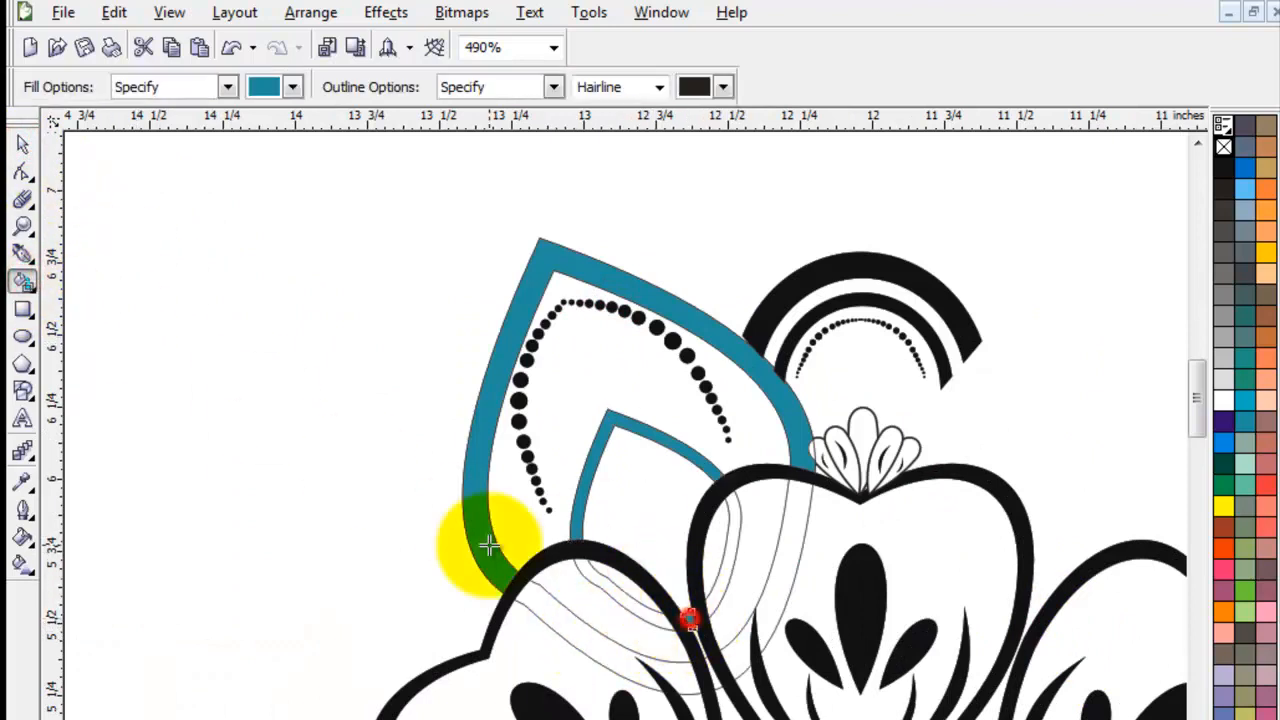
Delete the original petal and leaf construction outlines that overlap the heart-shaped petals
{"action": "left_click", "coordinate": [24, 146]}
{"action": "left_click", "coordinate": [234, 503]}
{"action": "left_click", "coordinate": [572, 625]}
{"action": "key", "text": "Delete"}
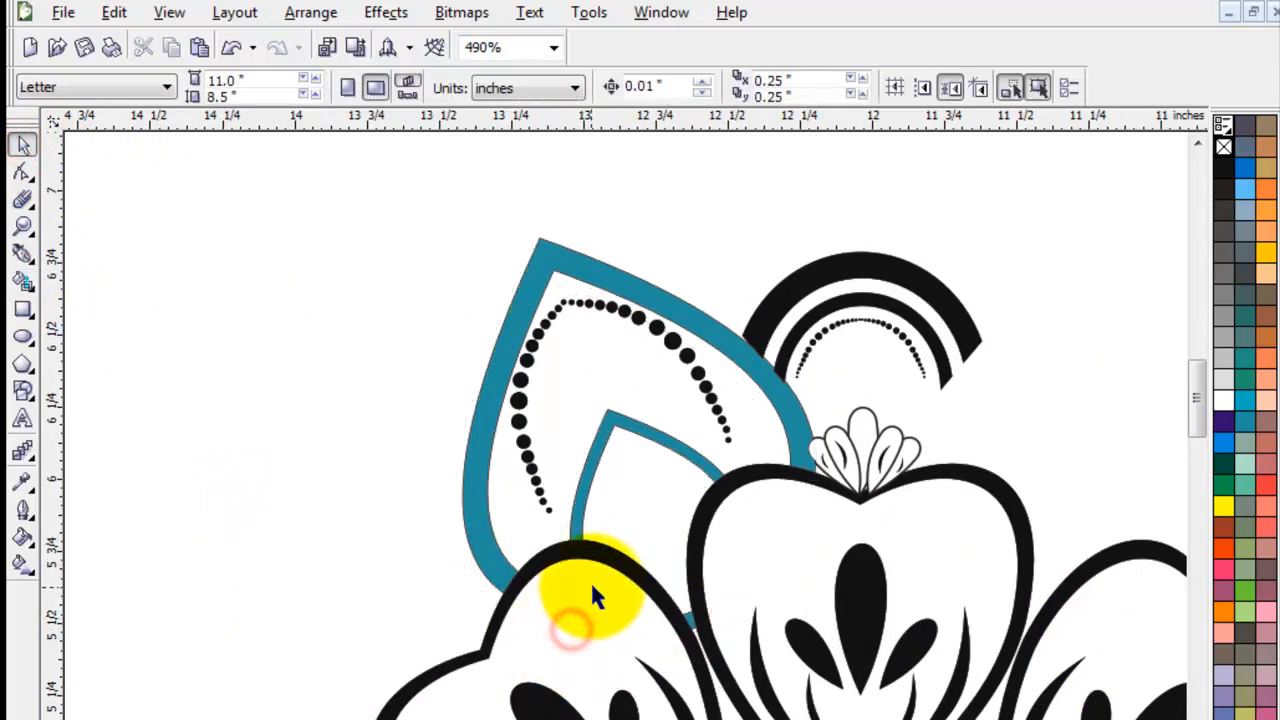
Join the three teal border pieces into one shape and fill it black
{"action": "left_click", "coordinate": [612, 423]}
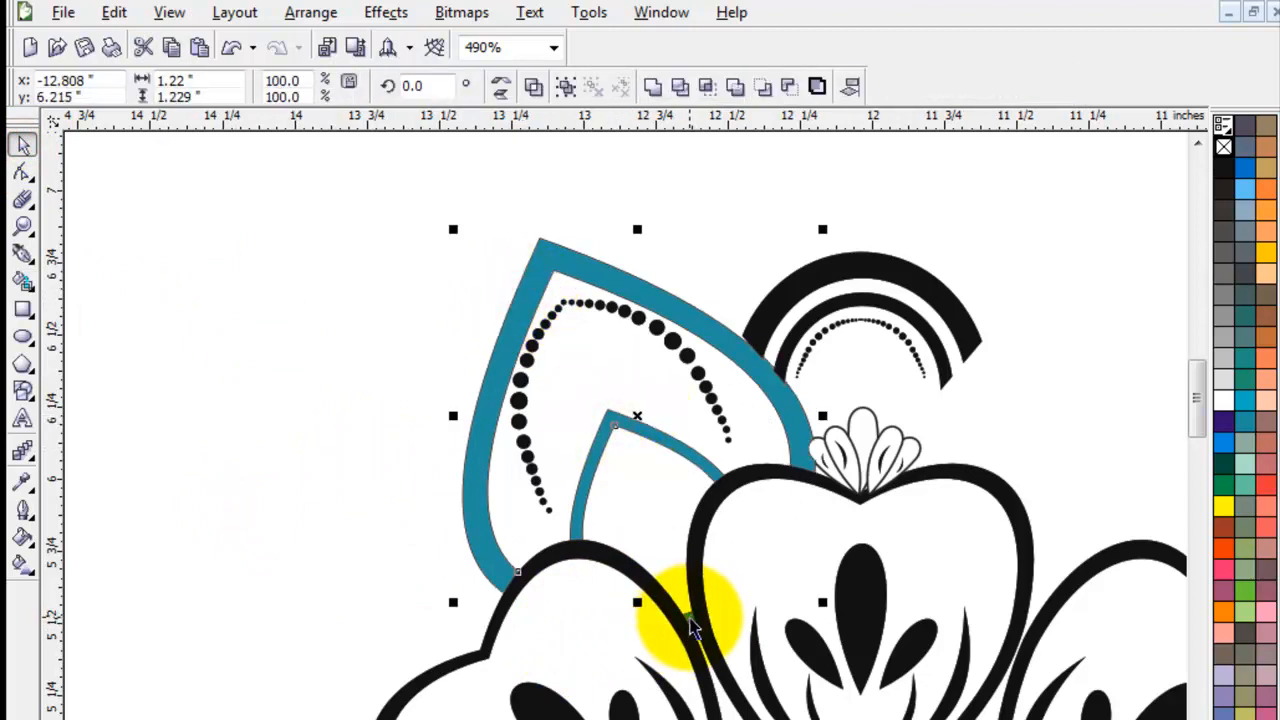
{"action": "left_click", "coordinate": [689, 618]}
{"action": "left_click", "coordinate": [1222, 170]}
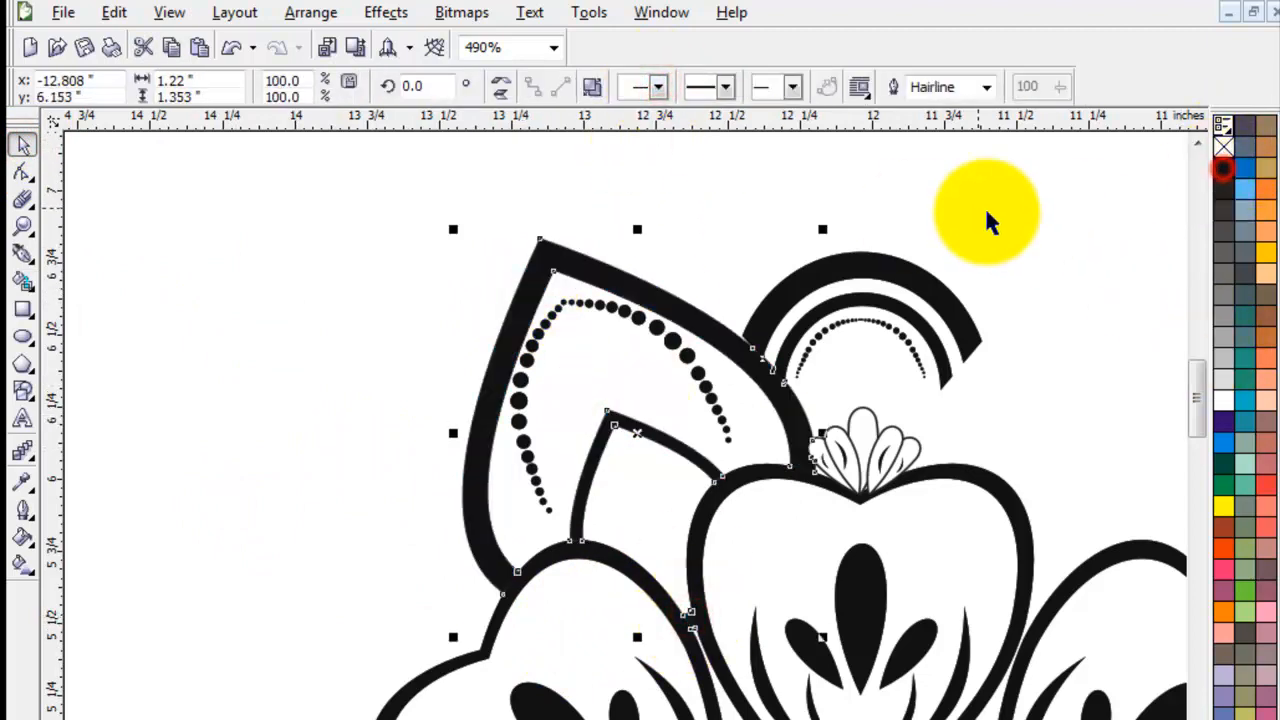
{"action": "left_click", "coordinate": [740, 188]}
{"action": "left_click", "coordinate": [1063, 406]}
Copy a thin curved vein from the small fan into the inner leaf of the pointed petal and lengthen it
{"action": "key", "text": "z"}
{"action": "left_click_drag", "start_coordinate": [386, 220], "coordinate": [812, 622]}
{"action": "left_click", "coordinate": [23, 145]}
{"action": "left_click", "coordinate": [148, 371]}
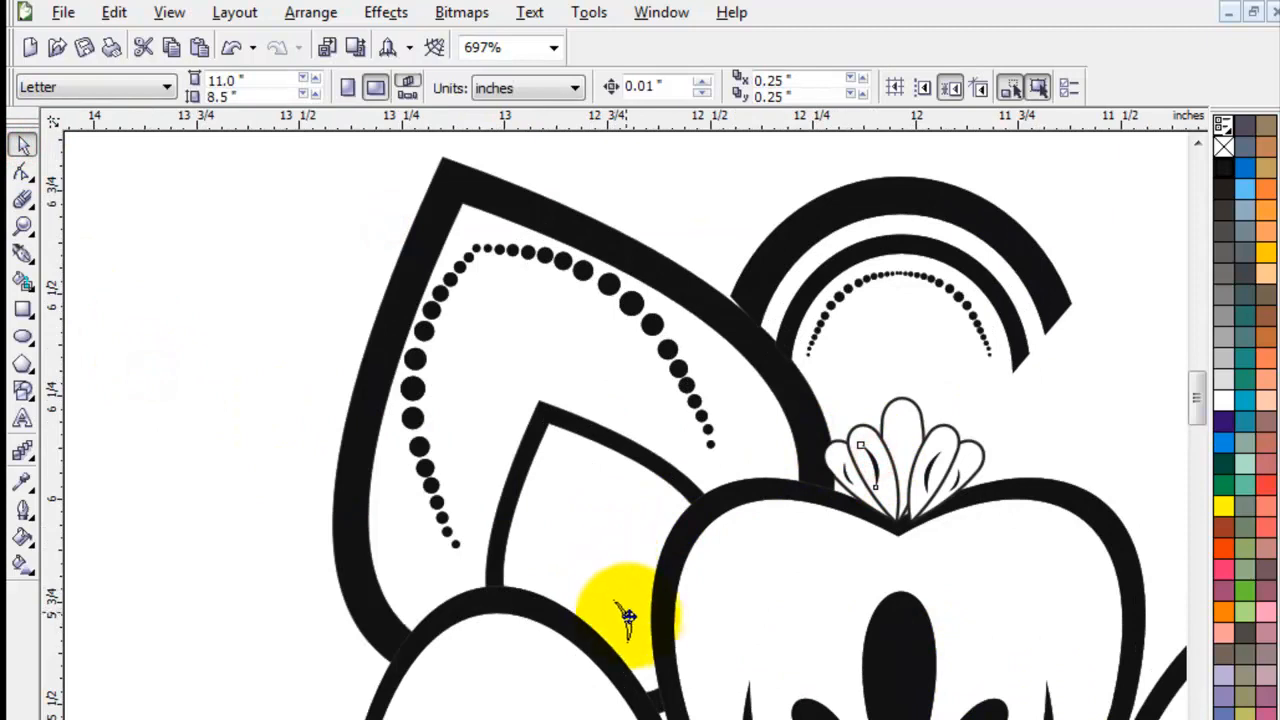
{"action": "left_click_drag", "start_coordinate": [636, 630], "coordinate": [626, 512]}
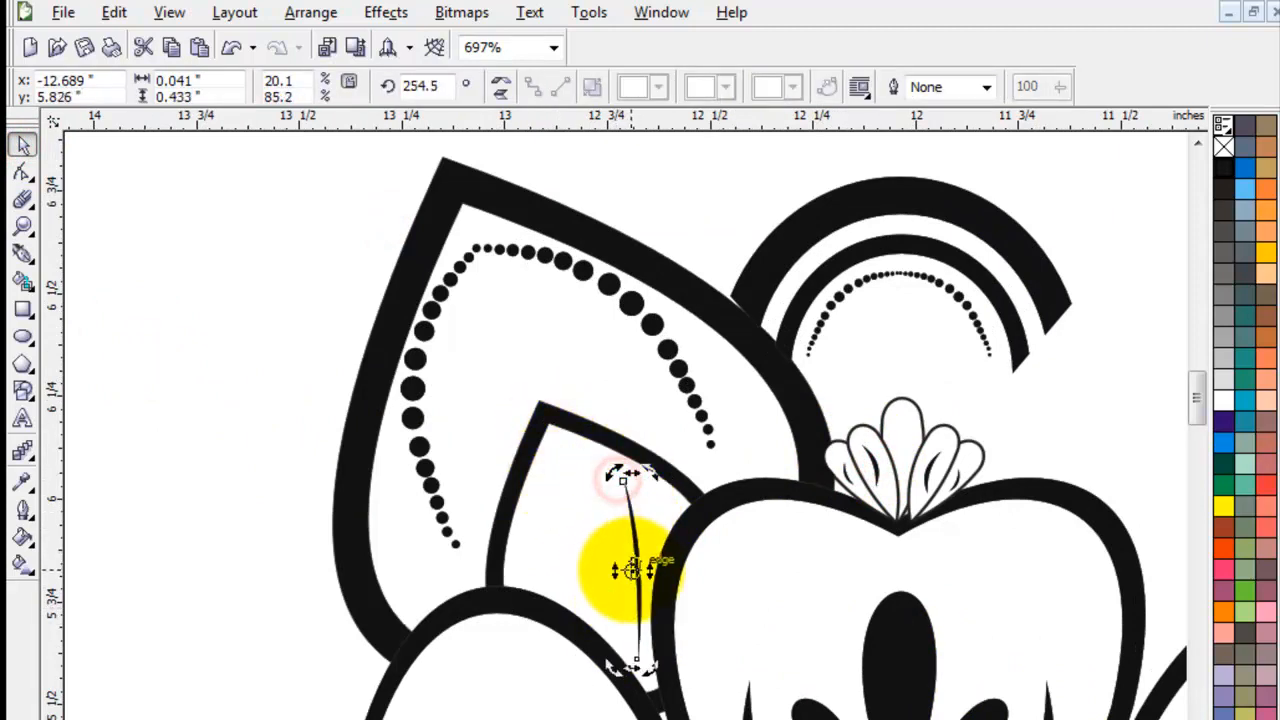
Rotate copies of the vein about its lower end so that three veins fan out inside the inner leaf
{"action": "left_click_drag", "start_coordinate": [631, 571], "coordinate": [633, 662]}
{"action": "left_click_drag", "start_coordinate": [617, 466], "coordinate": [556, 467]}
{"action": "left_click_drag", "start_coordinate": [610, 570], "coordinate": [586, 568]}
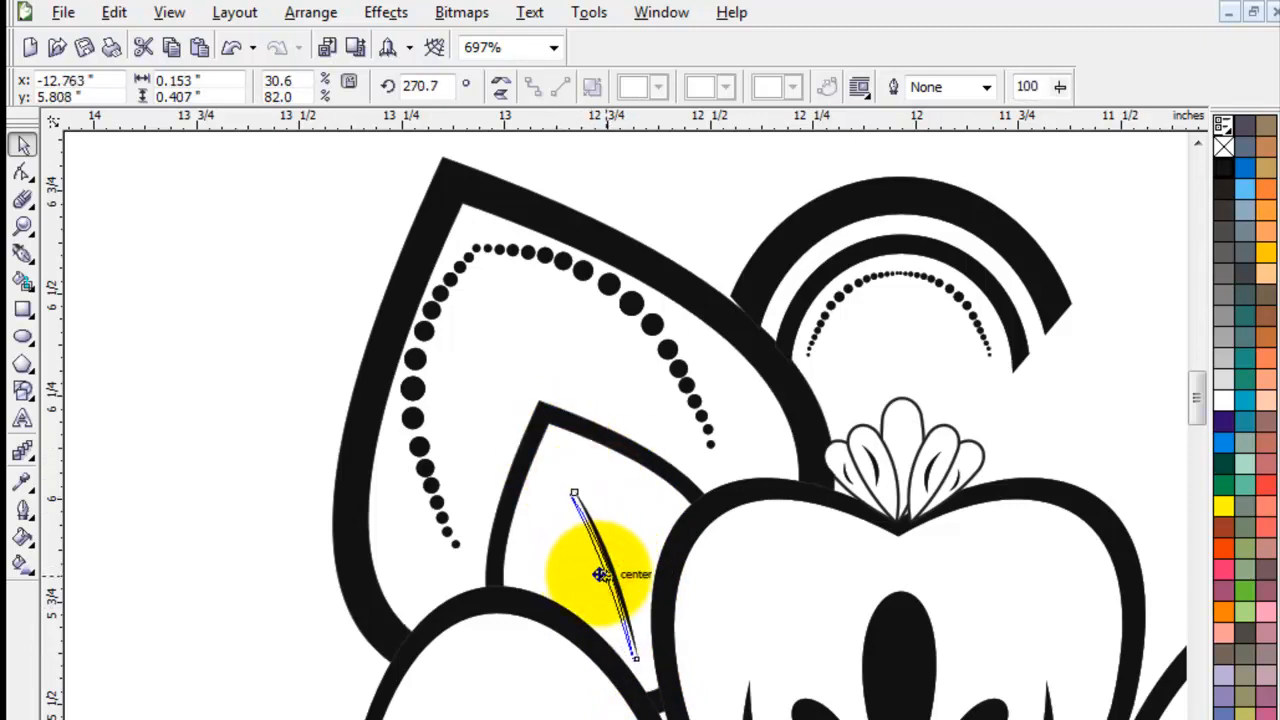
{"action": "left_click", "coordinate": [601, 575]}
{"action": "left_click_drag", "start_coordinate": [566, 476], "coordinate": [628, 488]}
{"action": "left_click", "coordinate": [229, 566]}
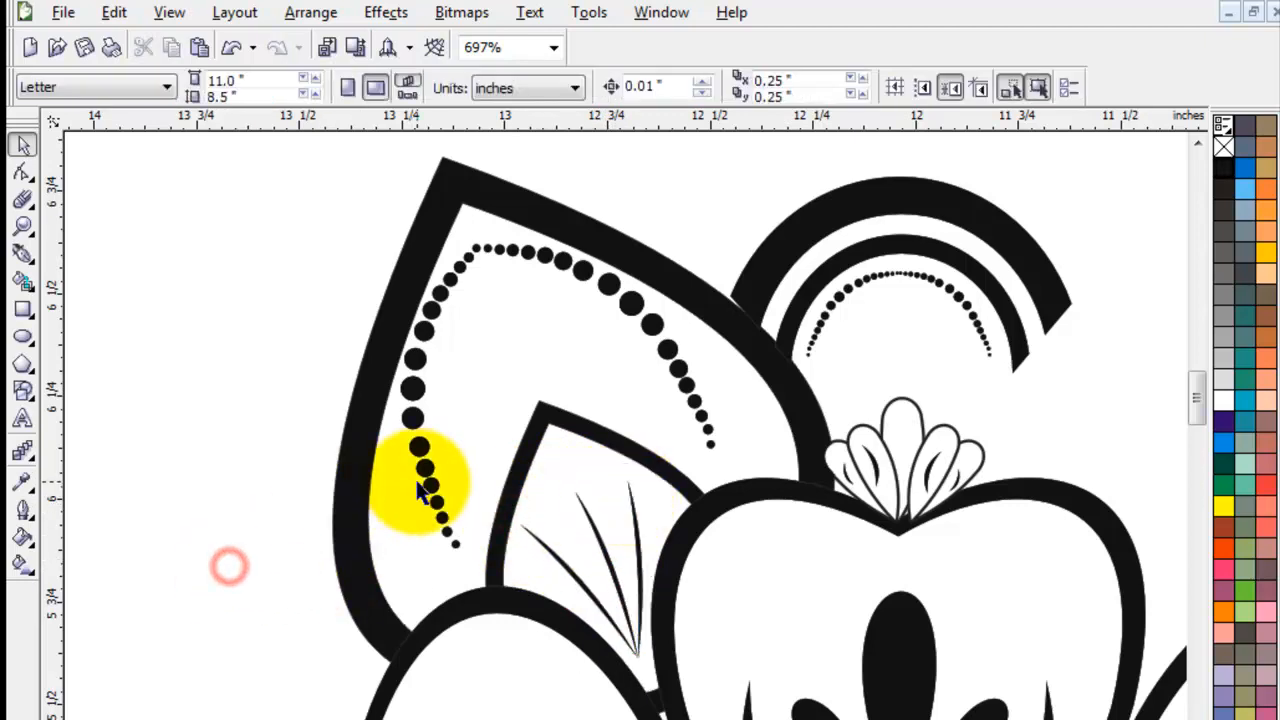
Move the pointed petal's left dot row down along its outer border and rotate it about its lower end to follow the curve
{"action": "key", "text": "F4"}
{"action": "left_click", "coordinate": [762, 271]}
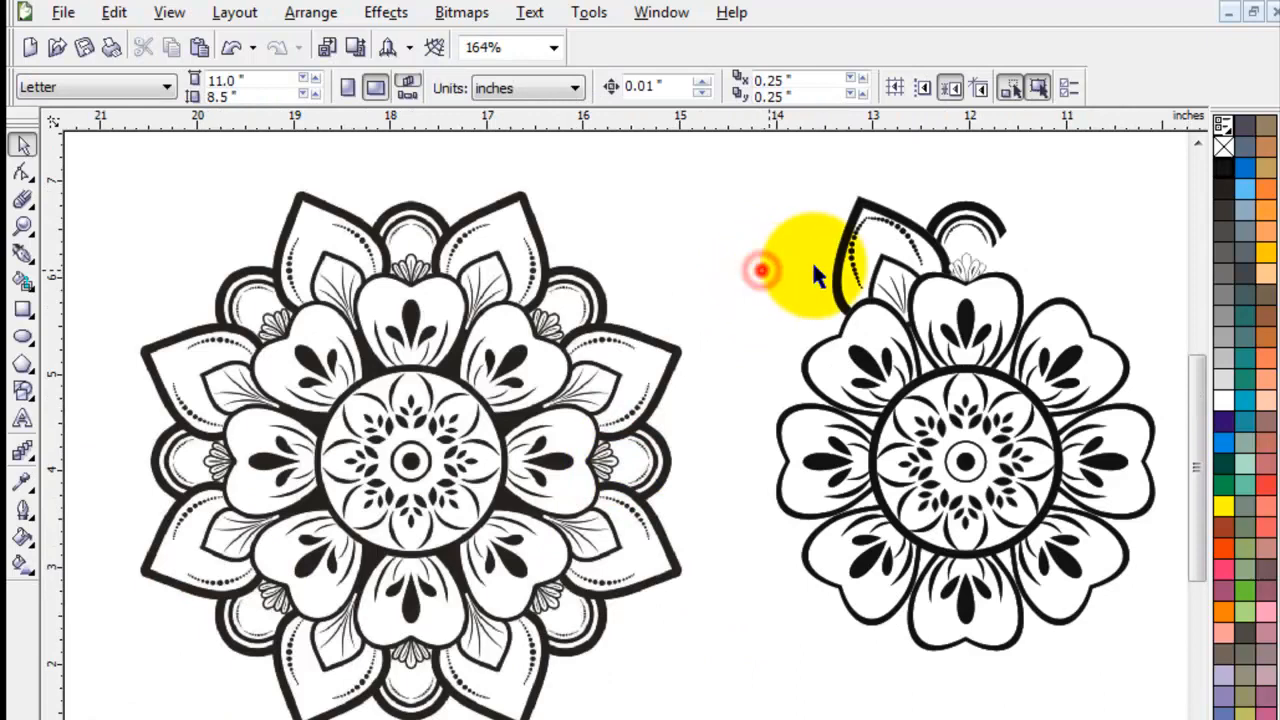
{"action": "key", "text": "z"}
{"action": "left_click_drag", "start_coordinate": [792, 185], "coordinate": [987, 355]}
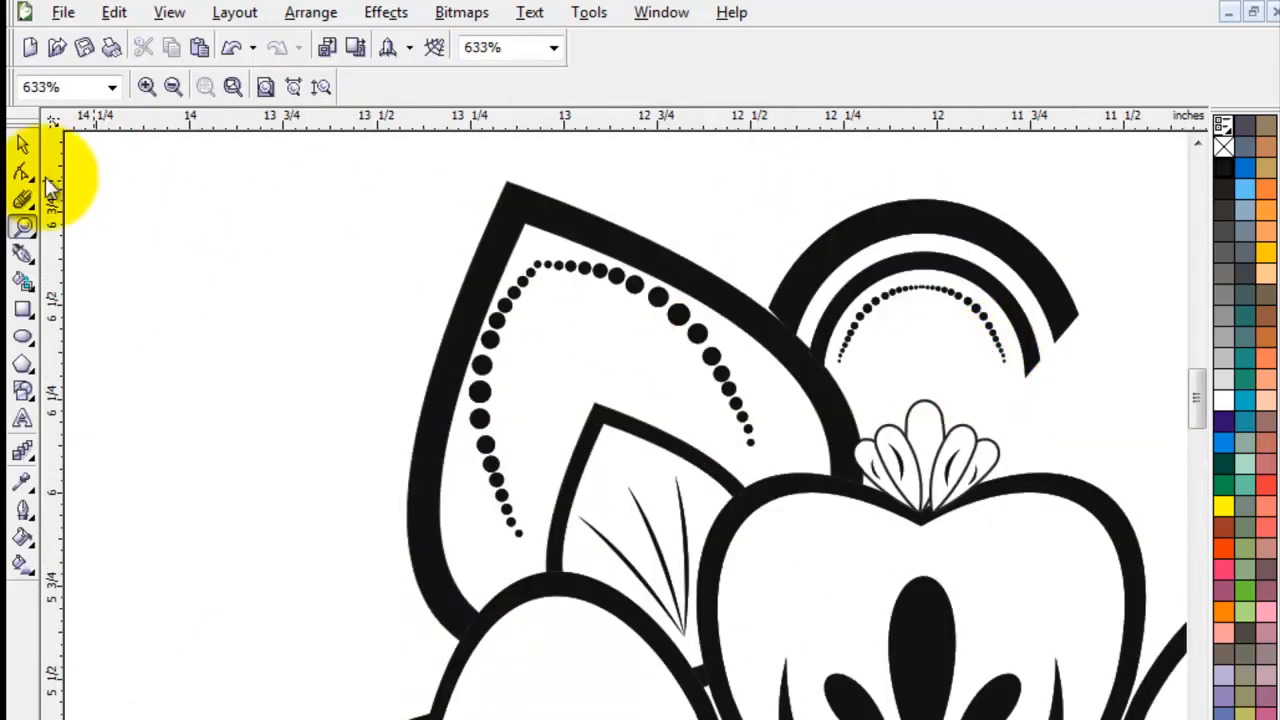
{"action": "left_click", "coordinate": [24, 145]}
{"action": "left_click", "coordinate": [220, 366]}
{"action": "left_click", "coordinate": [485, 397]}
{"action": "left_click_drag", "start_coordinate": [481, 397], "coordinate": [444, 458]}
{"action": "left_click", "coordinate": [471, 367]}
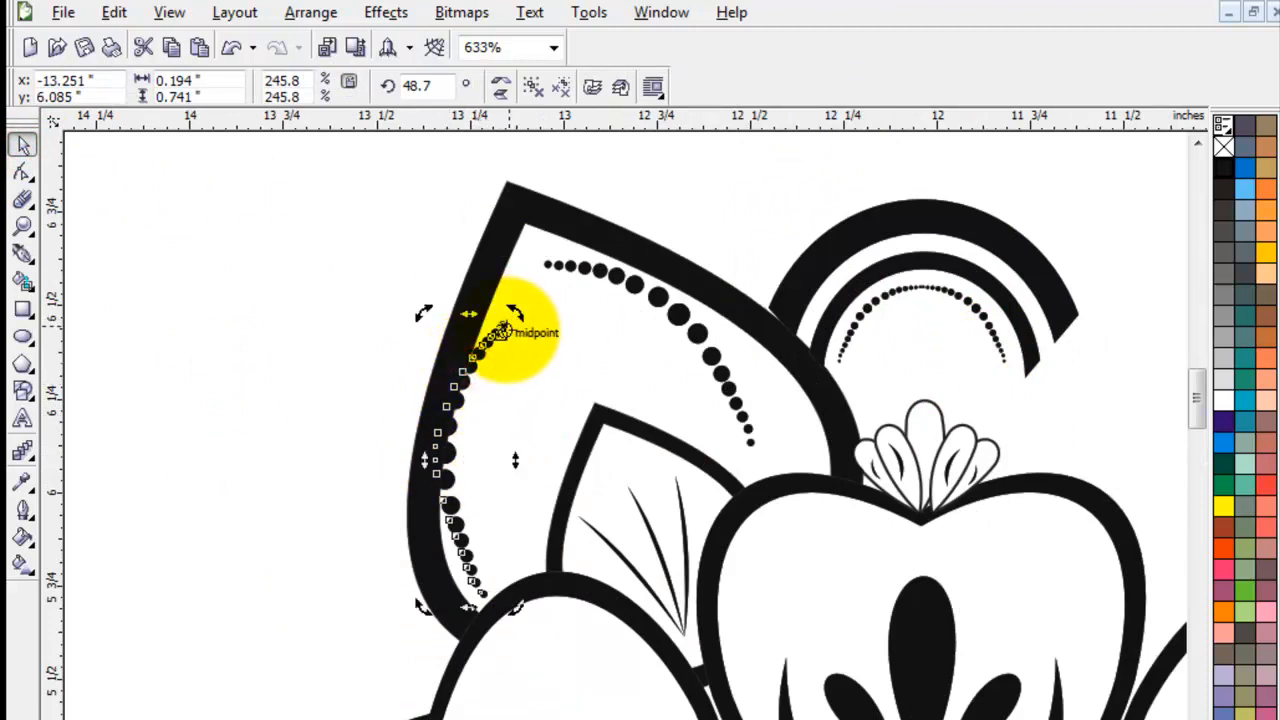
{"action": "left_click_drag", "start_coordinate": [500, 332], "coordinate": [480, 597]}
{"action": "left_click_drag", "start_coordinate": [513, 312], "coordinate": [575, 328]}
Move the right dot row along the petal's right border and rotate it so its upper end approaches the left row
{"action": "left_click_drag", "start_coordinate": [660, 307], "coordinate": [777, 386]}
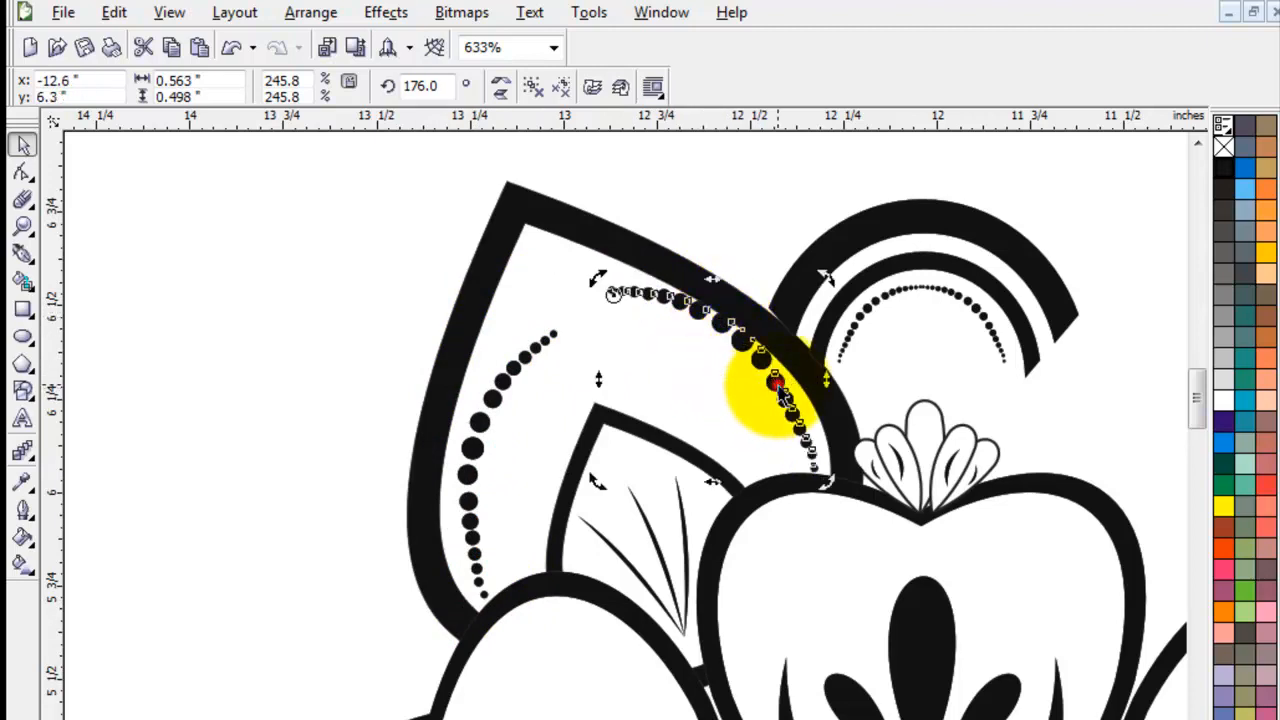
{"action": "left_click", "coordinate": [610, 292]}
{"action": "left_click_drag", "start_coordinate": [595, 279], "coordinate": [563, 293]}
{"action": "left_click", "coordinate": [280, 356]}
Try to stretch the two dot rows closer to the petal's tip, and undo both changes
{"action": "left_click", "coordinate": [537, 347]}
{"action": "left_click", "coordinate": [645, 324]}
{"action": "key", "text": "super"}
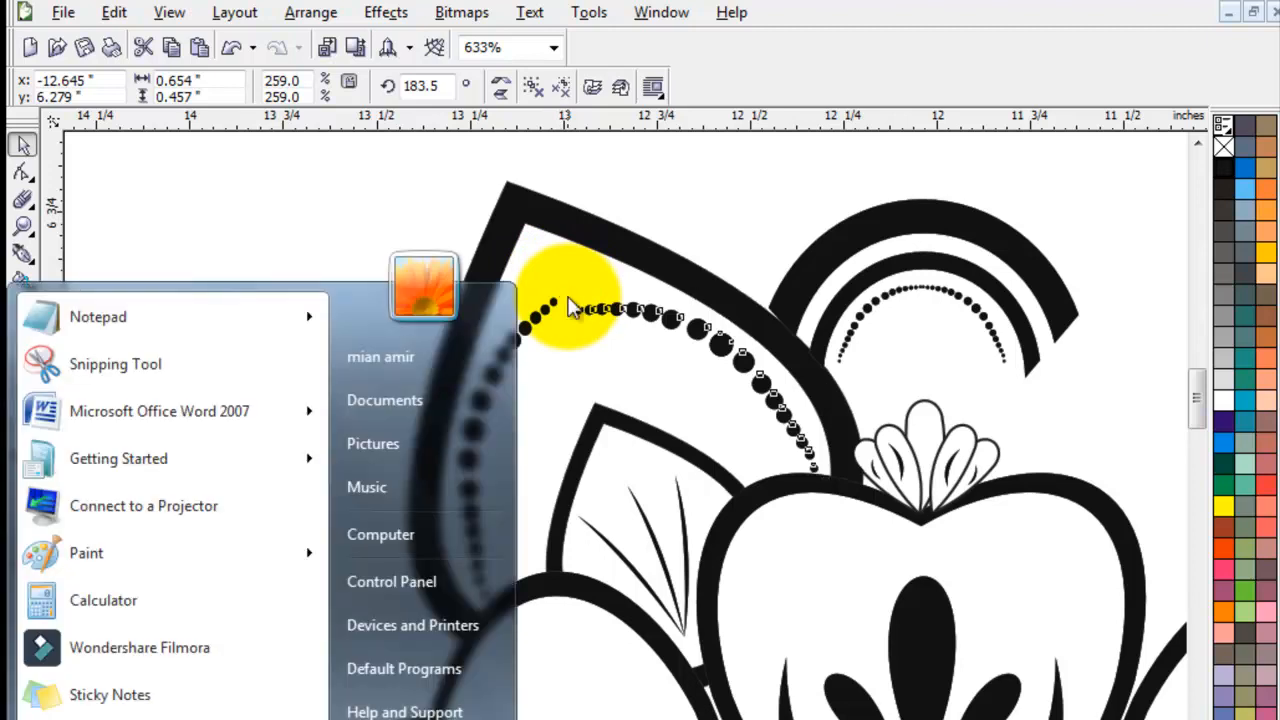
{"action": "left_click", "coordinate": [367, 213]}
{"action": "key", "text": "ctrl+z"}
{"action": "key", "text": "ctrl+z"}
{"action": "left_click", "coordinate": [332, 318]}
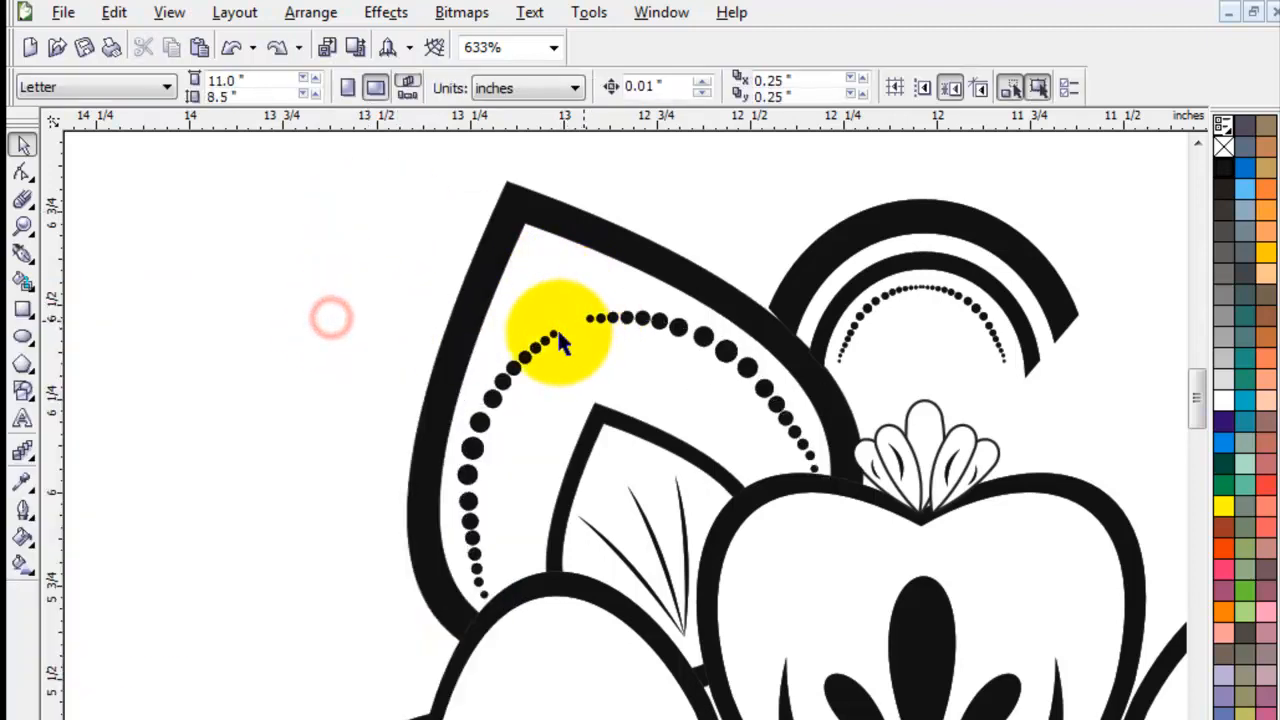
{"action": "left_click", "coordinate": [303, 368]}
{"action": "key", "text": "F3"}
{"action": "left_click", "coordinate": [628, 262]}
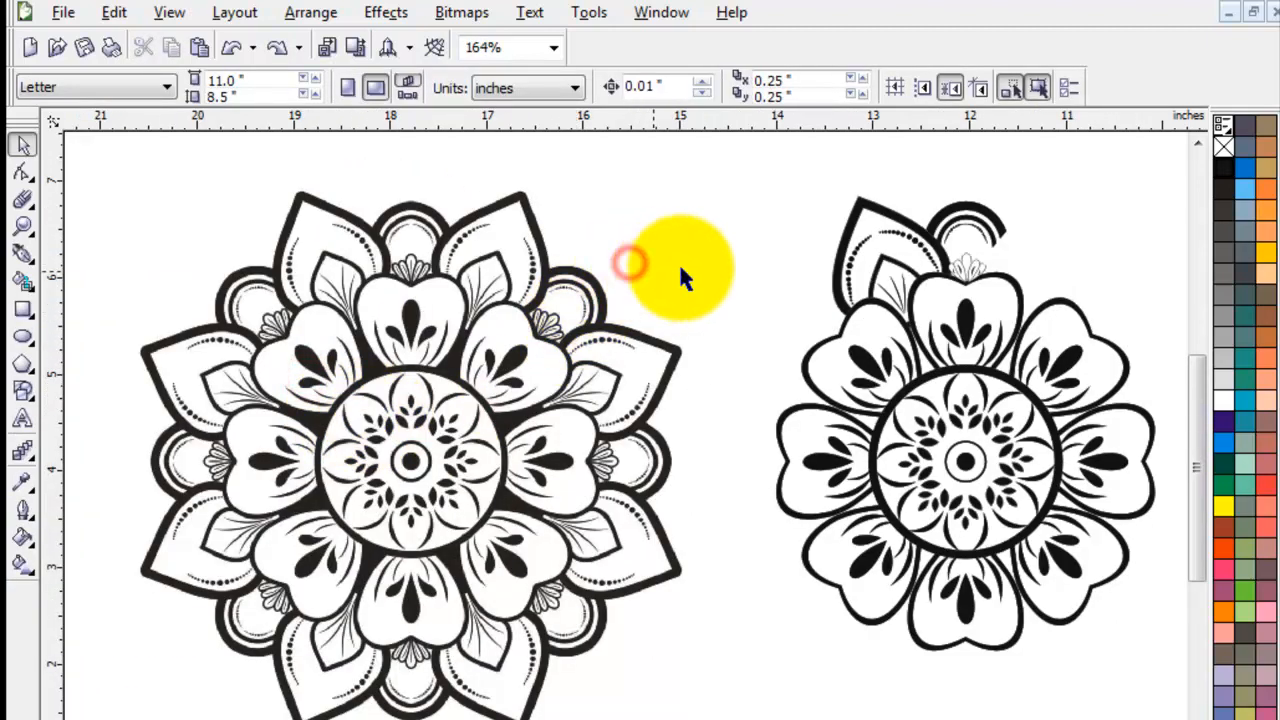
{"action": "left_click", "coordinate": [695, 262]}
{"action": "left_click_drag", "start_coordinate": [716, 158], "coordinate": [1111, 326]}
{"action": "left_click", "coordinate": [1100, 277]}
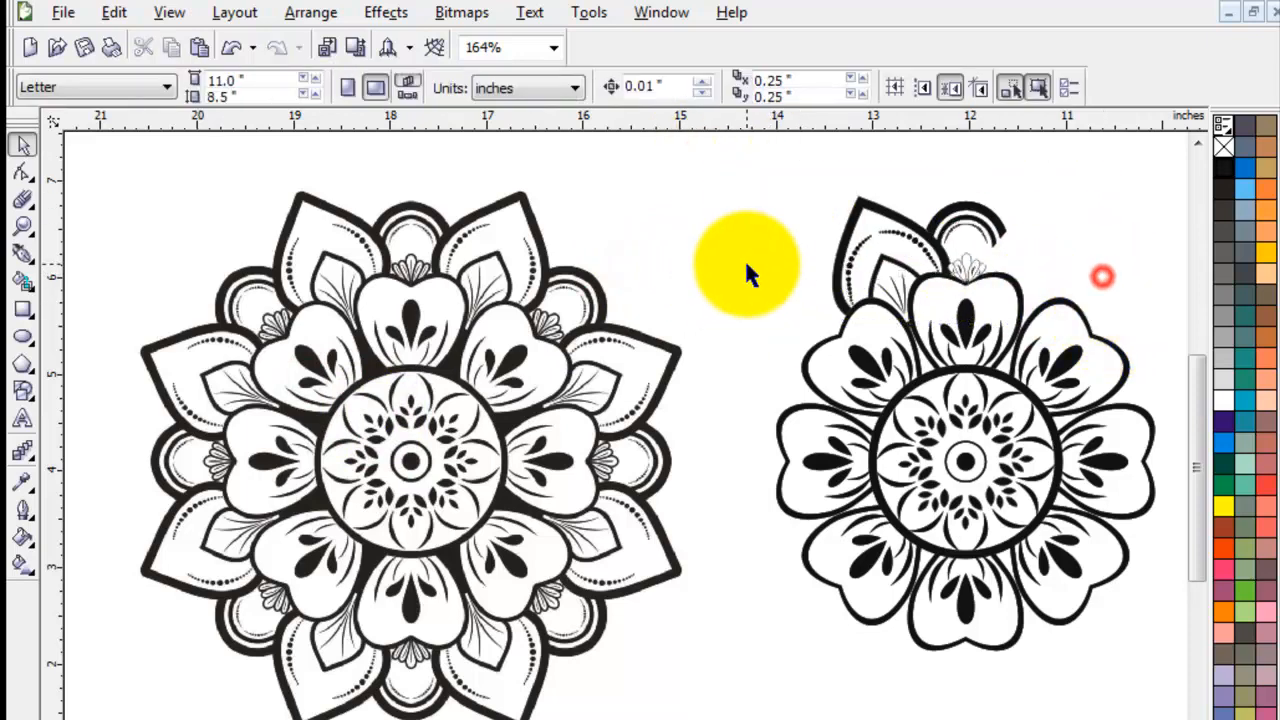
{"action": "left_click_drag", "start_coordinate": [720, 231], "coordinate": [1089, 684]}
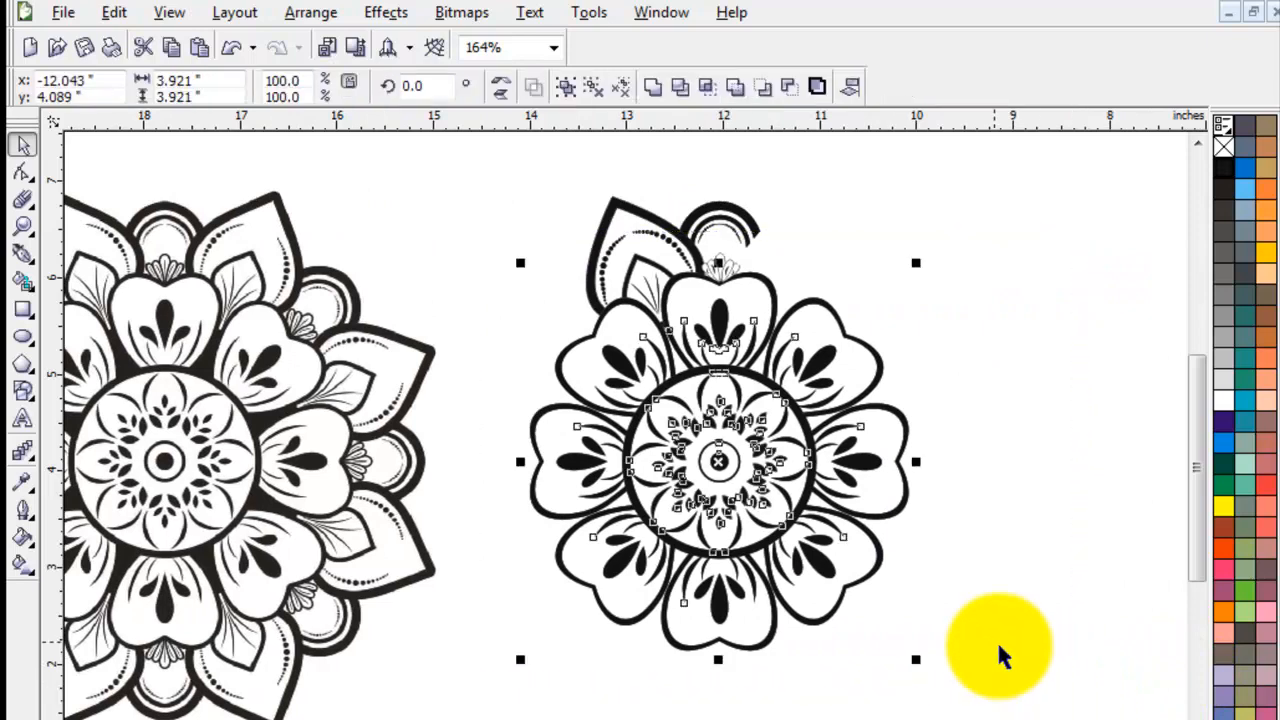
{"action": "left_click", "coordinate": [1006, 314]}
{"action": "left_click_drag", "start_coordinate": [719, 213], "coordinate": [818, 220]}
{"action": "key", "text": "ctrl+z"}
{"action": "left_click", "coordinate": [883, 231]}
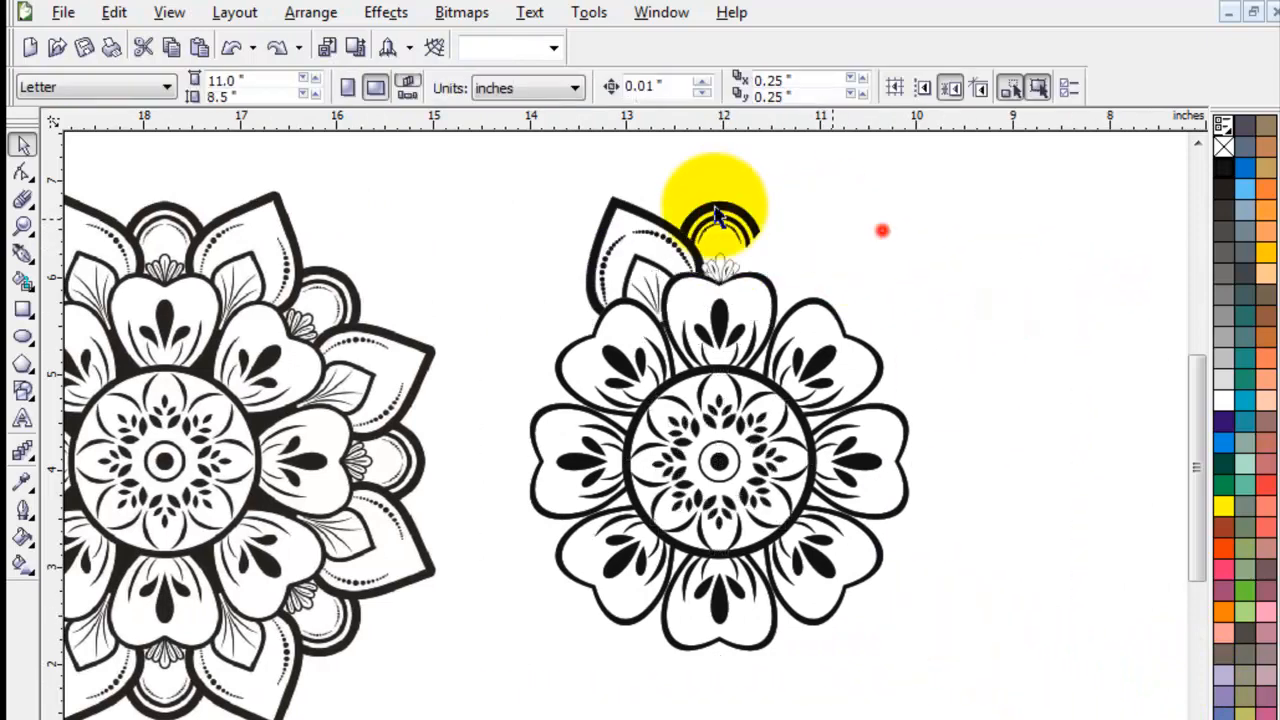
Group the pointed petal, arch and small fan above the heart-shaped petals, cut the group and paste it back in place
{"action": "left_click", "coordinate": [627, 209]}
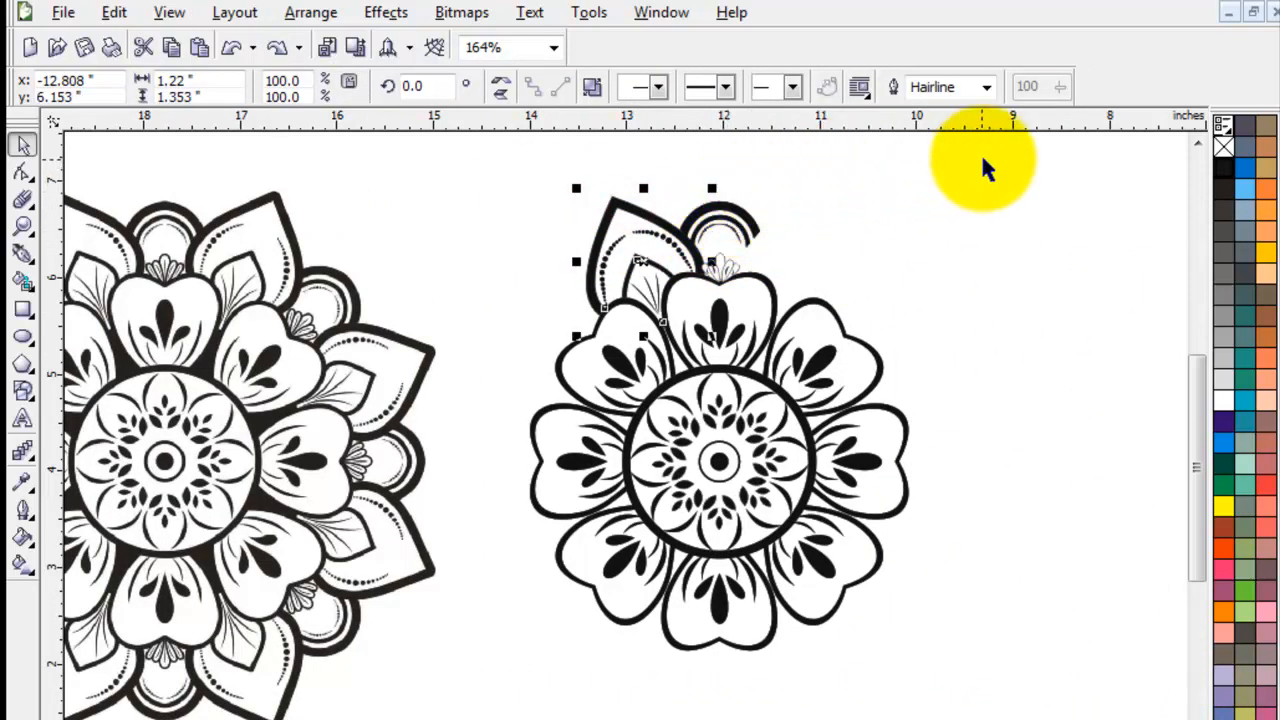
{"action": "left_click_drag", "start_coordinate": [982, 158], "coordinate": [482, 378]}
{"action": "key", "text": "ctrl+g"}
{"action": "key", "text": "ctrl+x"}
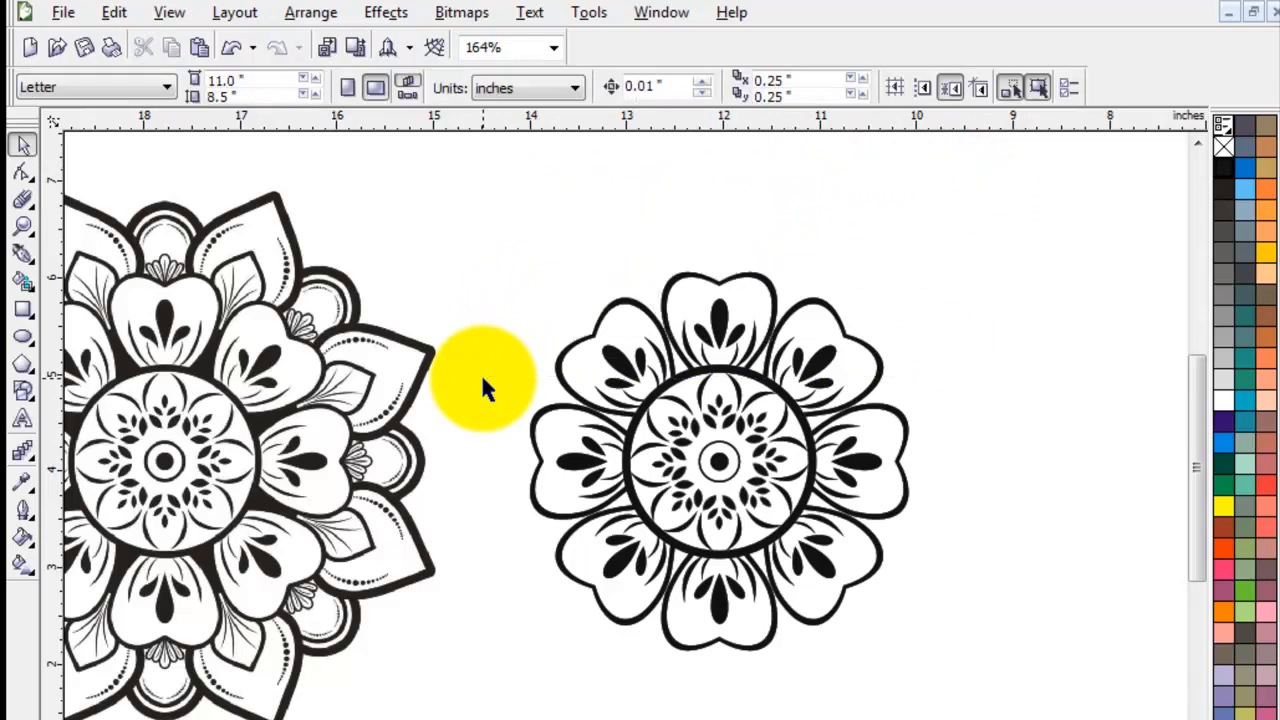
{"action": "key", "text": "ctrl+v"}
Rotate a copy of the group about the mandala's centre to 315.6° and repeat the rotated copy six more times around the flower
{"action": "left_click", "coordinate": [666, 222]}
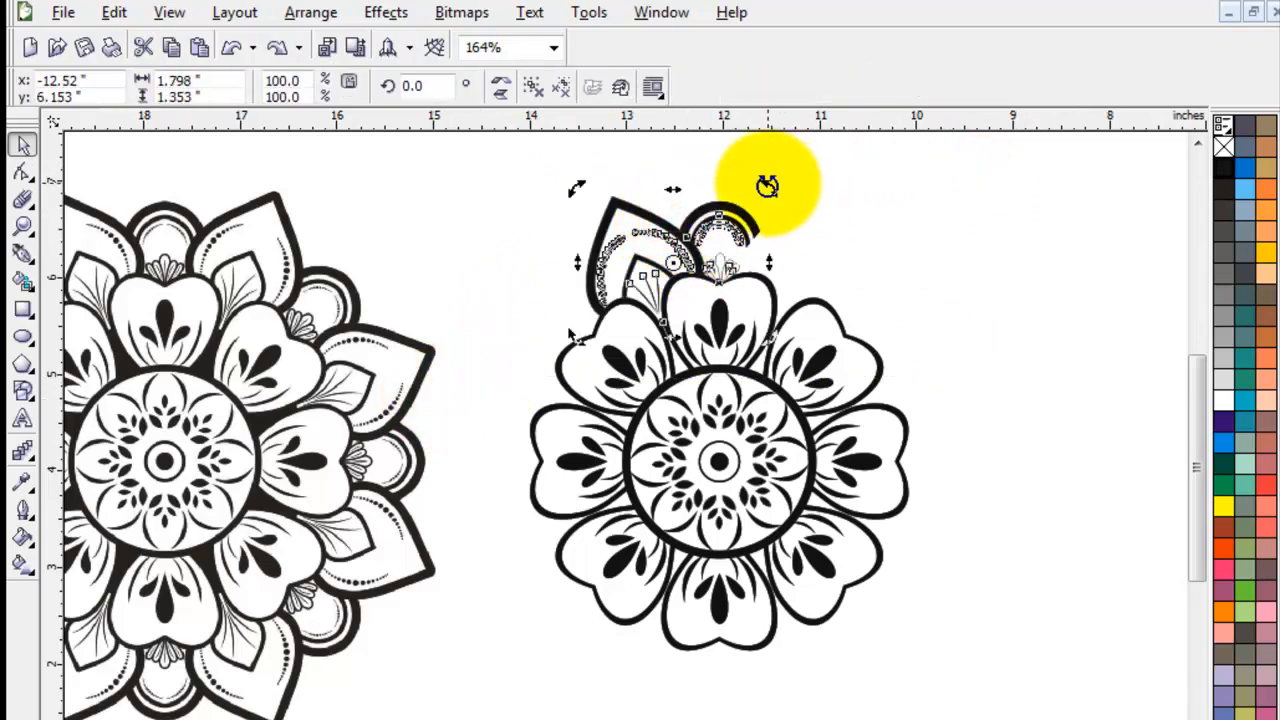
{"action": "mouse_move", "coordinate": [672, 262]}
{"action": "left_mouse_down"}
{"action": "mouse_move", "coordinate": [694, 309]}
{"action": "mouse_move", "coordinate": [718, 461]}
{"action": "left_mouse_up"}
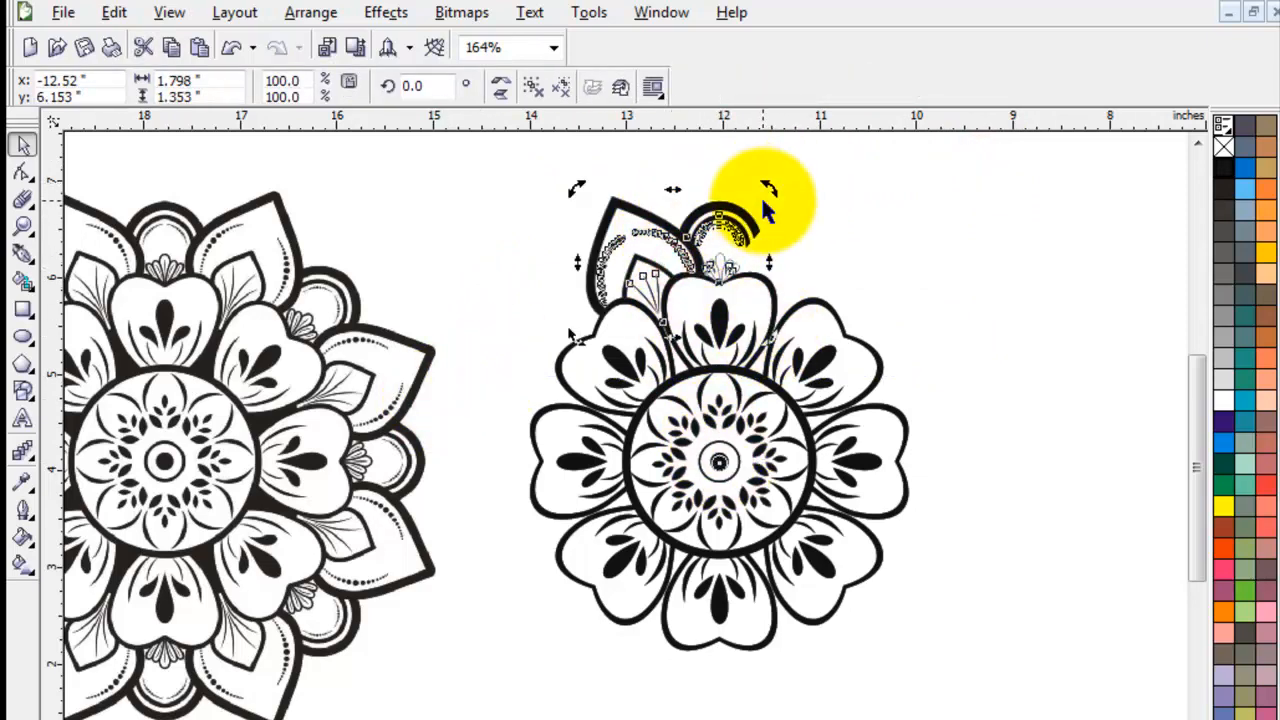
{"action": "left_click_drag", "start_coordinate": [765, 205], "coordinate": [926, 315]}
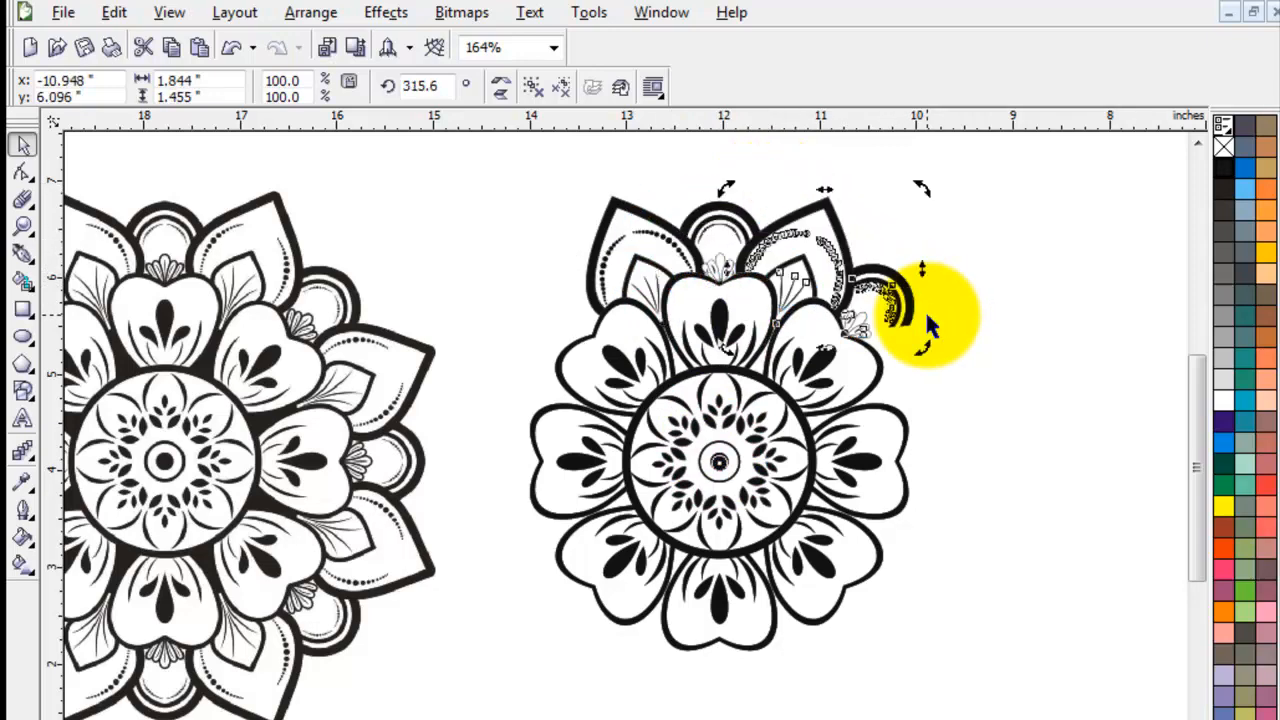
{"action": "key", "text": "ctrl+r"}
{"action": "key", "text": "ctrl+r"}
{"action": "key", "text": "ctrl+r"}
{"action": "key", "text": "ctrl+r"}
{"action": "key", "text": "ctrl+r"}
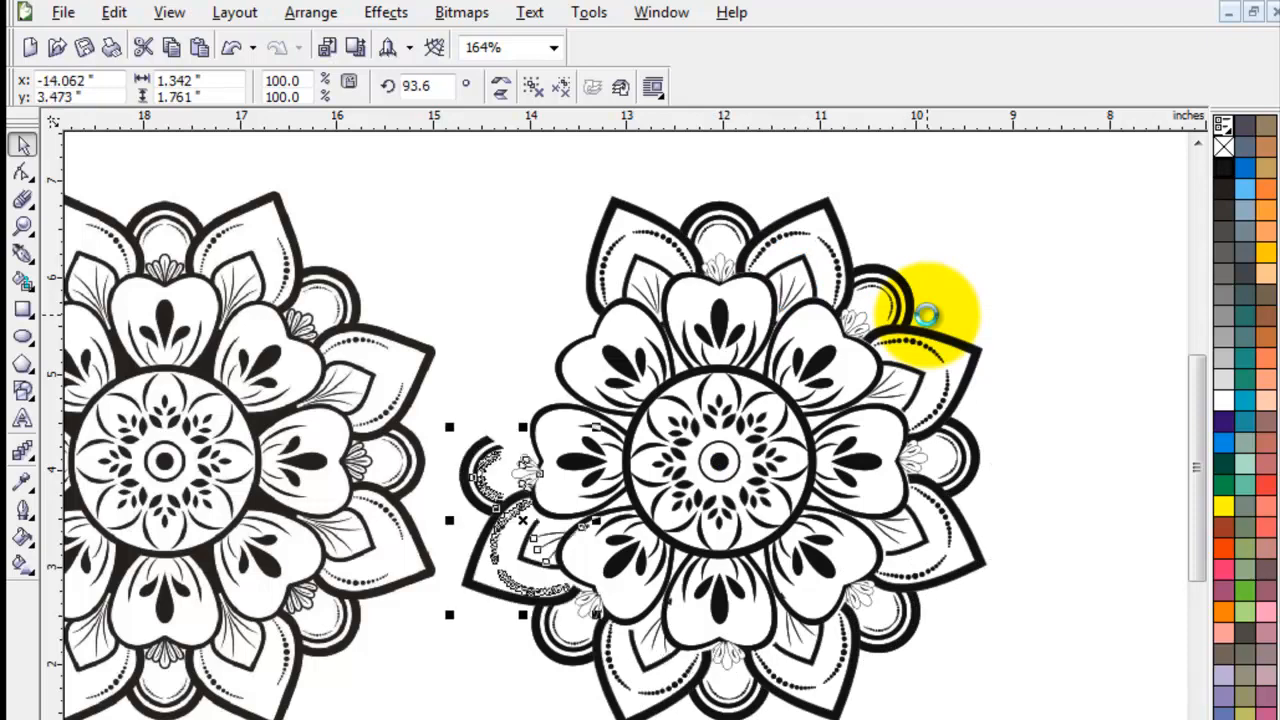
{"action": "key", "text": "ctrl+r"}
{"action": "left_click", "coordinate": [957, 232]}
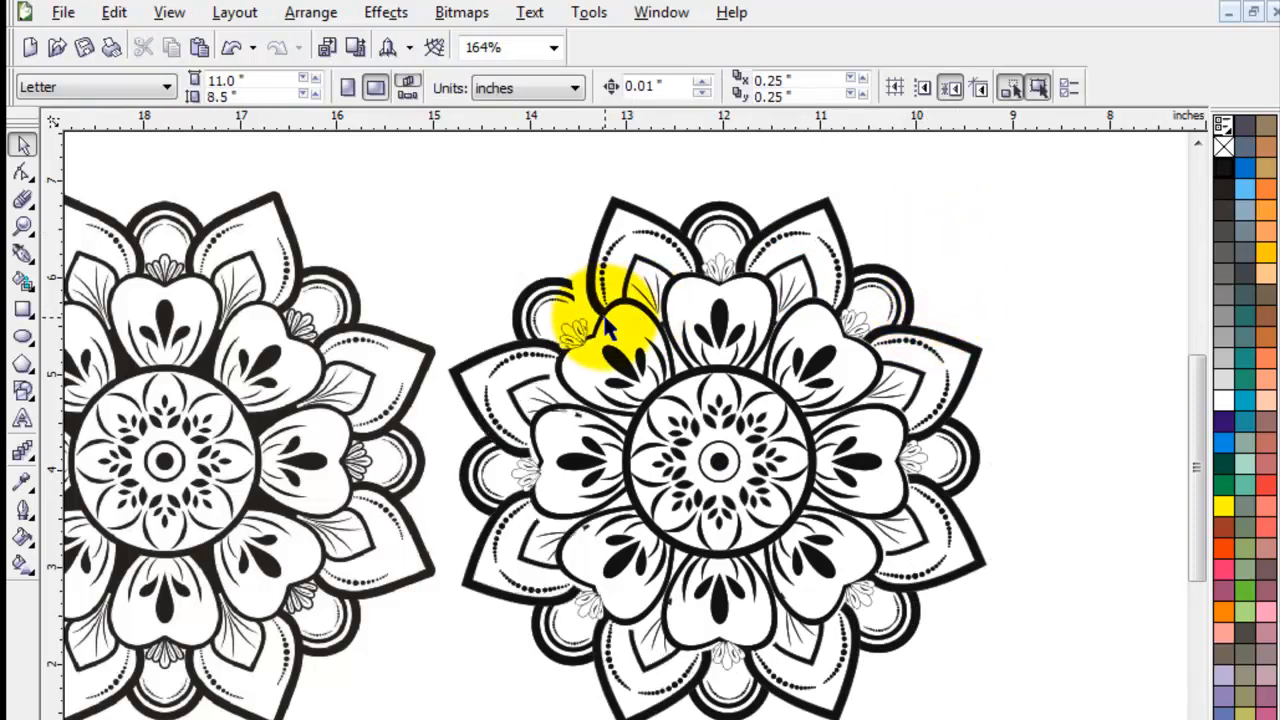
Try to reshape the last rotated copy so its arch closes the gap to the original pointed petal
{"action": "left_click", "coordinate": [508, 265]}
{"action": "key", "text": "F4"}
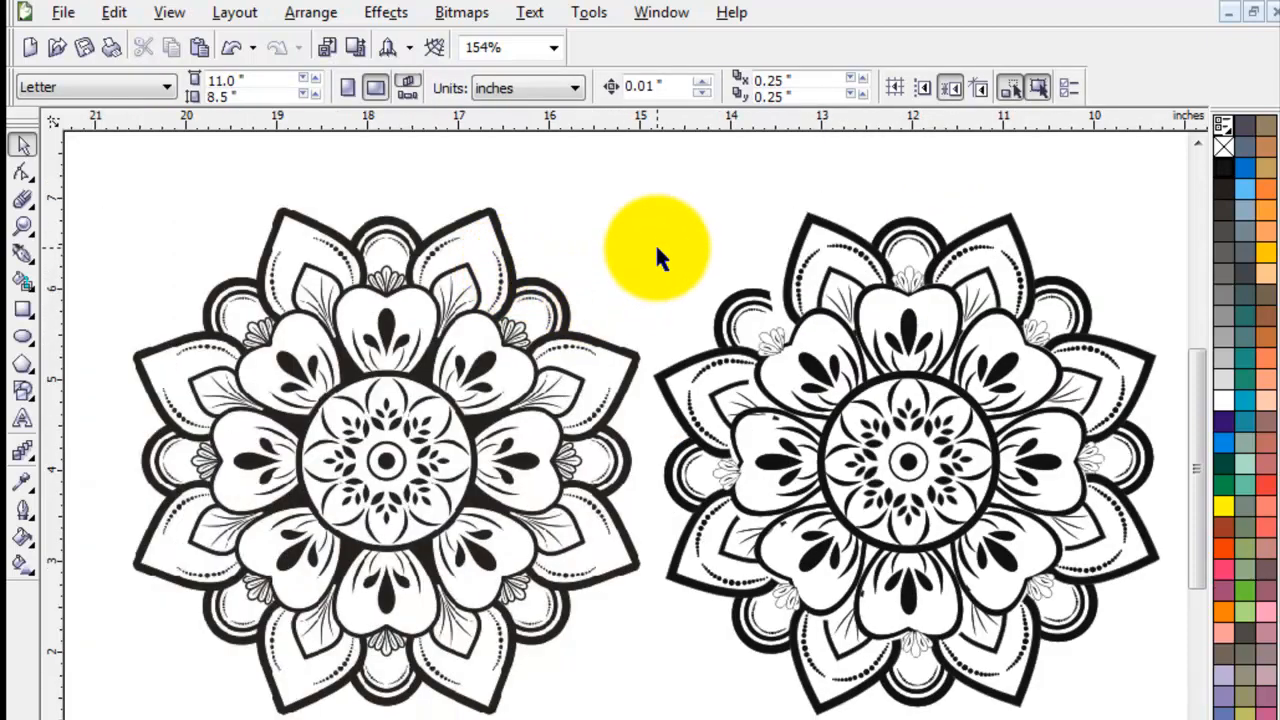
{"action": "left_click", "coordinate": [657, 247]}
{"action": "left_click", "coordinate": [749, 292]}
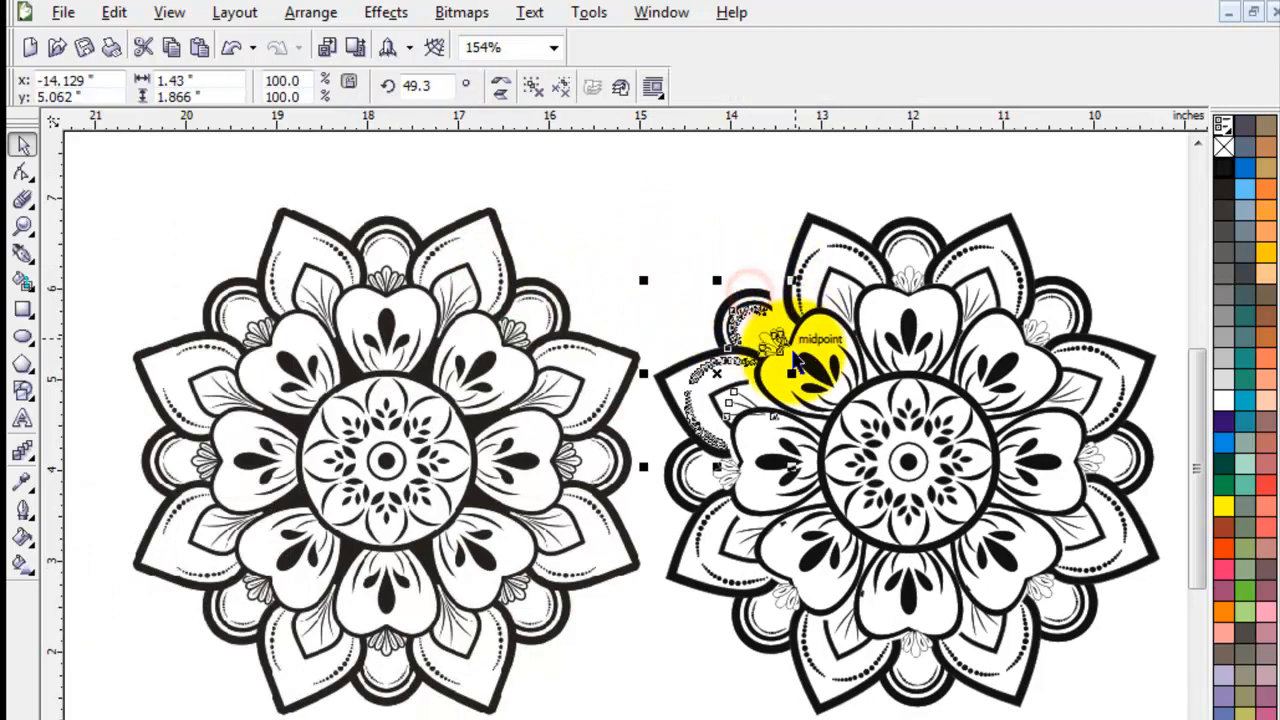
{"action": "key", "text": "Escape"}
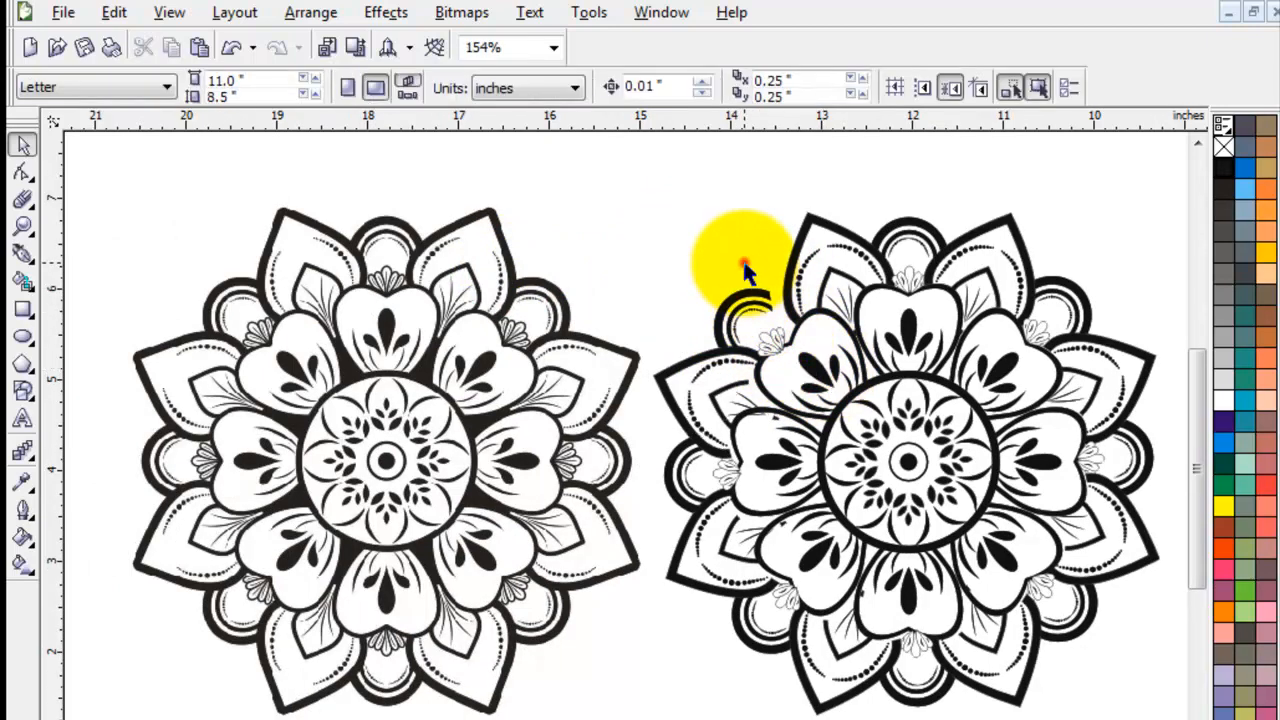
{"action": "left_click", "coordinate": [743, 262]}
{"action": "key", "text": "z"}
{"action": "left_click", "coordinate": [18, 136]}
{"action": "left_click", "coordinate": [628, 160]}
{"action": "left_click", "coordinate": [757, 290]}
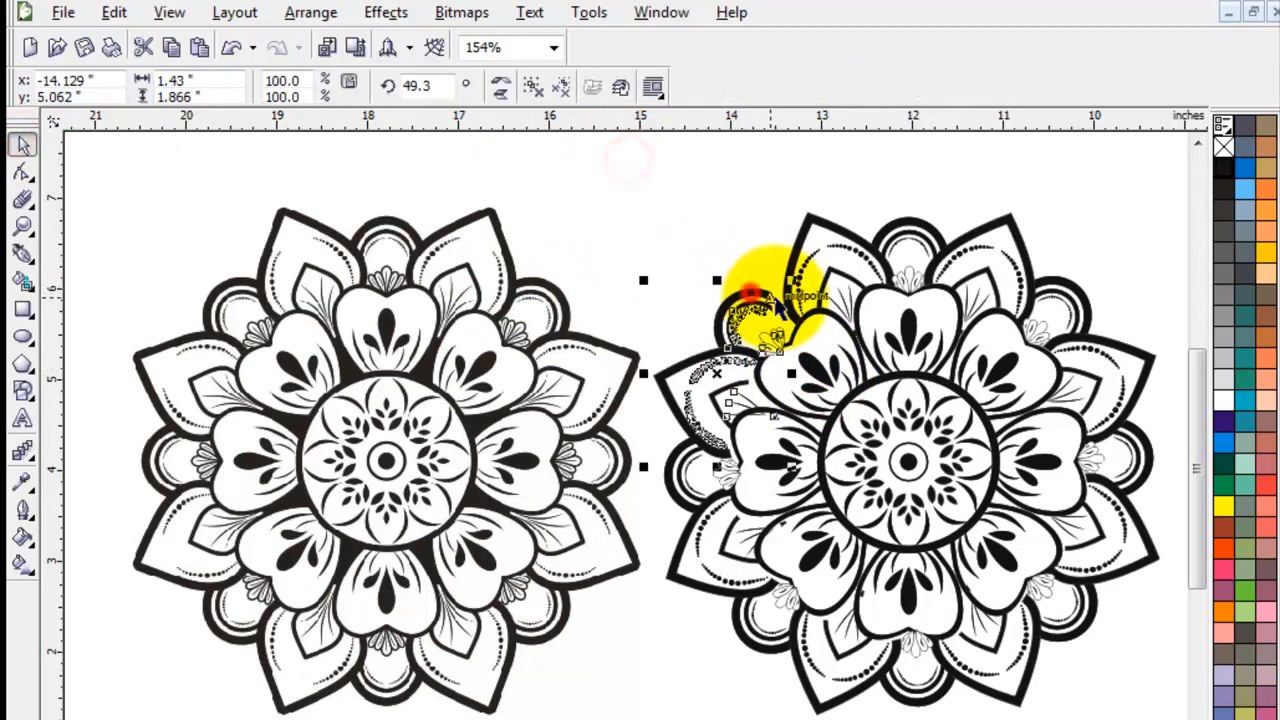
{"action": "left_click_drag", "start_coordinate": [792, 278], "coordinate": [823, 262]}
{"action": "left_click_drag", "start_coordinate": [825, 318], "coordinate": [800, 314]}
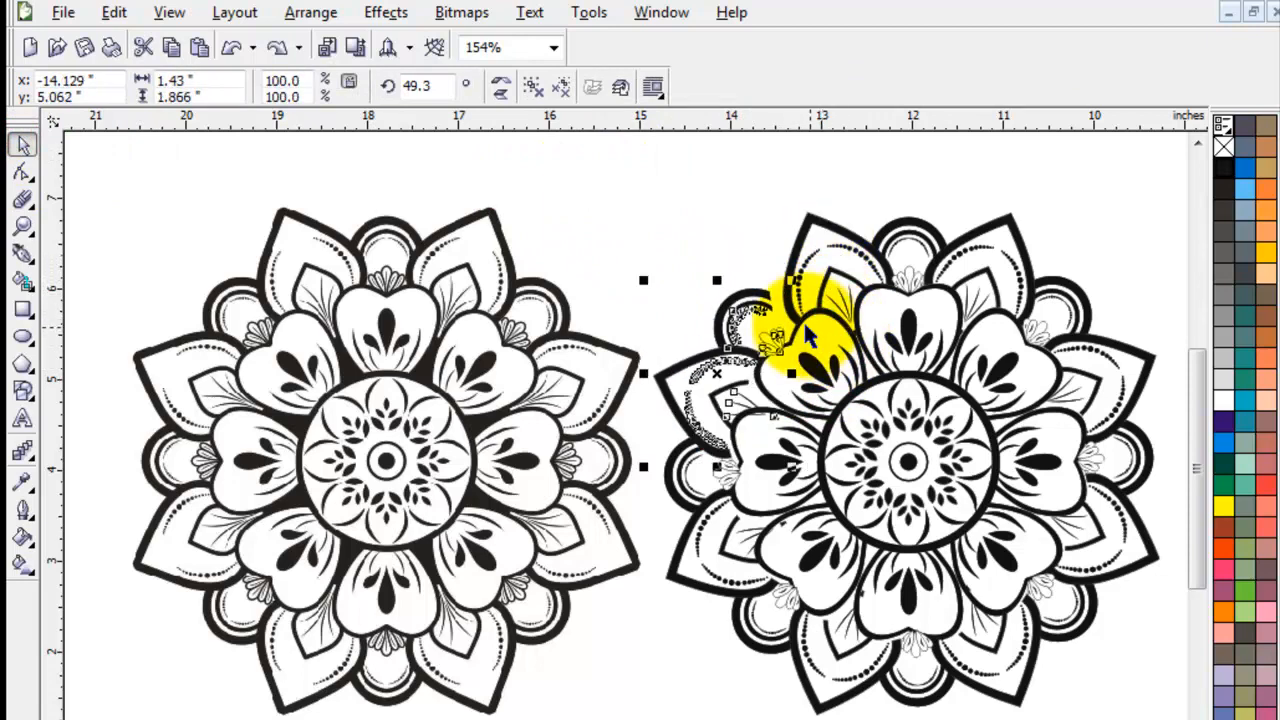
{"action": "left_click", "coordinate": [684, 675]}
Stretch the original petal-and-arch group leftward to 108.7% width to narrow the gap beside the upper-left arch
{"action": "left_click", "coordinate": [808, 255]}
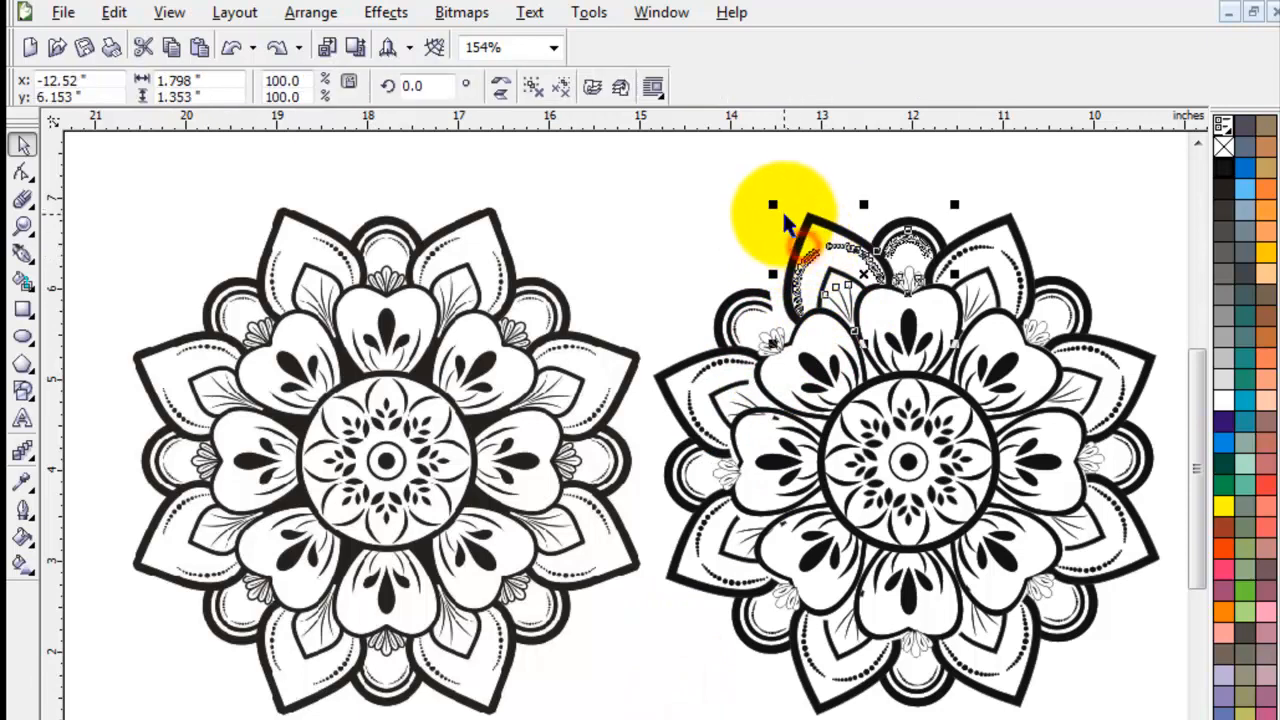
{"action": "left_click", "coordinate": [790, 272]}
{"action": "left_click_drag", "start_coordinate": [790, 272], "coordinate": [749, 271]}
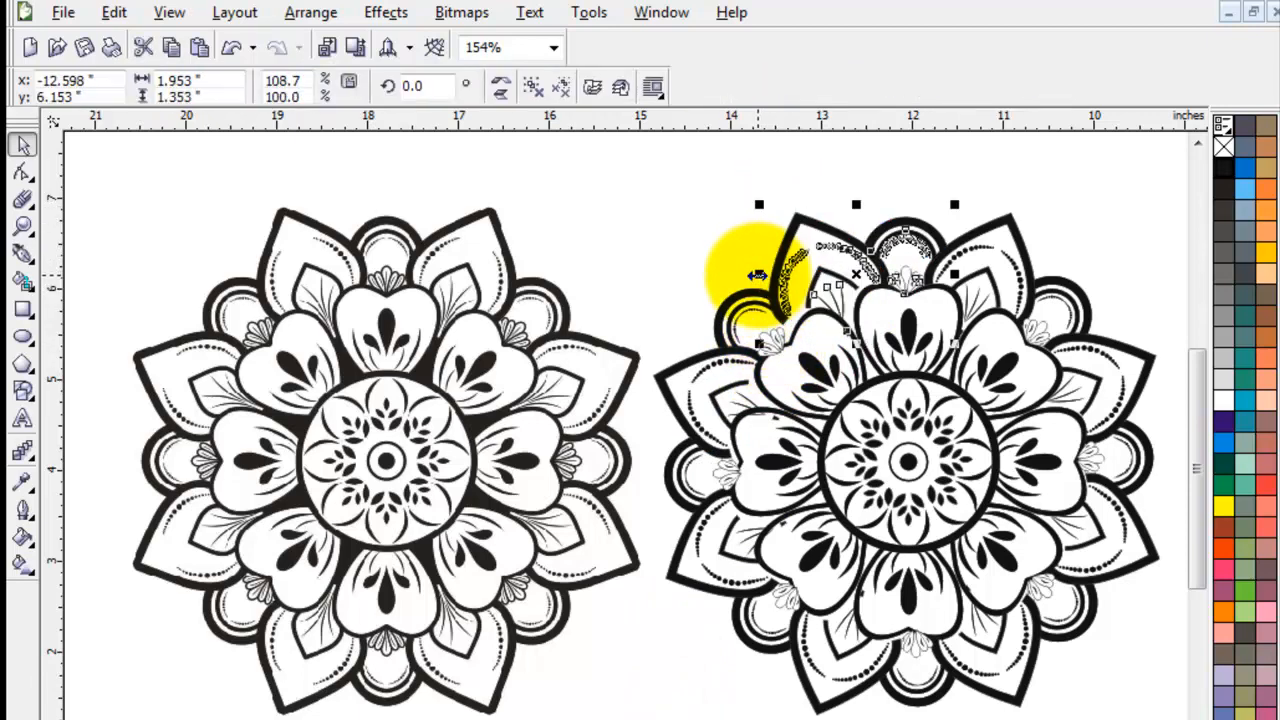
{"action": "left_click", "coordinate": [706, 282]}
{"action": "left_click", "coordinate": [785, 315]}
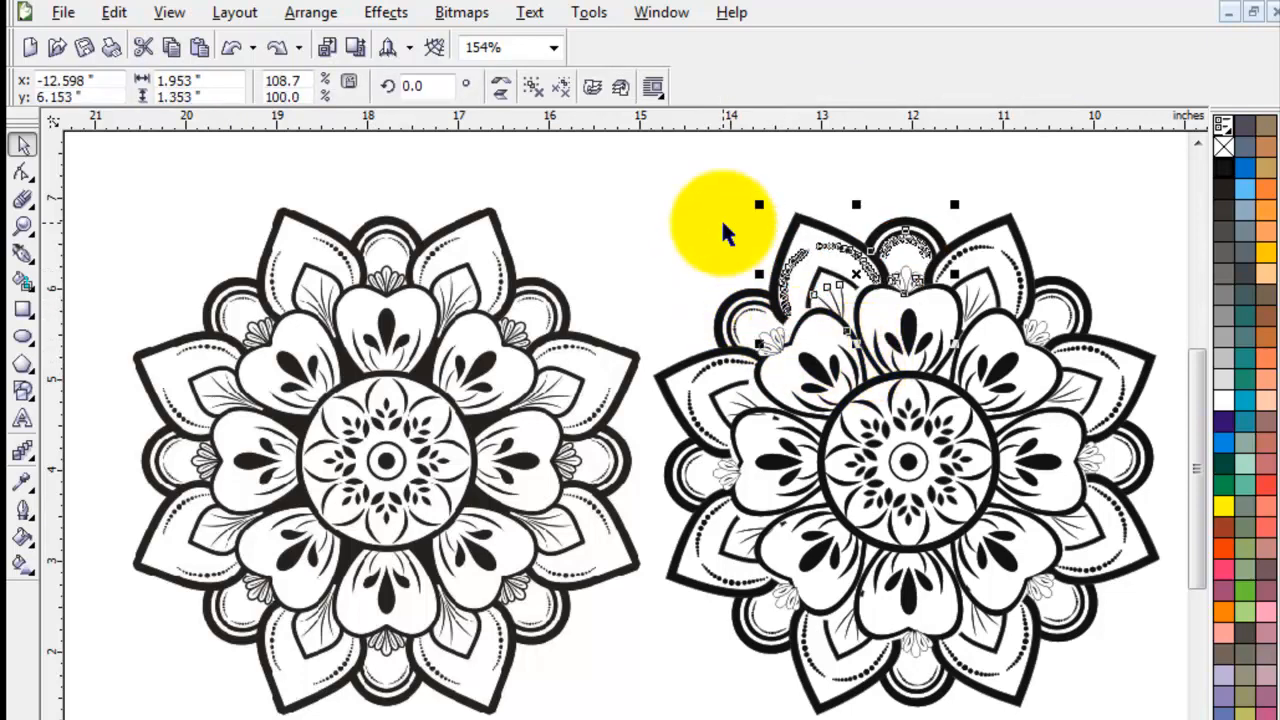
{"action": "left_click", "coordinate": [720, 214]}
Rotate the stretched group about the mandala's centre to 5.4° so its petal meets the upper-left arch
{"action": "double_click", "coordinate": [864, 250]}
{"action": "mouse_move", "coordinate": [866, 240]}
{"action": "left_mouse_down"}
{"action": "mouse_move", "coordinate": [788, 340]}
{"action": "mouse_move", "coordinate": [851, 333]}
{"action": "left_mouse_up"}
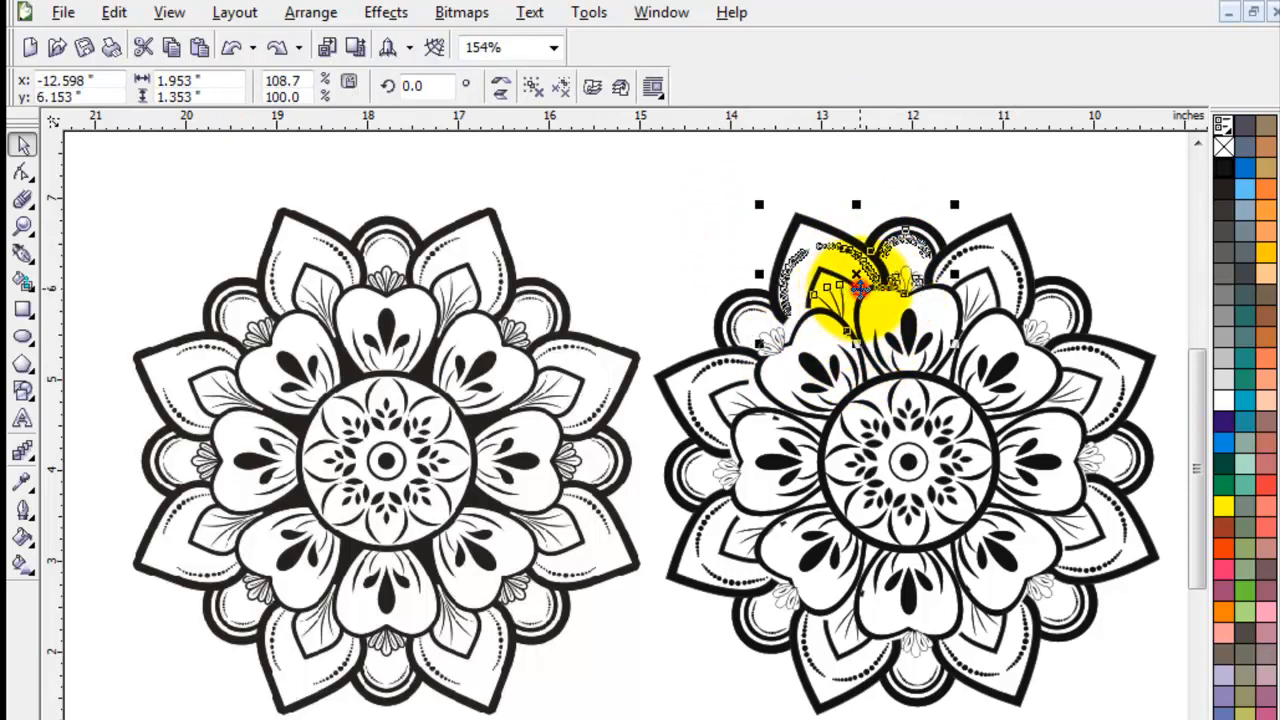
{"action": "left_click_drag", "start_coordinate": [855, 335], "coordinate": [908, 460]}
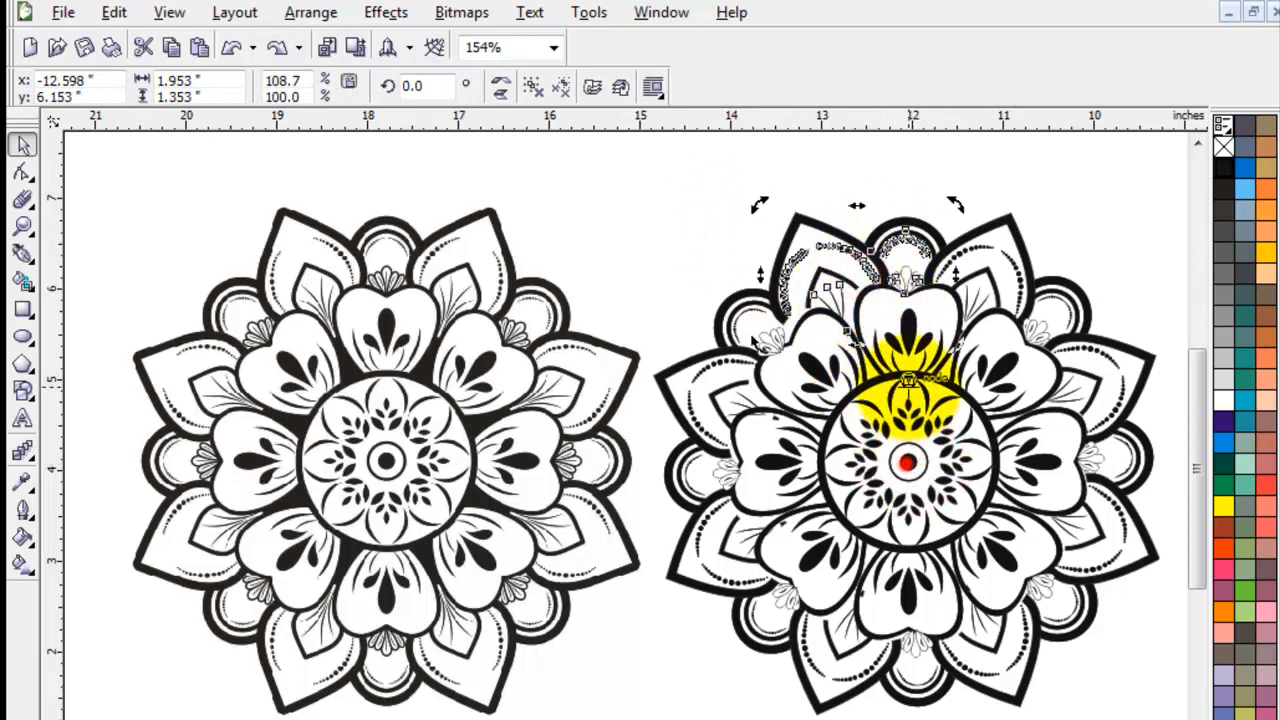
{"action": "left_click_drag", "start_coordinate": [760, 205], "coordinate": [757, 223]}
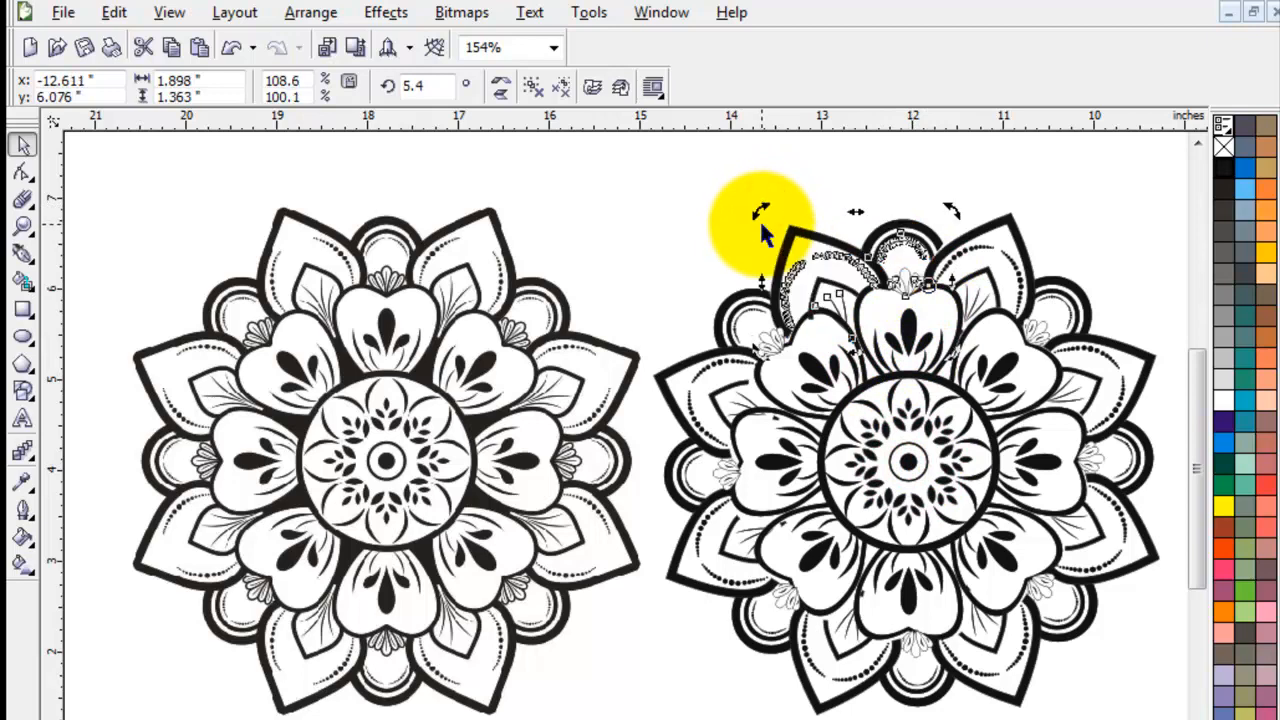
{"action": "left_click", "coordinate": [713, 260]}
Group the whole vector mandala into one object and move it farther away from the reference mandala
{"action": "left_click_drag", "start_coordinate": [606, 151], "coordinate": [1112, 712]}
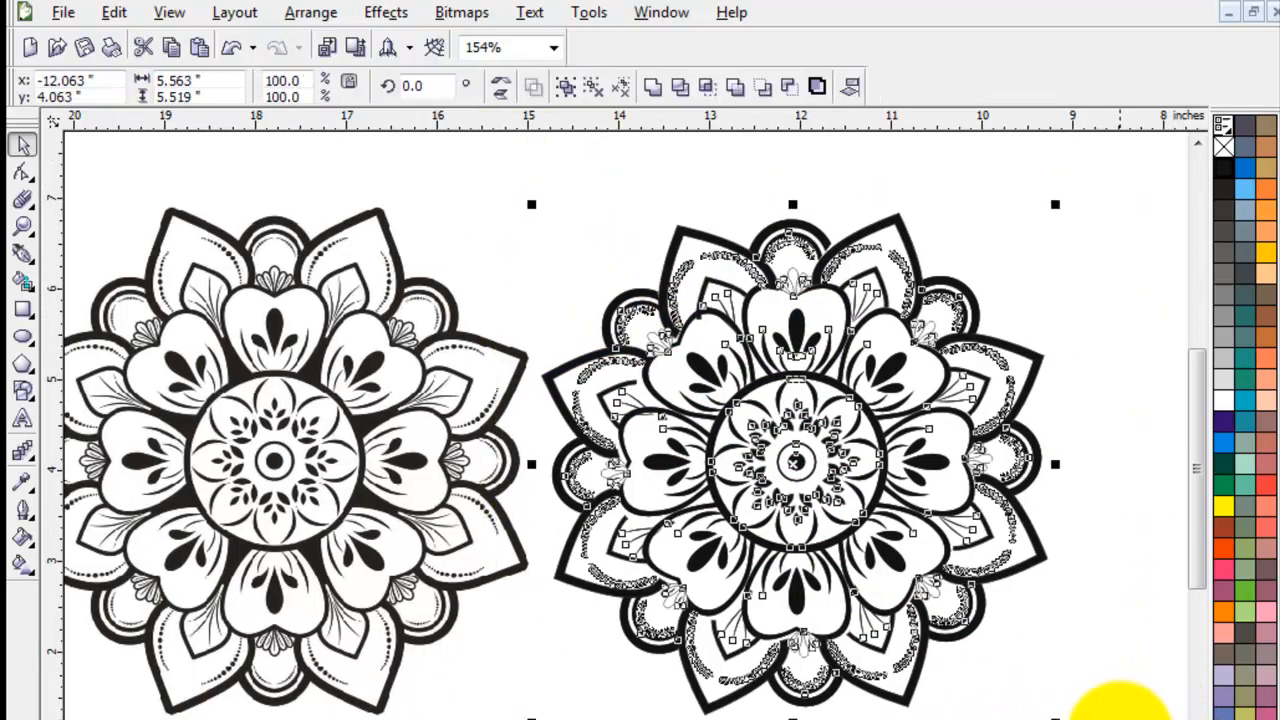
{"action": "key", "text": "Delete"}
{"action": "key", "text": "ctrl+z"}
{"action": "scroll", "coordinate": [1119, 719], "scroll_direction": "down", "scroll_amount": 1}
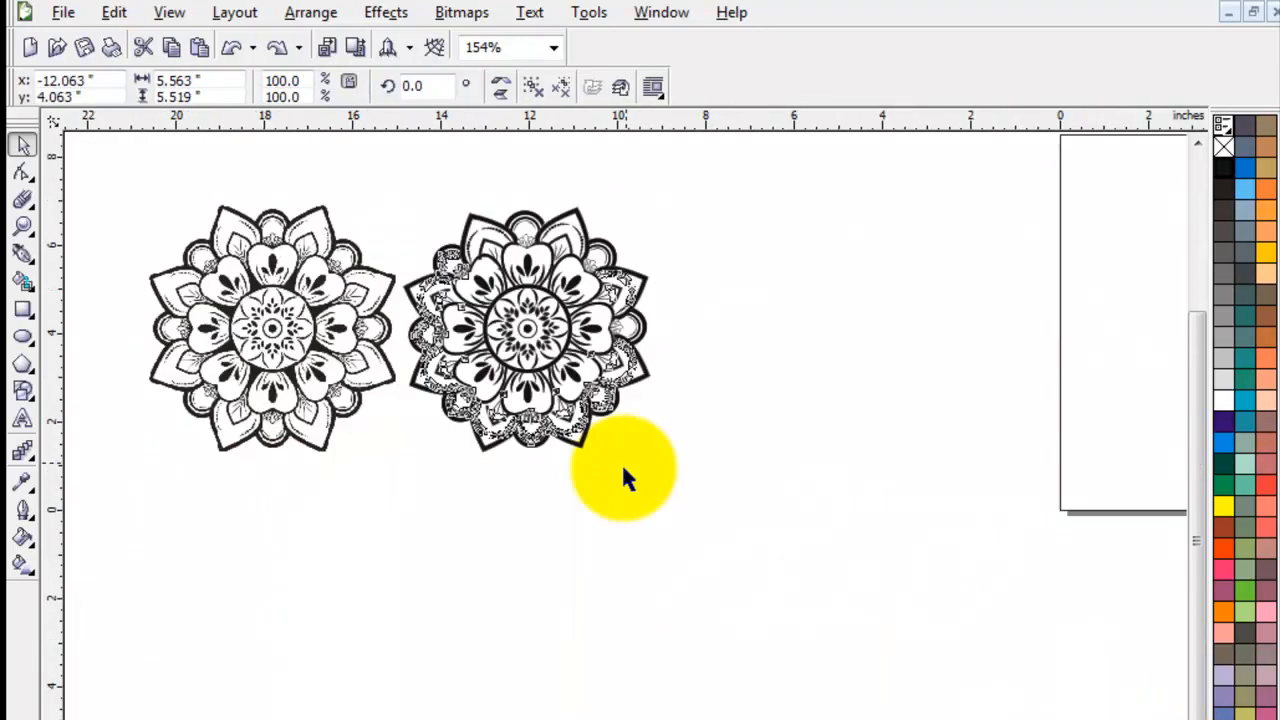
{"action": "left_click", "coordinate": [806, 440]}
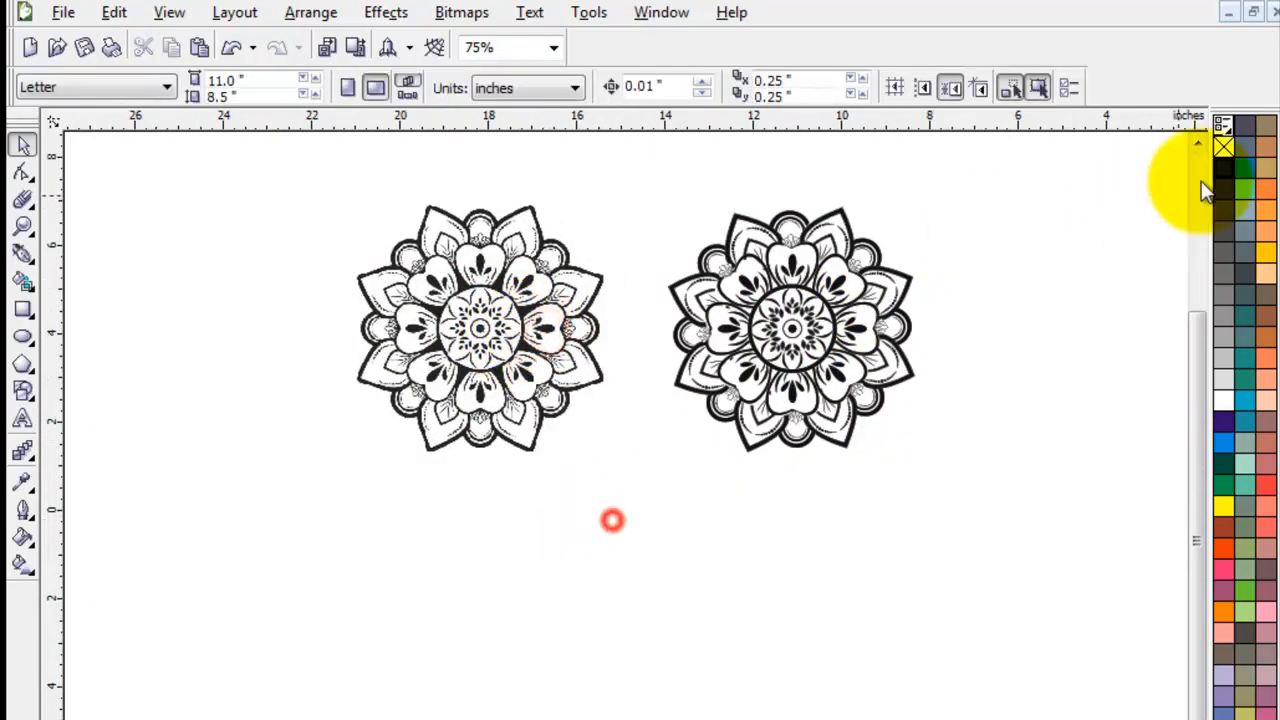
Add the text label "Google Image" above the reference mandala and enlarge it to about 41 pt
{"action": "left_click", "coordinate": [1197, 145]}
{"action": "key", "text": "z"}
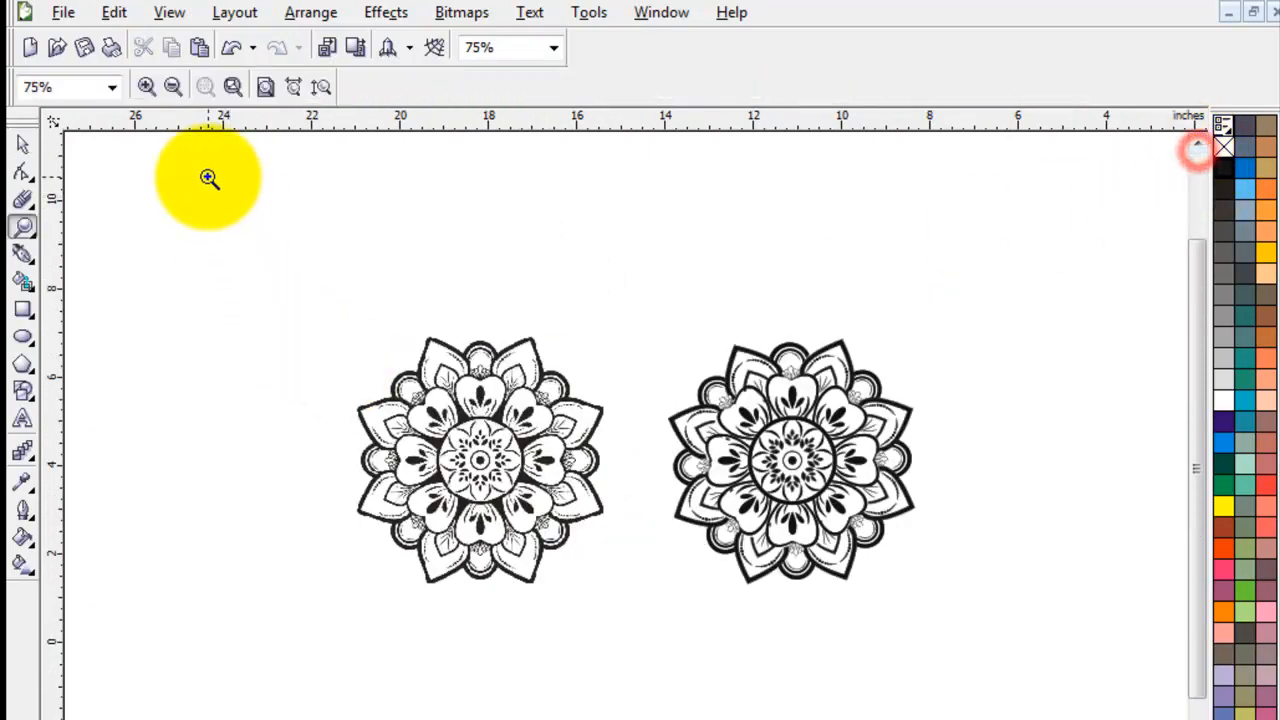
{"action": "left_click_drag", "start_coordinate": [207, 177], "coordinate": [1063, 680]}
{"action": "left_click_drag", "start_coordinate": [185, 209], "coordinate": [940, 694]}
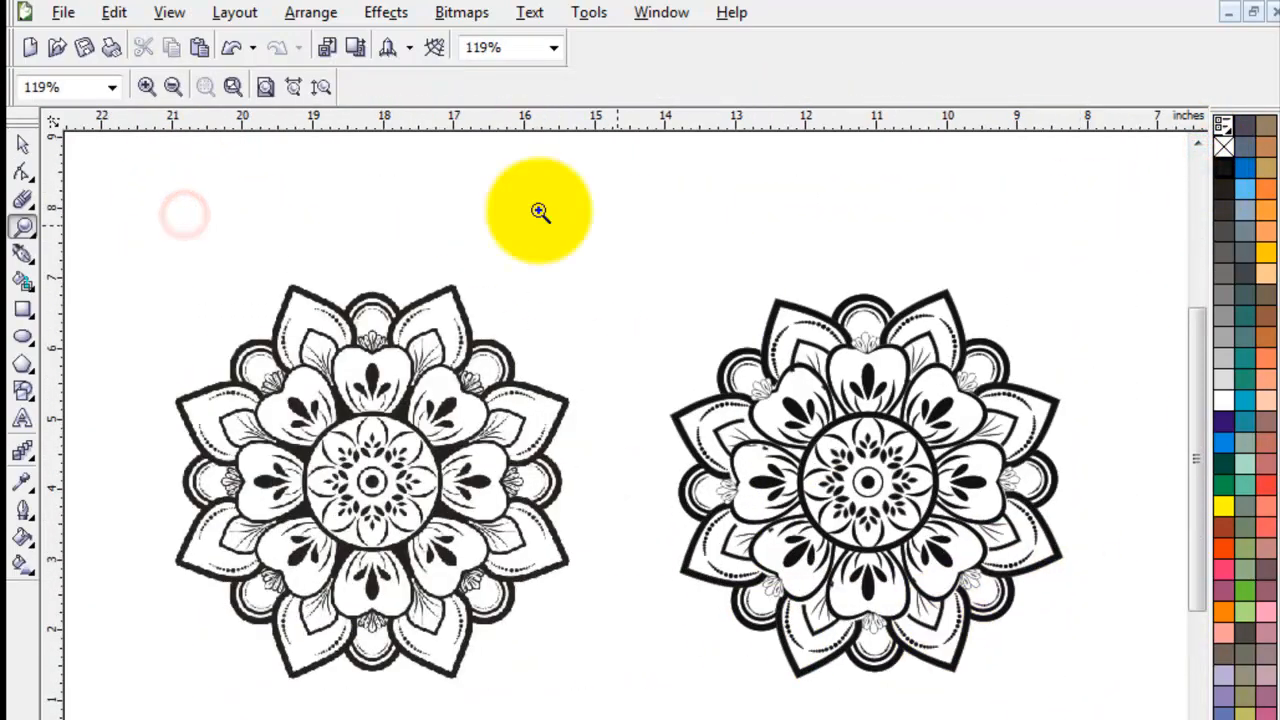
{"action": "left_click", "coordinate": [24, 145]}
{"action": "left_click", "coordinate": [24, 419]}
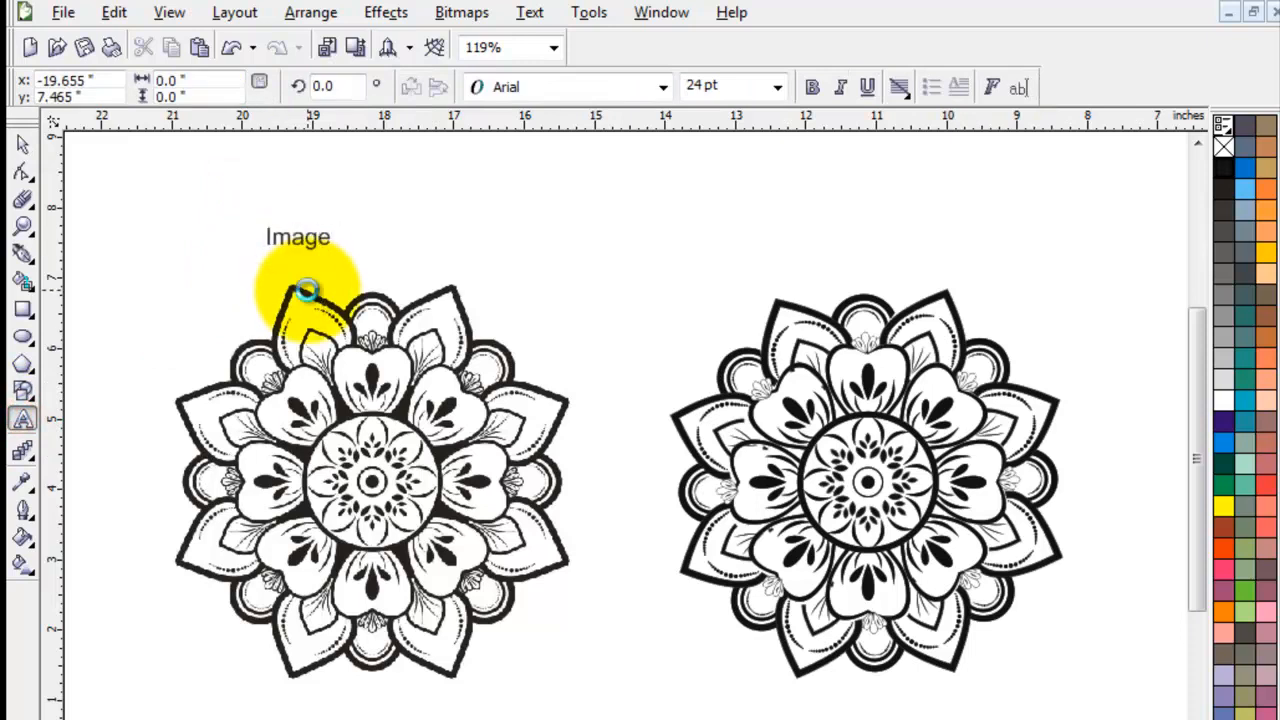
{"action": "left_click", "coordinate": [24, 145]}
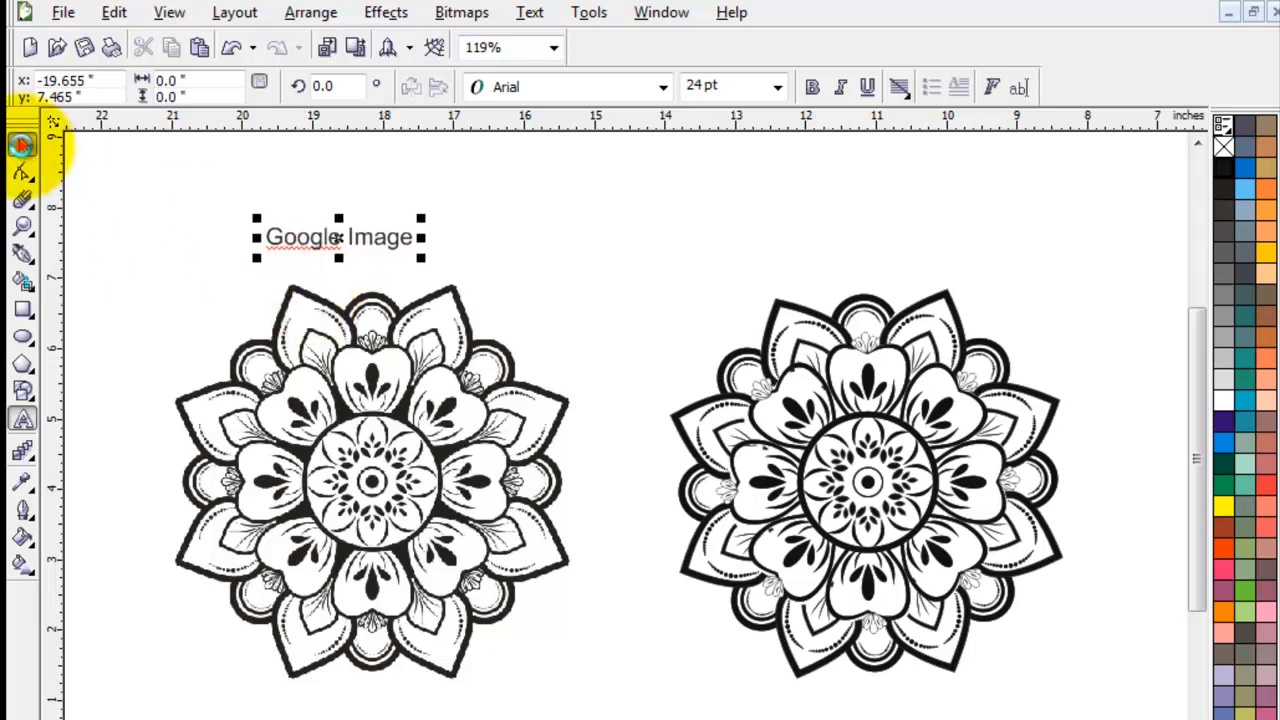
{"action": "left_click_drag", "start_coordinate": [420, 220], "coordinate": [508, 206]}
Copy the "Google Image" label above the traced vector mandala and change the copy's text to "After Tracing CDR"
{"action": "left_click_drag", "start_coordinate": [363, 236], "coordinate": [883, 237]}
{"action": "double_click", "coordinate": [893, 233]}
{"action": "key", "text": "ctrl+a"}
{"action": "type", "text": "Al"}
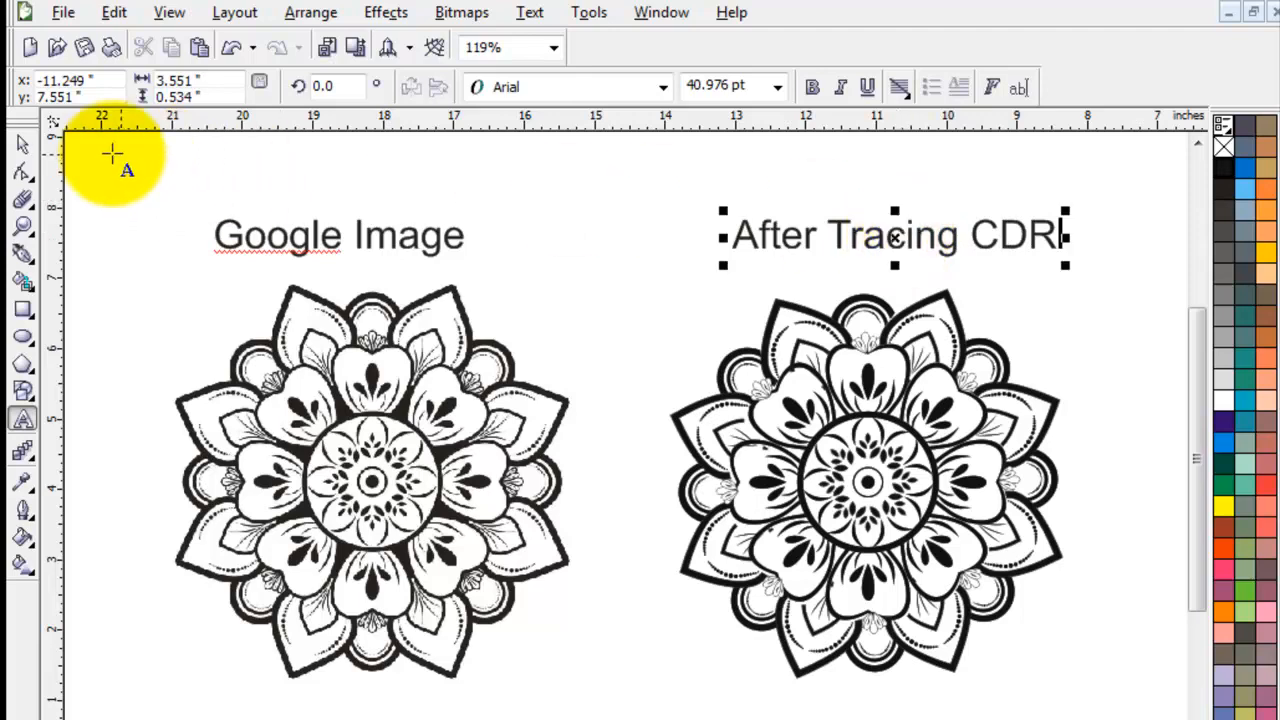
Make both the "After Tracing CDR" and "Google Image" labels bold
{"action": "left_click", "coordinate": [23, 145]}
{"action": "left_click", "coordinate": [812, 87]}
{"action": "left_click", "coordinate": [1086, 326]}
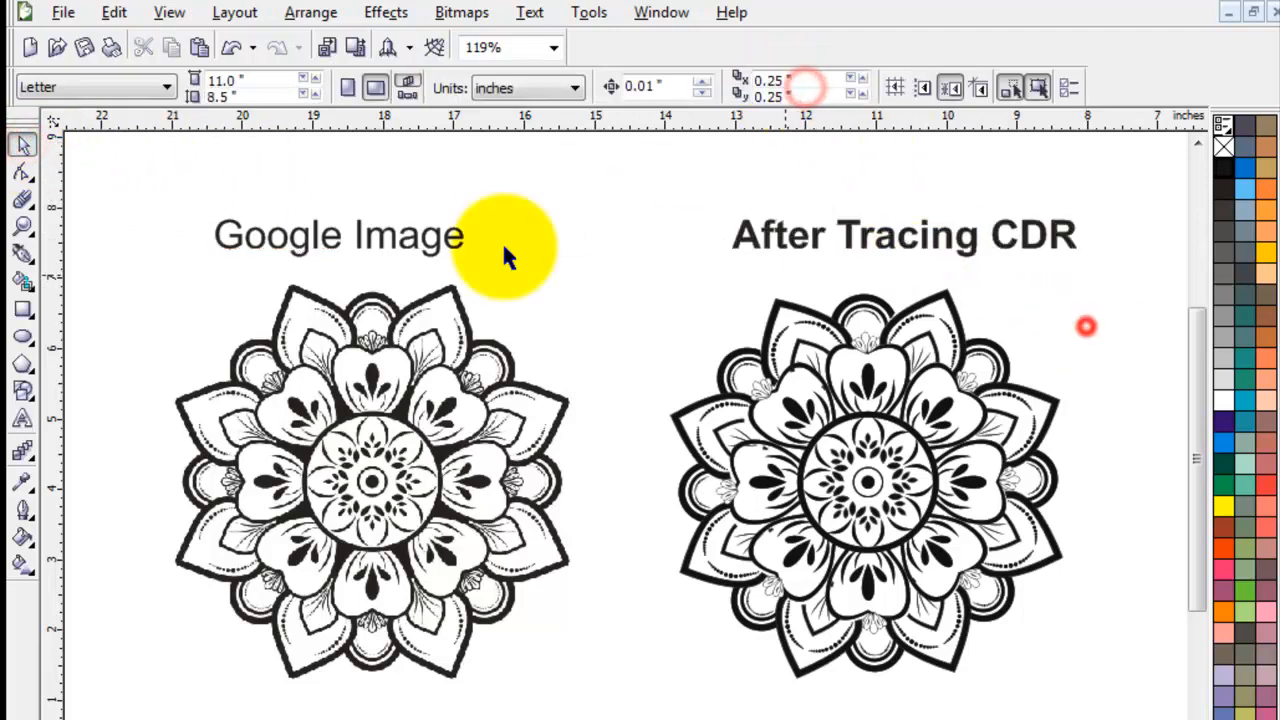
{"action": "left_click", "coordinate": [440, 232]}
{"action": "left_click", "coordinate": [812, 87]}
{"action": "left_click", "coordinate": [737, 190]}
Copy the "After Tracing CDR" label above and between the two labels and change the copy's text to "Thanks For Watching"
{"action": "left_click_drag", "start_coordinate": [867, 228], "coordinate": [674, 178]}
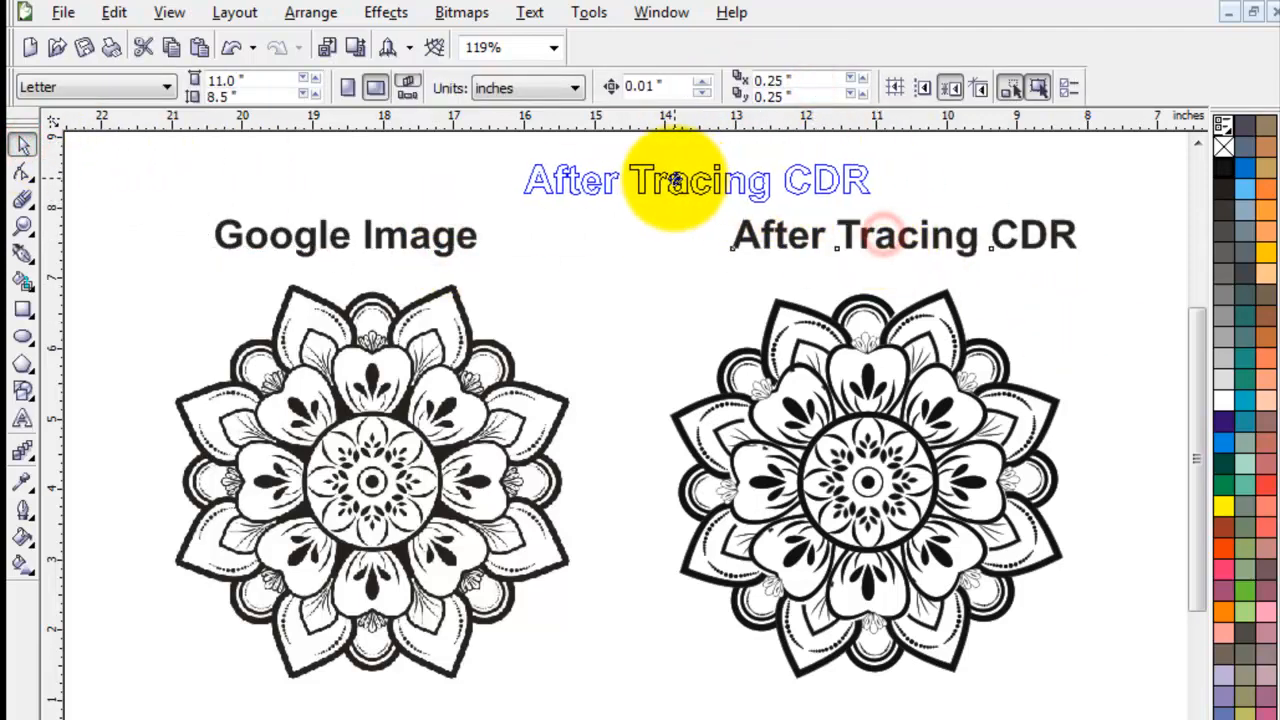
{"action": "right_click", "coordinate": [674, 178]}
{"action": "key", "text": "F8"}
{"action": "triple_click", "coordinate": [674, 178]}
{"action": "type", "text": "ThanksForWatching"}
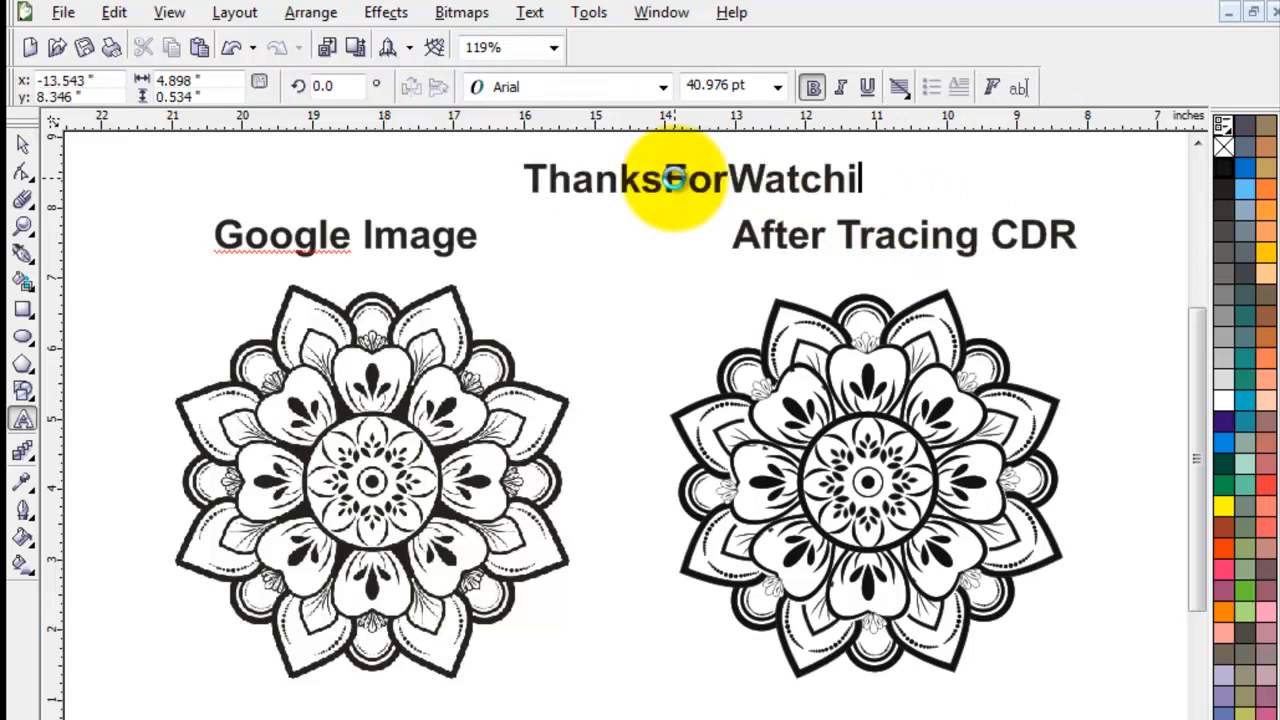
{"action": "left_click", "coordinate": [733, 178]}
{"action": "left_click", "coordinate": [664, 178]}
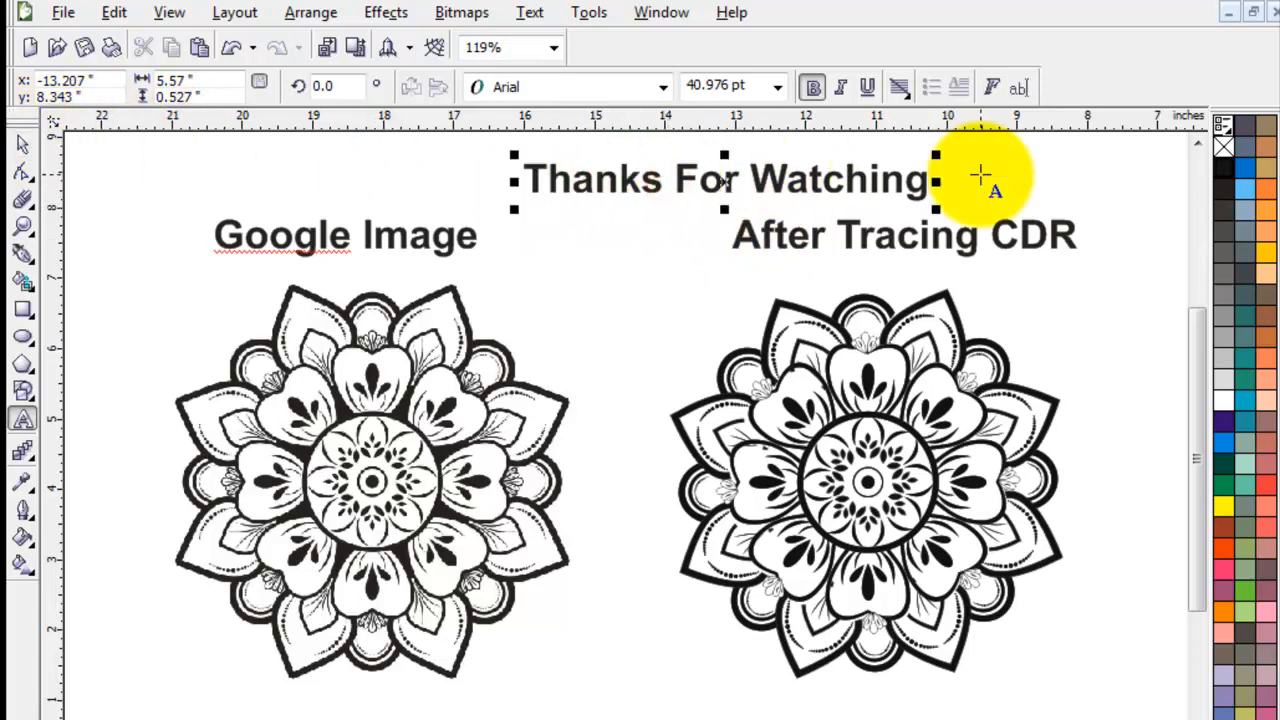
Append "by Amir Academy" to the end of the "Thanks For Watching" title
{"action": "left_click", "coordinate": [934, 186]}
{"action": "left_click", "coordinate": [930, 188]}
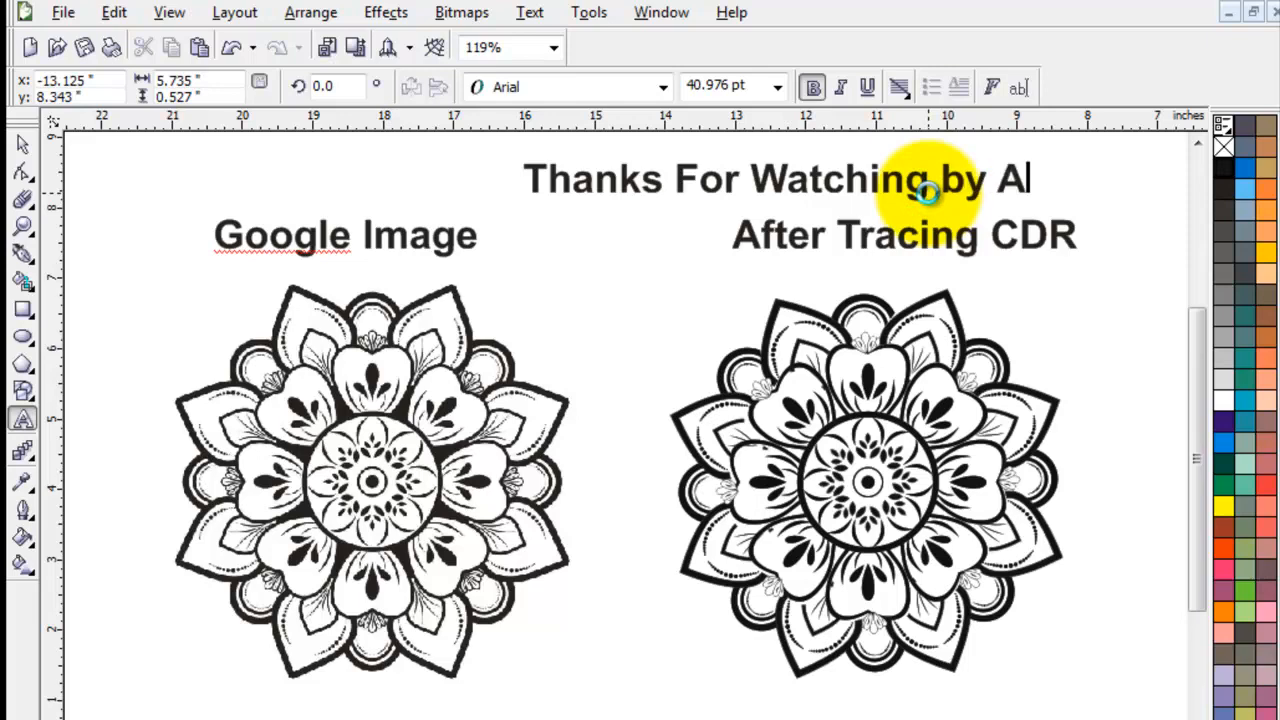
{"action": "type", "text": "by Amir Academy"}
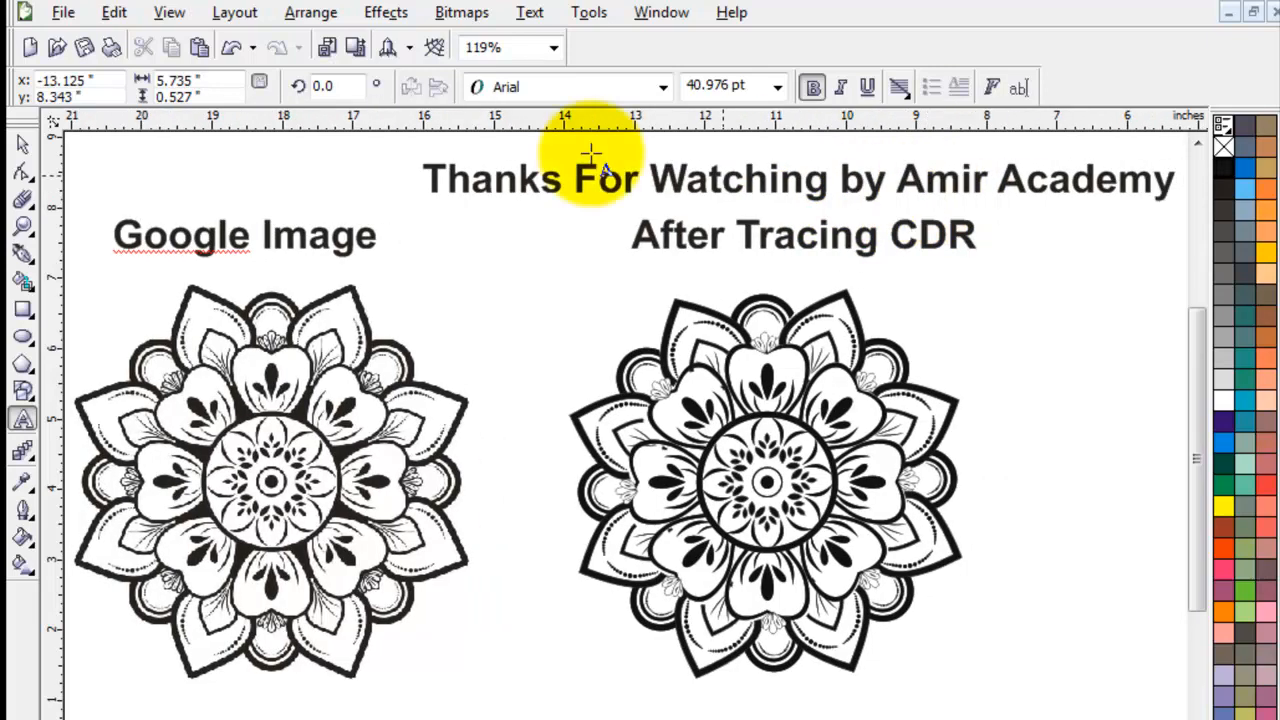
Move the "Thanks For Watching by Amir Academy" title horizontally leftward so it sits centred over the two mandalas
{"action": "left_click", "coordinate": [24, 146]}
{"action": "left_click", "coordinate": [1063, 263]}
{"action": "left_click_drag", "start_coordinate": [1050, 178], "coordinate": [766, 178]}
{"action": "left_click", "coordinate": [1160, 360]}
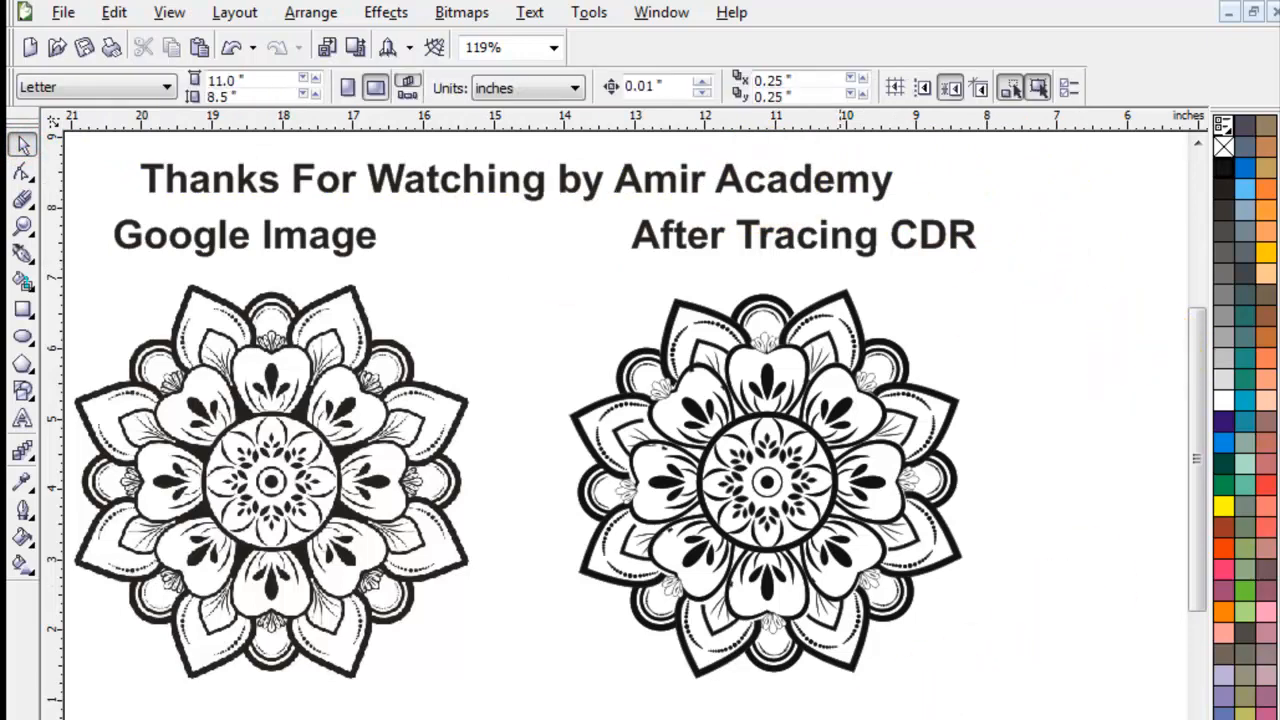
{"action": "left_click", "coordinate": [788, 719]}
{"action": "left_click", "coordinate": [838, 715]}
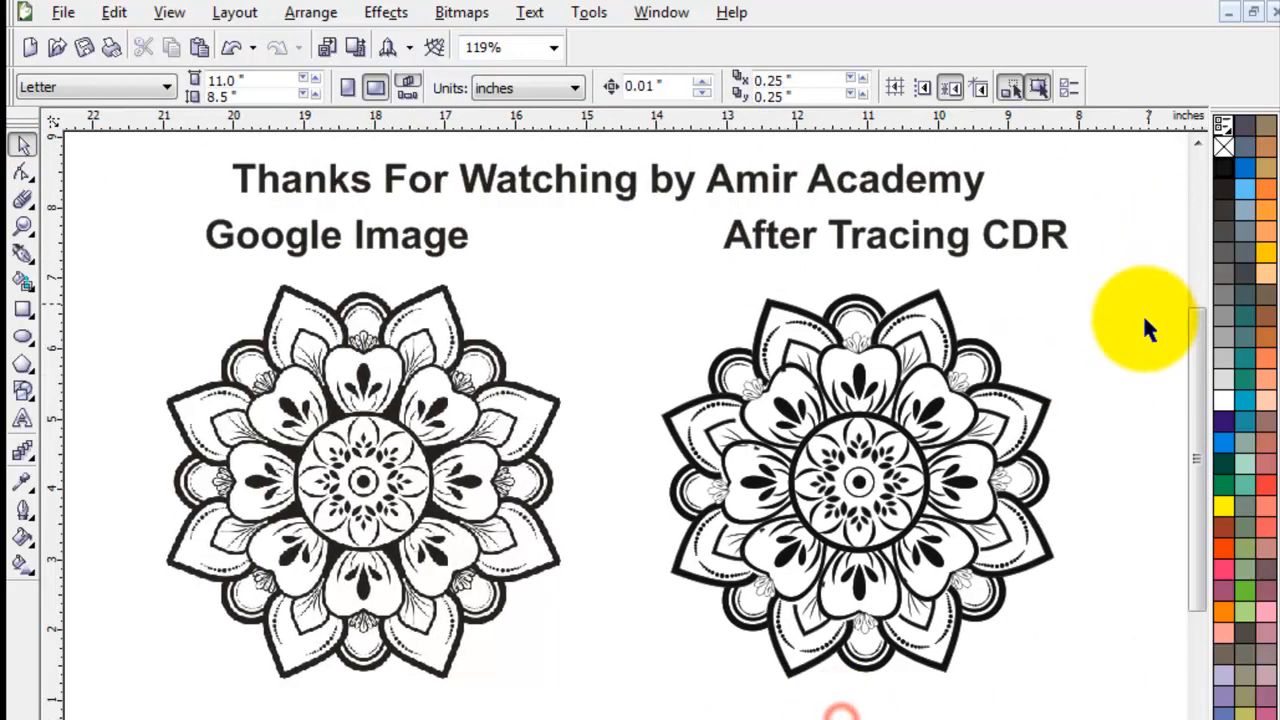